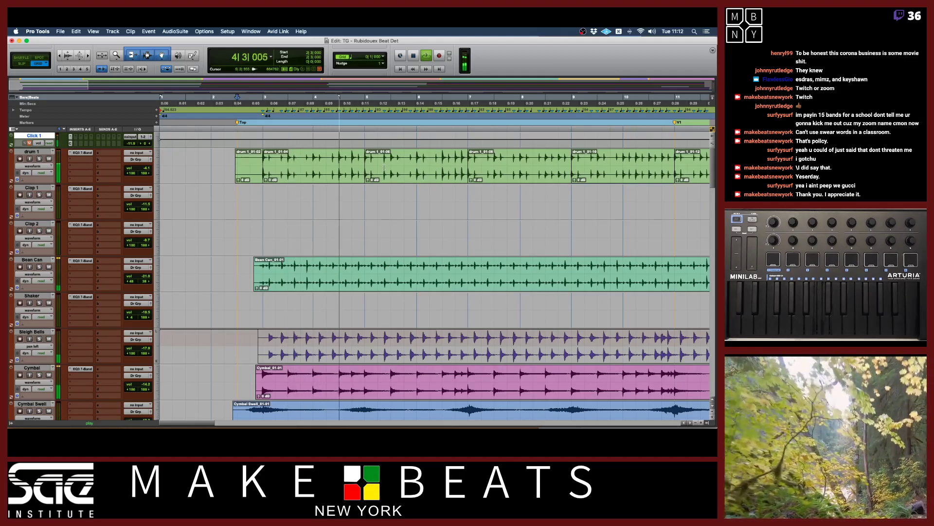
Lower the Bass Grp fader to -7.0 dB in the Mix window and return to the Edit window.
key(super+equal)
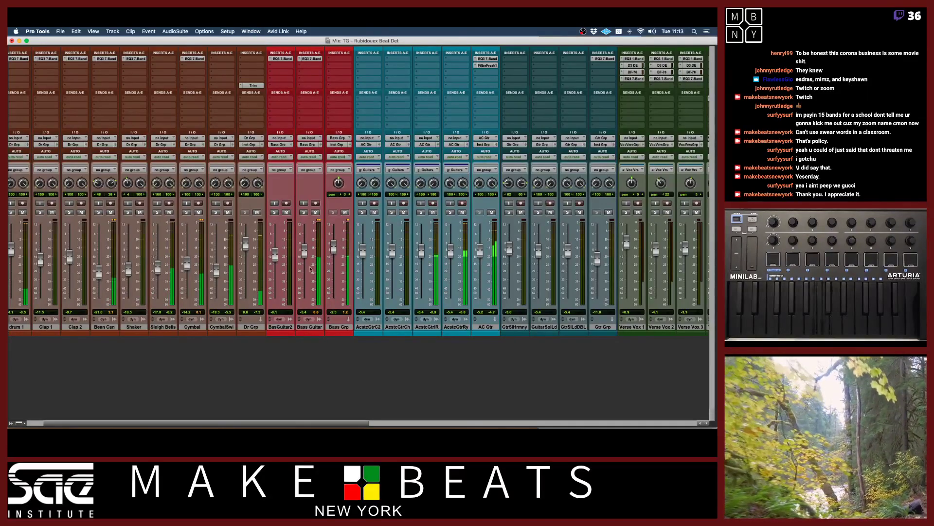
drag(333, 250, 334, 257)
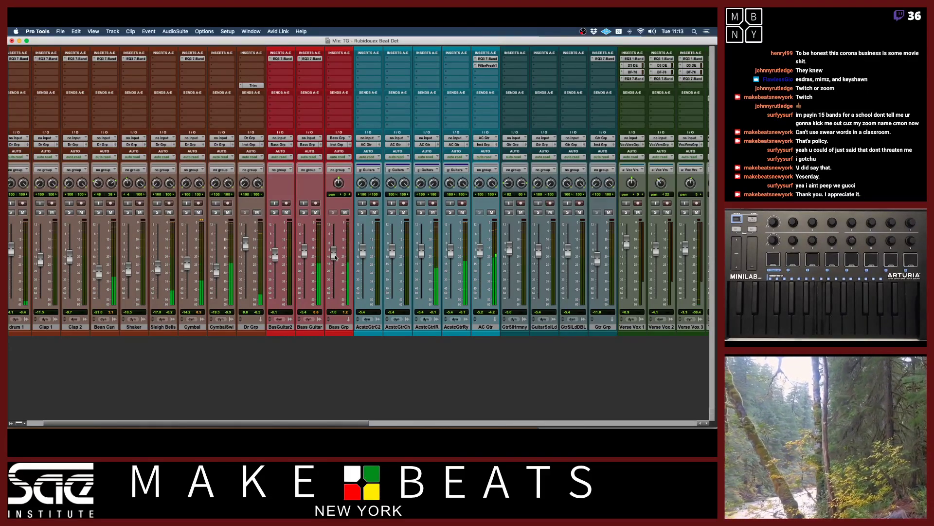
key(XF86AudioRaiseVolume)
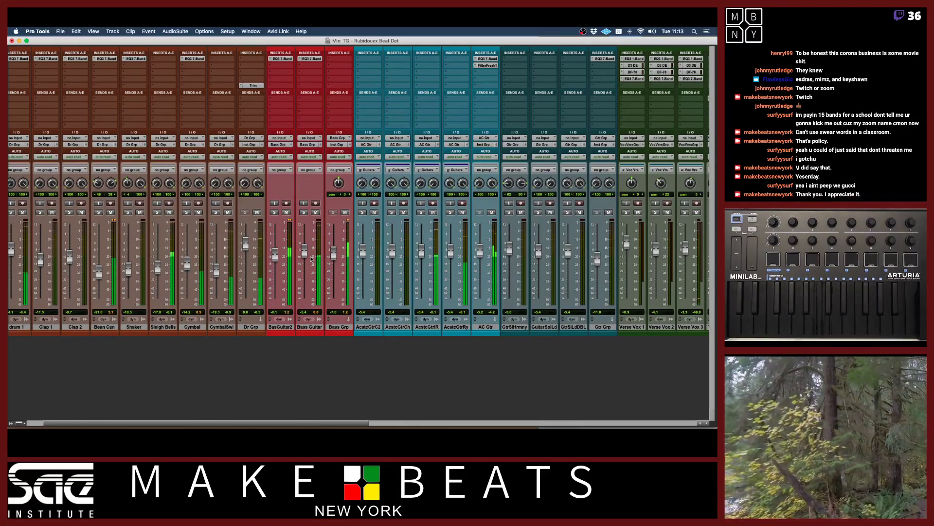
key(super+equal)
Set the height of all tracks to small for an overview of the song.
key(super+bracketleft)
key(super+bracketleft)
key(super+bracketleft)
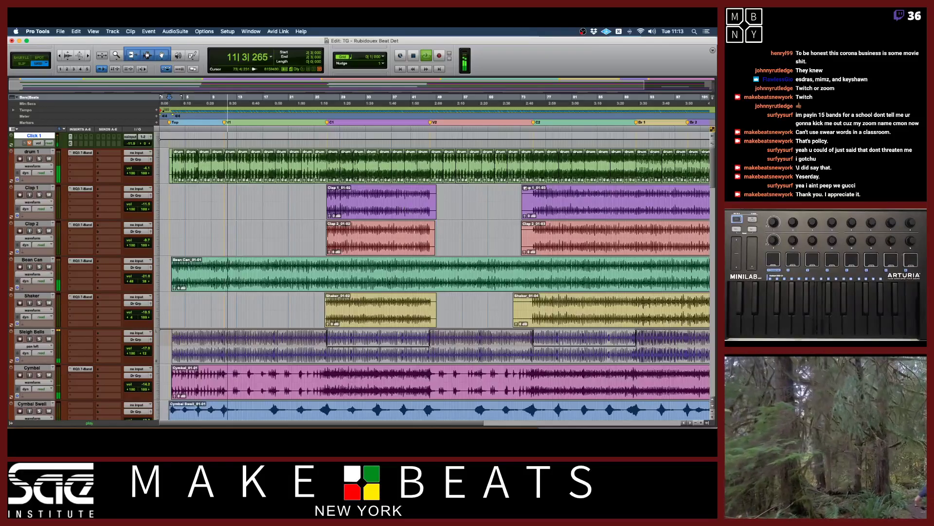
scroll(406, 209, right, 10)
scroll(526, 188, left, 10)
scroll(525, 188, down, 10)
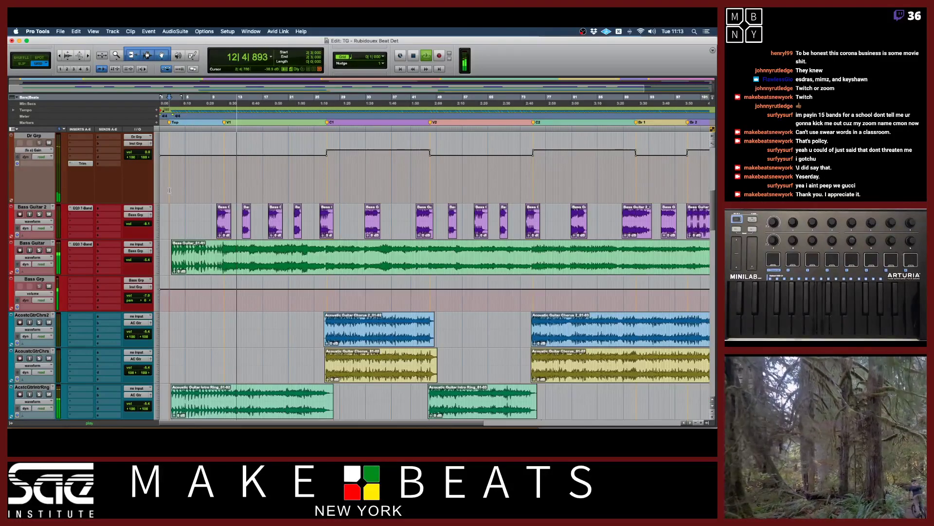
right_click(157, 187)
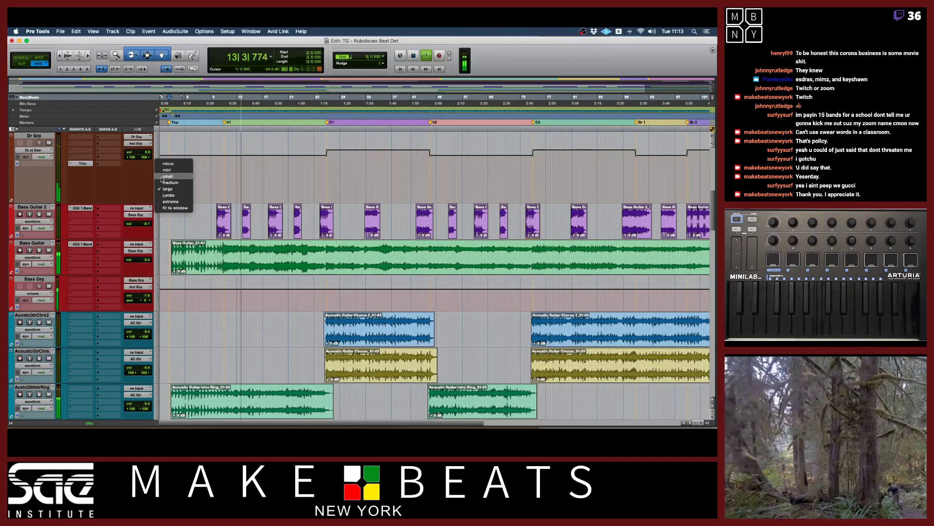
key(Escape)
Examine the song's arrangement from the drums to the chorus vocals during playback, and stop playback.
scroll(371, 188, down, 10)
scroll(372, 188, up, 5)
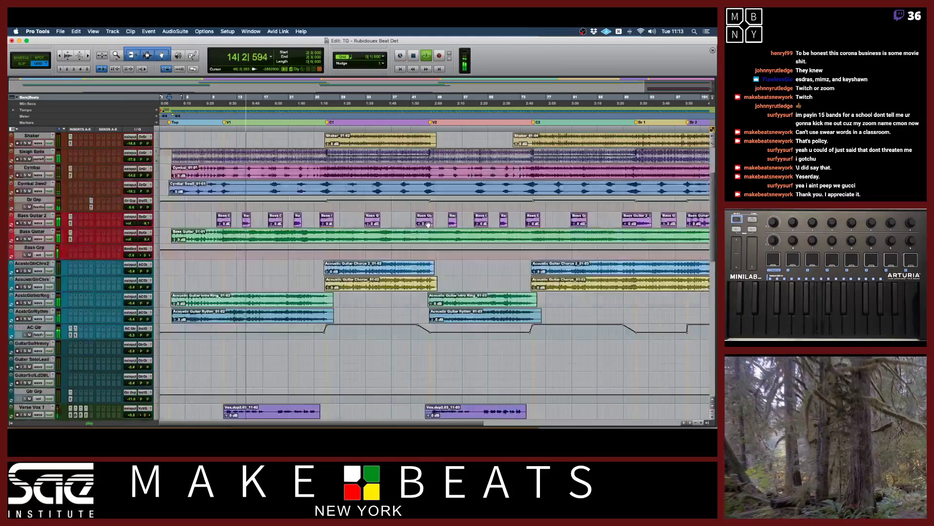
scroll(428, 224, down, 8)
scroll(428, 224, down, 3)
key(super+bracketleft)
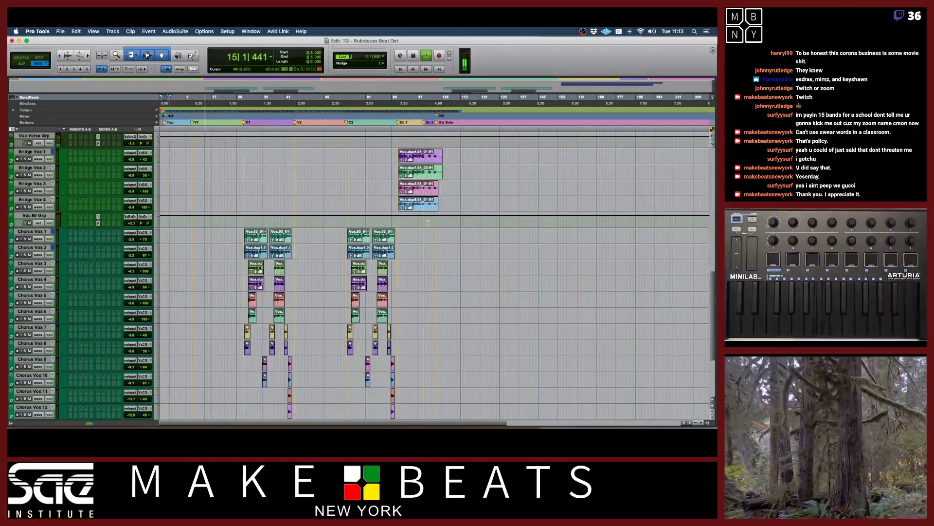
scroll(428, 223, down, 6)
scroll(429, 222, up, 15)
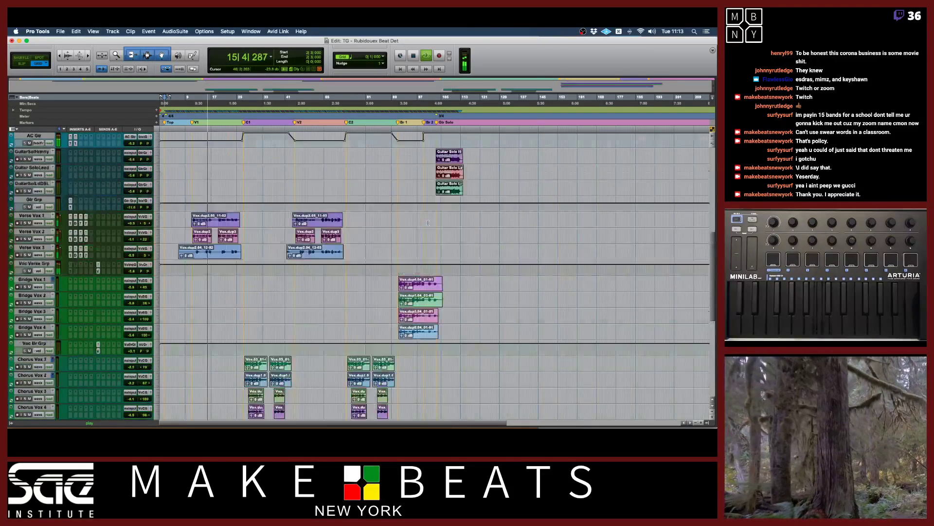
scroll(428, 222, up, 3)
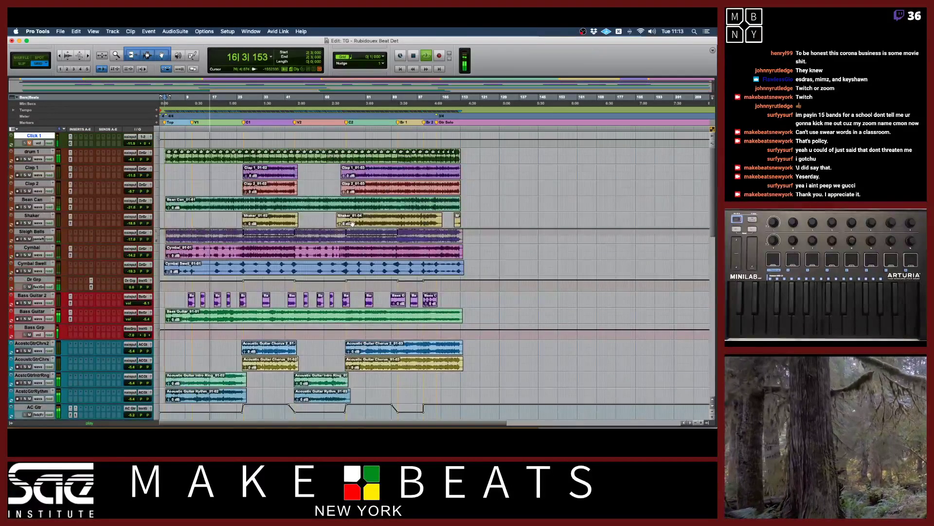
key(super+bracketright)
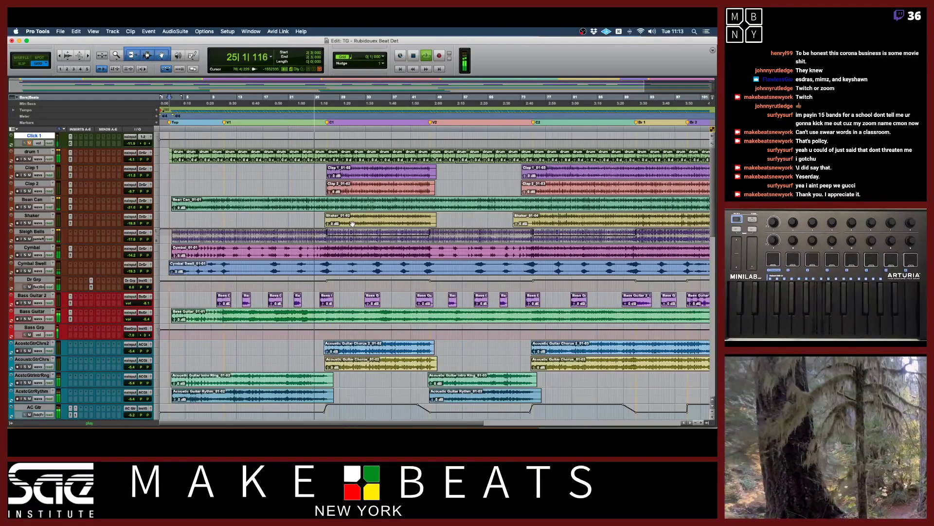
key(t)
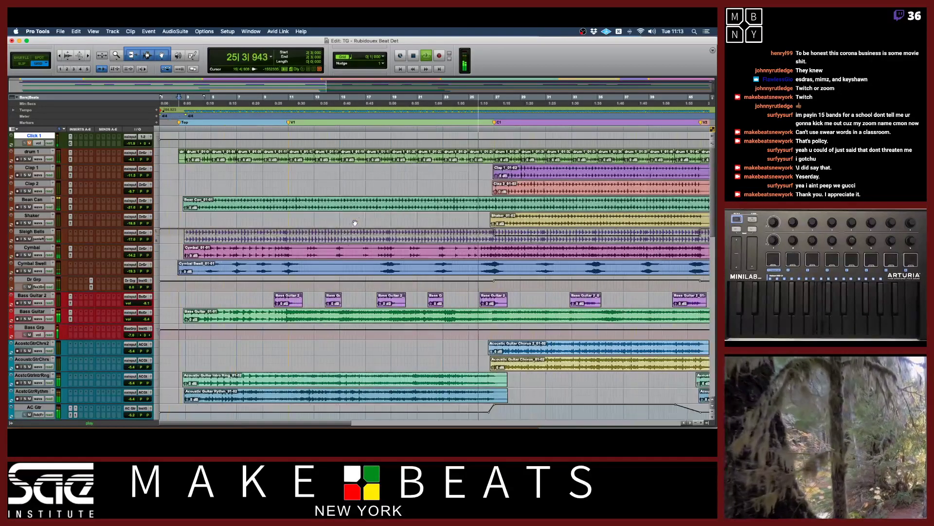
scroll(363, 218, right, 5)
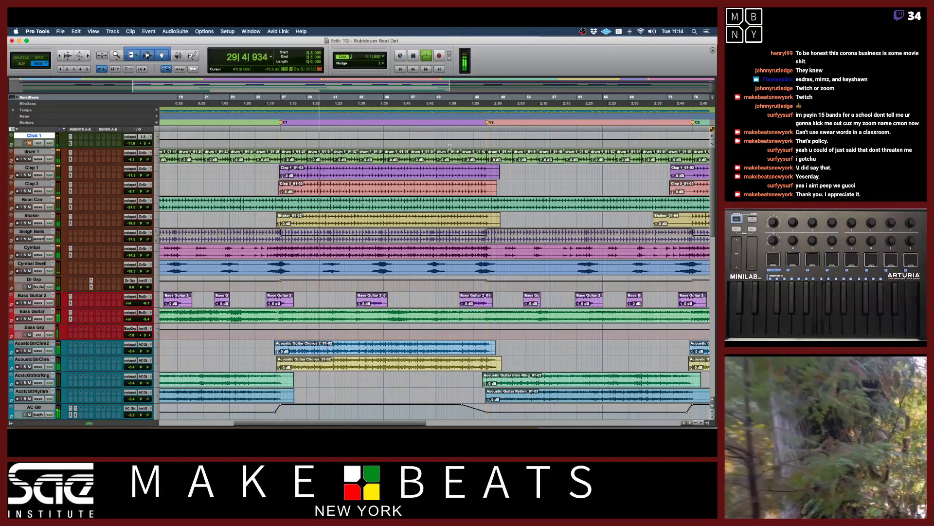
key(space)
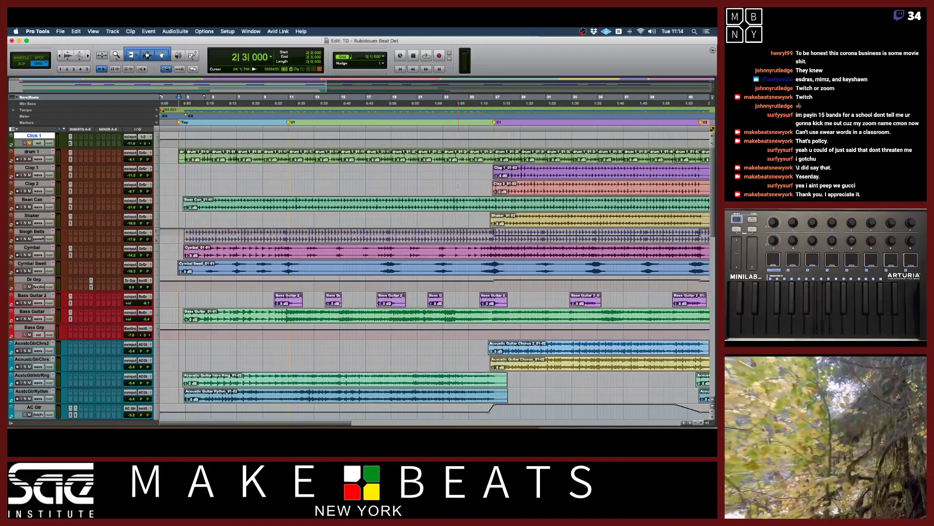
Set the height of all tracks to medium and the Sleigh Bells track view to waveform.
click(157, 235)
click(162, 249)
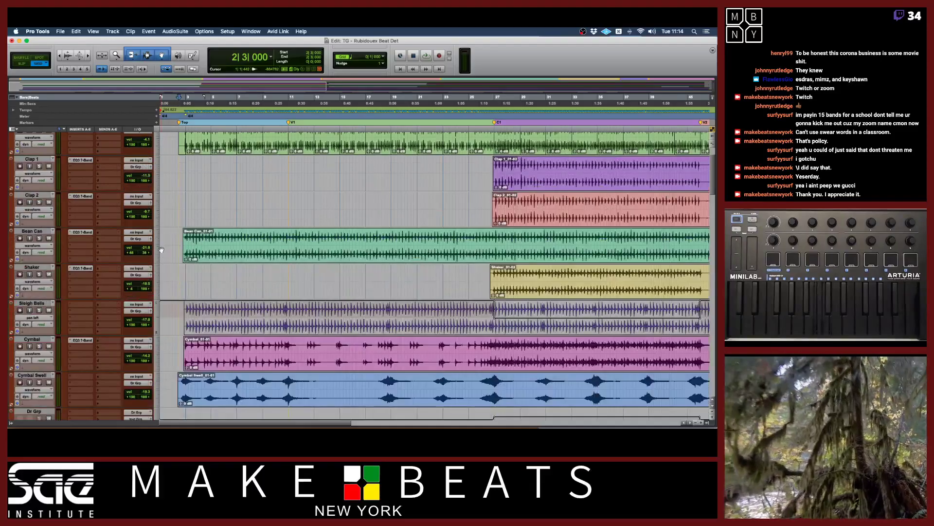
click(45, 319)
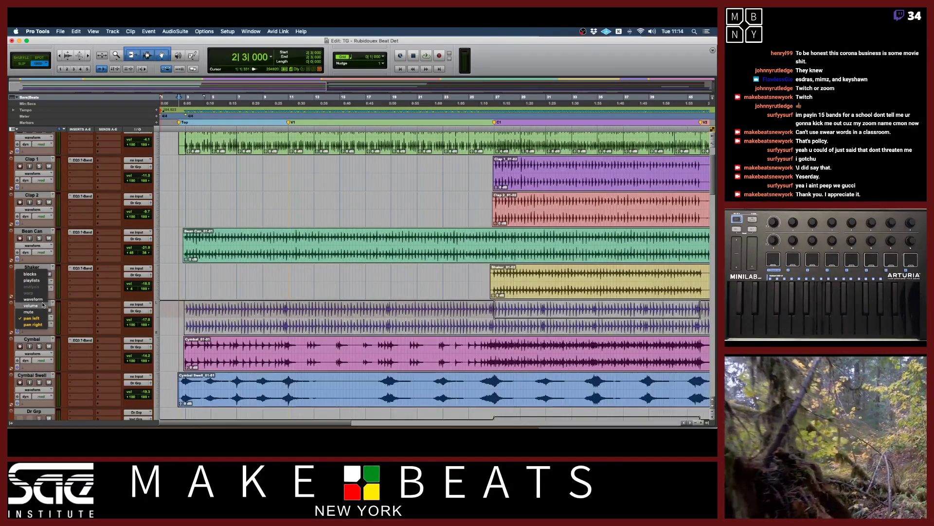
click(33, 299)
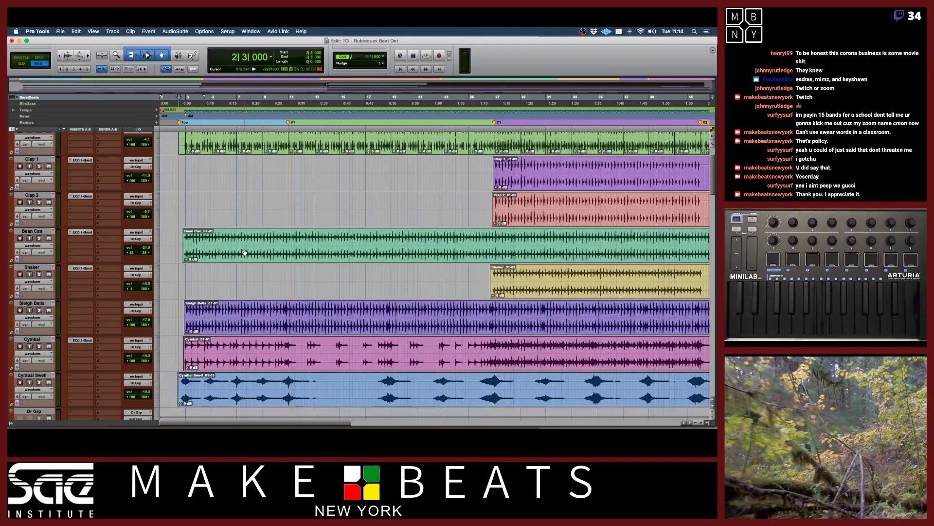
Switch to Firefox and move the Rough Mix and Effects milestone page into its own wider window over the session.
key(super+Tab)
key(super+Tab)
key(super+Tab)
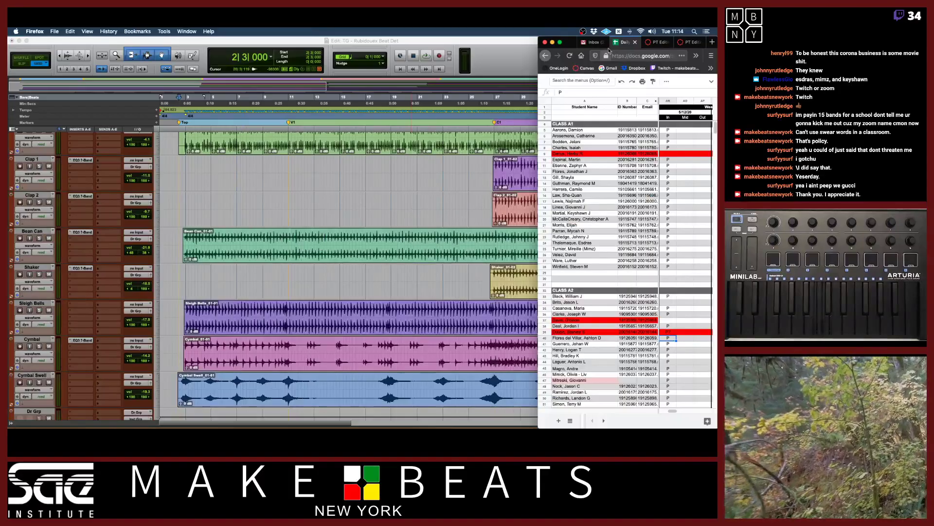
drag(655, 42, 452, 43)
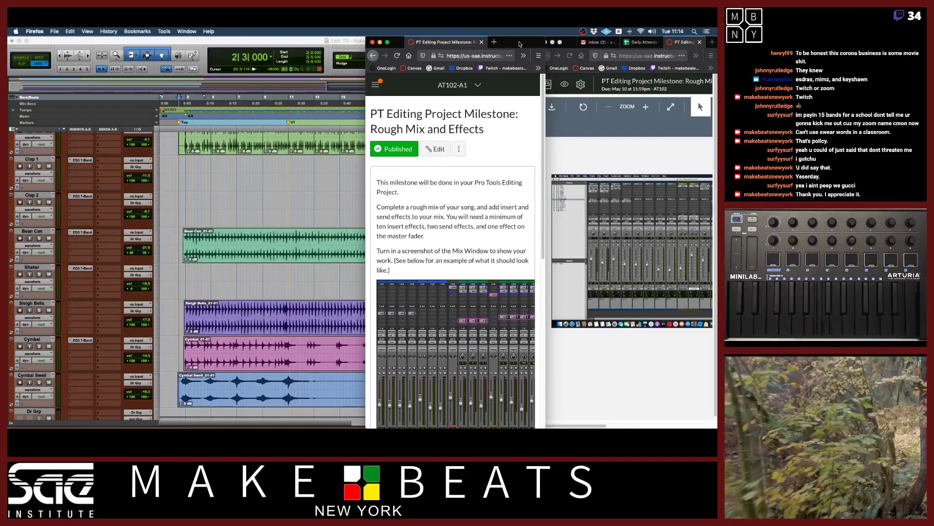
drag(519, 44, 218, 44)
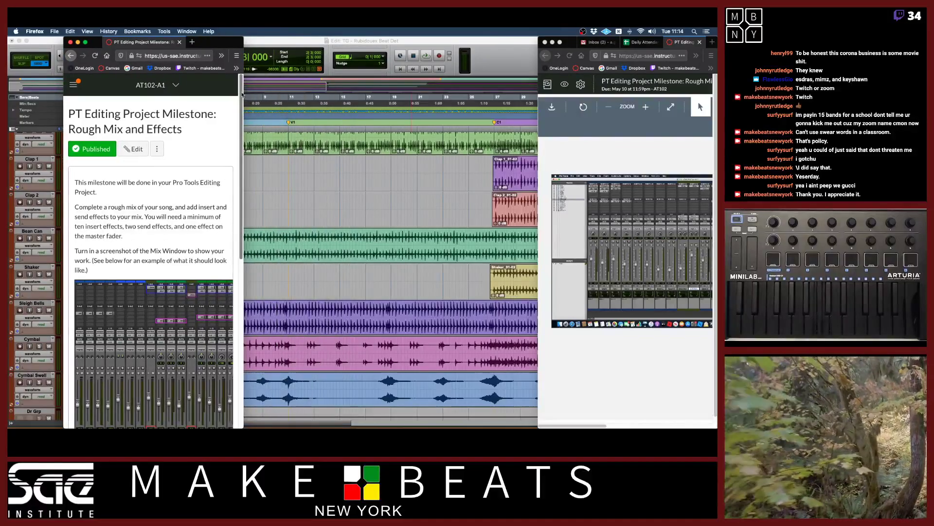
drag(242, 94, 518, 113)
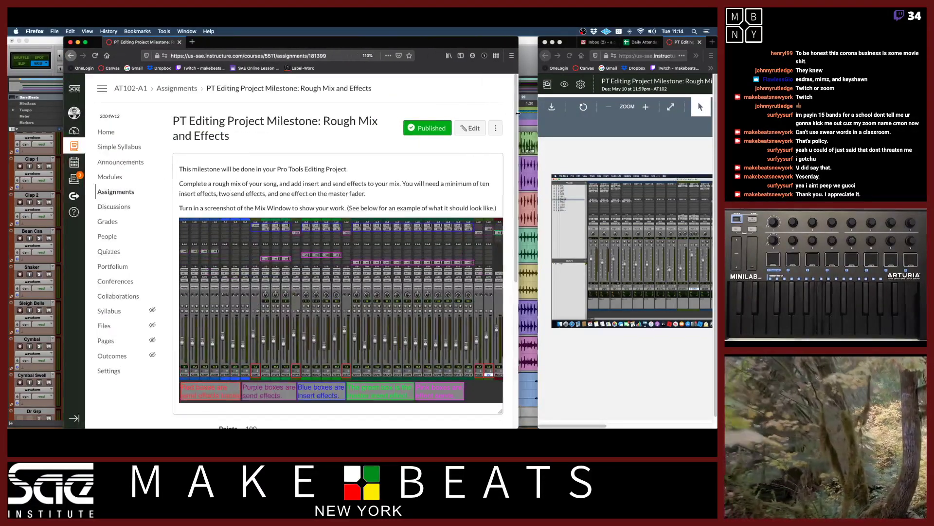
Open the PT Editing Project Milestone: MIDI assignment from the course's Assignments list to read its requirements.
click(181, 90)
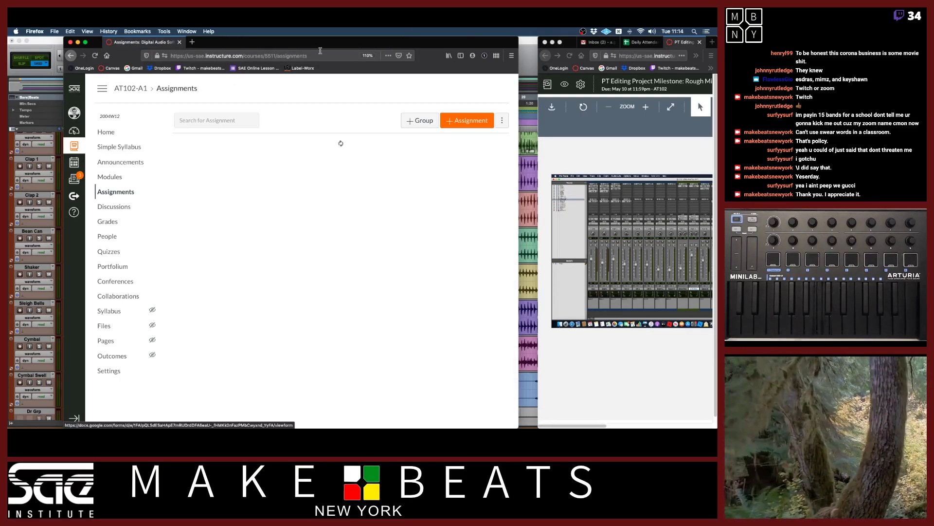
click(644, 43)
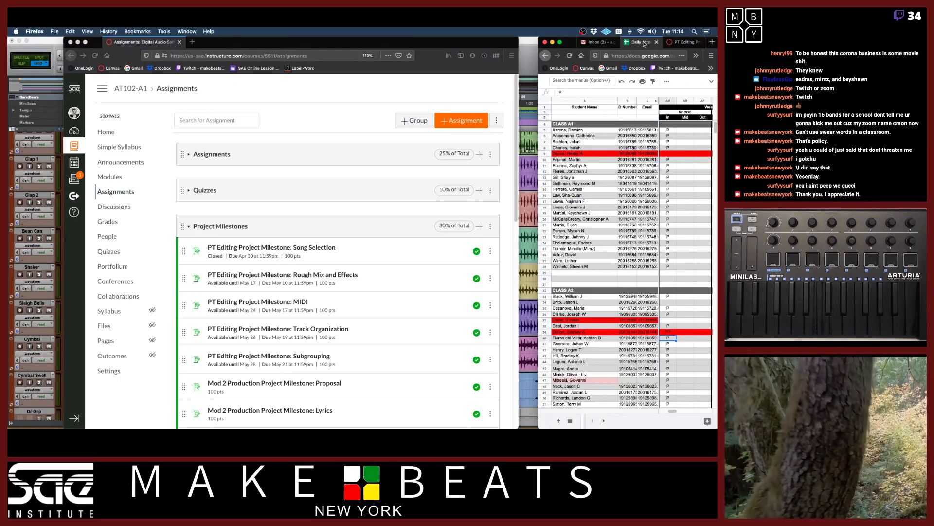
drag(538, 84, 552, 84)
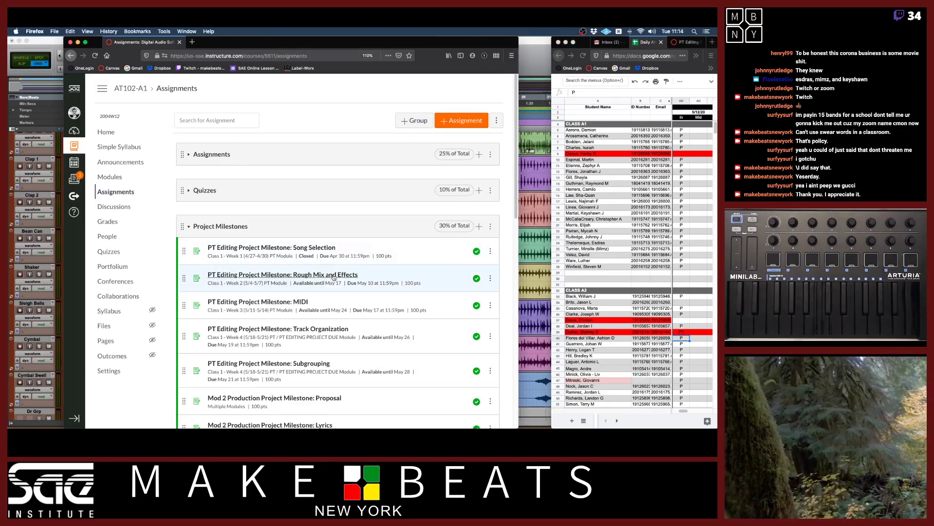
click(294, 302)
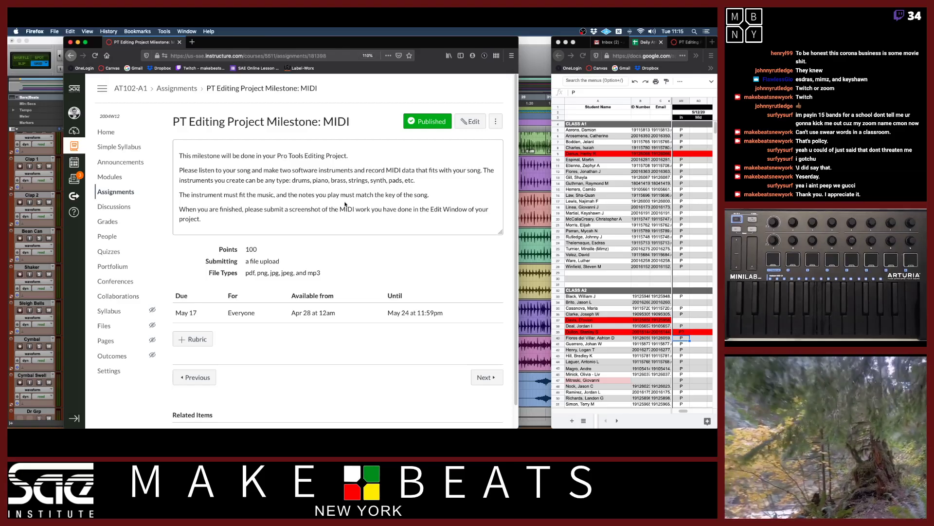
Switch back to Pro Tools and place the playback position at the V1 marker.
click(535, 63)
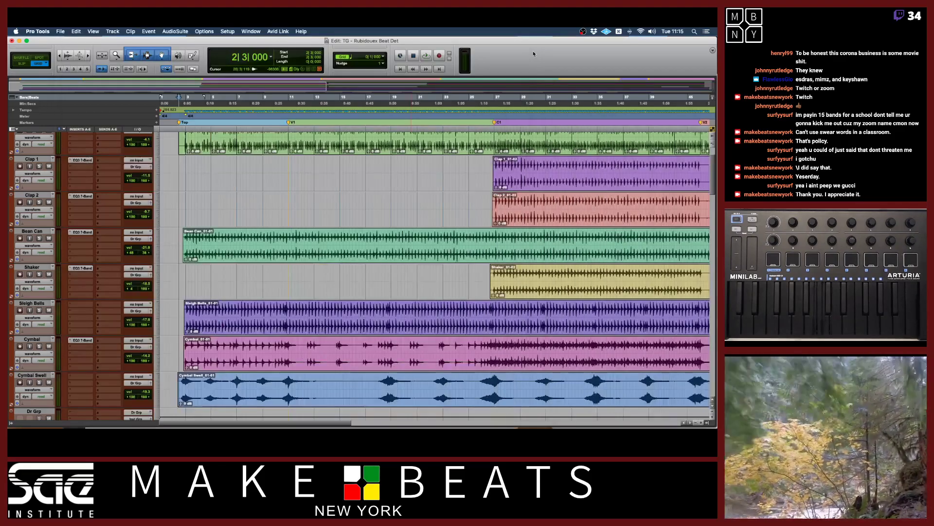
click(291, 124)
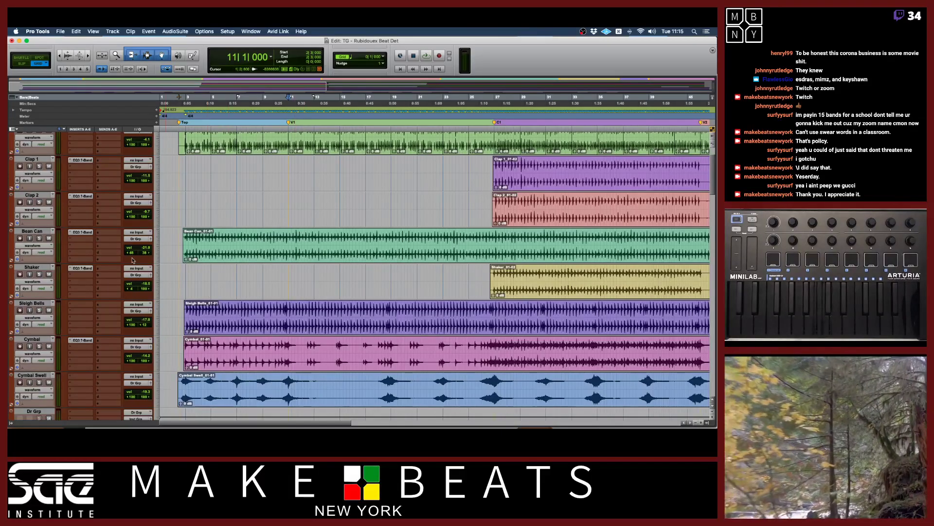
Create two stereo instrument tracks with a tick timebase directly below the Gtr Grp track.
scroll(291, 347, down, 5)
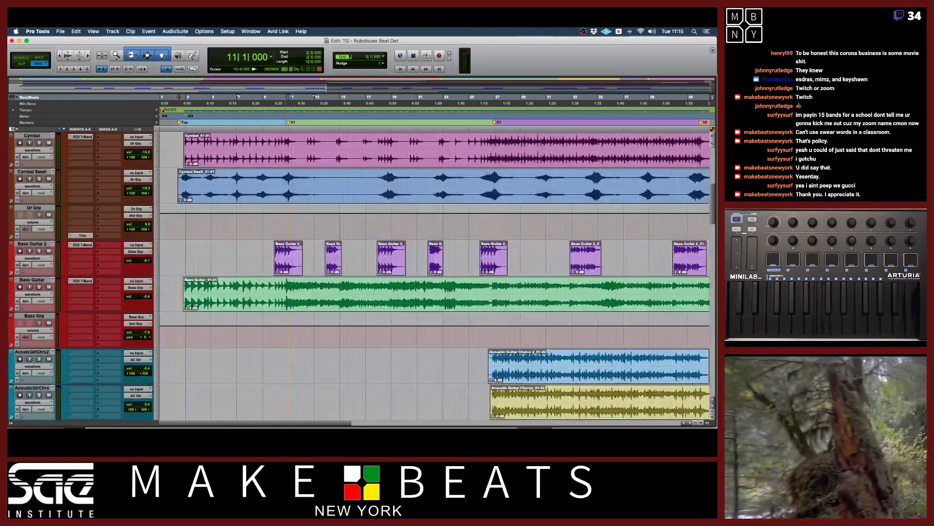
scroll(291, 347, down, 4)
scroll(291, 347, down, 5)
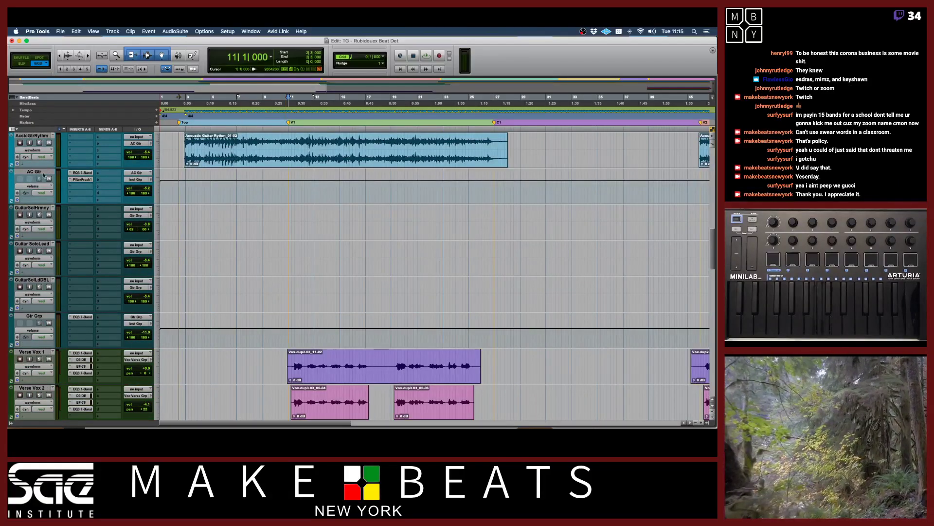
scroll(238, 288, down, 5)
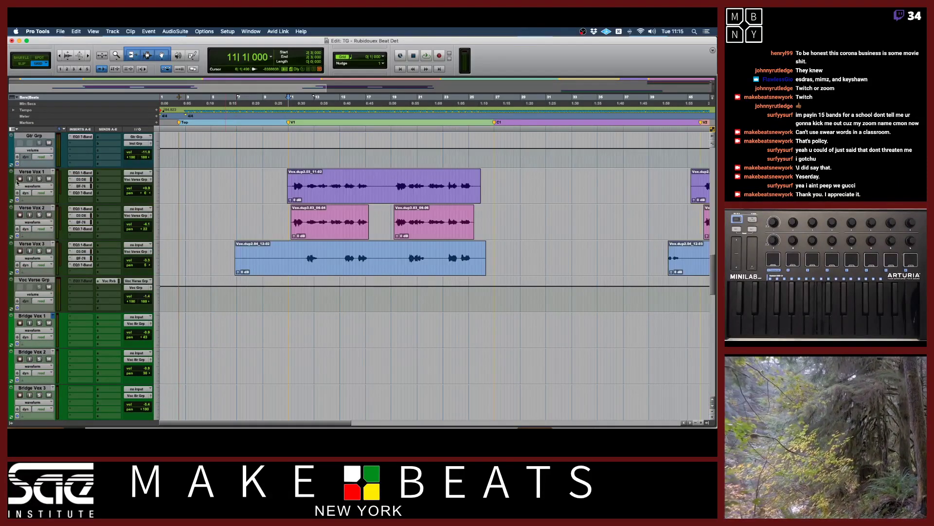
scroll(238, 288, up, 2)
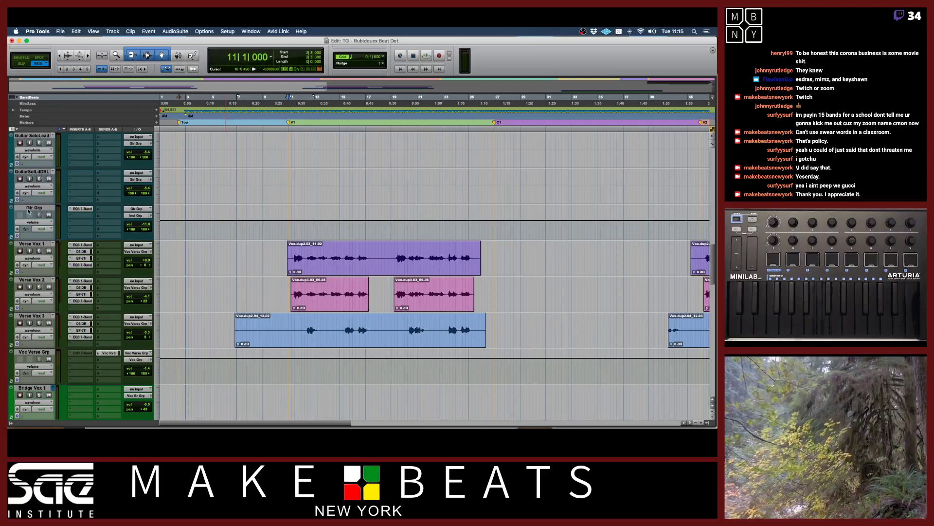
click(28, 210)
key(super+shift+n)
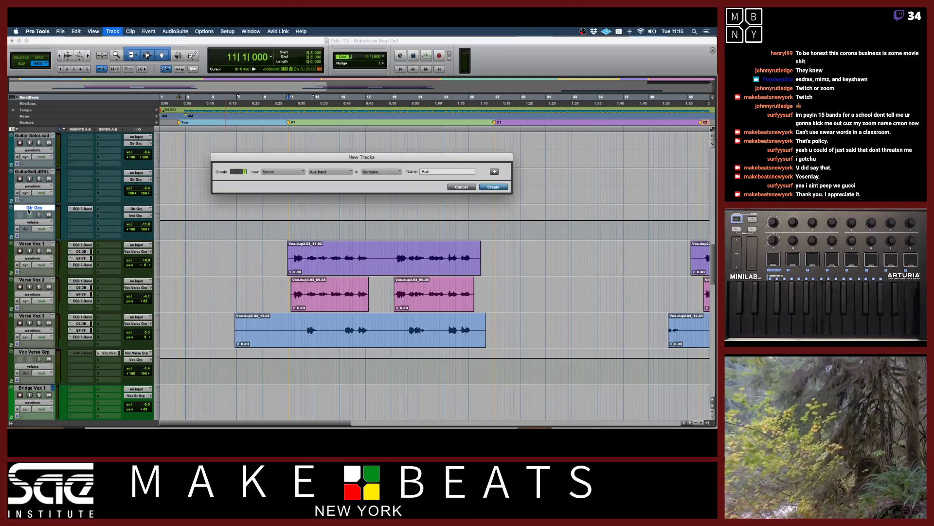
key(super+Down)
key(super+Down)
key(super+Down)
key(super+Down)
key(super+Down)
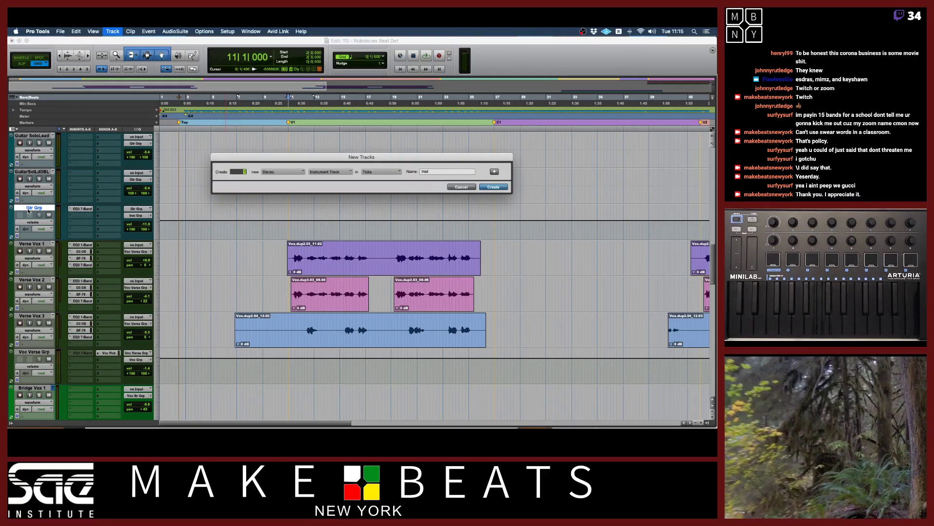
text(2)
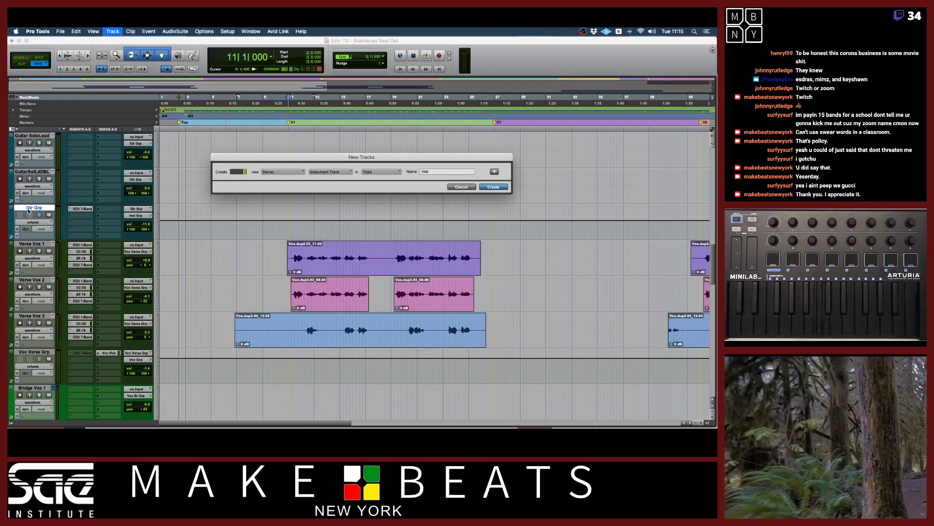
key(Return)
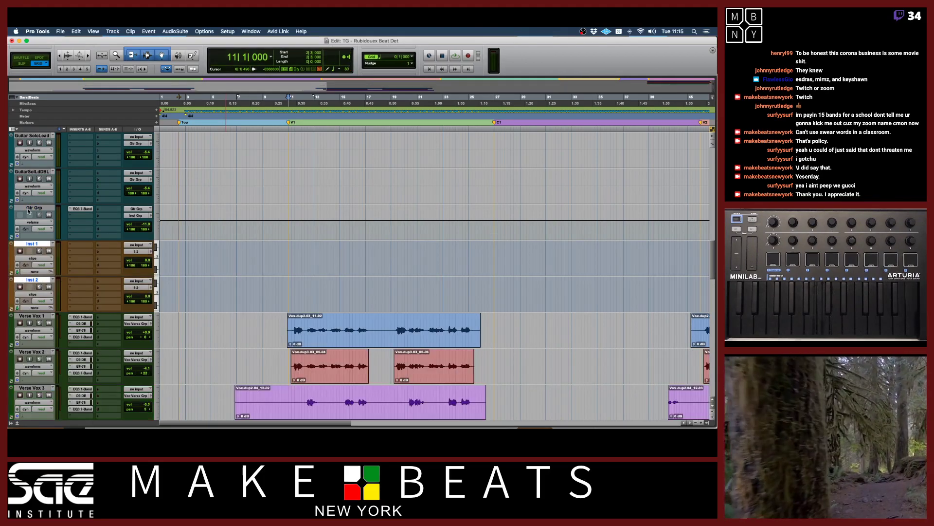
Rename the two new instrument tracks Inst 1 and Inst 2 as Bells and Pad.
click(39, 244)
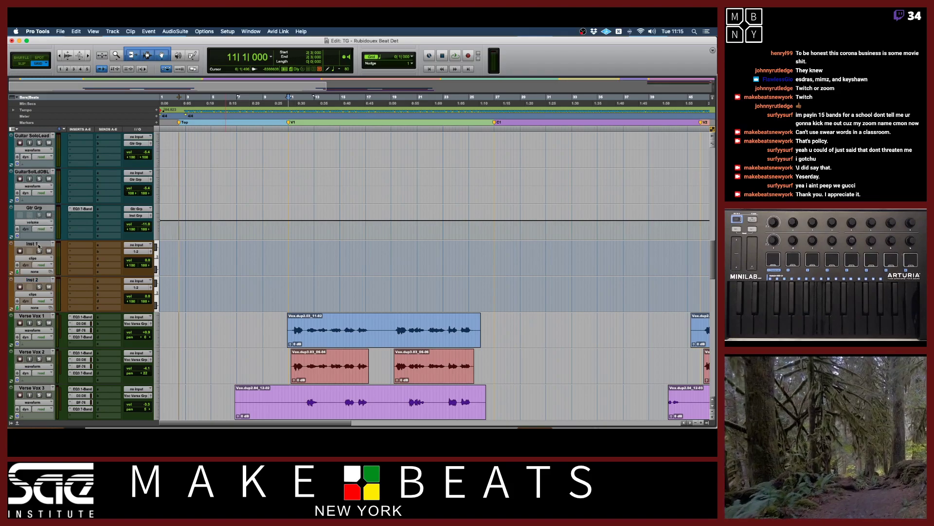
double_click(38, 245)
text(Bells)
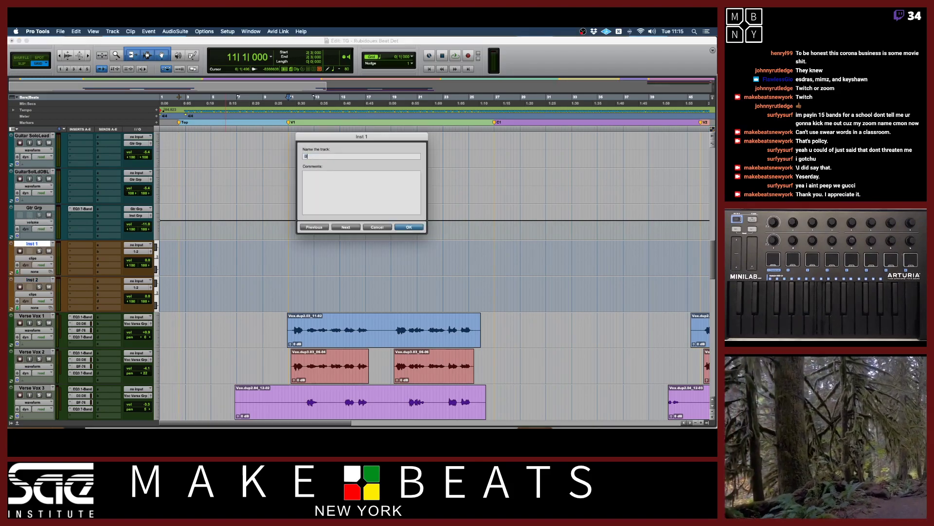
key(Return)
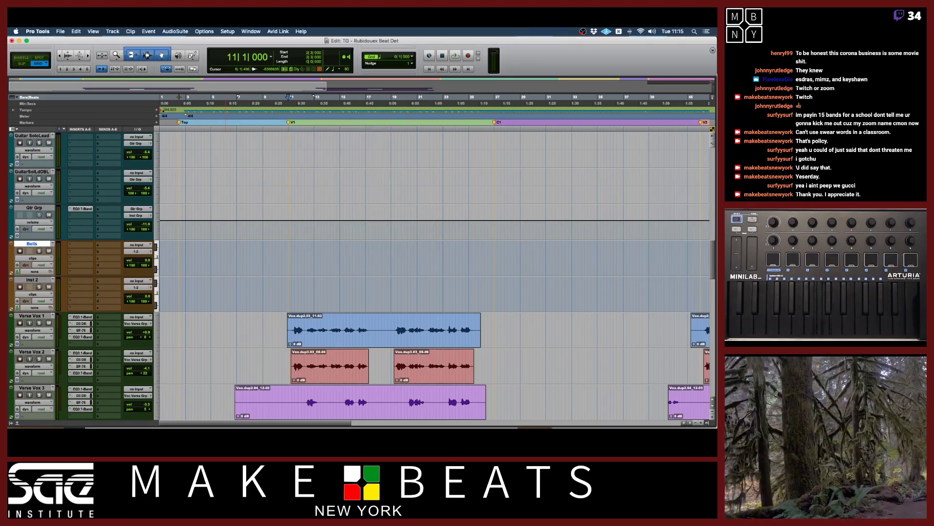
double_click(28, 280)
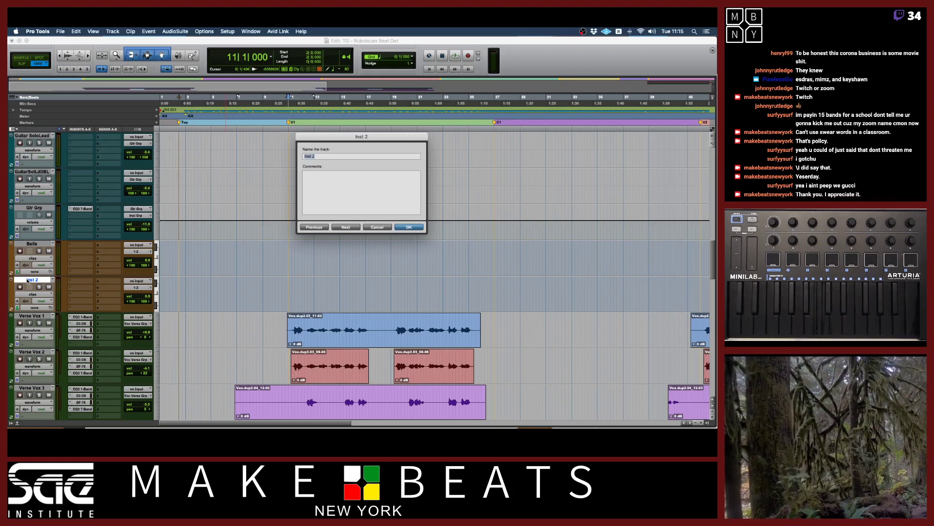
text(Pad)
key(Return)
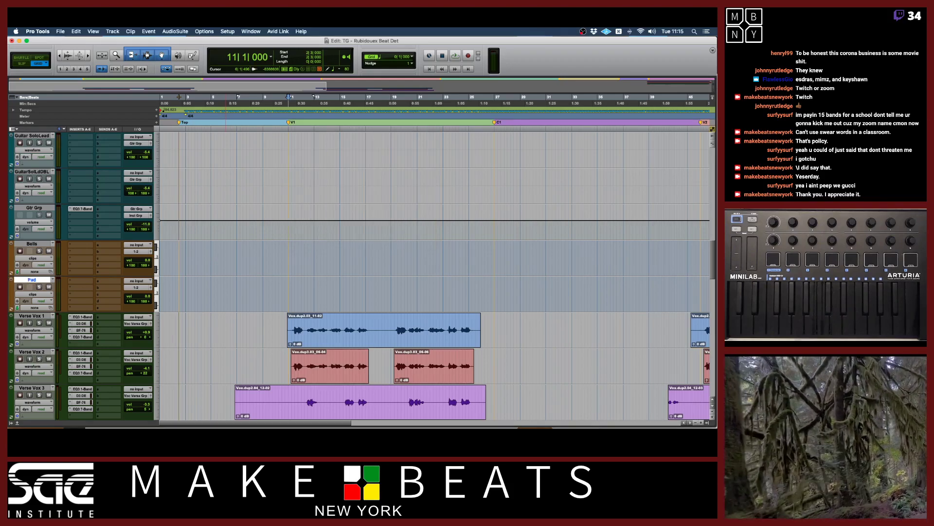
Insert the stereo Omnisphere instrument on the Bells track and dismiss its splash screen.
click(85, 249)
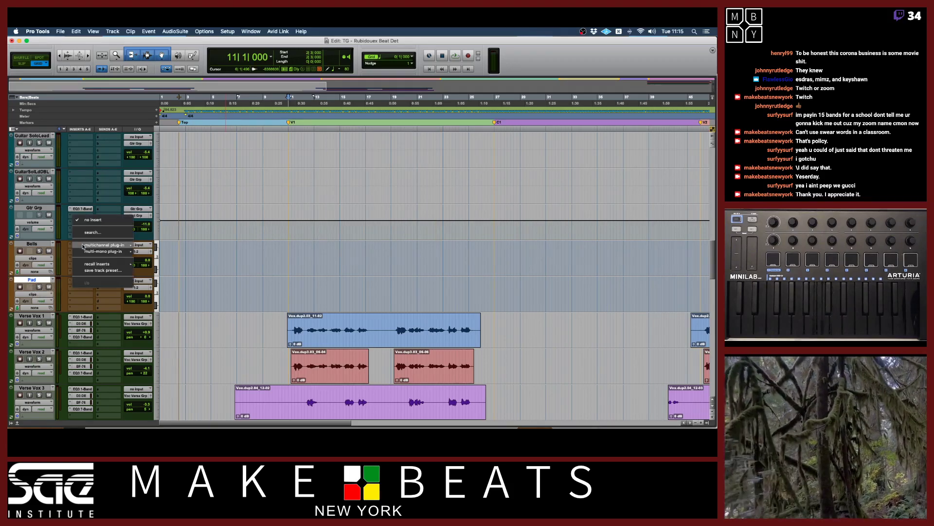
mouse_move(104, 245)
mouse_move(171, 261)
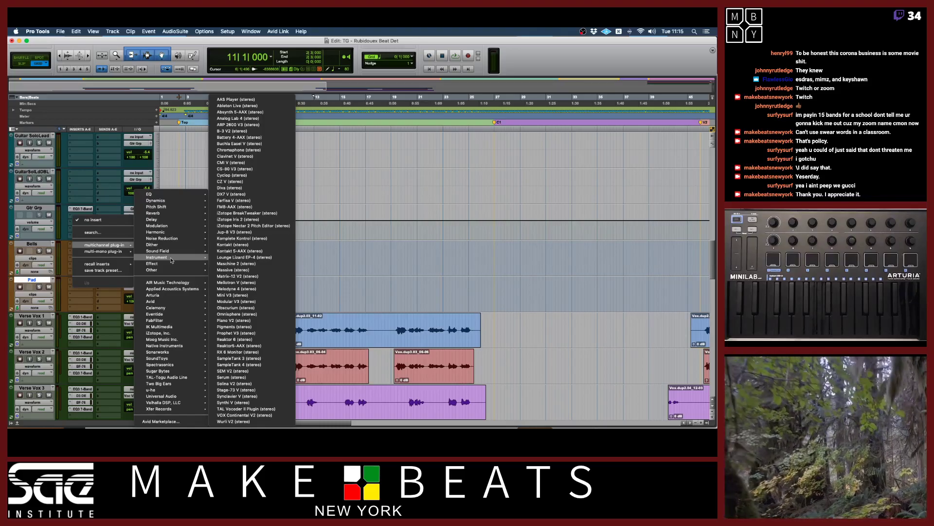
click(237, 315)
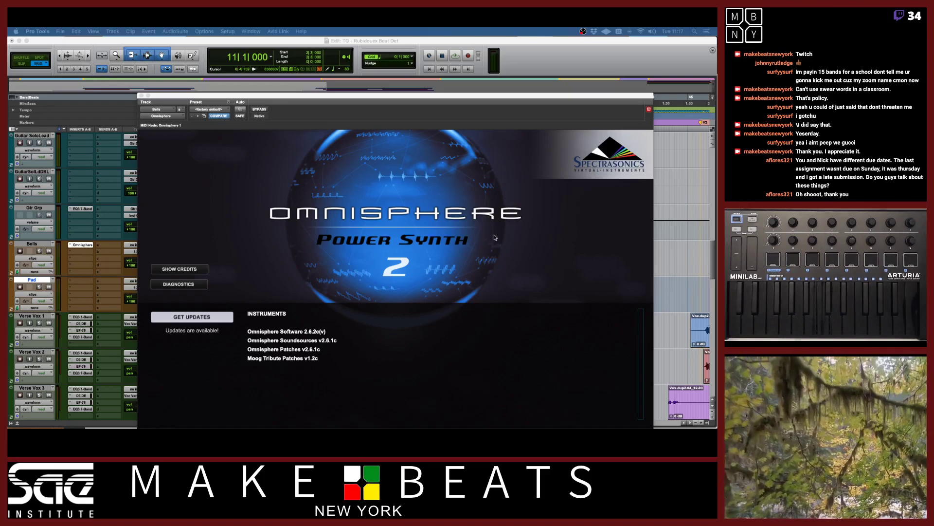
drag(464, 99, 431, 32)
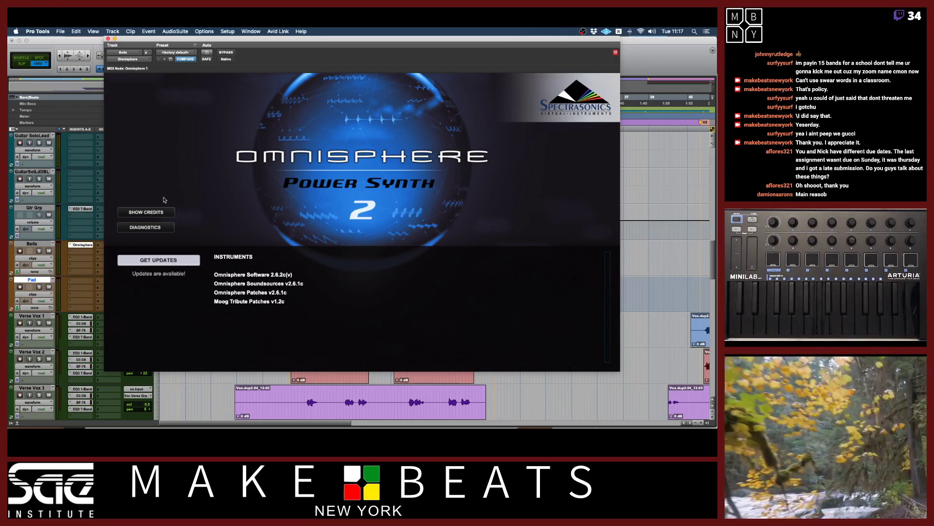
click(295, 239)
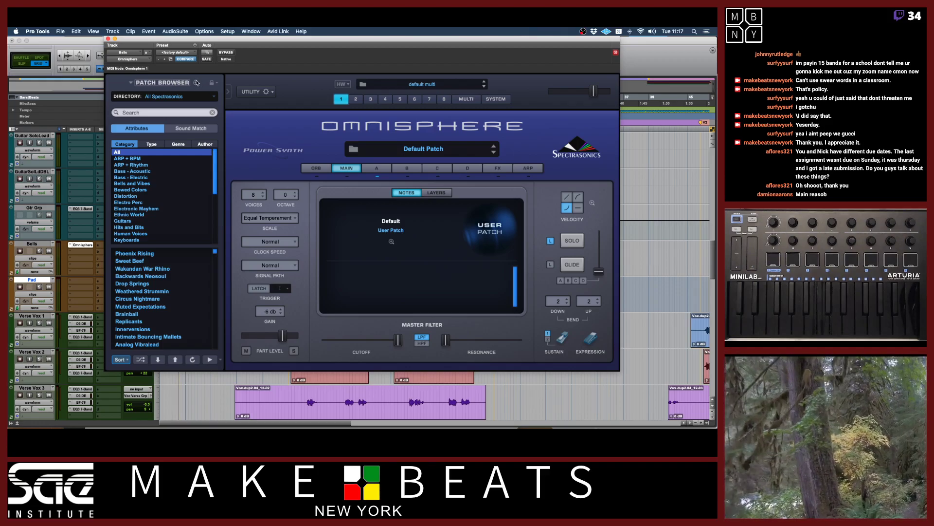
Record-arm the Bells track and load the Bell Synergies patch from the Bells and Vibes category in the full patch browser.
click(179, 84)
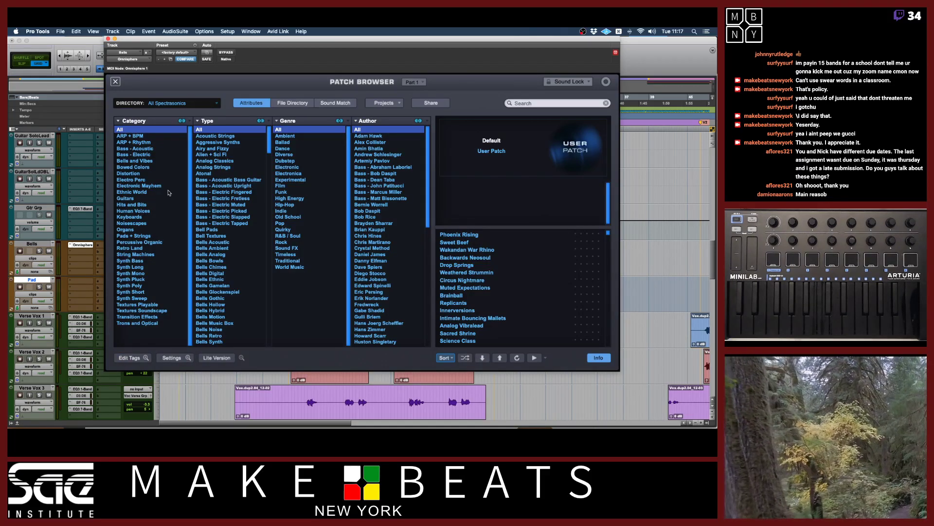
click(20, 250)
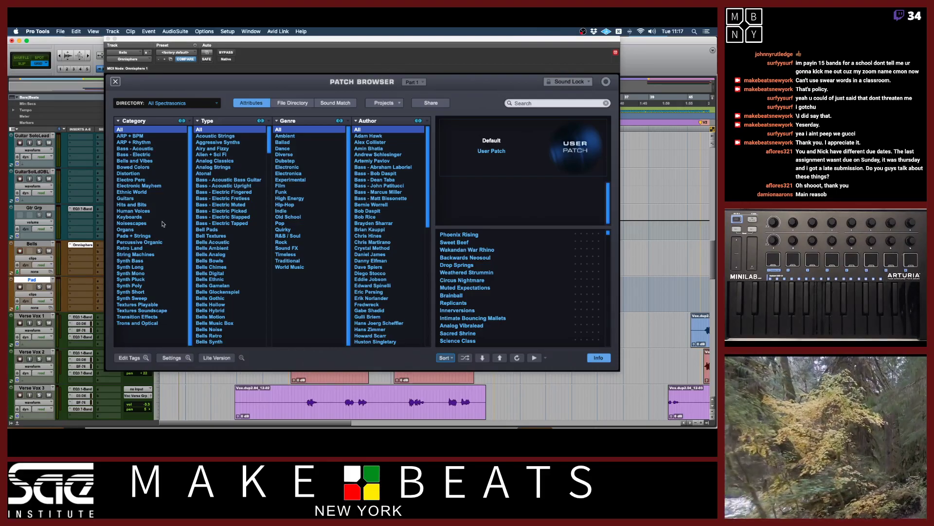
click(142, 160)
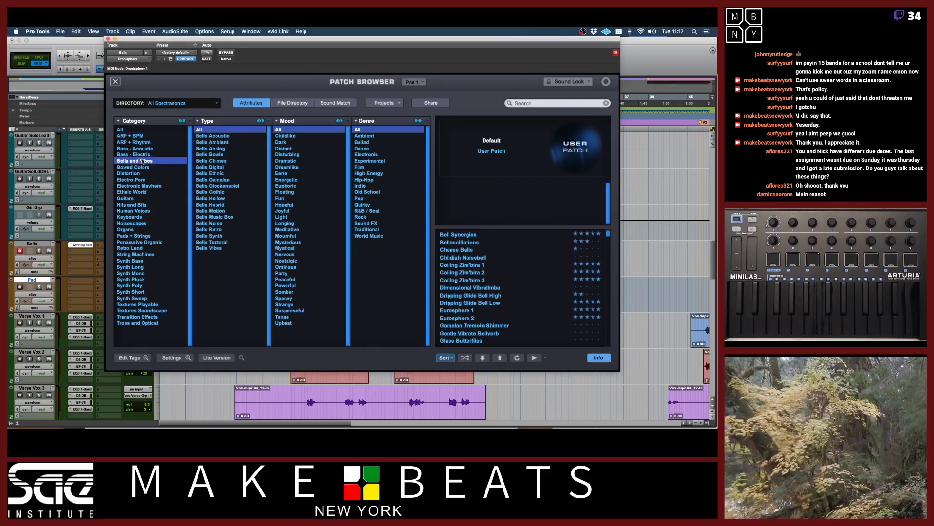
click(471, 235)
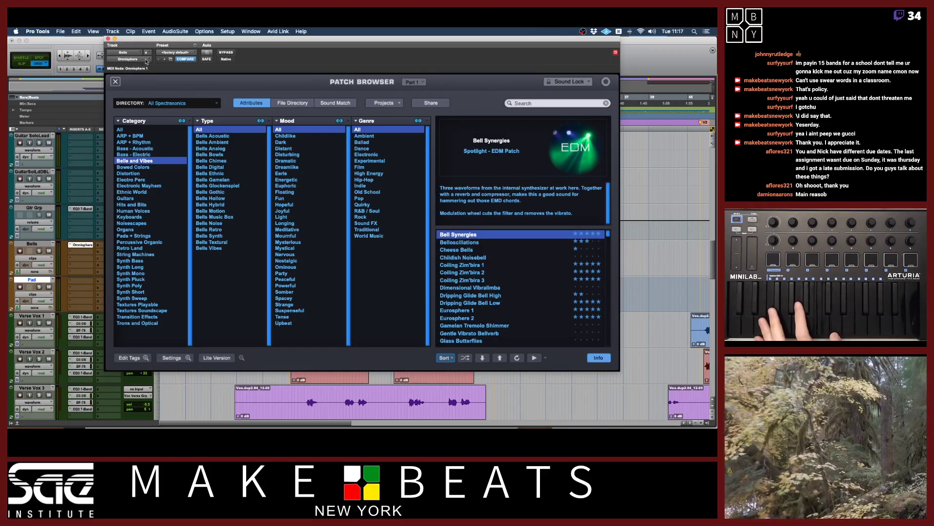
Audition Coiling Zim'bira 1 and 2 and Eurosphere 1, settle on Dripping Glide Bell Low, and lower the Bells track's volume to -20.7 dB.
drag(146, 39, 210, 31)
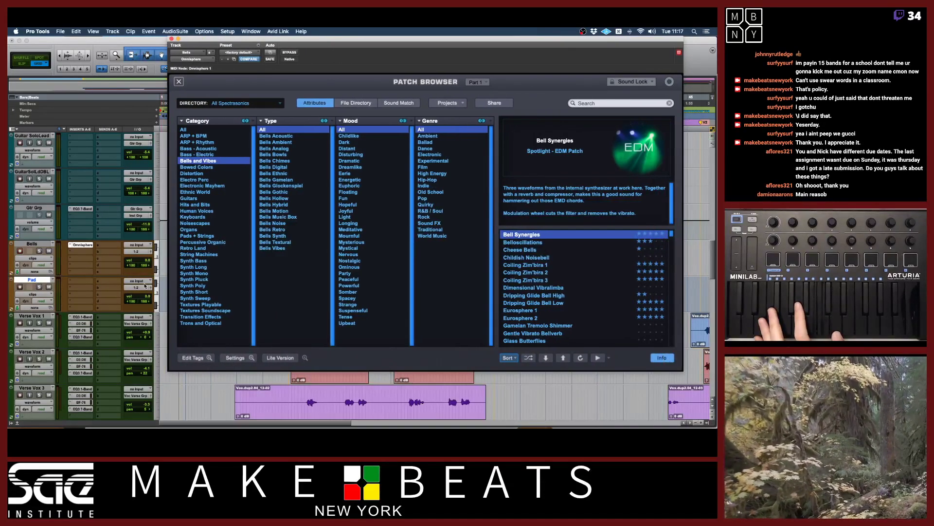
click(148, 268)
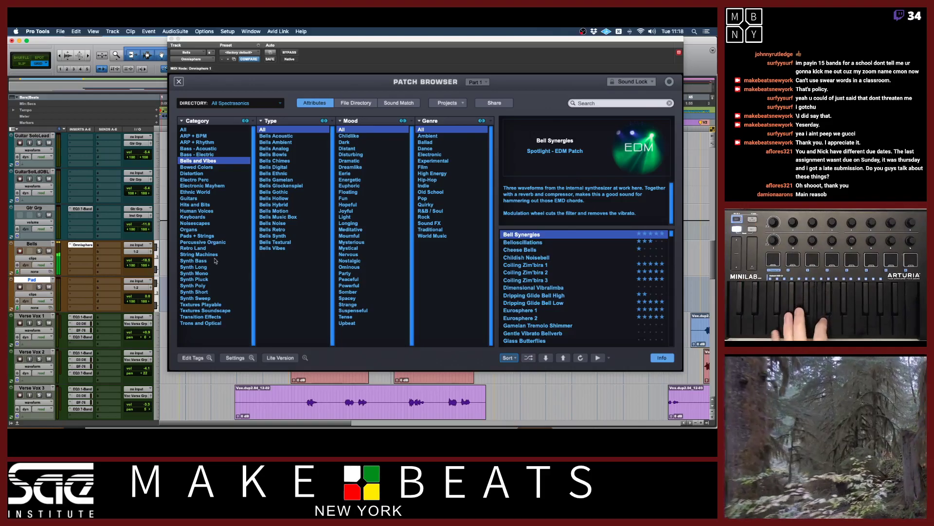
click(542, 265)
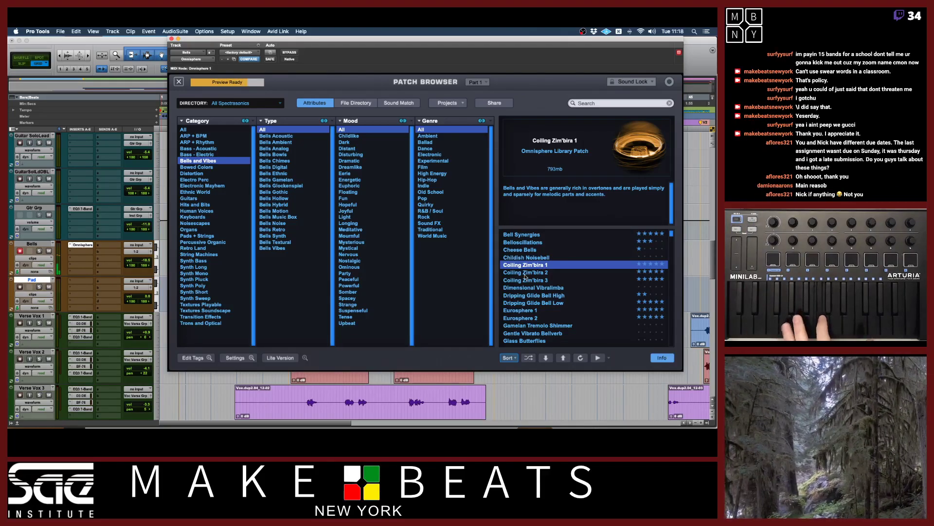
click(525, 273)
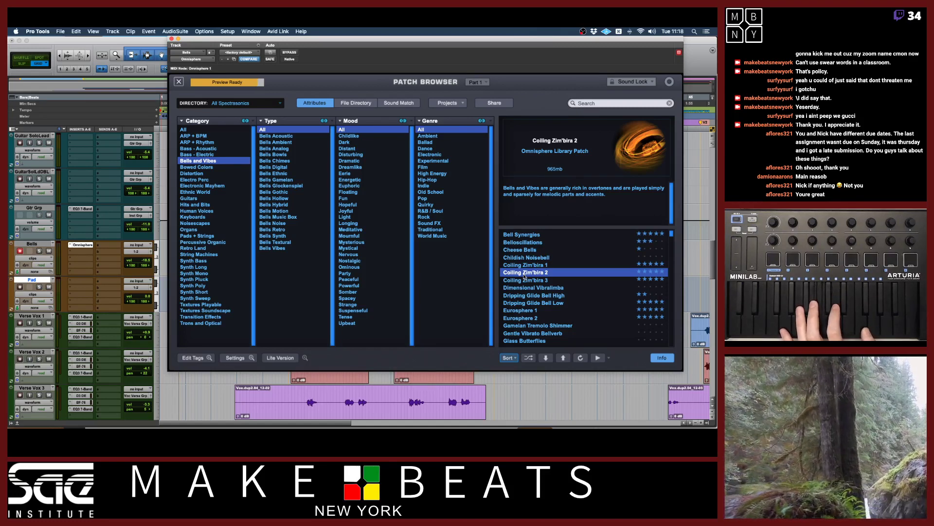
click(546, 312)
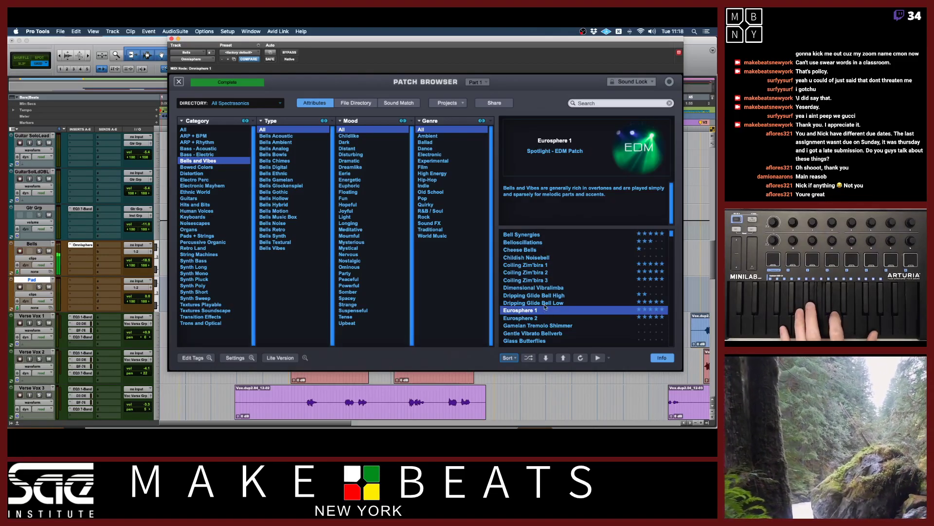
key(Up)
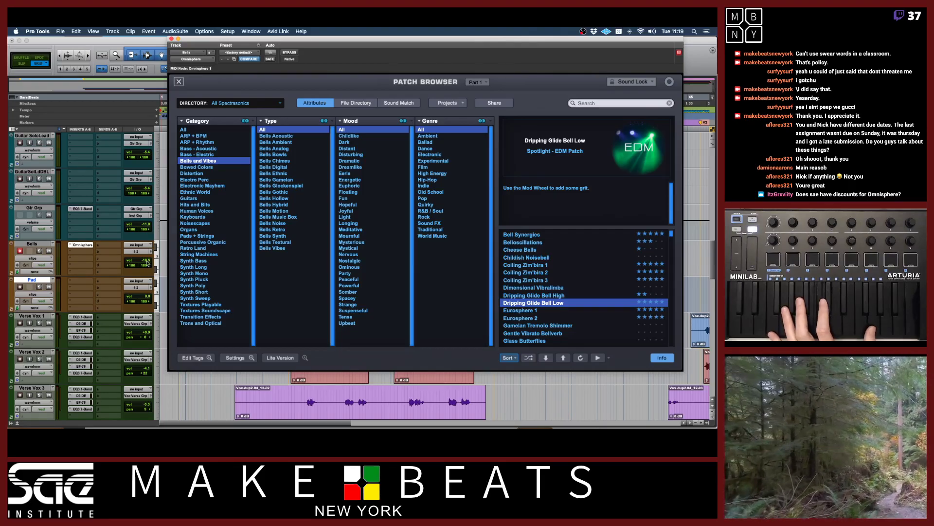
drag(146, 262, 148, 265)
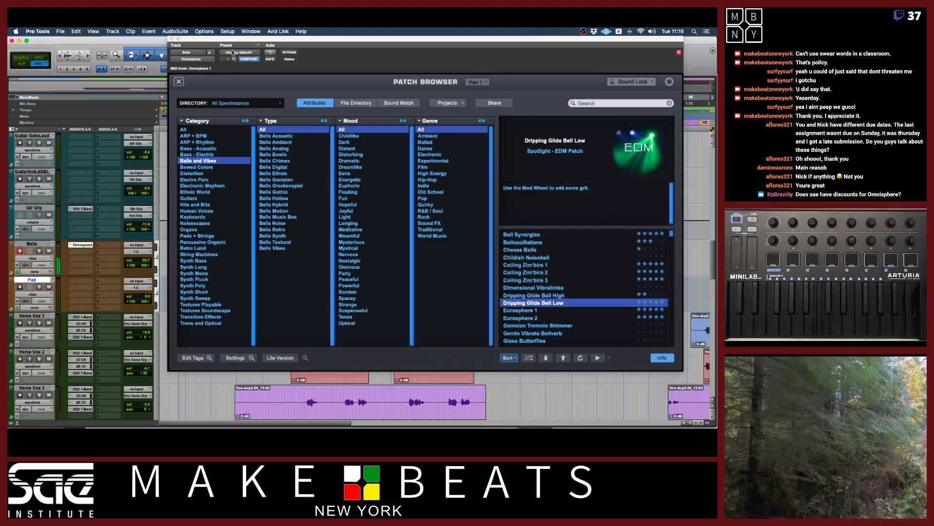
Play the song from the V1 marker to rehearse the bell part, keeping the Omnisphere window clear of the session controls.
key(space)
drag(233, 40, 280, 243)
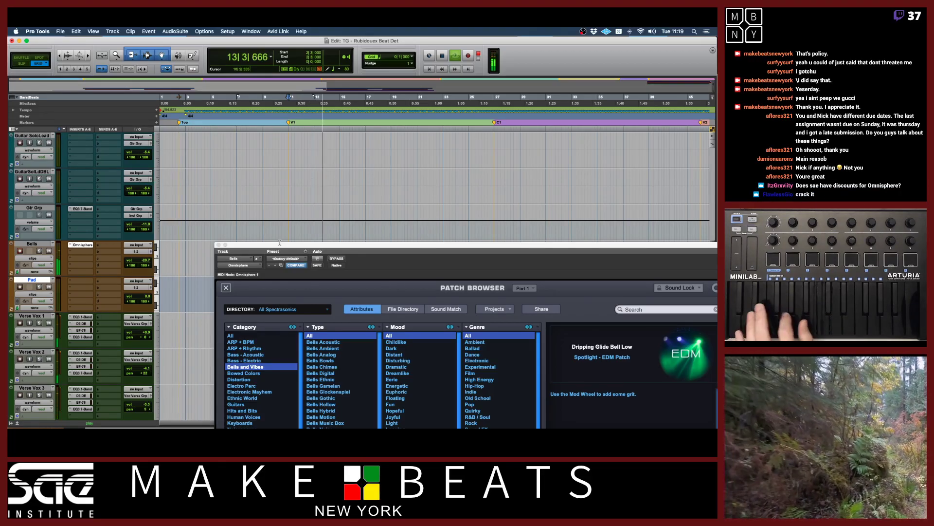
key(space)
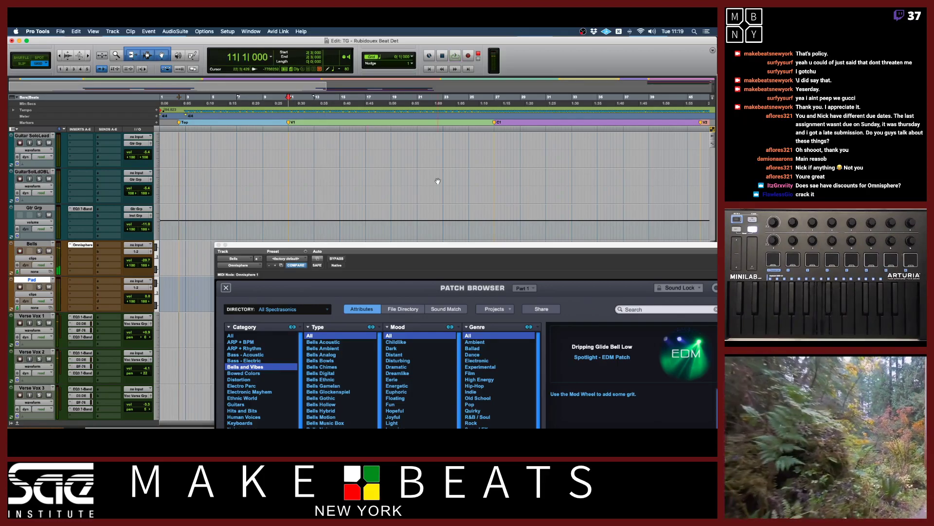
drag(453, 246, 378, 60)
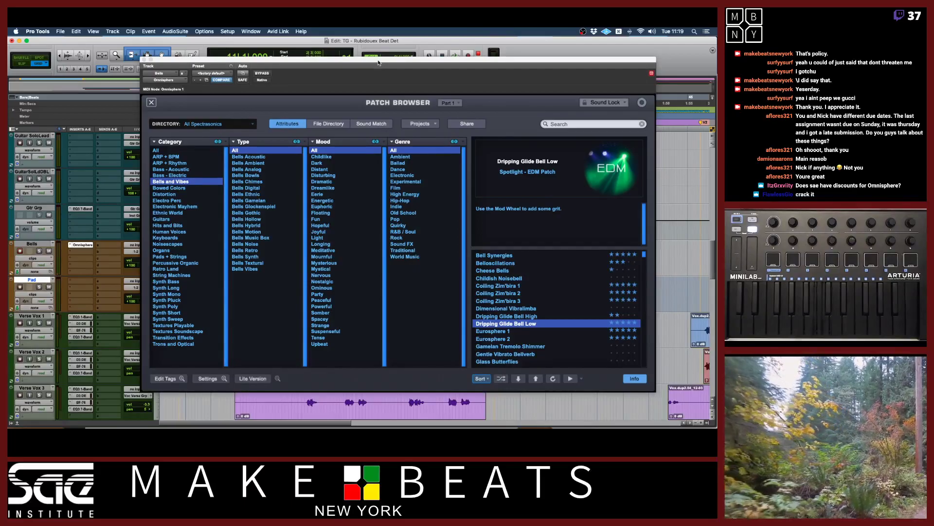
drag(379, 63, 394, 52)
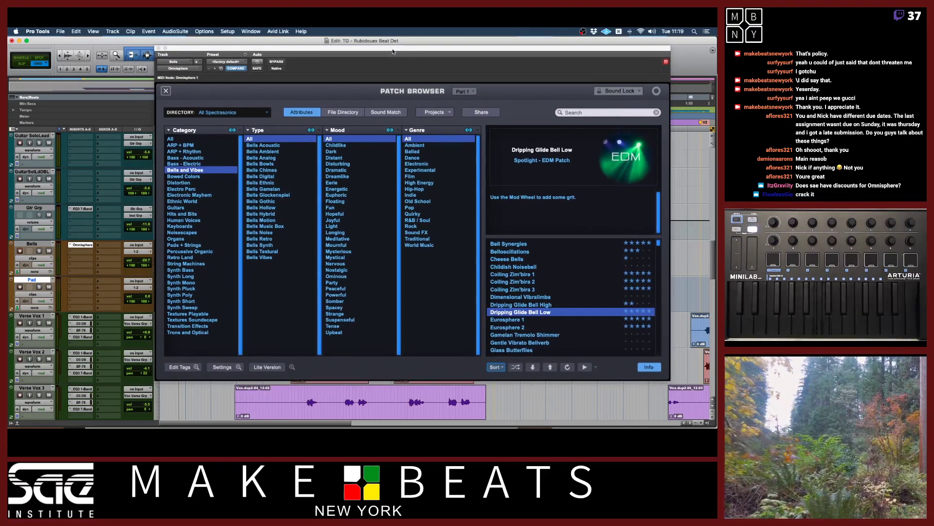
drag(394, 52, 392, 51)
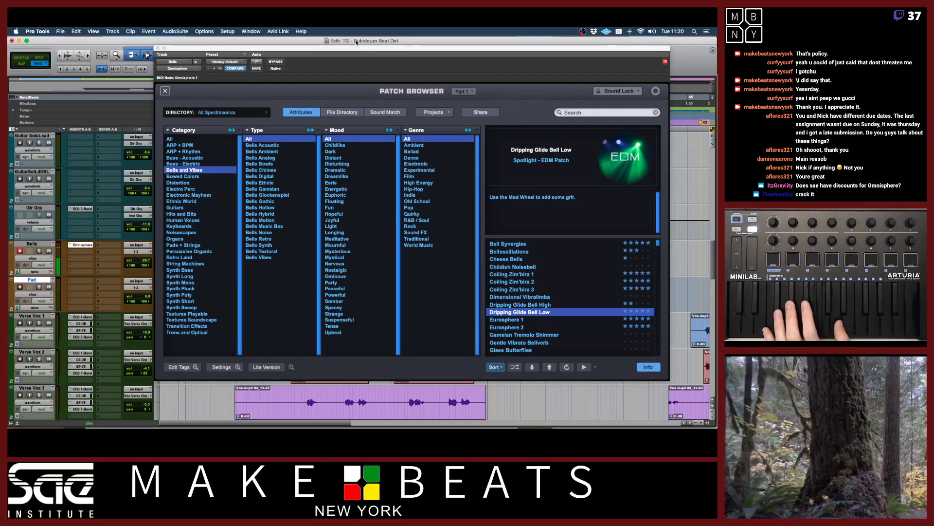
Record a MIDI bell performance on the armed Bells track, starting from 10|2|000 and stopping at about bar 48.
drag(349, 46, 536, 45)
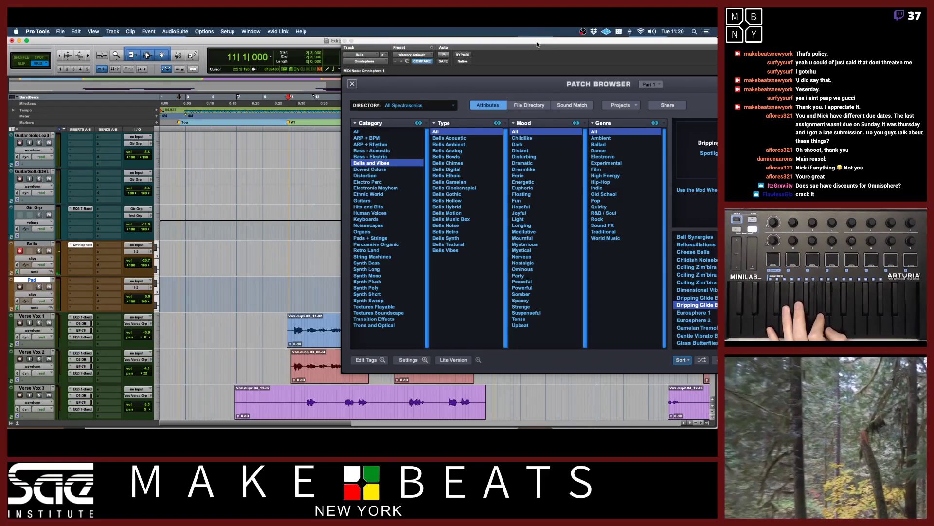
drag(538, 44, 562, 41)
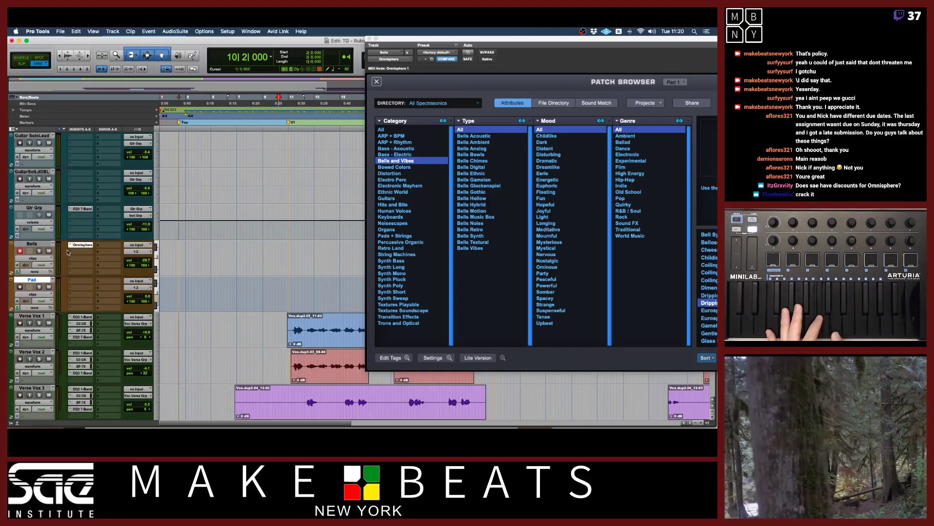
key(super+space)
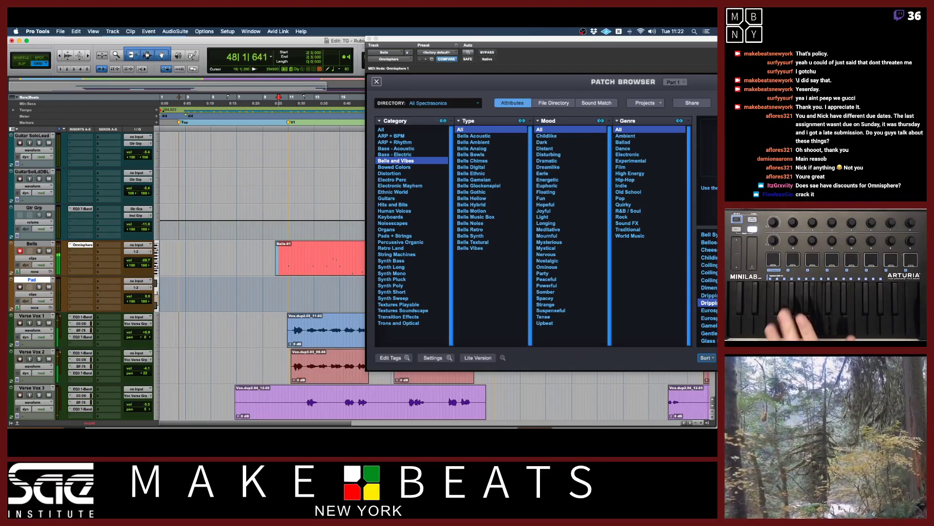
key(space)
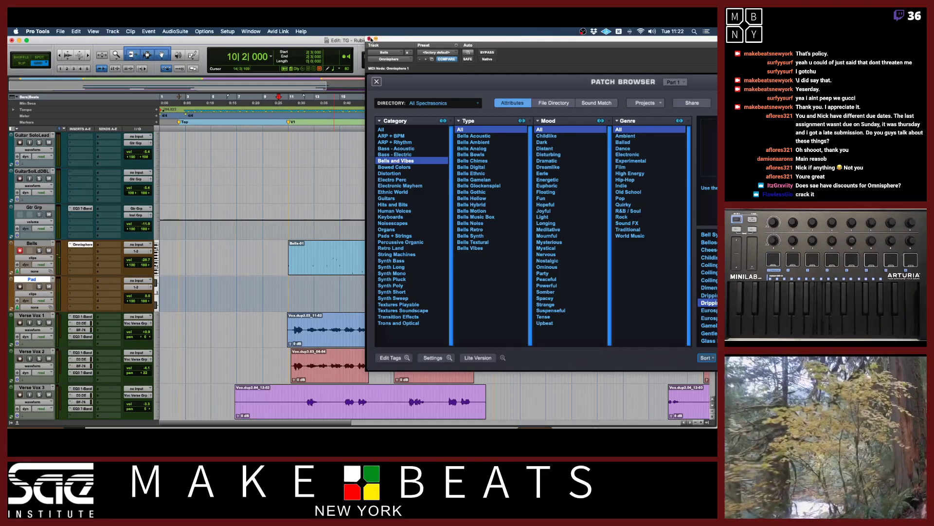
Close the Omnisphere window and create two new stereo Aux Input tracks directly after the Pad track.
click(369, 39)
click(414, 265)
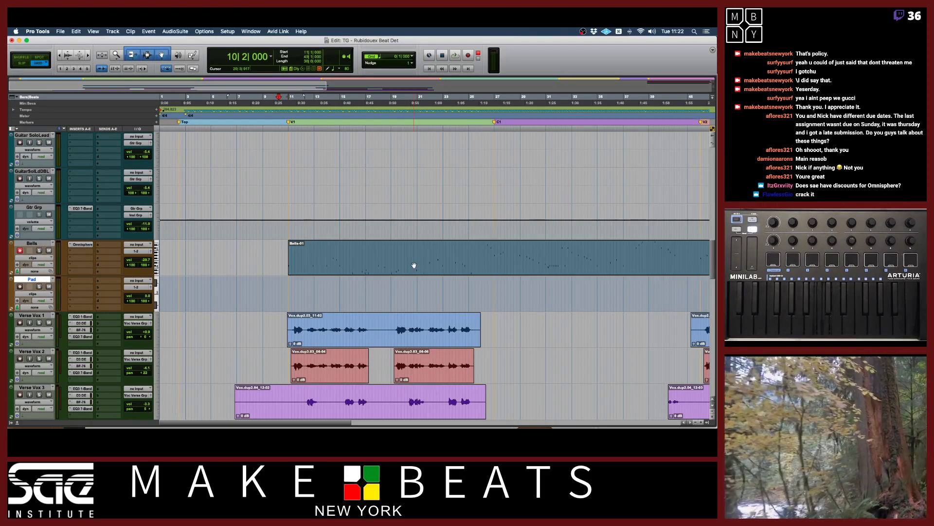
key(super+bracketright)
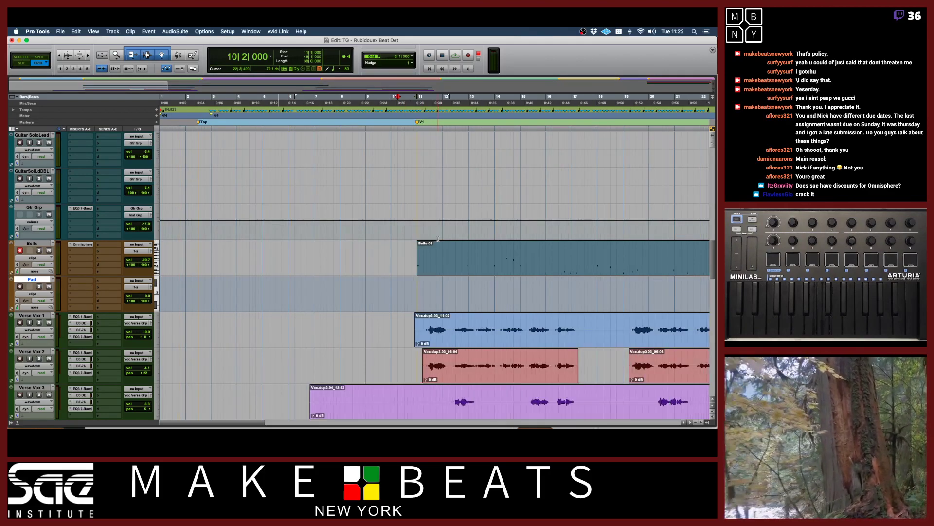
key(super+bracketleft)
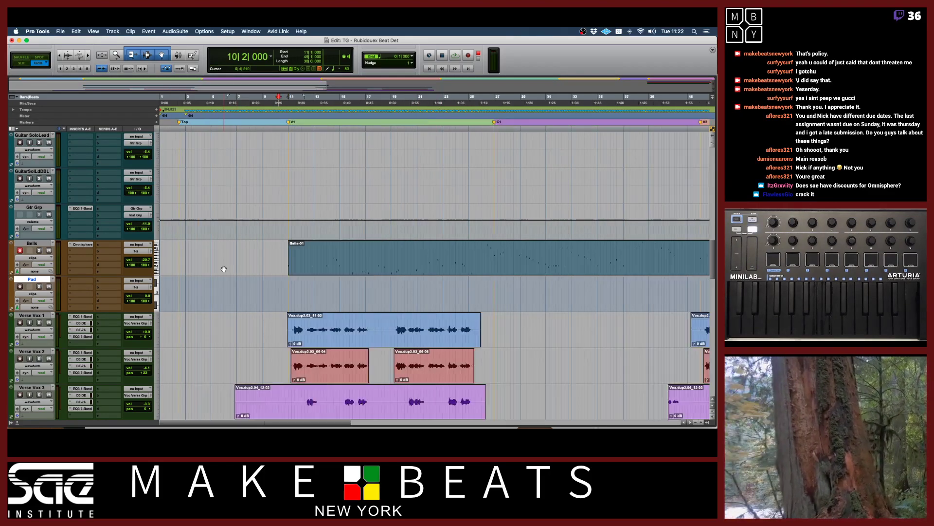
key(super+equal)
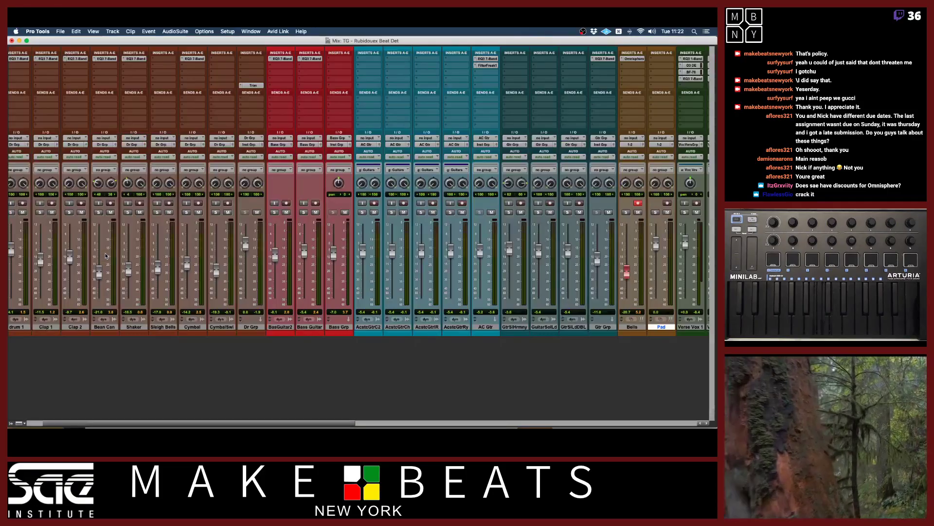
scroll(503, 174, right, 10)
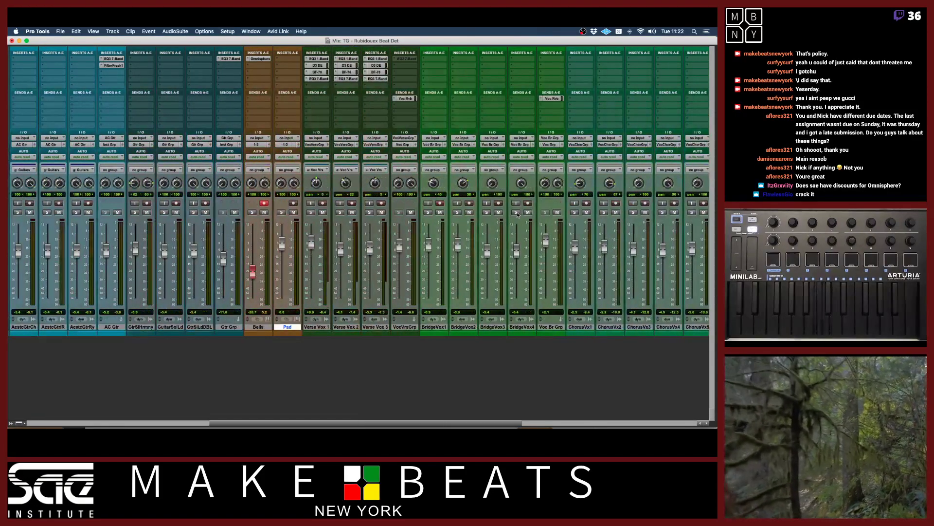
key(super+shift+n)
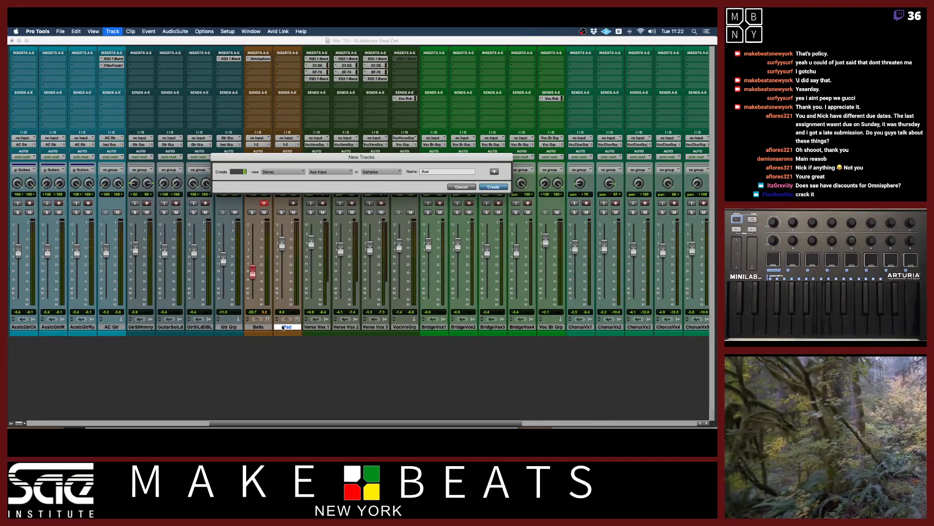
key(Return)
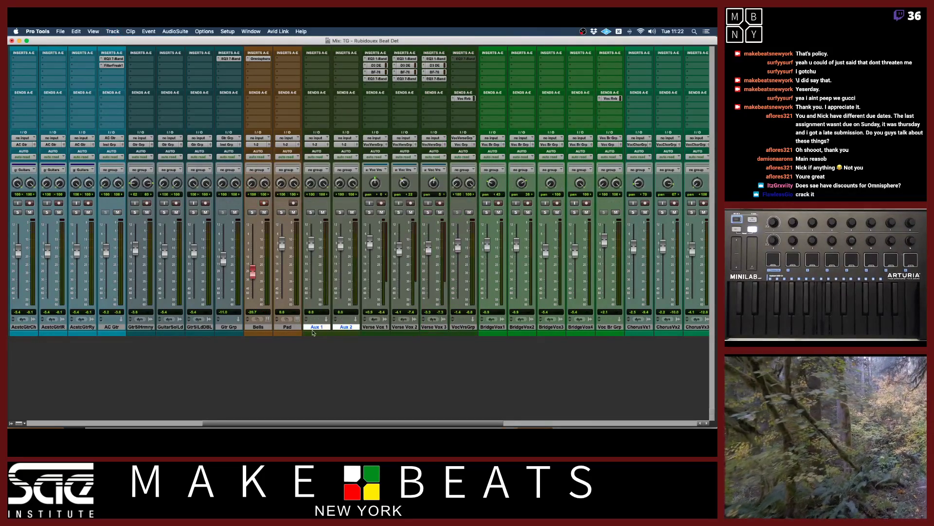
Rename the two new aux tracks Rvb Bells and Dly Bells.
double_click(315, 327)
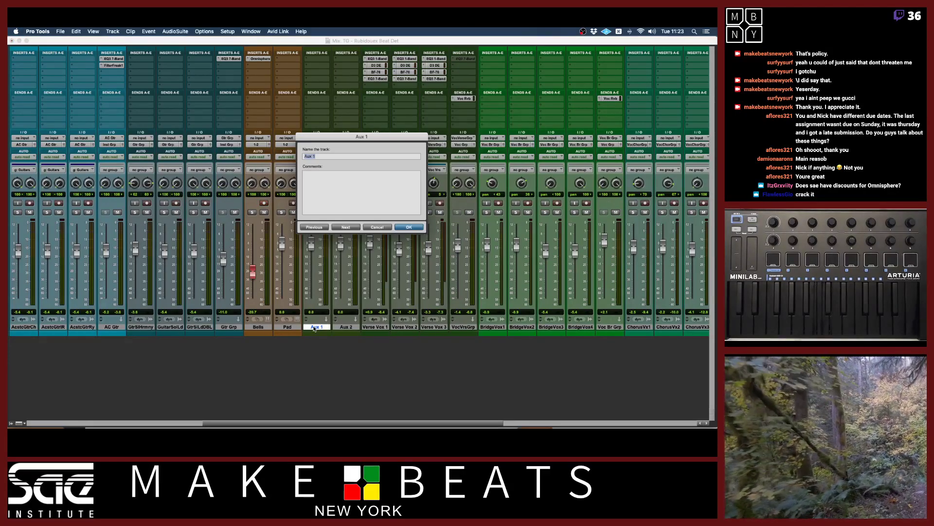
text(Rvb Bells)
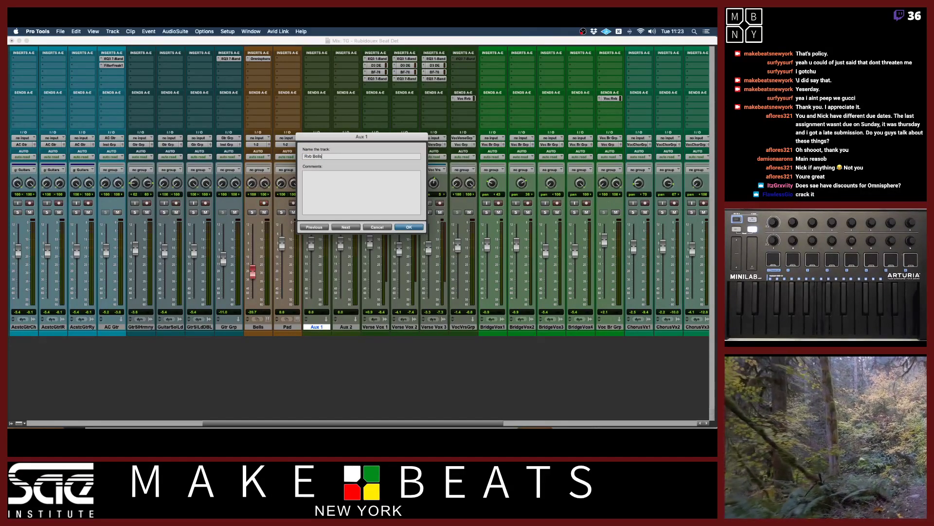
key(super+Right)
text(Rvb)
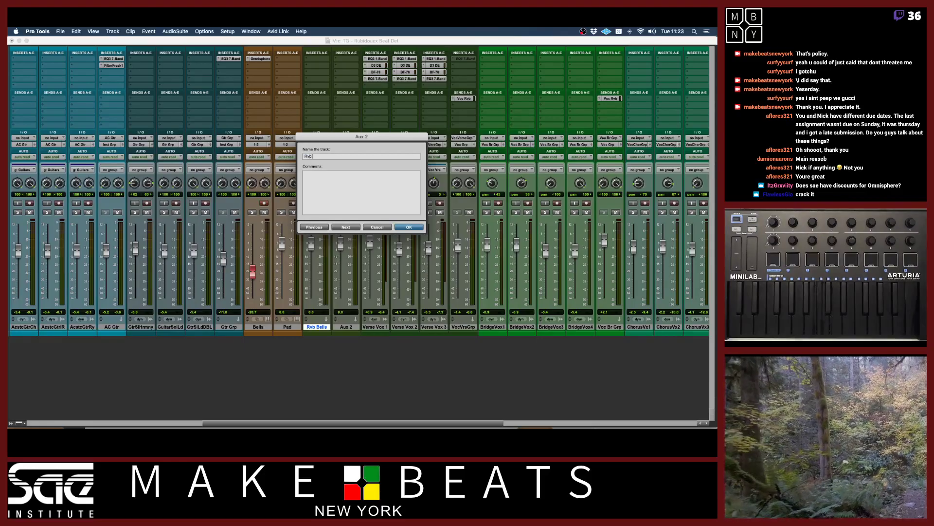
text( Dly)
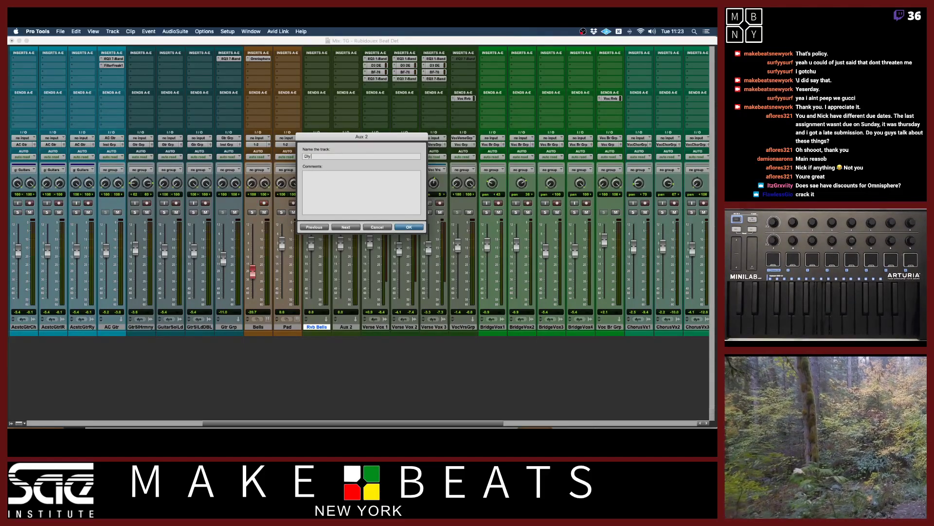
key(Return)
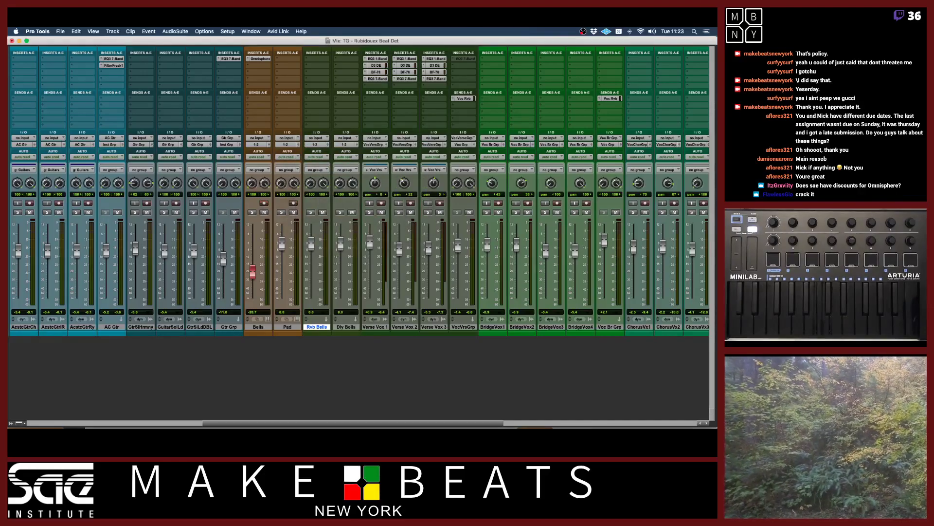
Select the Bells, Pad, Rvb Bells and Dly Bells tracks and color the clips in them red with the Color Palette.
click(259, 327)
shift+click(339, 327)
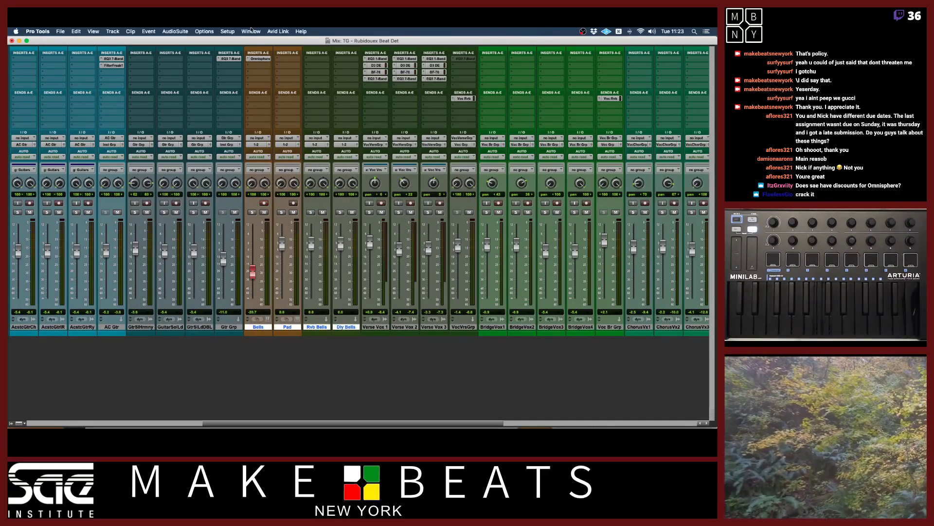
click(251, 31)
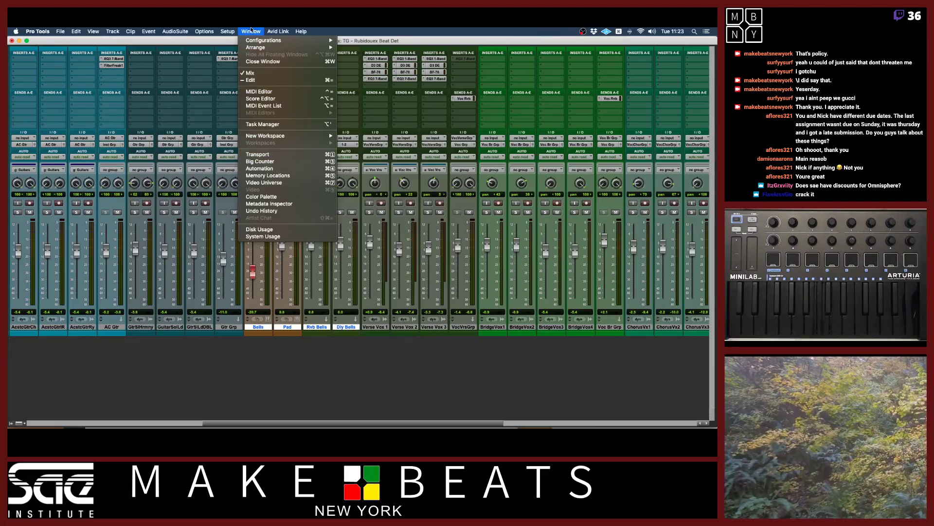
click(280, 196)
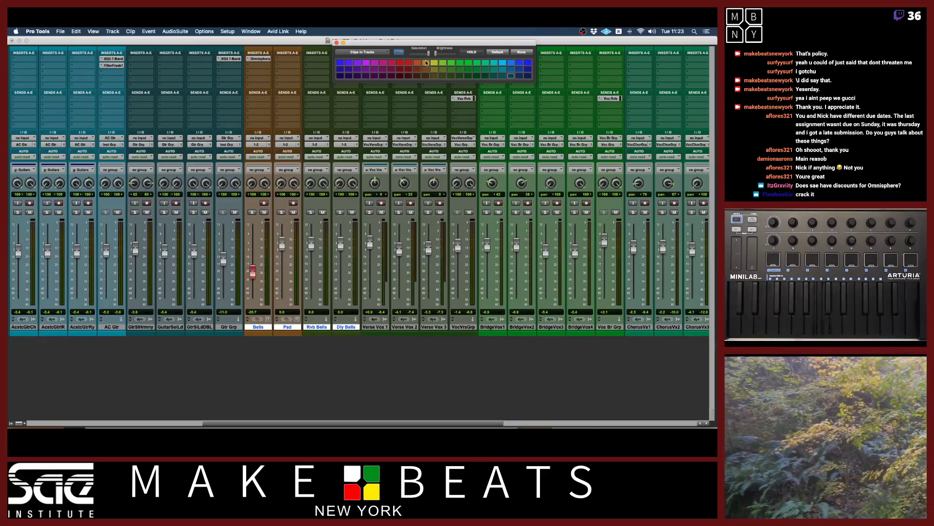
click(408, 69)
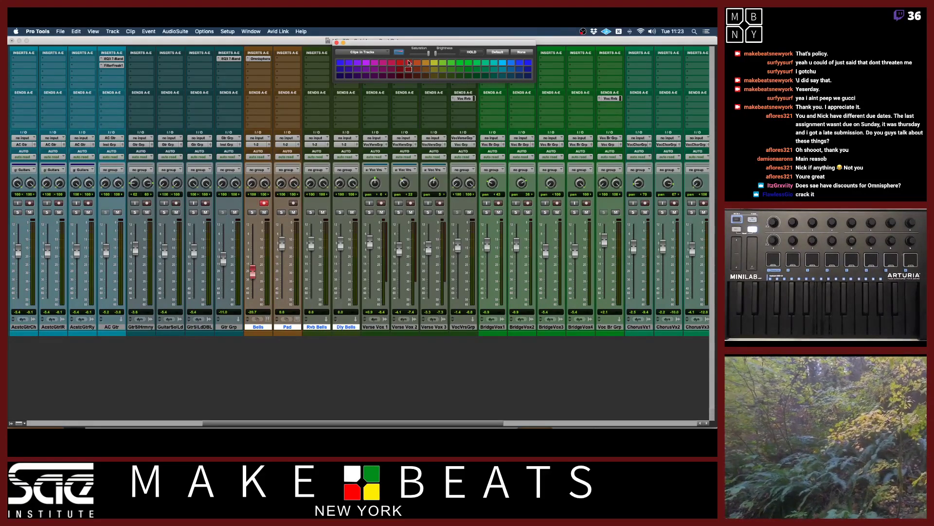
Switch the Color Palette target to Tracks, color the four selected tracks orange, and close the palette.
click(363, 52)
click(373, 47)
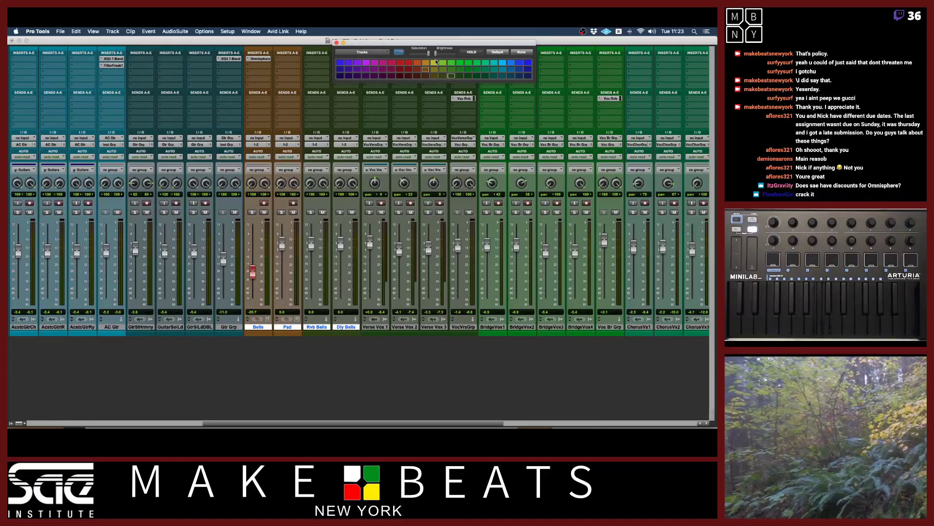
click(425, 64)
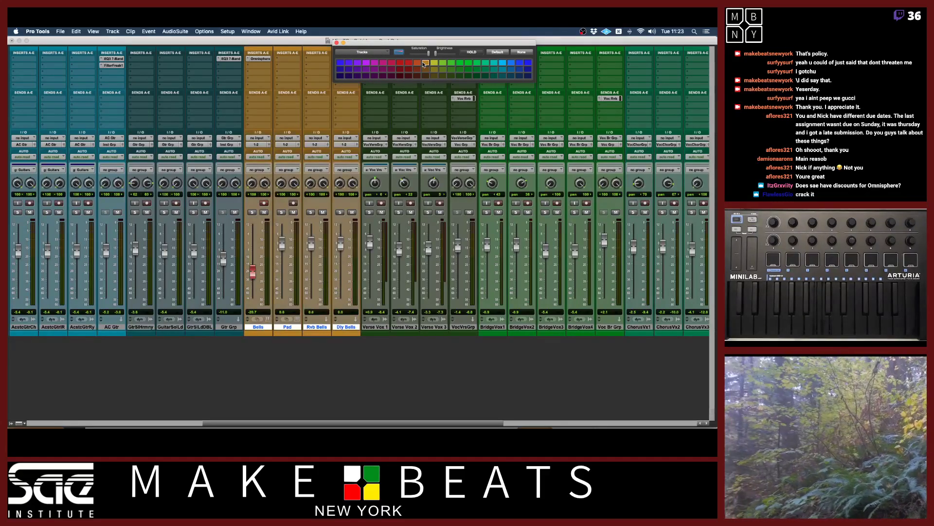
drag(353, 42, 404, 66)
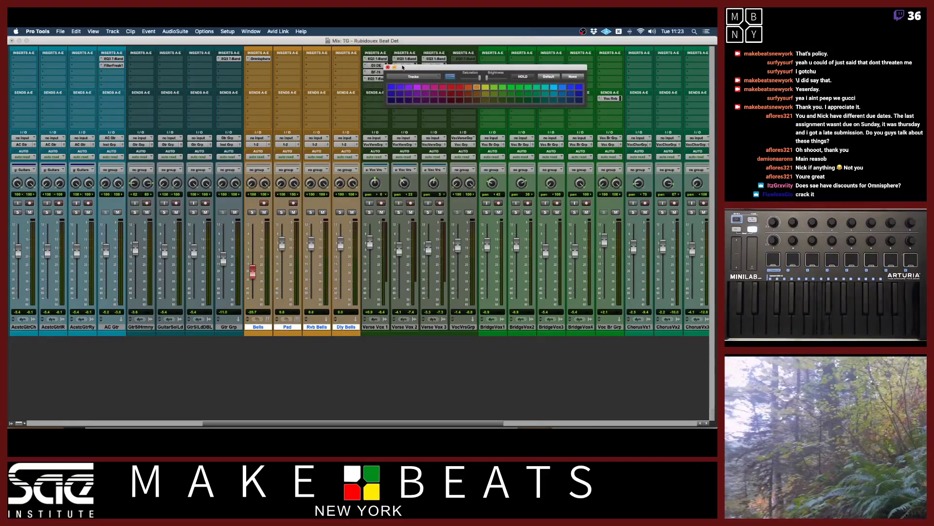
click(389, 68)
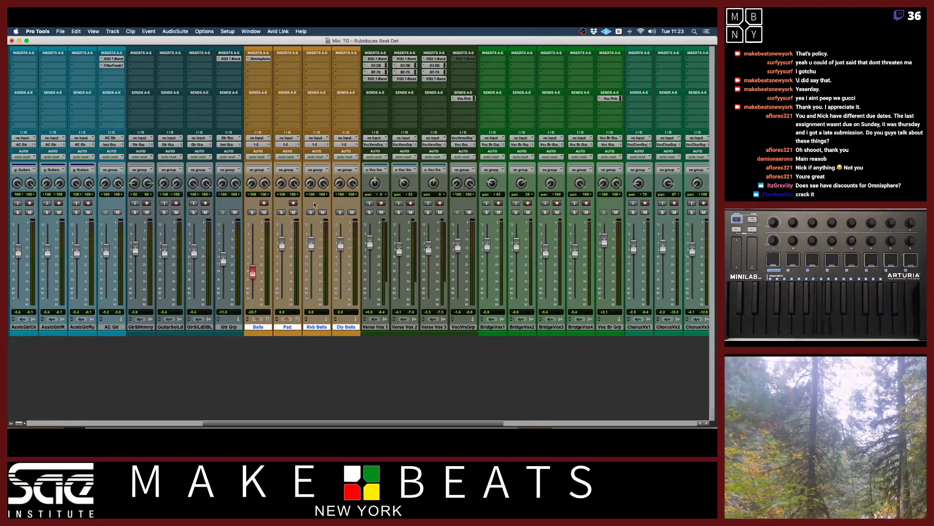
Insert the stereo multichannel RC 24-AAX reverb as the first insert on the Rvb Bells track.
click(317, 59)
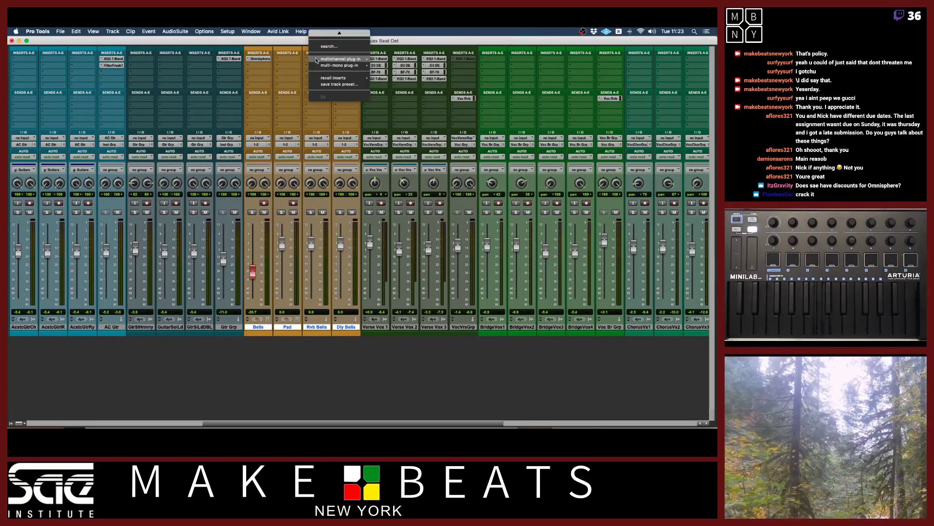
mouse_move(317, 58)
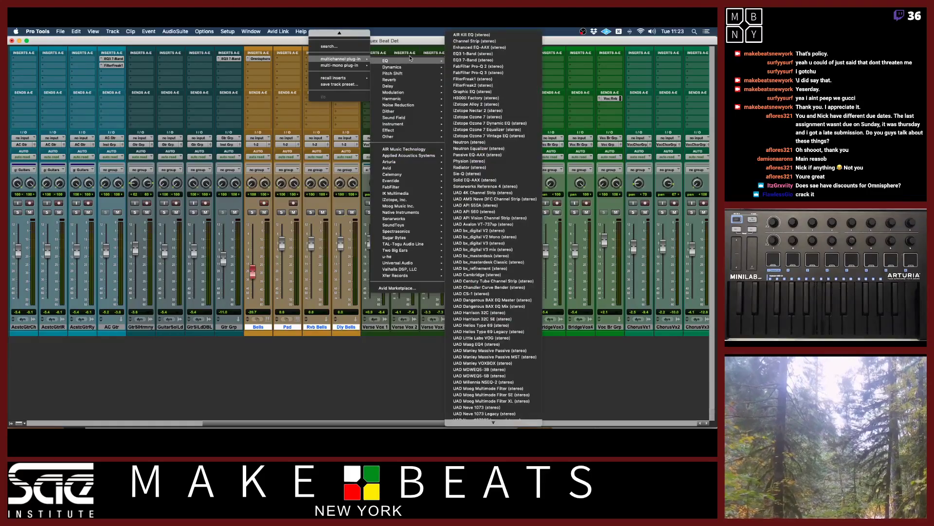
mouse_move(443, 79)
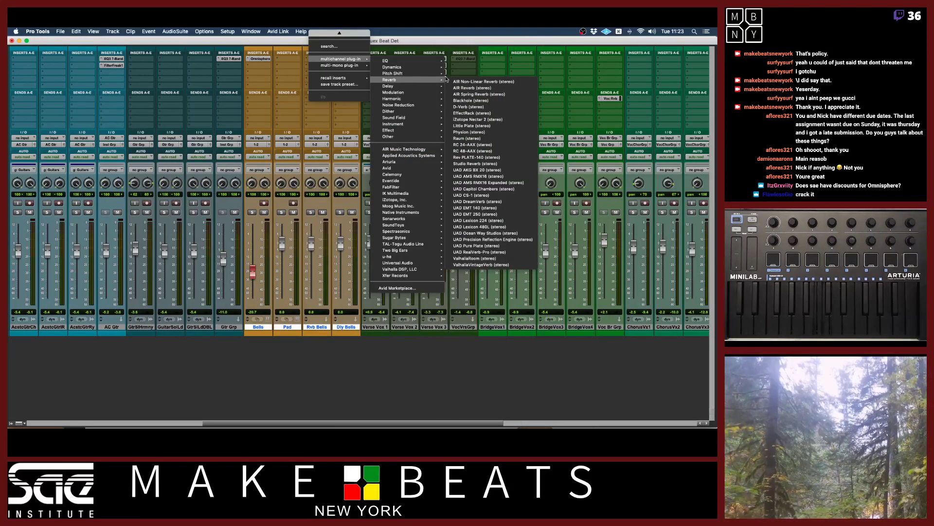
click(477, 145)
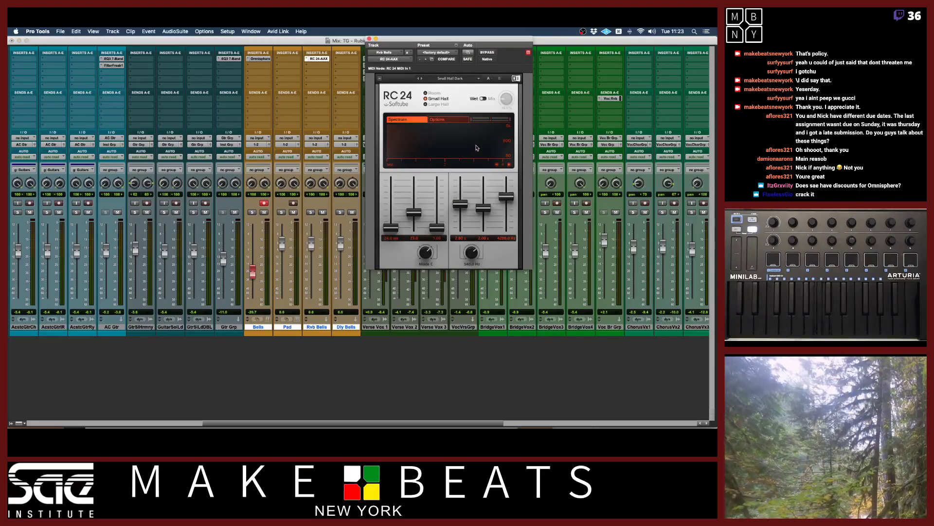
Add a send from the Bells track to the Rvb Bells track and set its level to 0.0 dB.
click(259, 98)
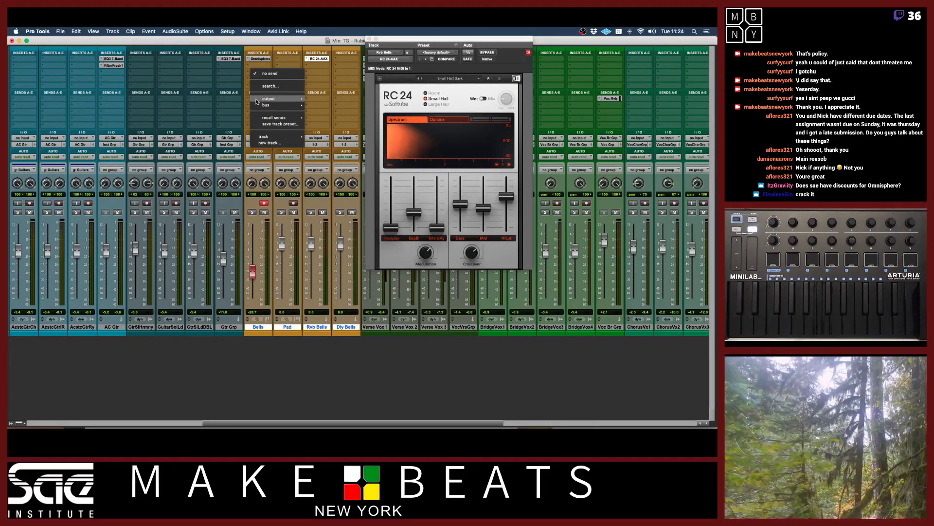
mouse_move(266, 138)
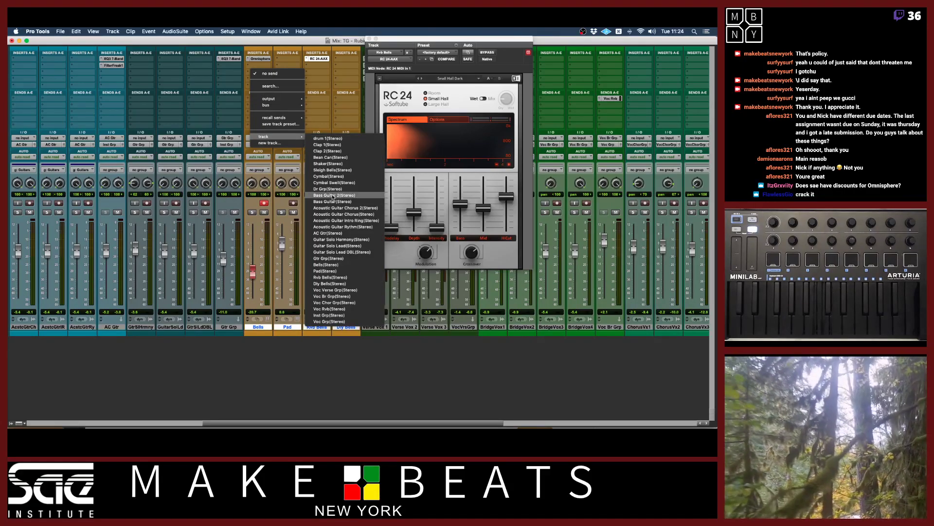
click(343, 277)
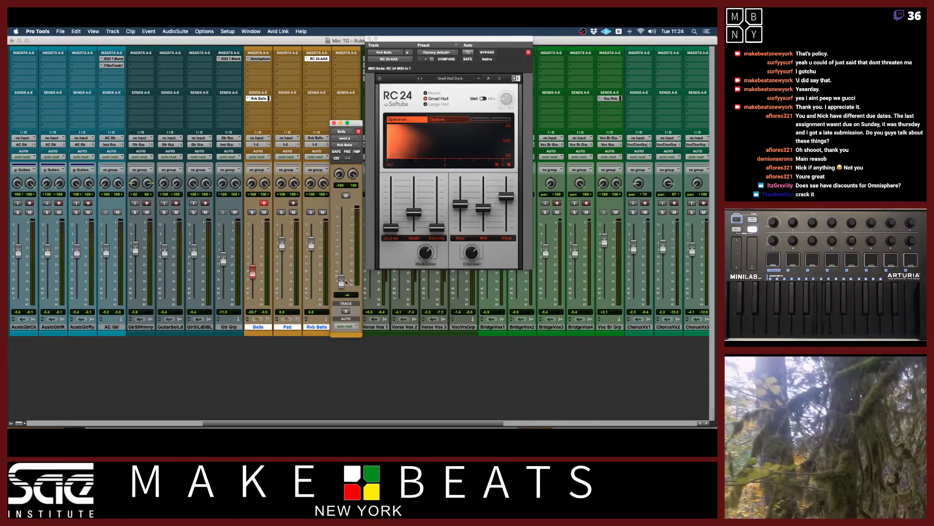
alt+click(340, 282)
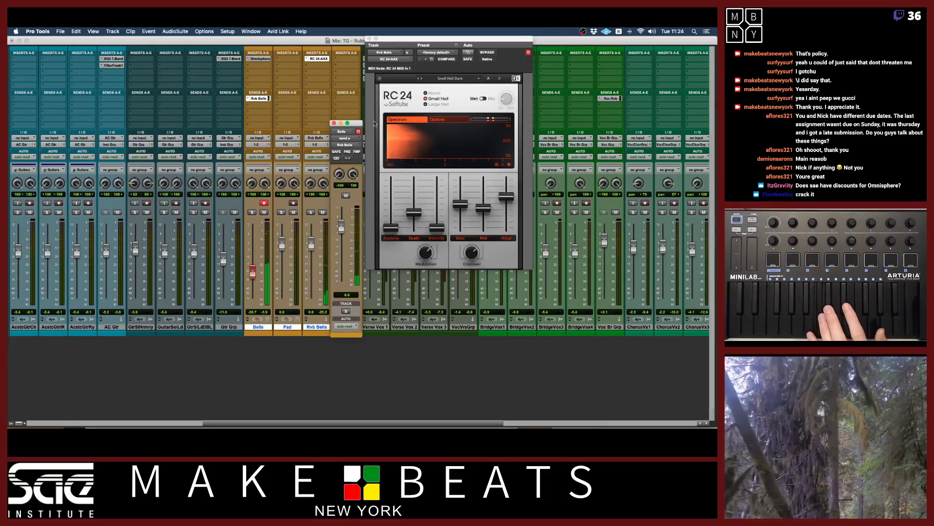
Load the Piano Hall preset from the Medium category in the RC 24 reverb and close the Bells send window.
click(465, 82)
mouse_move(458, 102)
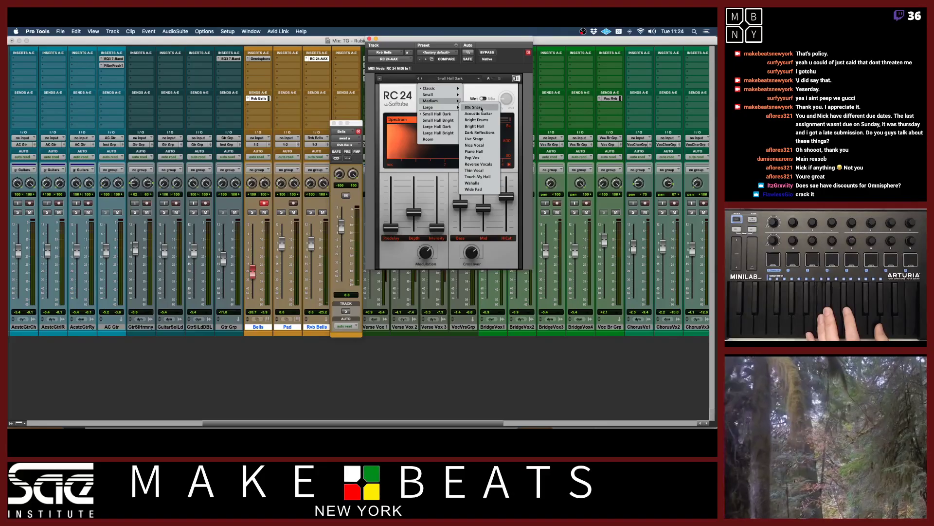
click(483, 151)
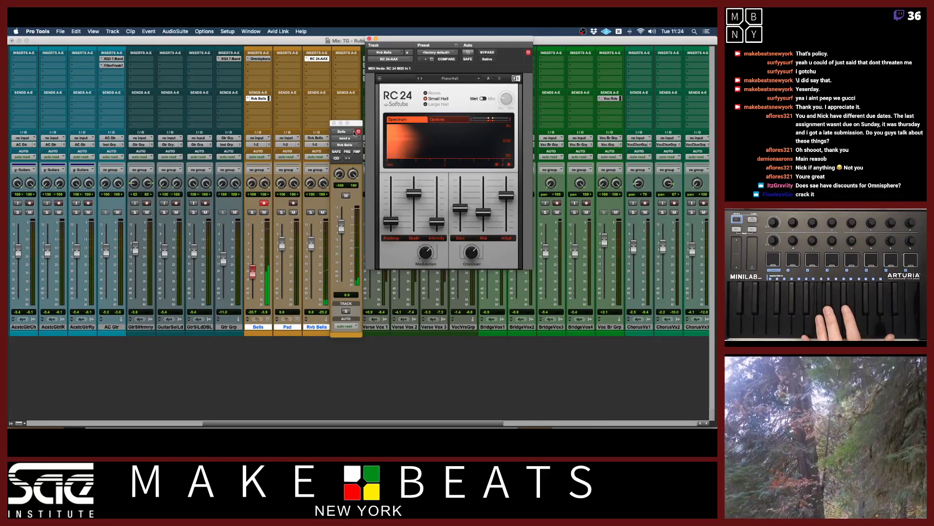
drag(356, 124, 366, 132)
click(259, 99)
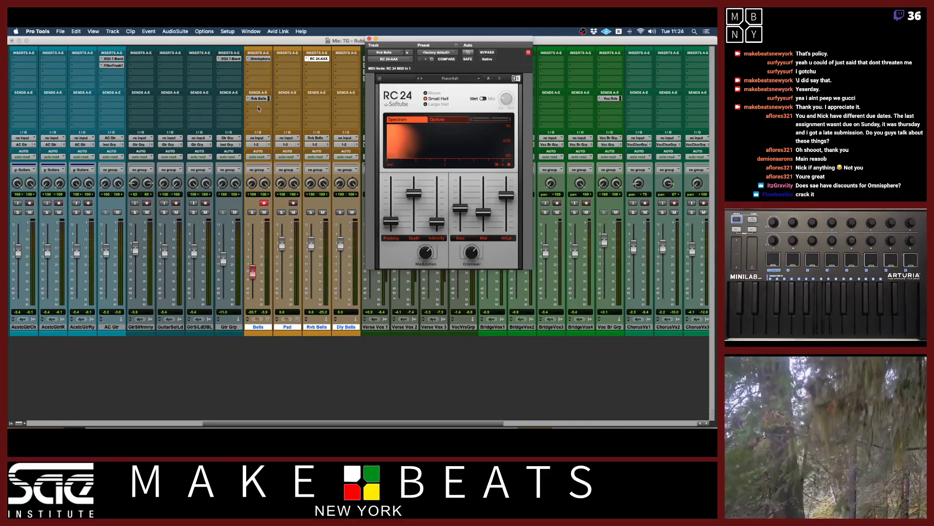
key(super+equal)
drag(424, 41, 471, 182)
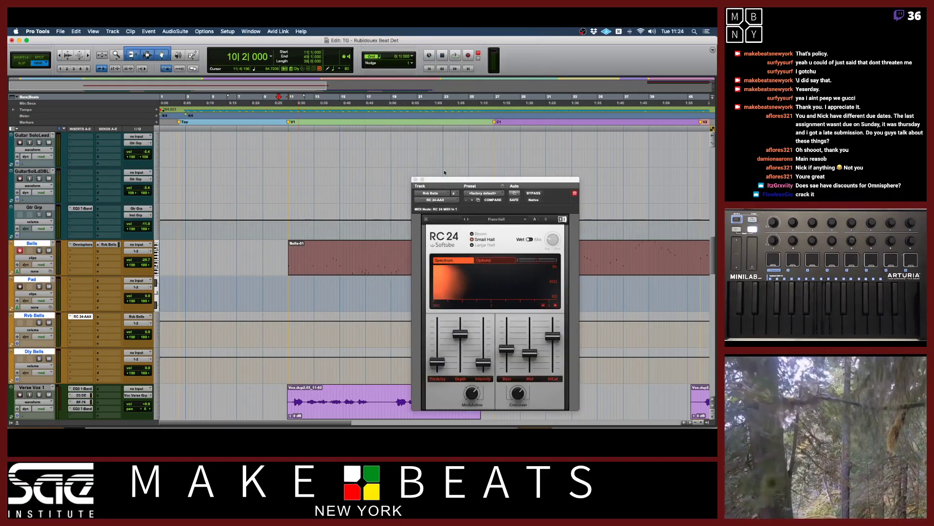
scroll(497, 106, right, 15)
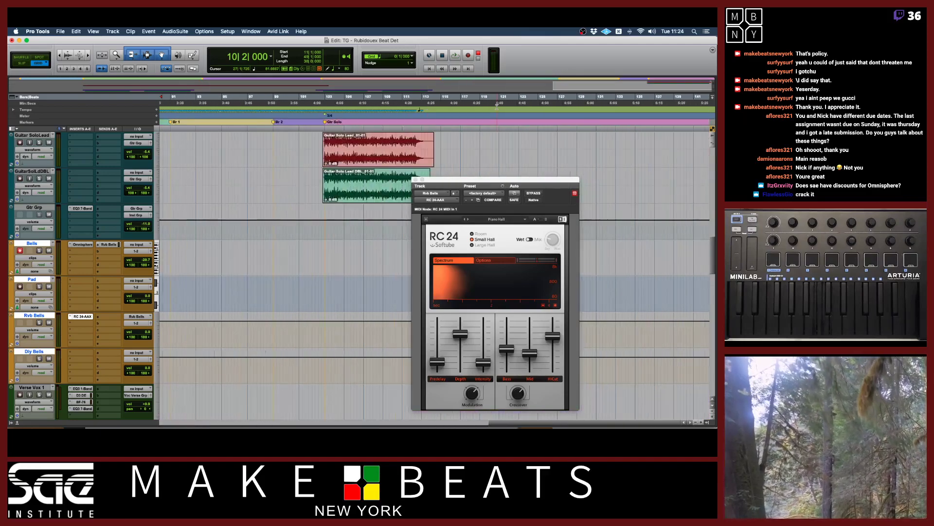
scroll(496, 107, left, 15)
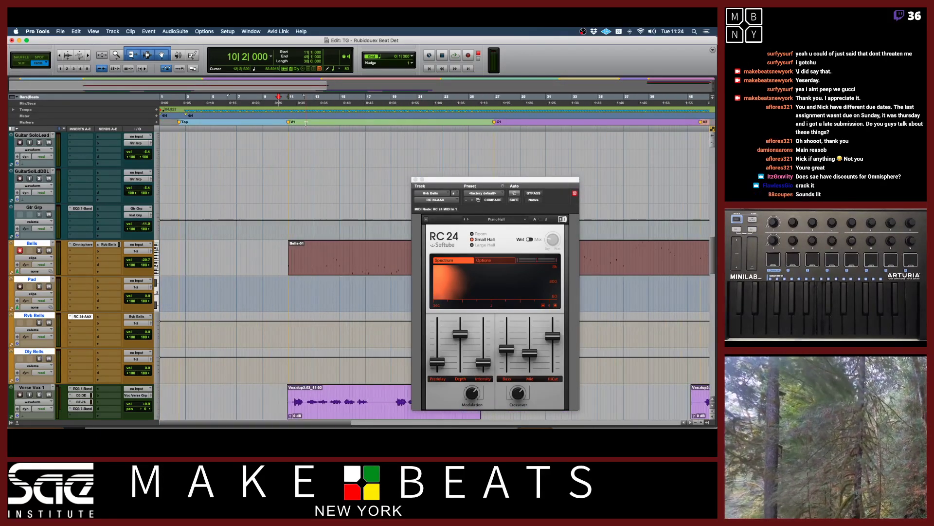
key(super+equal)
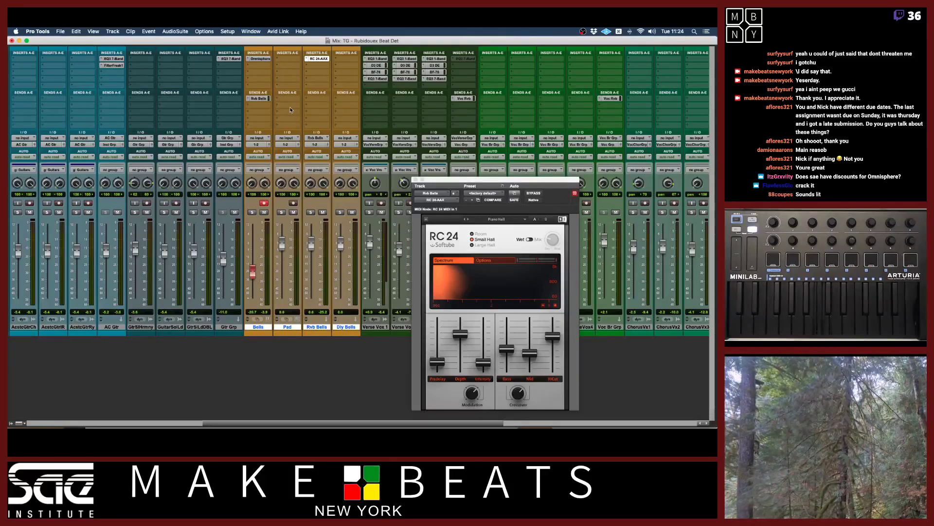
Insert the stereo multichannel AIR Dynamic Delay on the Dly Bells track and move its window clear of the faders.
click(350, 61)
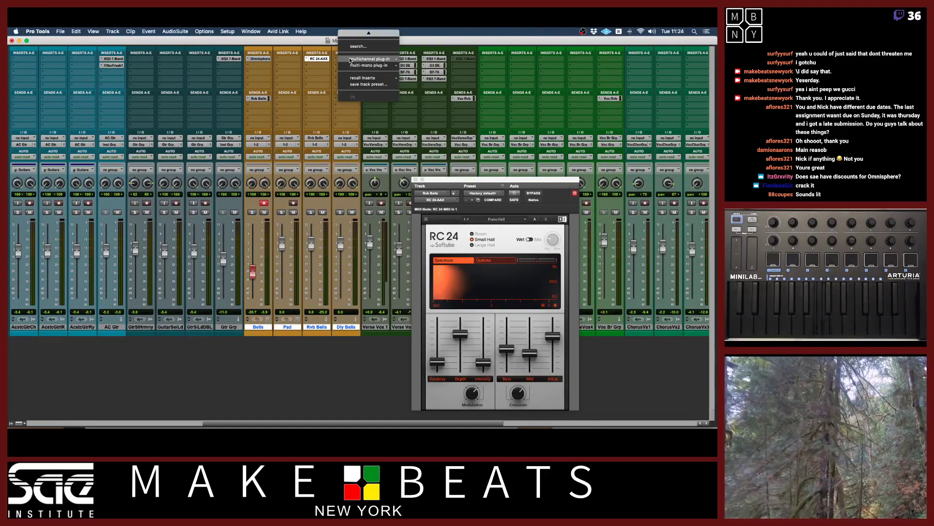
mouse_move(351, 60)
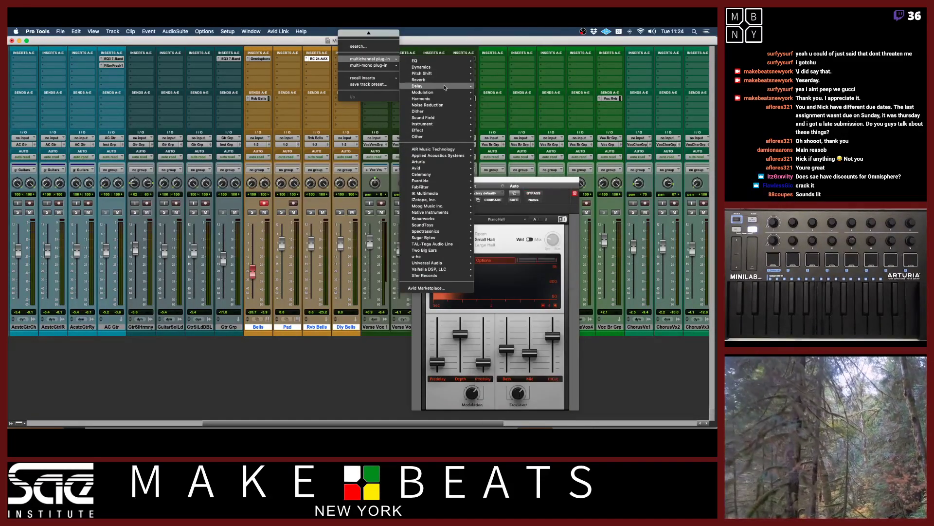
mouse_move(445, 87)
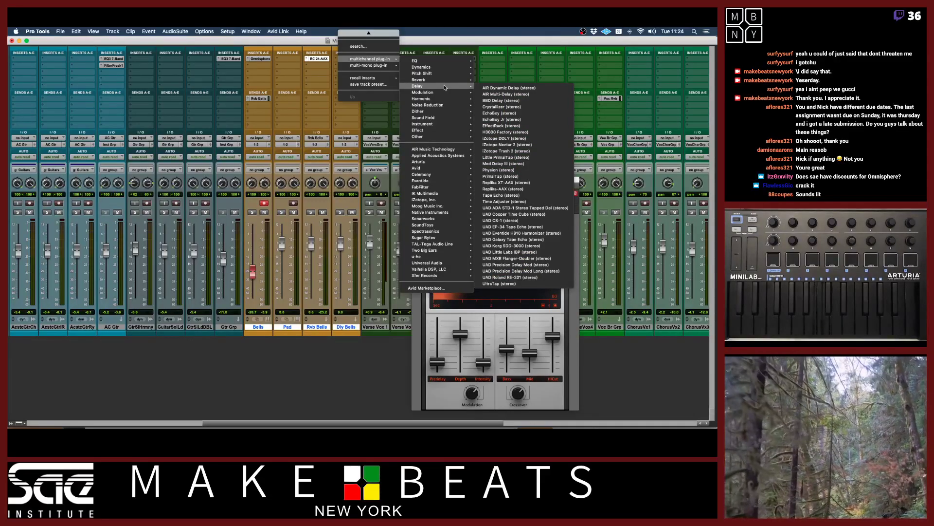
click(504, 90)
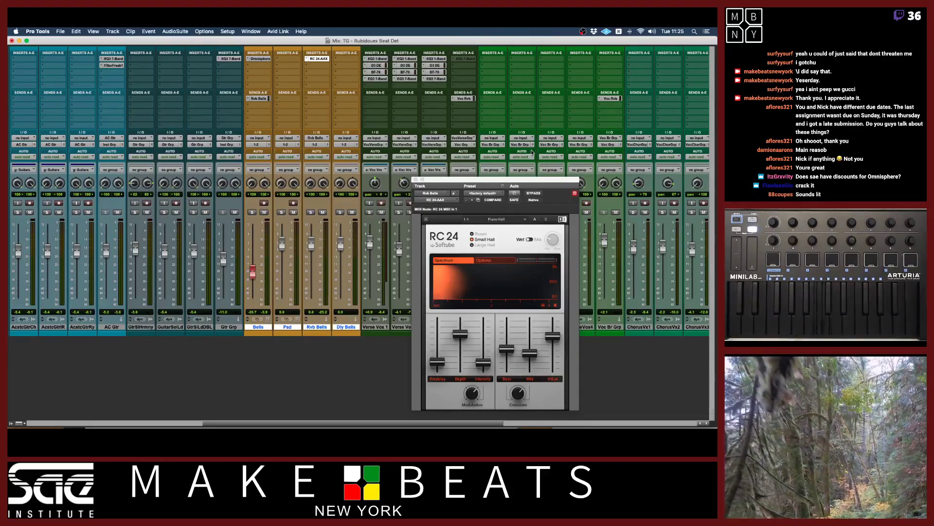
drag(546, 183, 547, 120)
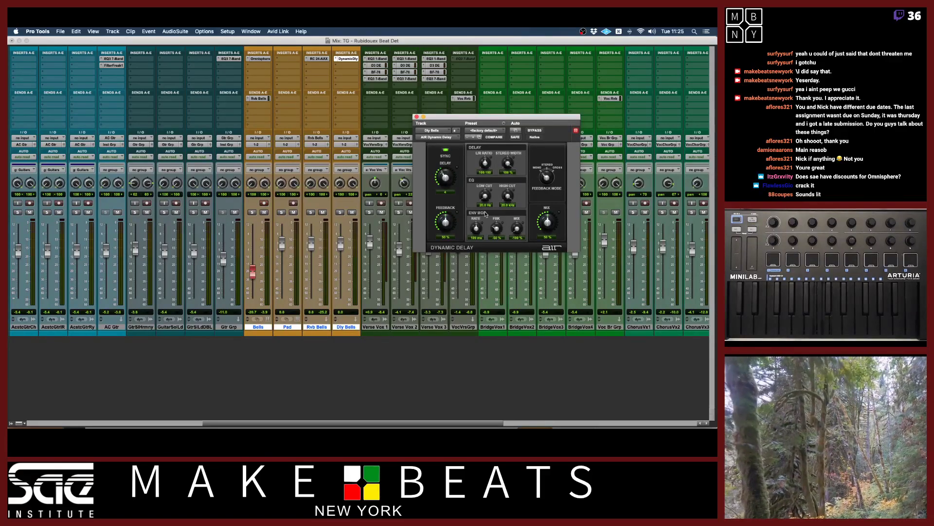
Add a second send on the Bells track routed to the Dly Bells track, with its level at 0.0 dB.
click(266, 103)
mouse_move(273, 143)
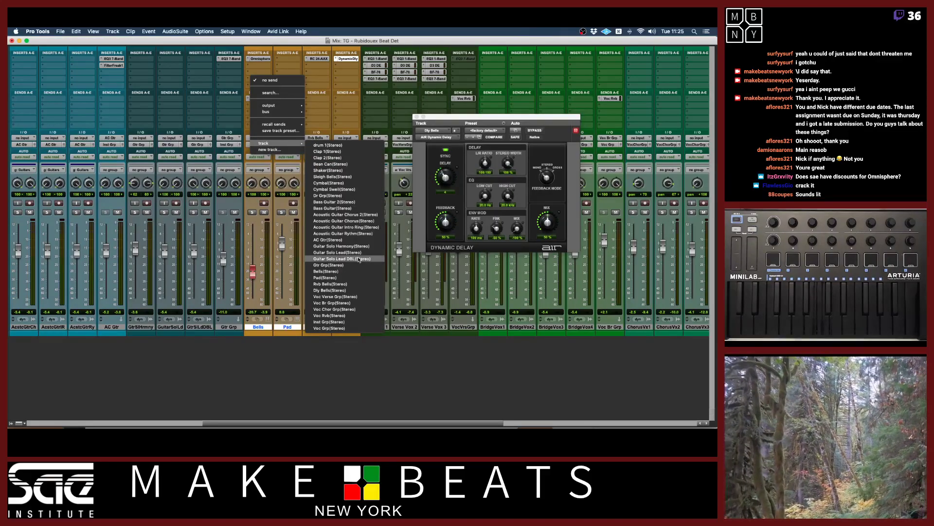
click(341, 284)
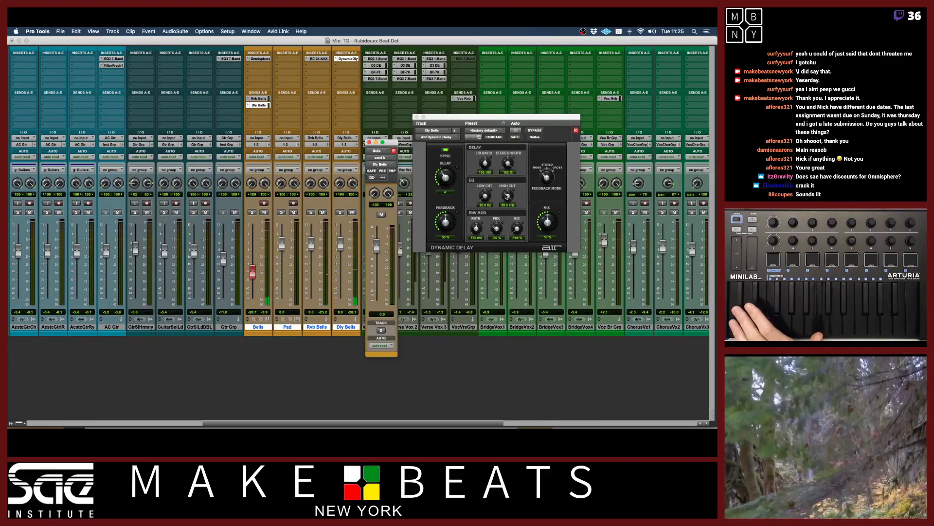
Lower the Dynamic Delay's High Cut and copy the Bells track's Rvb Bells send onto the Dly Bells track.
drag(510, 196, 513, 211)
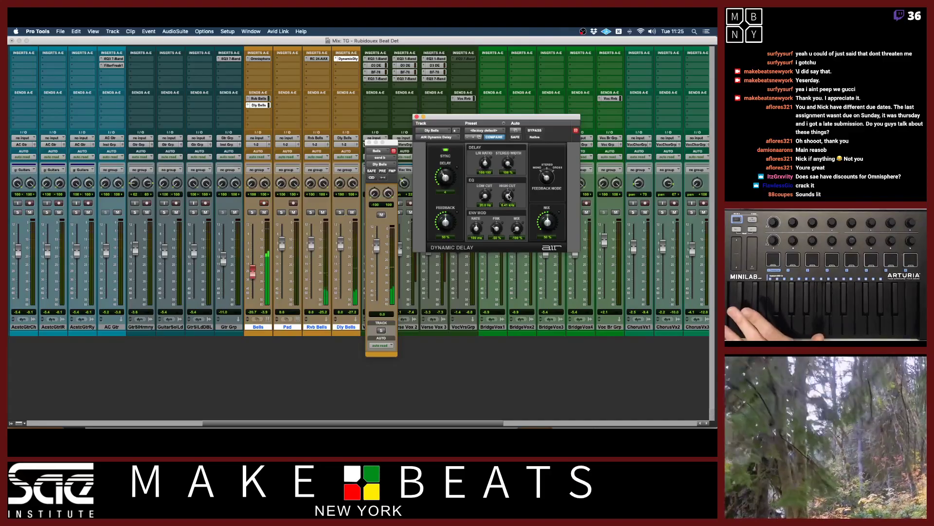
drag(509, 196, 510, 210)
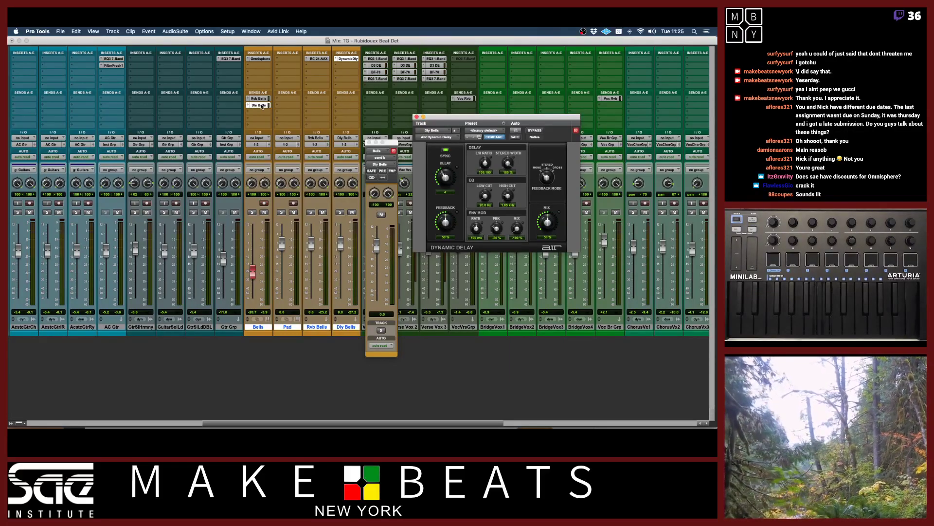
drag(260, 100, 341, 101)
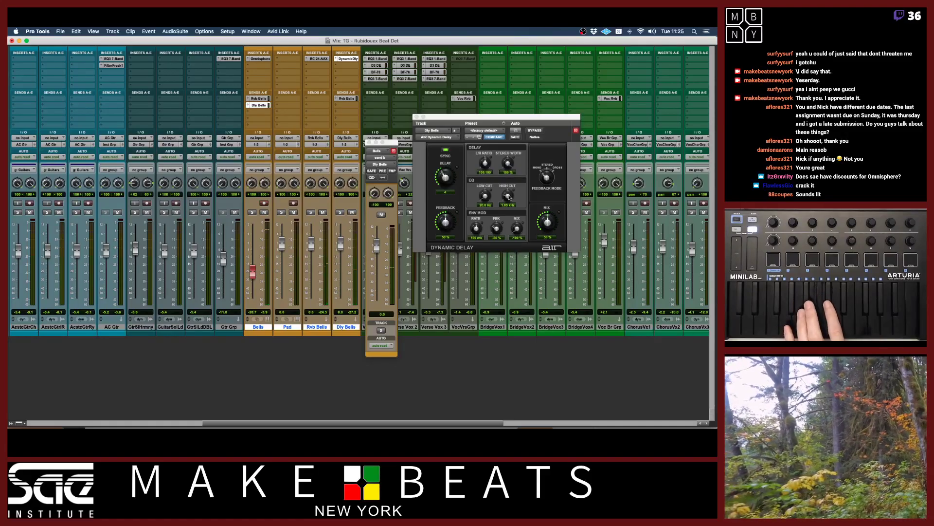
drag(508, 197, 508, 205)
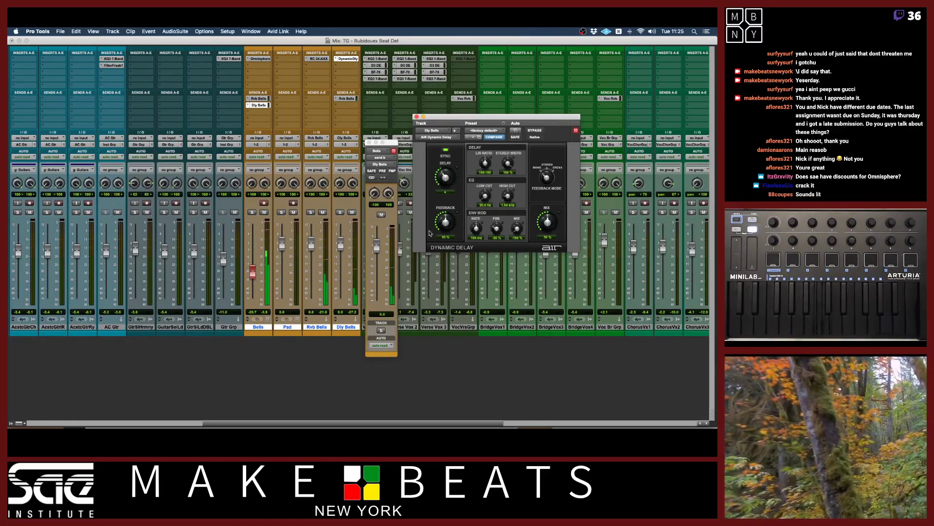
Lower the Bells fader to -22.2 dB and insert the stereo AIR Vintage Filter as the track's second insert.
mouse_move(253, 273)
mouse_down()
mouse_move(255, 283)
mouse_move(253, 274)
mouse_up()
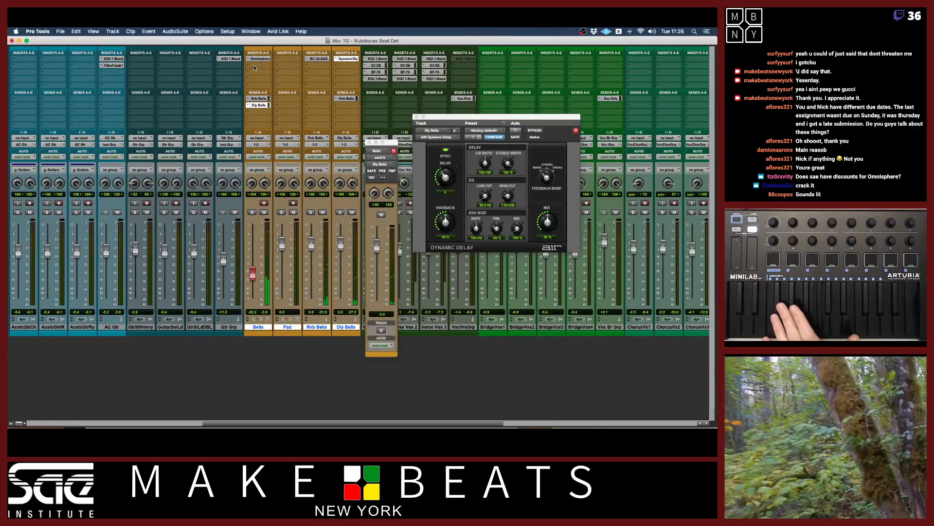
click(249, 80)
mouse_move(286, 67)
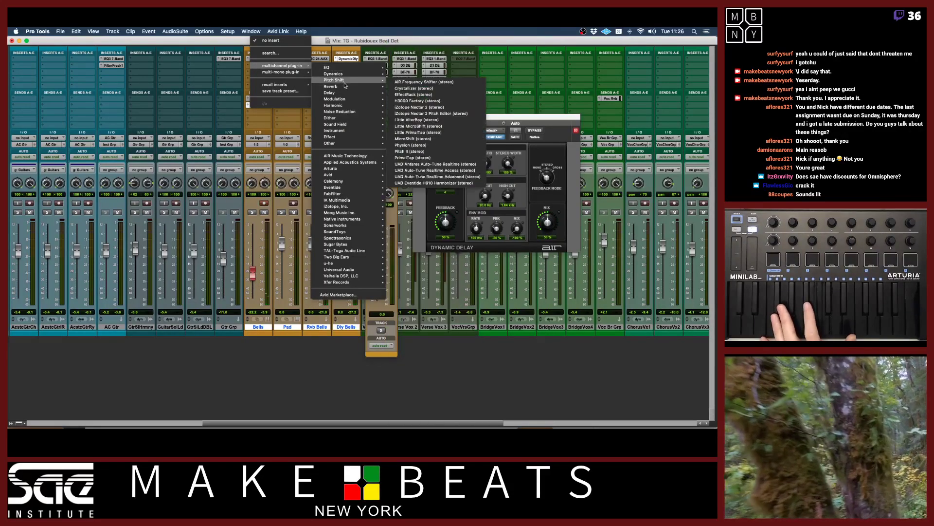
mouse_move(343, 69)
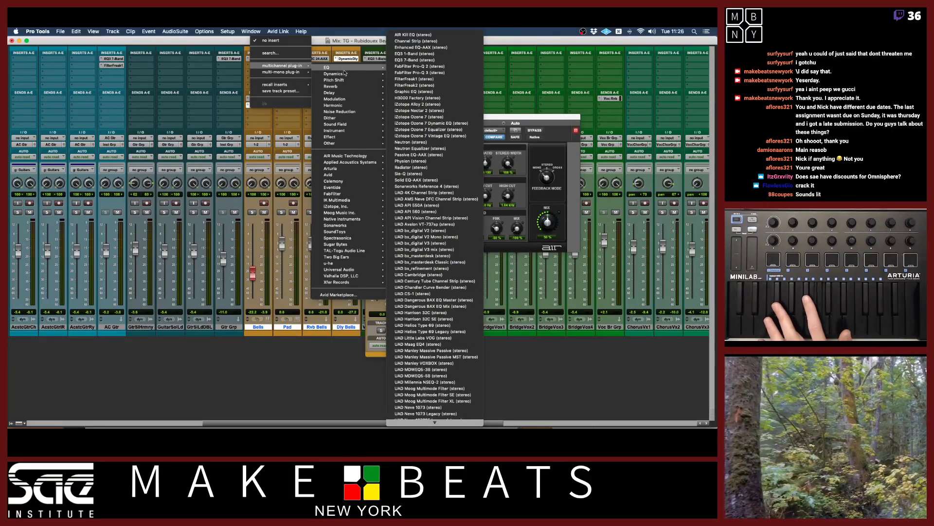
mouse_move(355, 98)
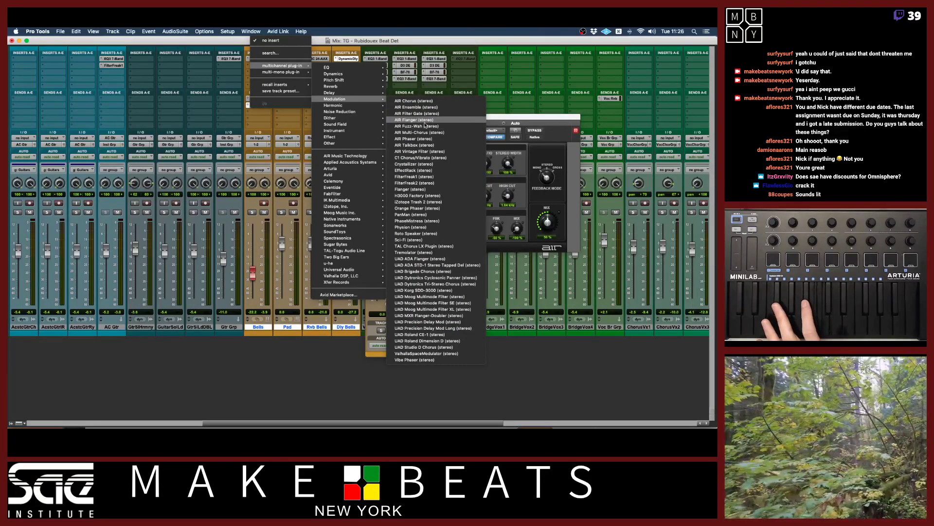
click(422, 153)
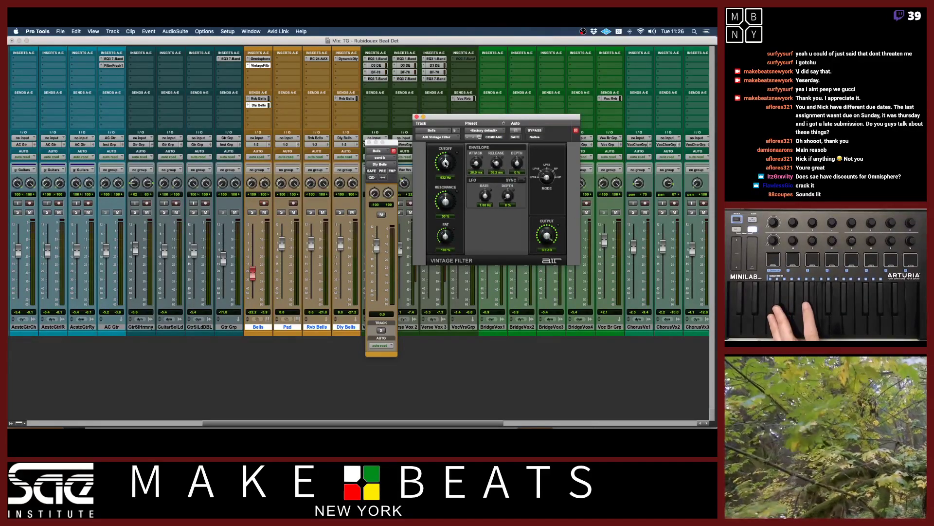
Adjust the Vintage Filter's cutoff, fat, and envelope attack, release and depth to shape the bells' tone.
drag(446, 179, 444, 165)
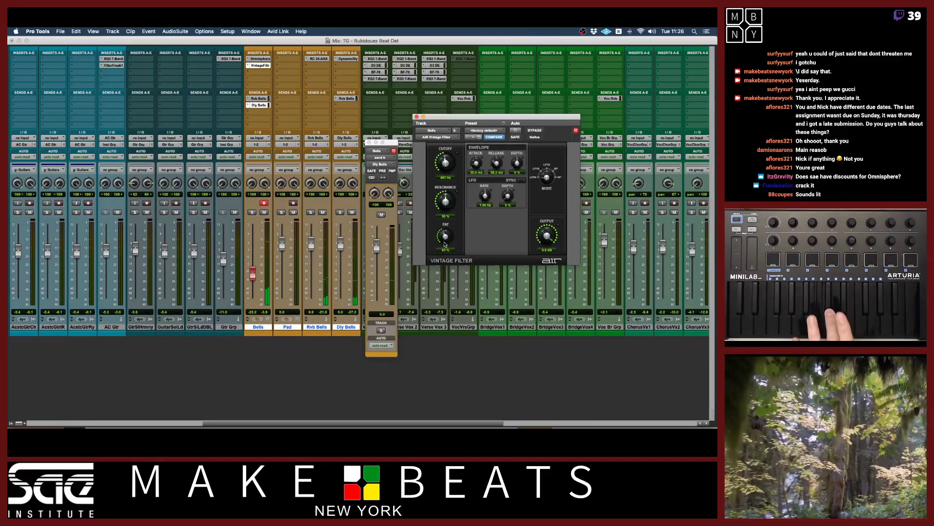
mouse_move(449, 174)
mouse_down()
mouse_move(448, 158)
mouse_move(521, 149)
mouse_move(497, 168)
mouse_move(478, 173)
mouse_move(478, 159)
mouse_move(445, 169)
mouse_up()
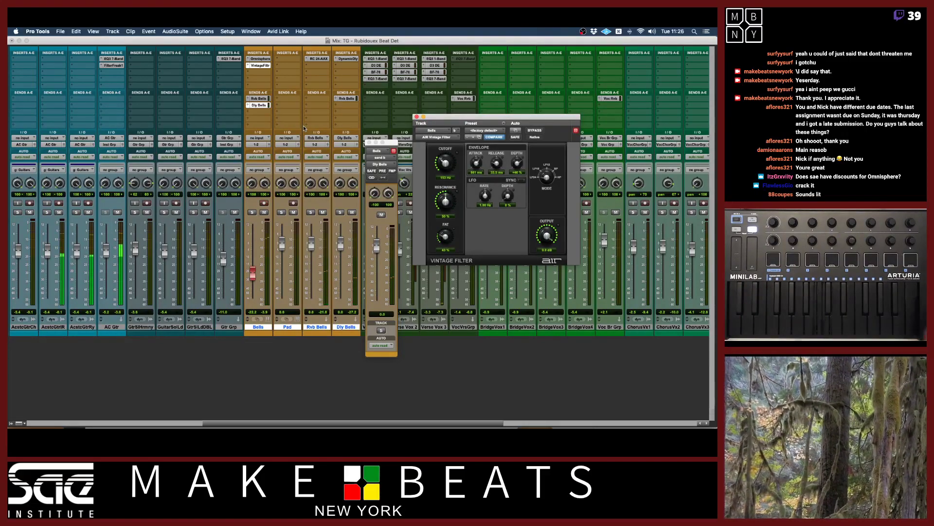
Return to the Edit window, close the filter and send windows, and fine-tune the Bells track volume before stopping playback.
key(super+equal)
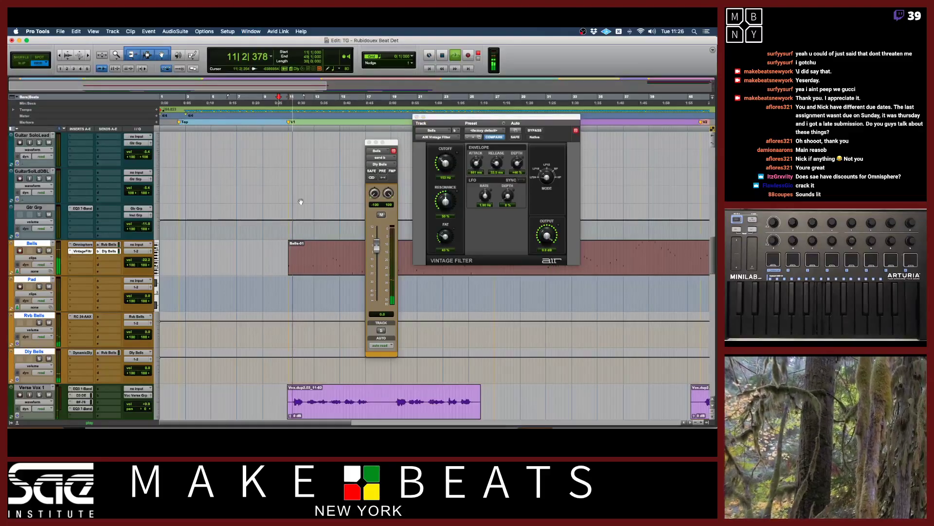
click(416, 117)
click(369, 142)
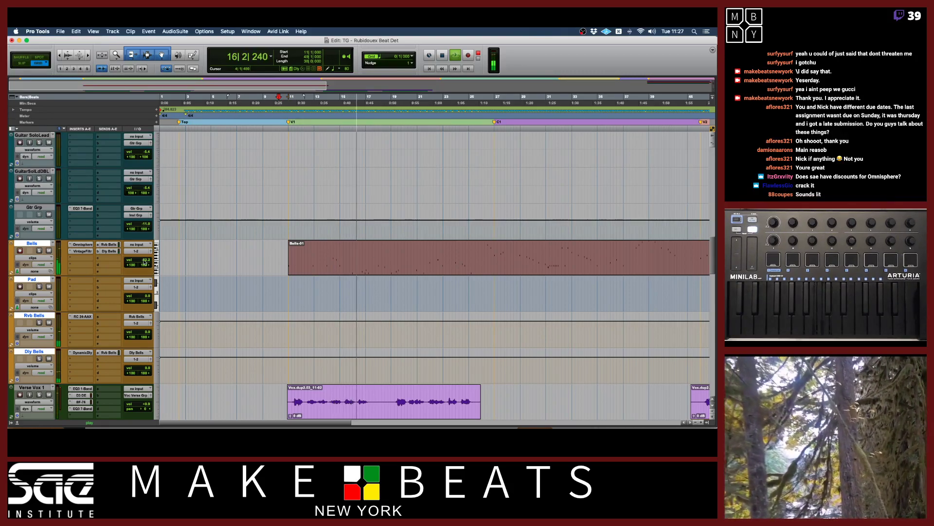
drag(145, 263, 144, 264)
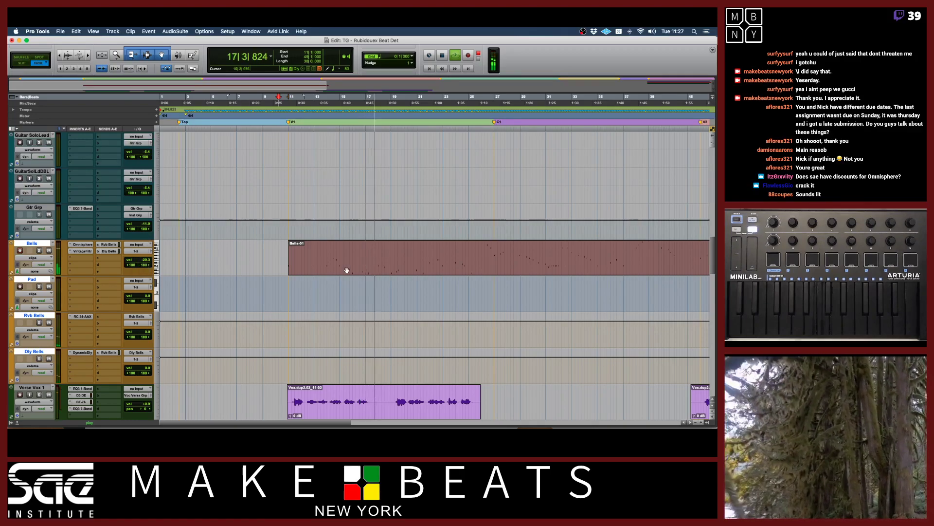
key(space)
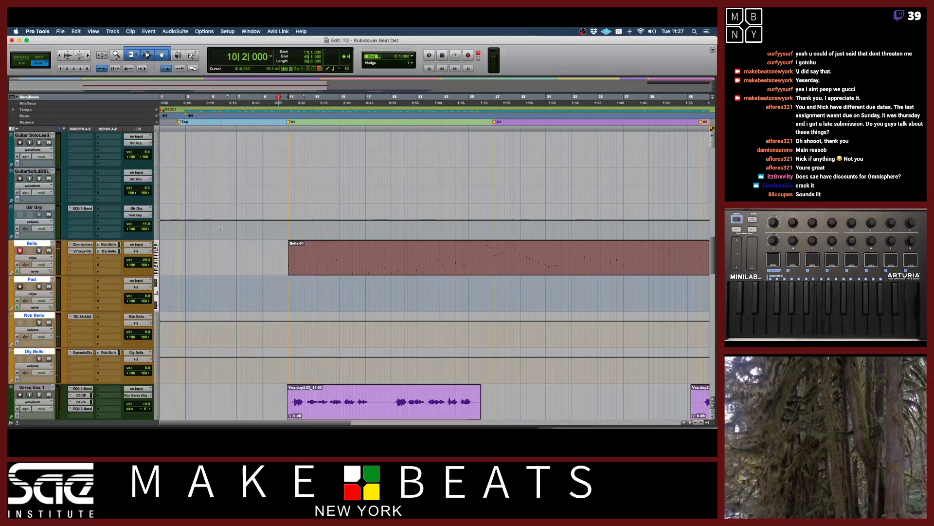
Inspect the note timing of the recorded Bells clip in the MIDI Editor and return to the Edit window.
double_click(340, 266)
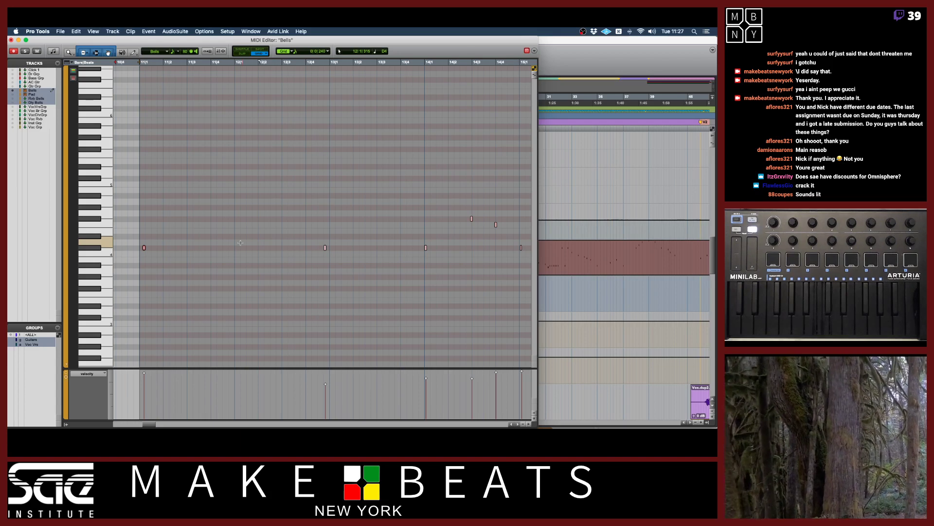
click(240, 244)
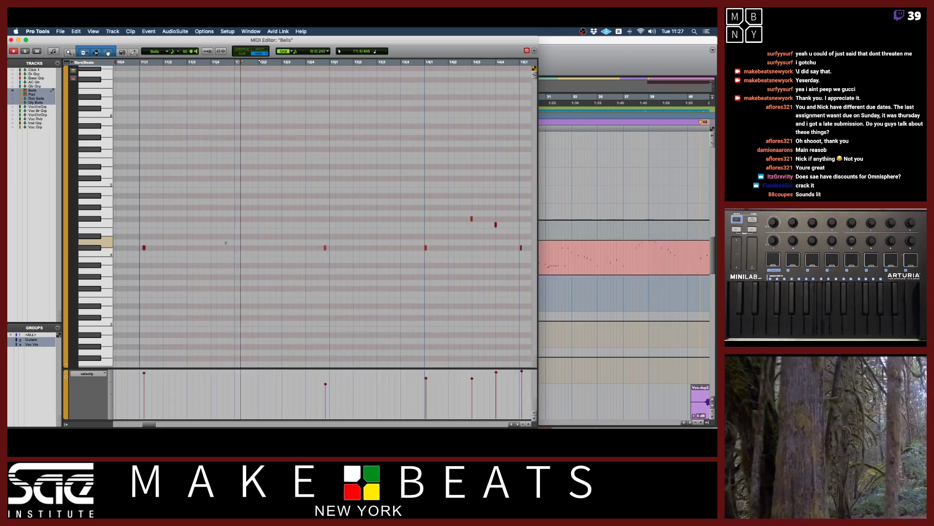
key(super+equal)
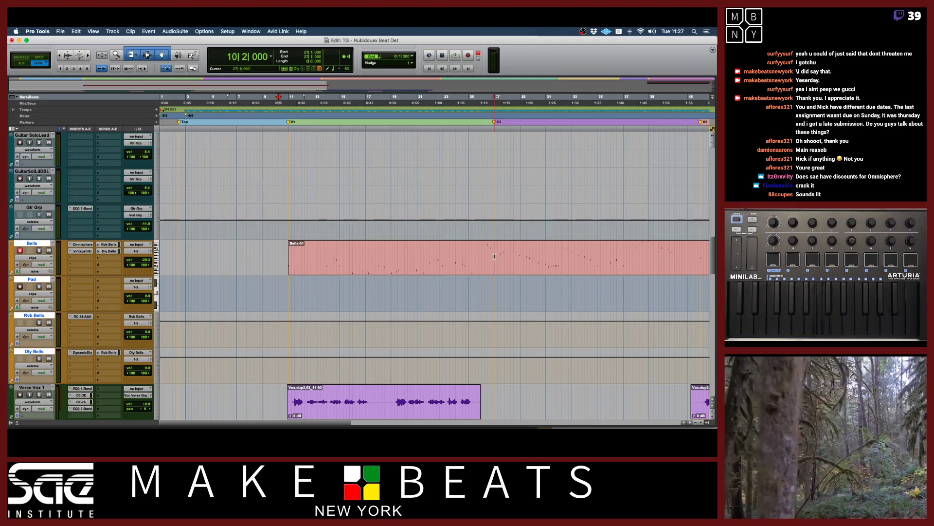
Separate the Bells clip at the C1 marker at bar 27 and quantize its verse part to a 1/4-note grid.
click(462, 270)
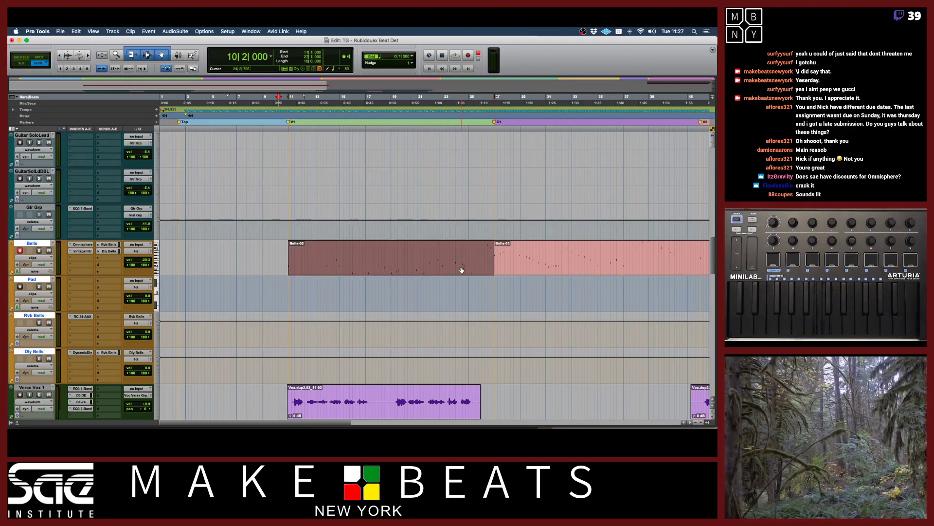
key(alt+0)
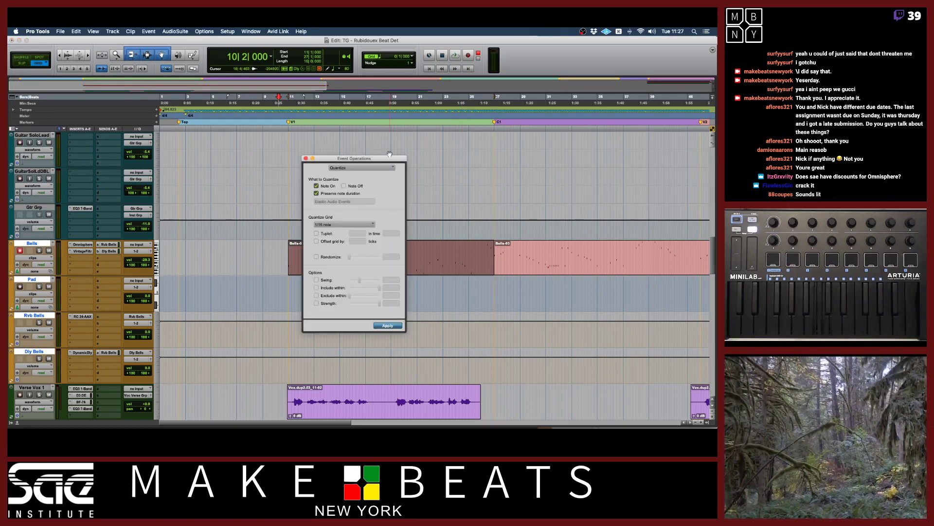
drag(390, 155, 395, 63)
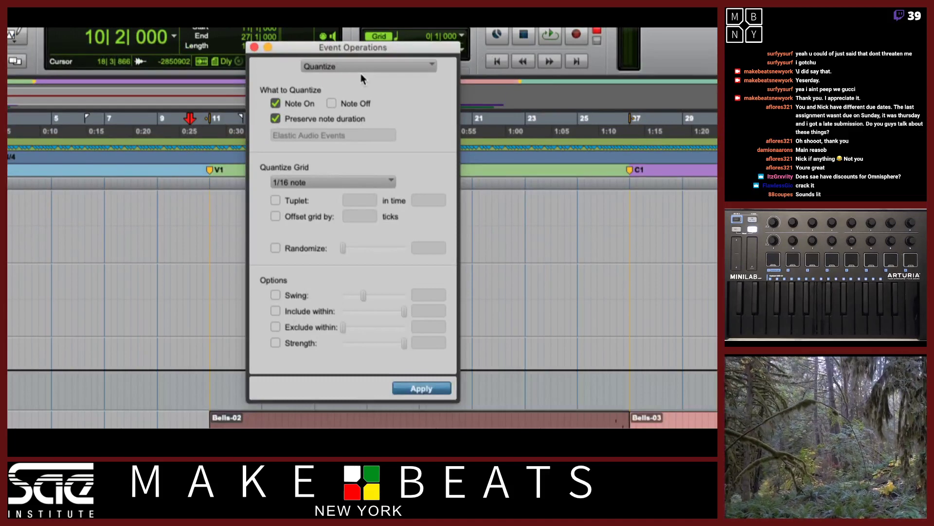
click(319, 184)
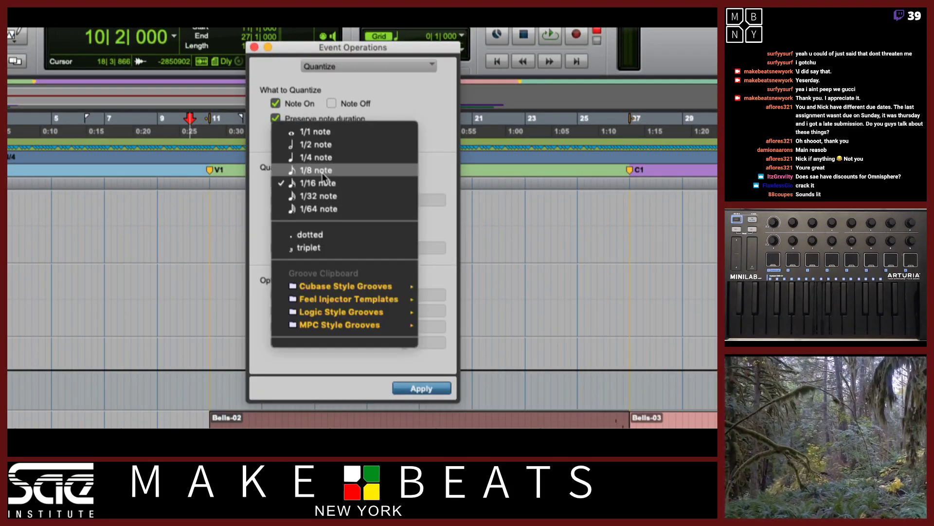
click(323, 171)
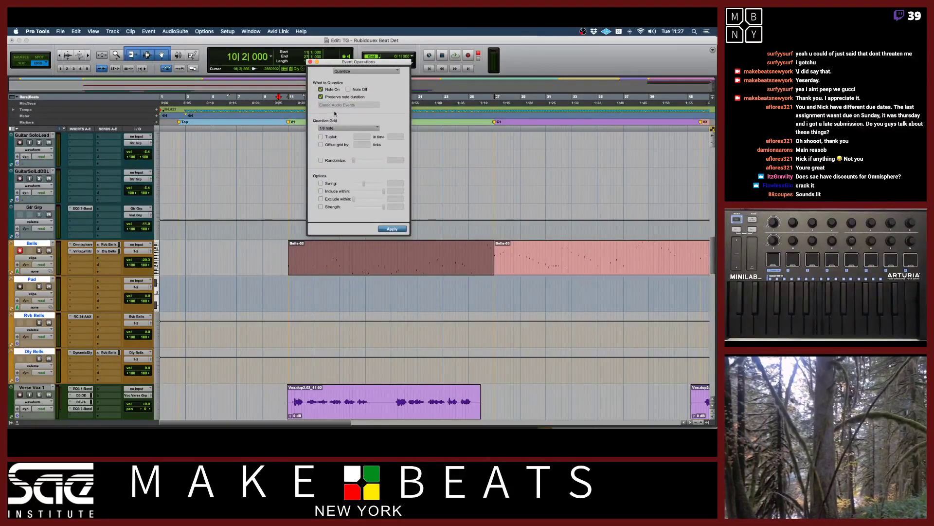
click(341, 129)
click(341, 121)
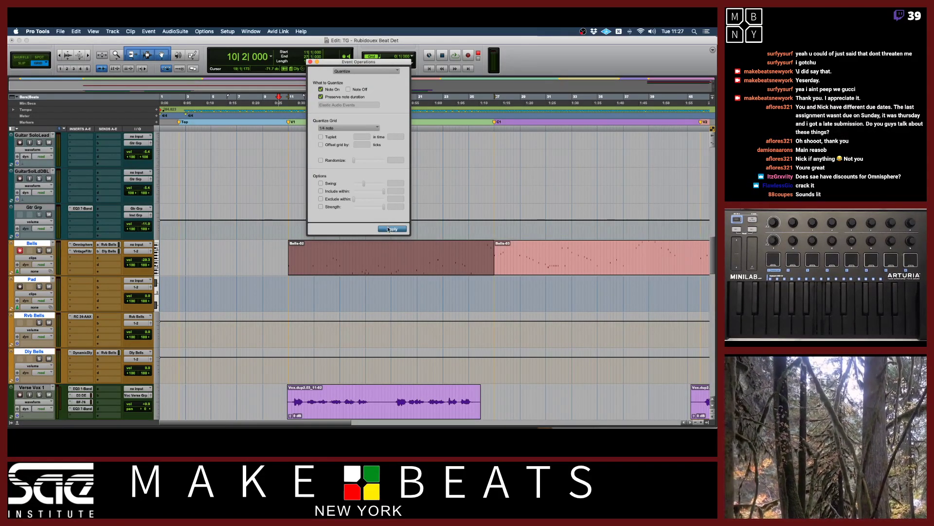
Play the verse and check the quantized Bells notes against the grid in the MIDI Editor.
key(space)
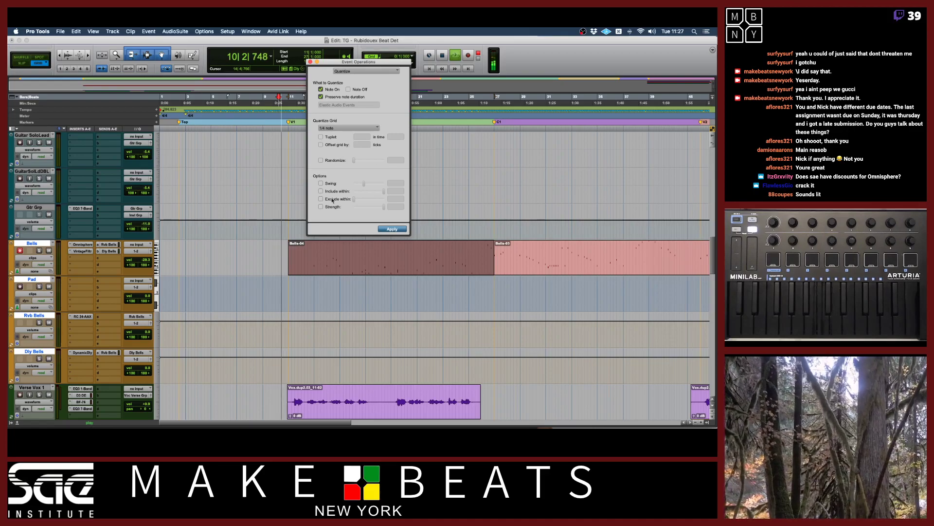
double_click(309, 250)
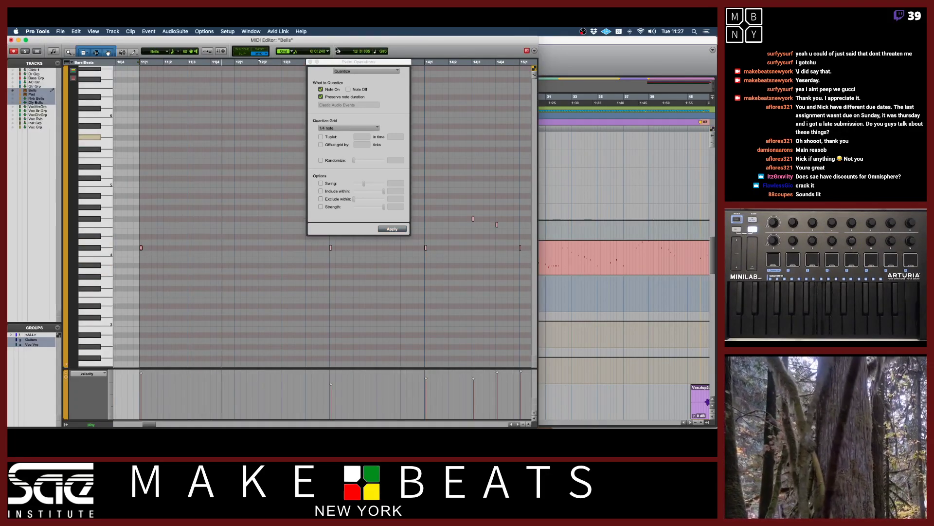
drag(334, 64, 234, 272)
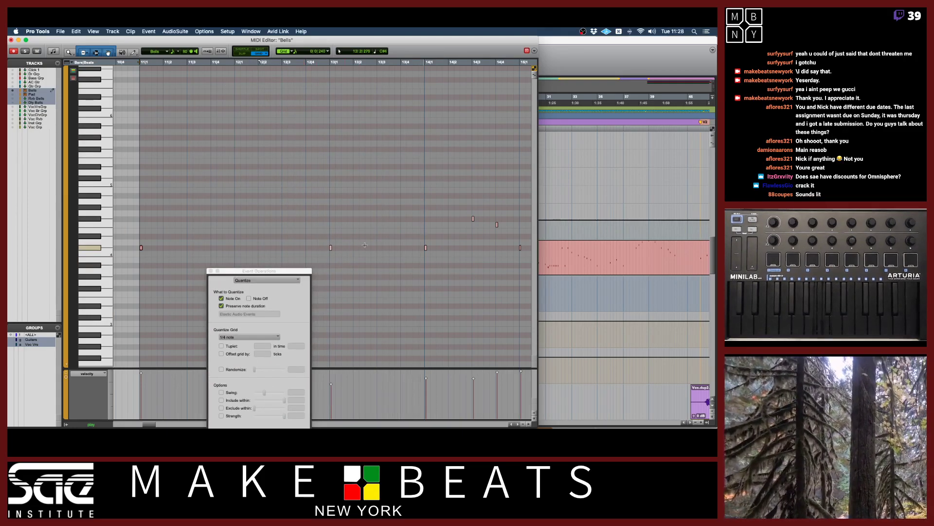
scroll(384, 248, right, 2)
scroll(385, 248, right, 4)
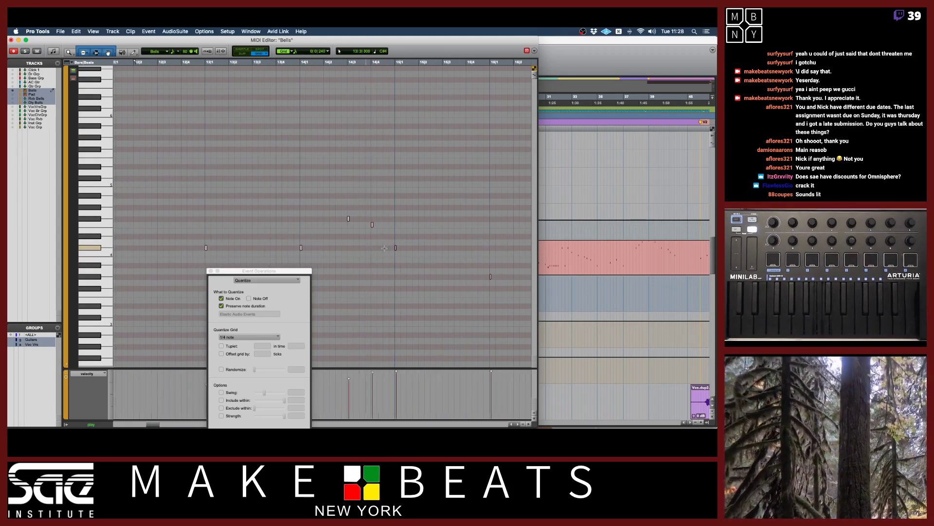
Raise the Bells note at bar 16 beat 4 by a semitone, and delete the upper note at bar 17 beat 1 and the note at beat 2.
scroll(385, 248, right, 4)
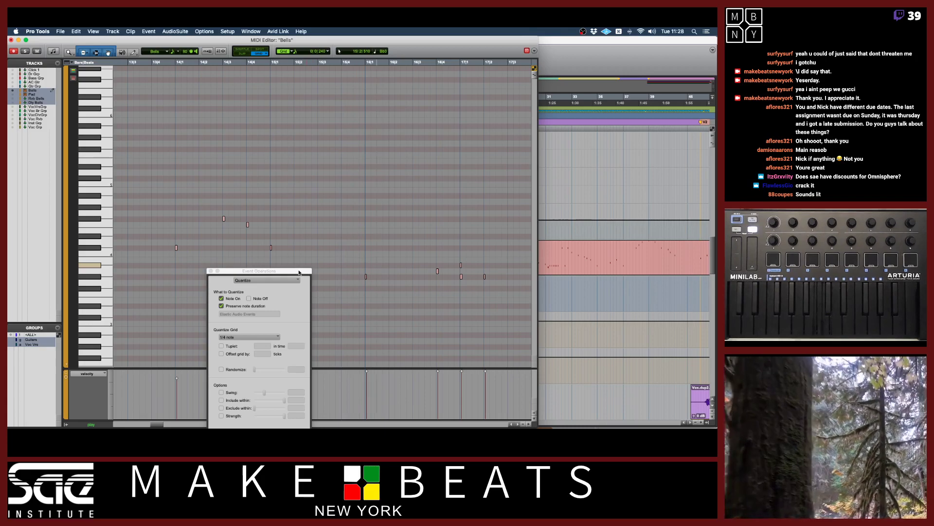
drag(300, 272, 319, 239)
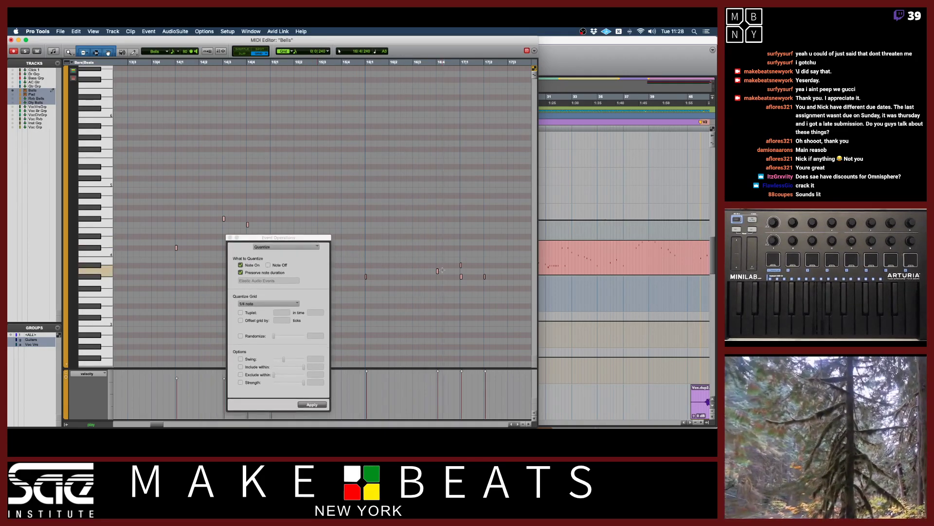
click(436, 271)
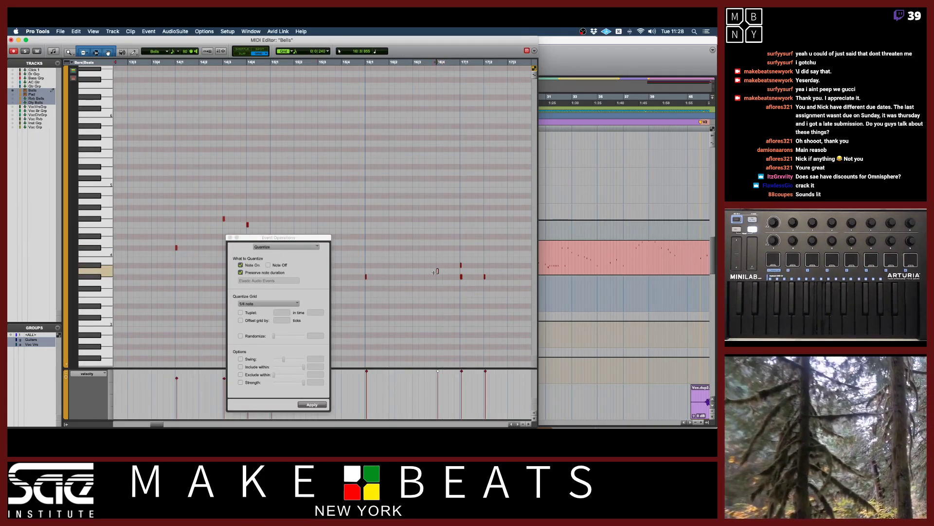
click(438, 267)
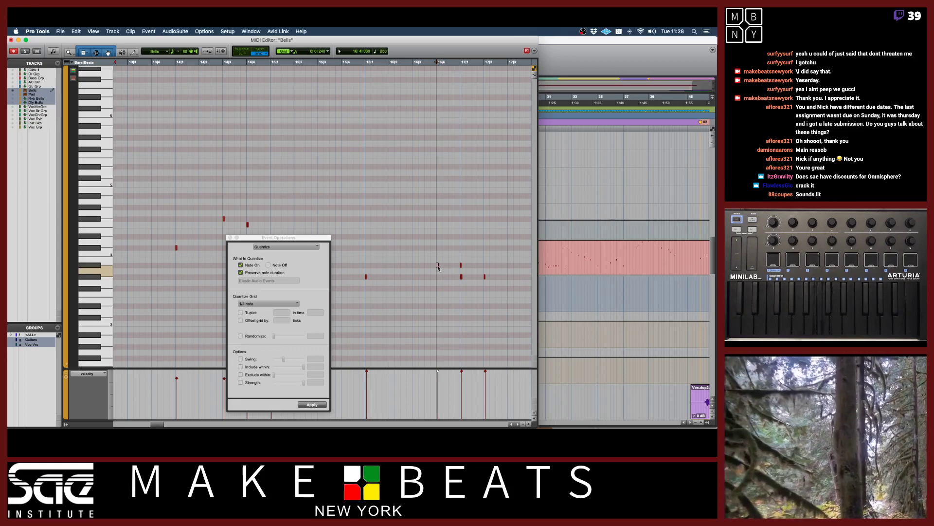
click(462, 267)
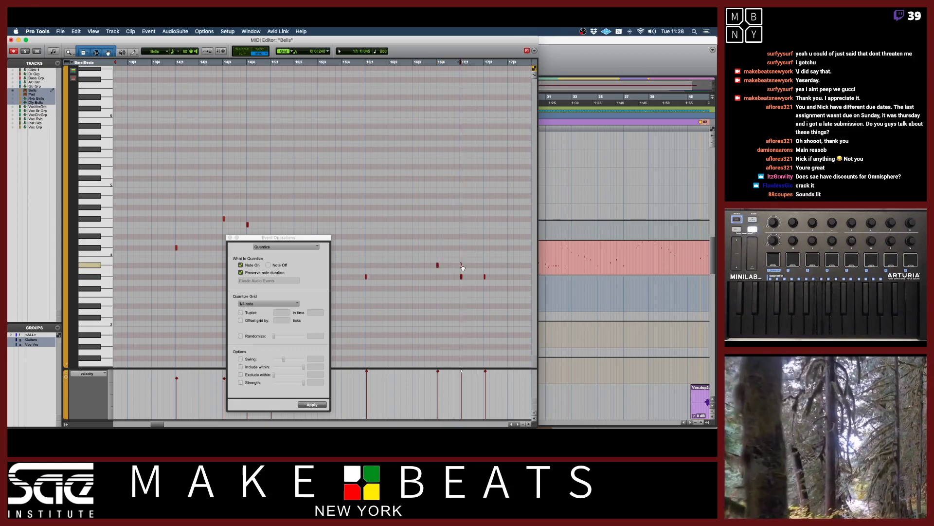
drag(478, 271, 487, 279)
key(BackSpace)
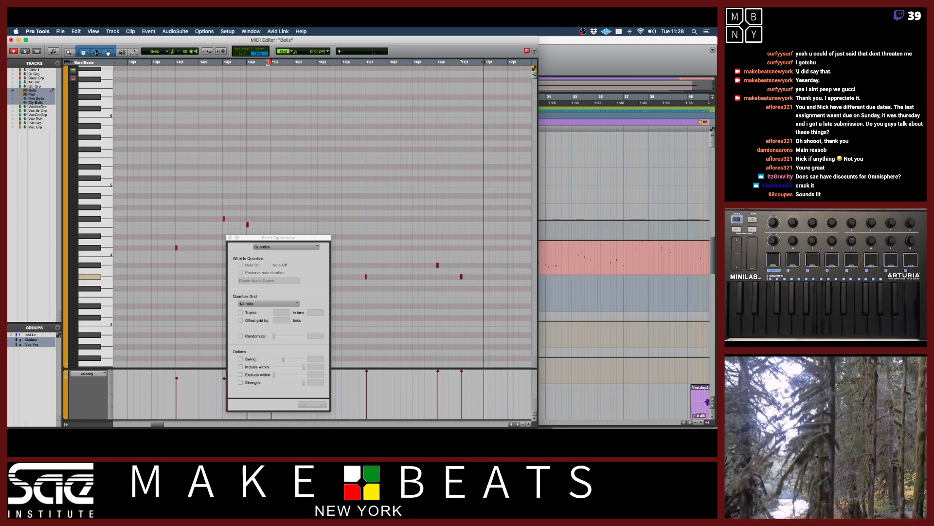
Play the edited Bells part and delete the extra note stacked at bar 19 beat 3.
key(space)
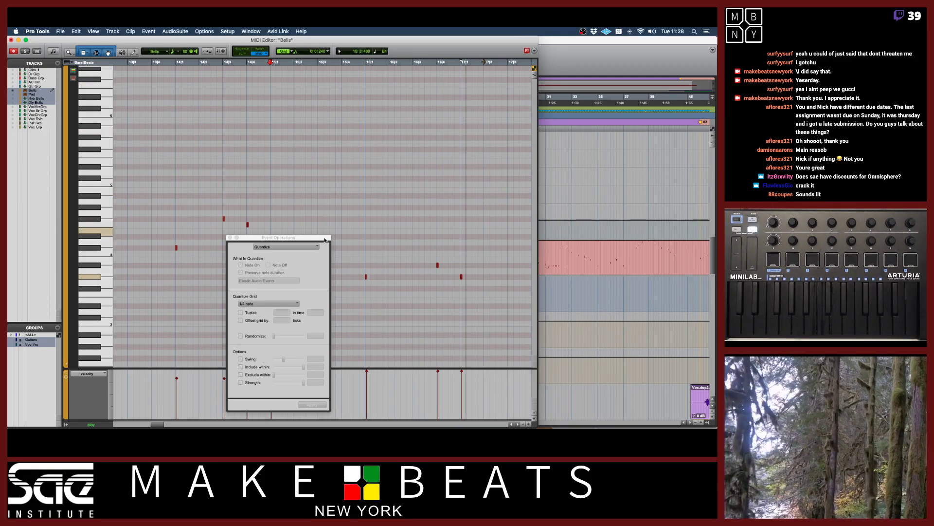
key(r)
key(r)
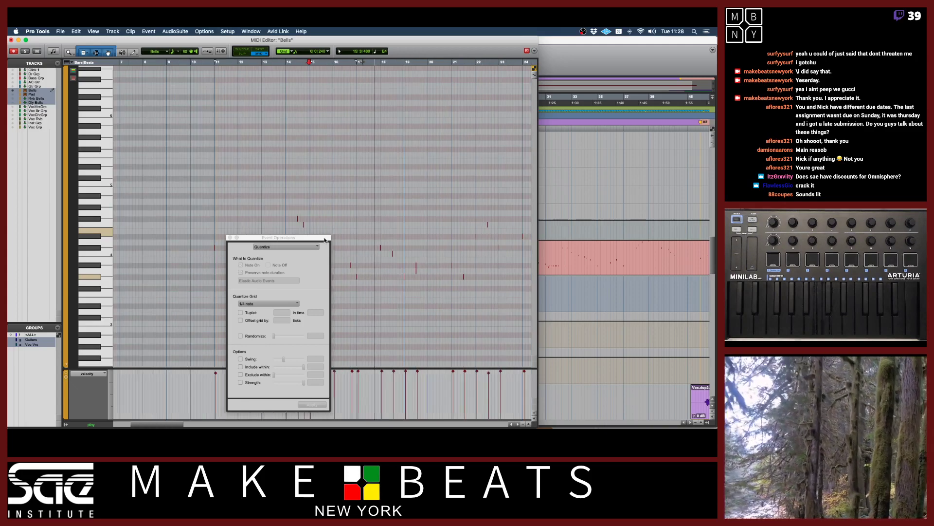
key(t)
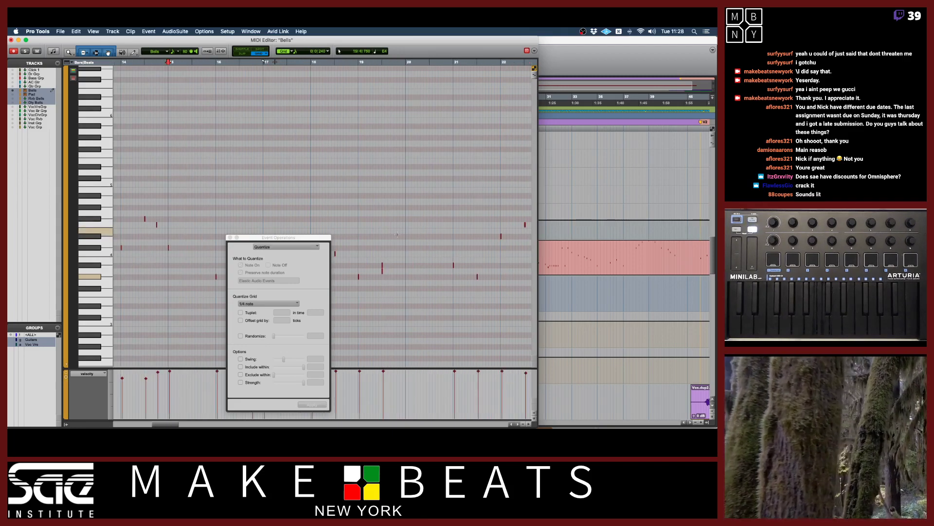
click(382, 266)
click(384, 271)
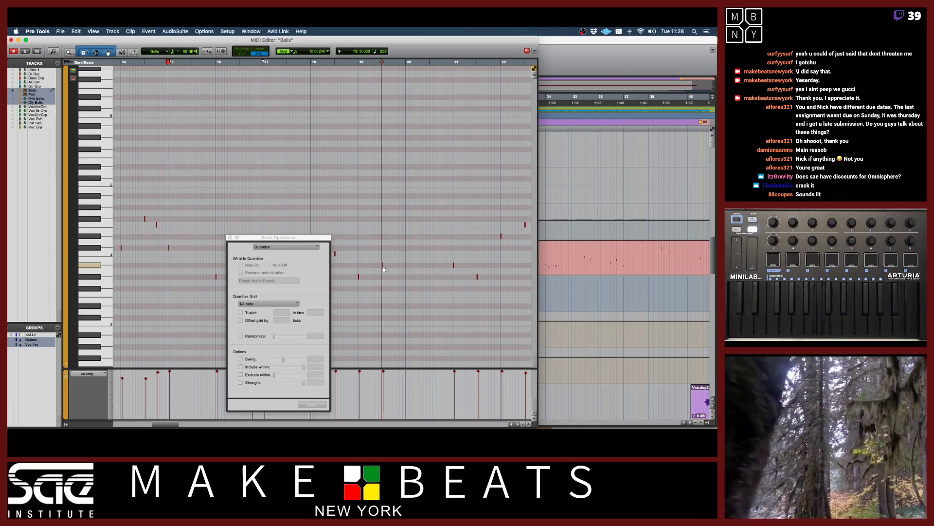
key(t)
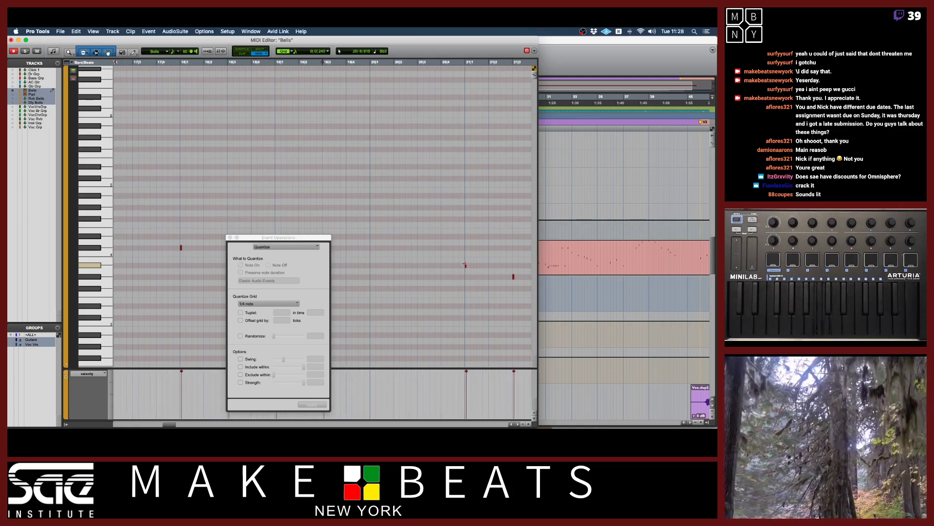
Delete the Bells note at bar 19 beat 1 and move the beat 3 note to beat 1 at its own pitch.
scroll(464, 265, right, 3)
drag(323, 239, 353, 318)
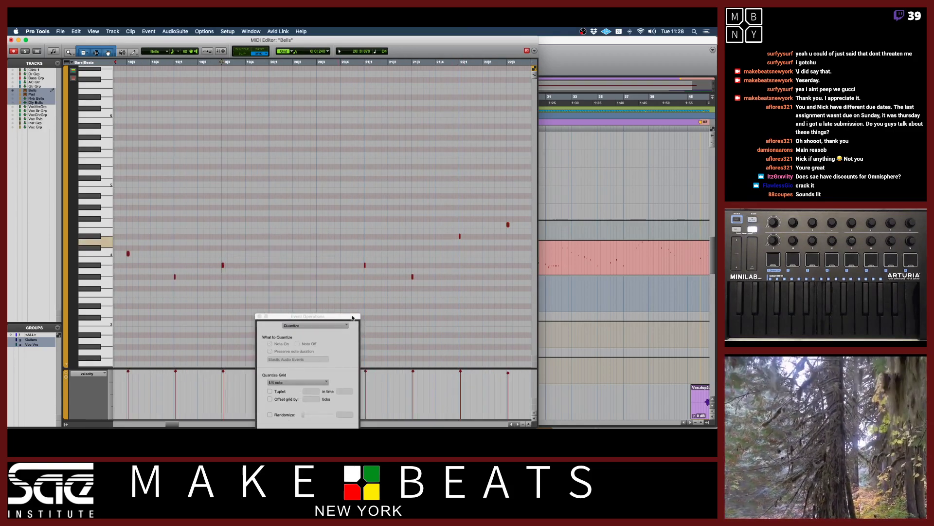
scroll(362, 274, left, 6)
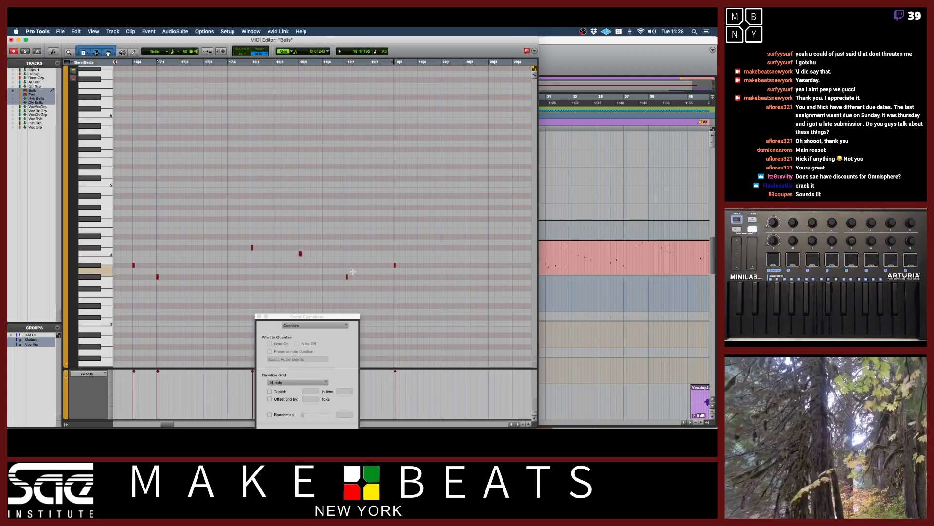
click(347, 276)
key(Delete)
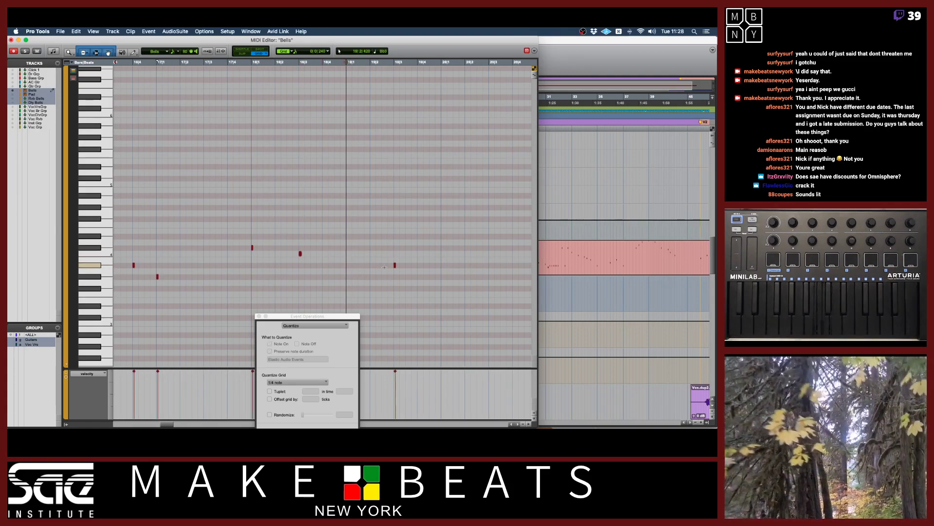
click(396, 266)
key(Left)
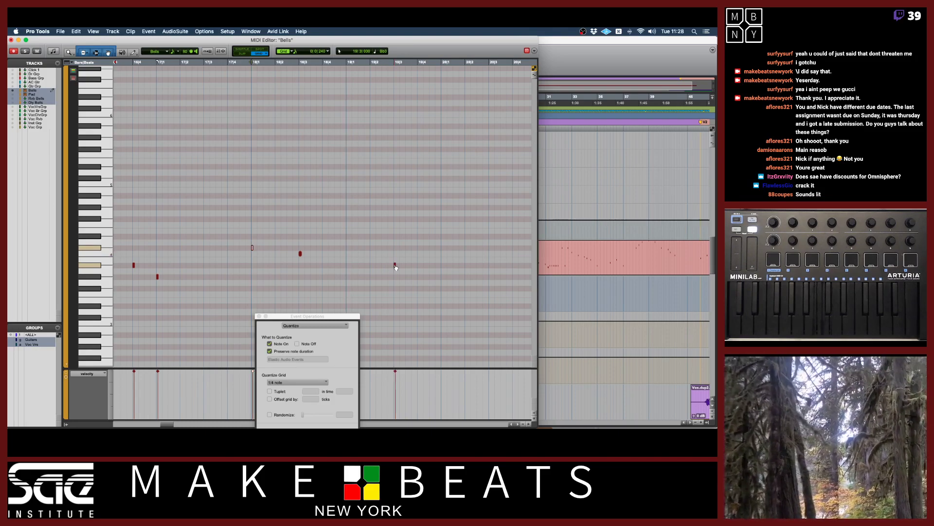
key(Right)
key(Right)
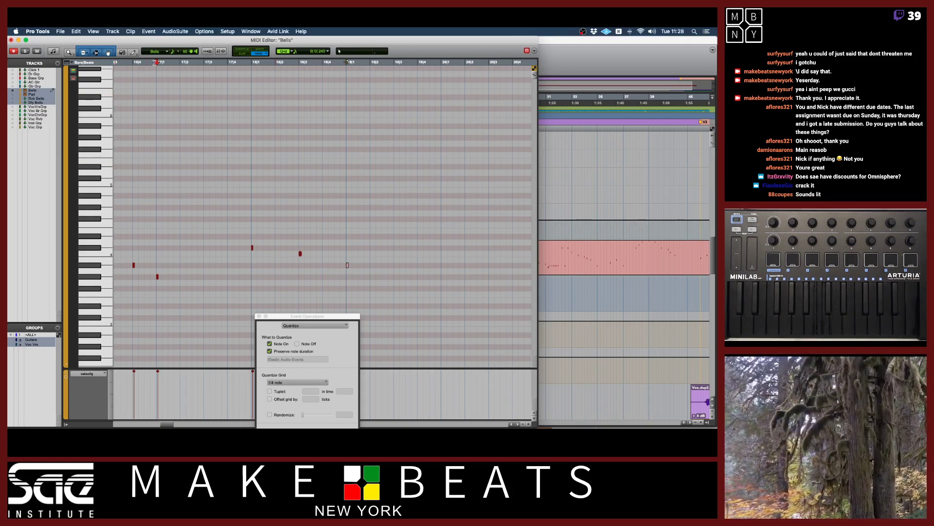
Raise the three Bells notes from bar 18 beat 1 to bar 19 beat 1 by an octave and play back the phrase.
key(space)
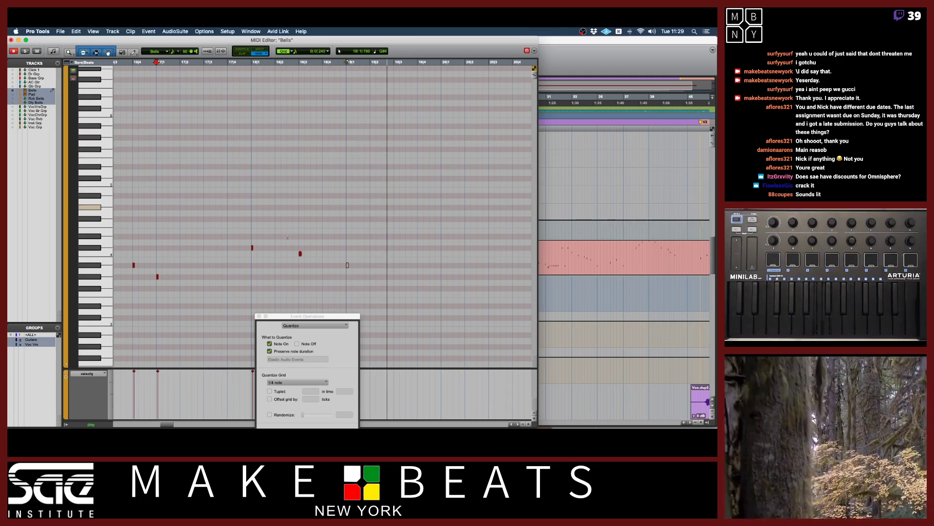
drag(243, 239, 365, 278)
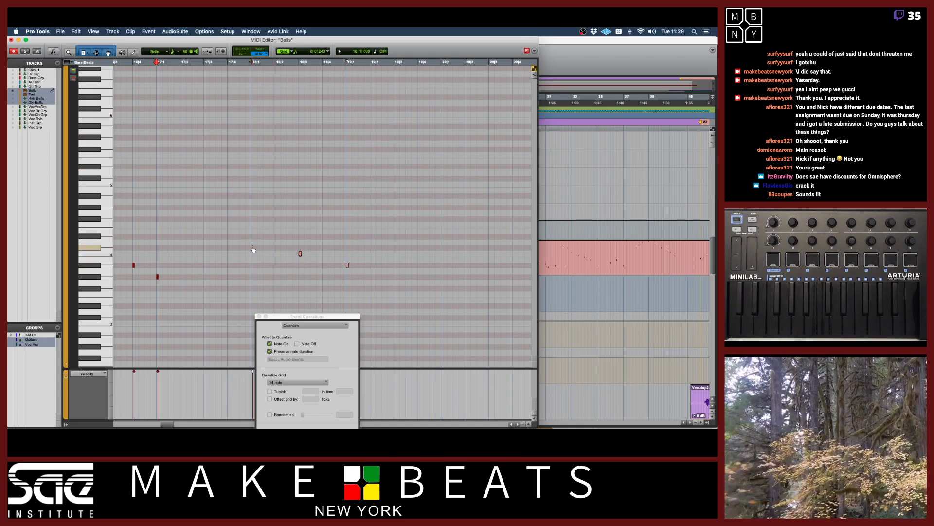
drag(248, 214, 253, 180)
key(space)
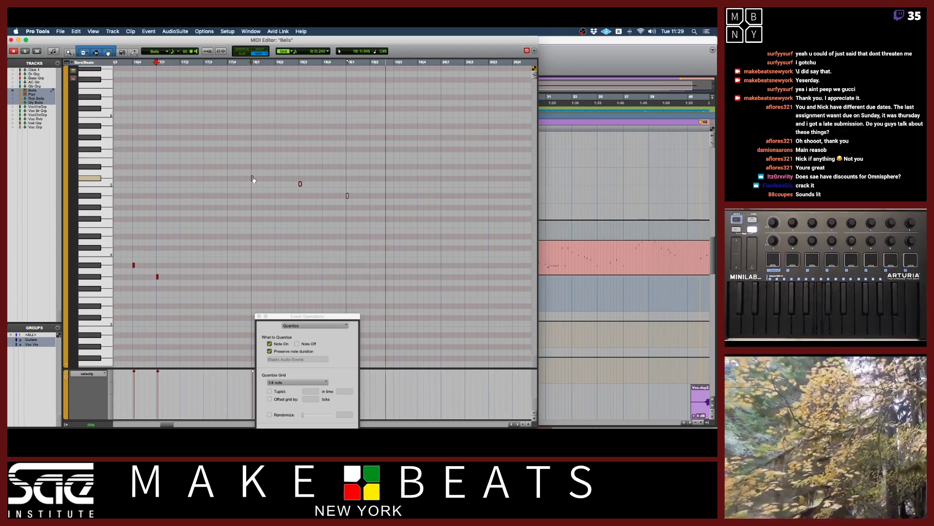
key(r)
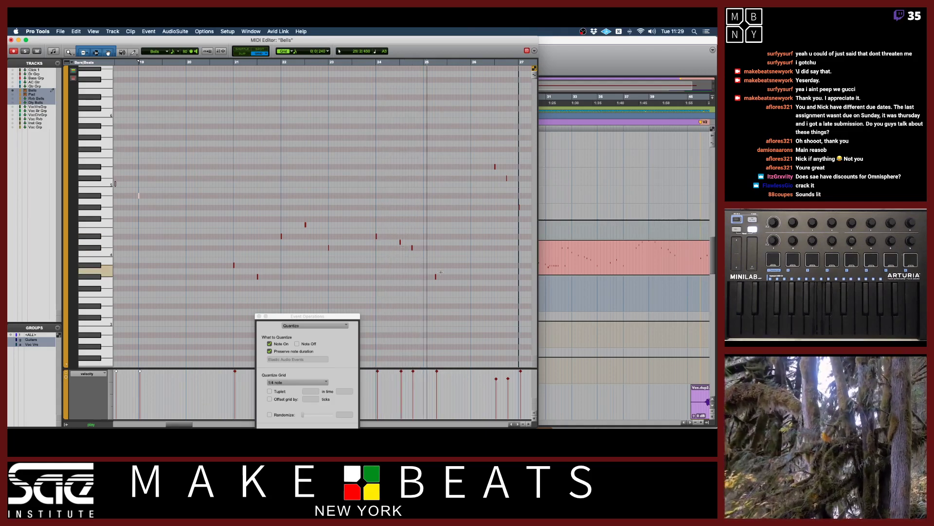
key(space)
Move the low Bells note to bar 25 beat 1, and replace the note at bar 24 beat 3 with the one from beat 4.
drag(432, 272, 438, 276)
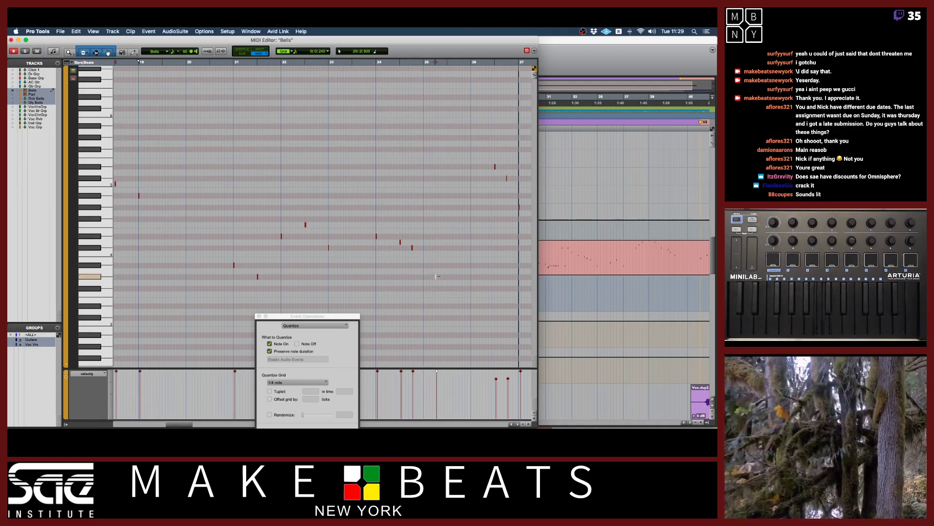
key(super+bracketright)
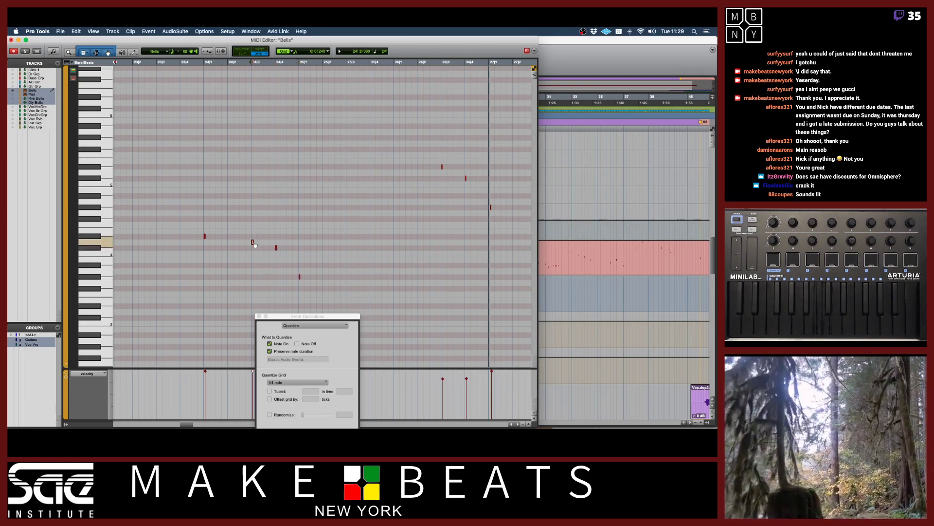
key(Delete)
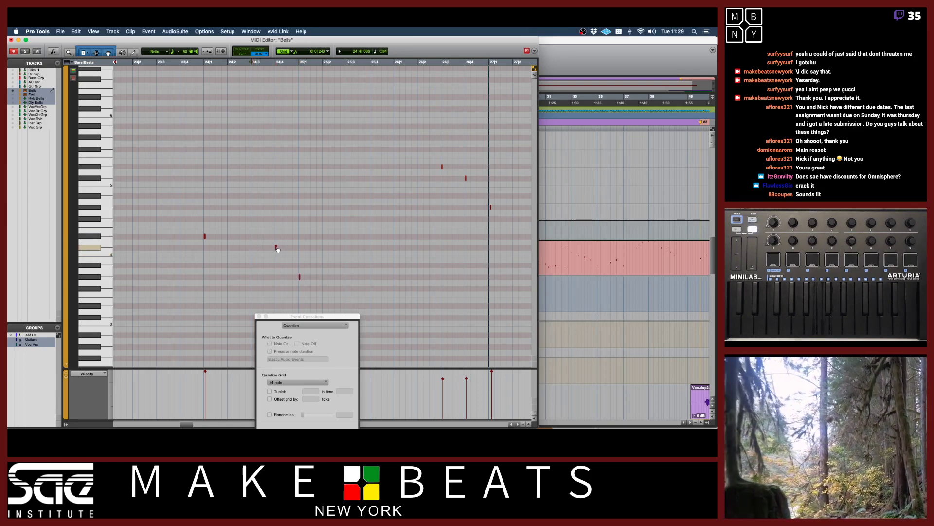
click(275, 248)
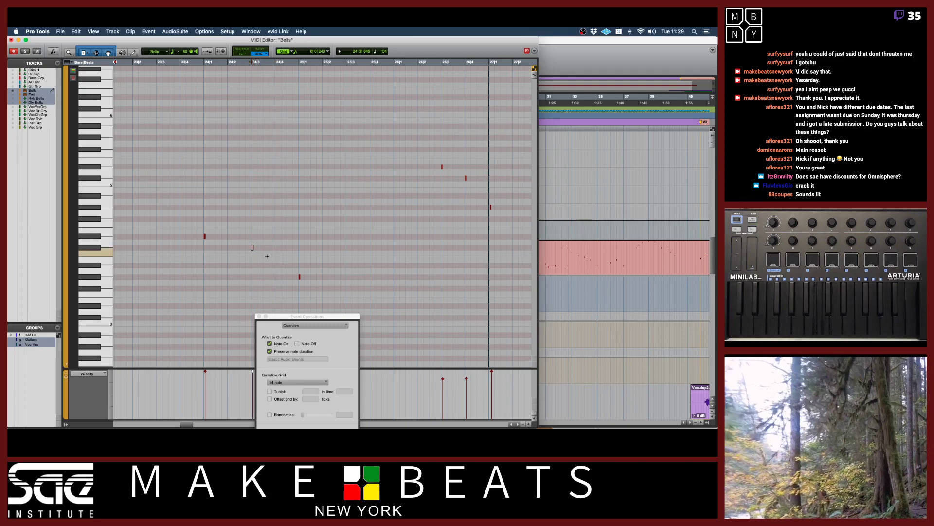
Set the MIDI Editor grid to 1/4 note and play the edited Bells part from around bar 18.
scroll(267, 256, left, 5)
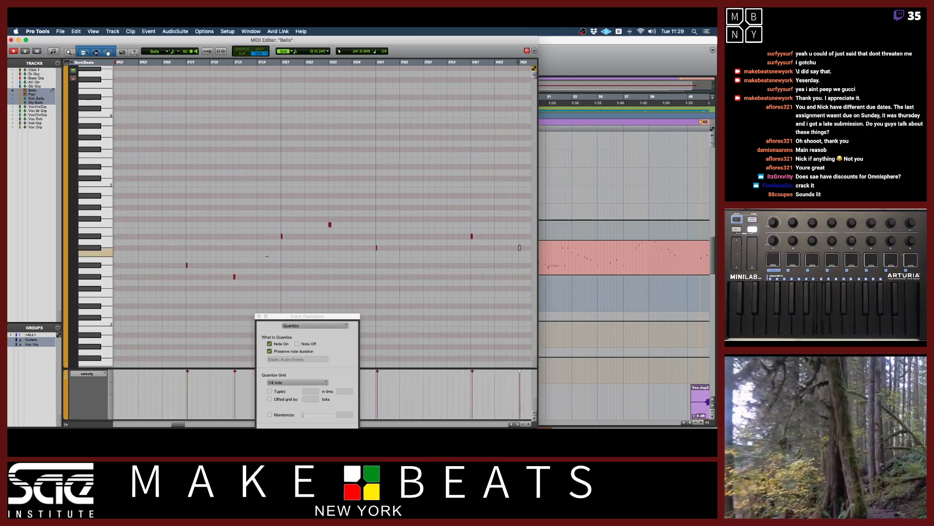
key(r)
key(r)
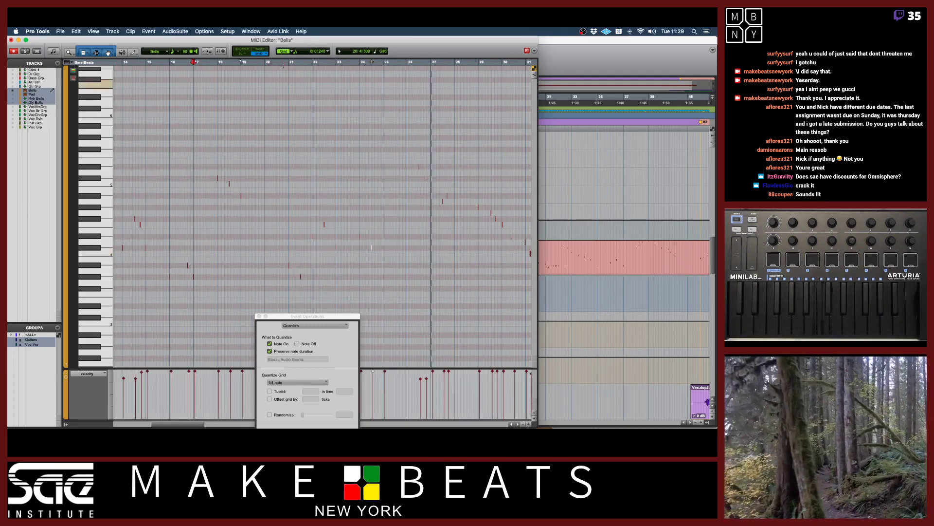
click(330, 52)
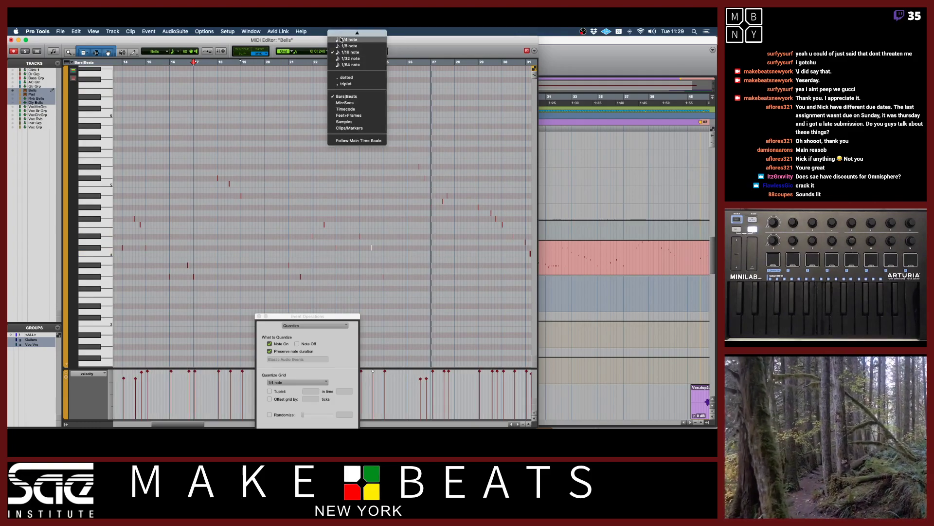
click(340, 41)
key(space)
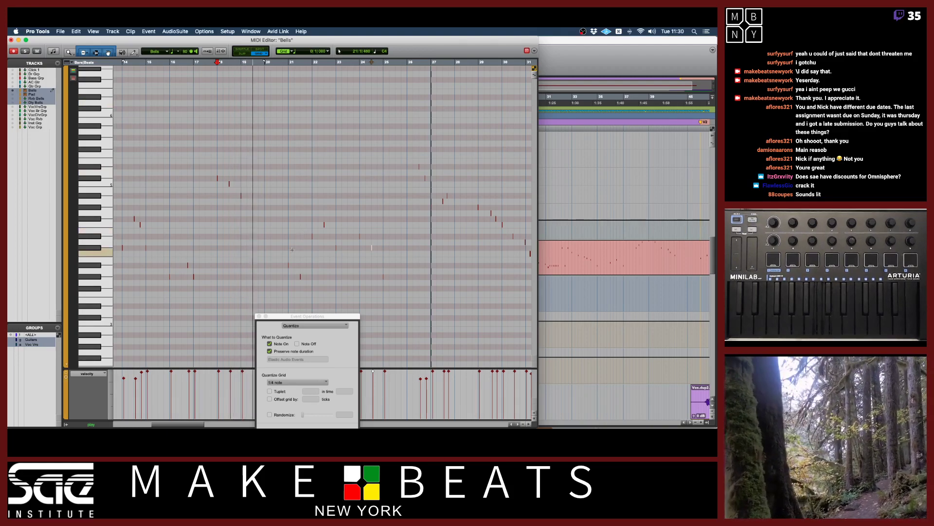
Widen the MIDI Editor window, then replace the Bells note at bar 21 beat 1 with the beat 3 note, raised an octave.
key(super+bracketright)
scroll(313, 245, right, 3)
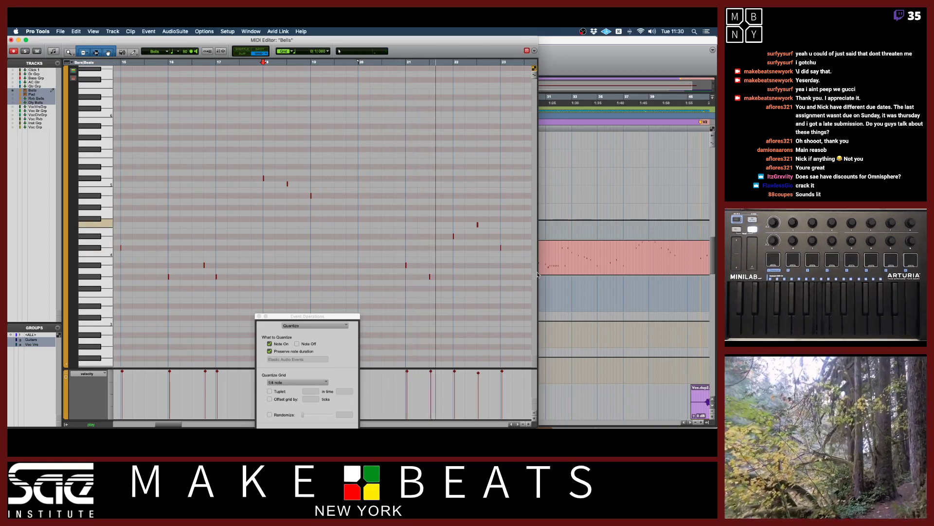
drag(536, 272, 660, 276)
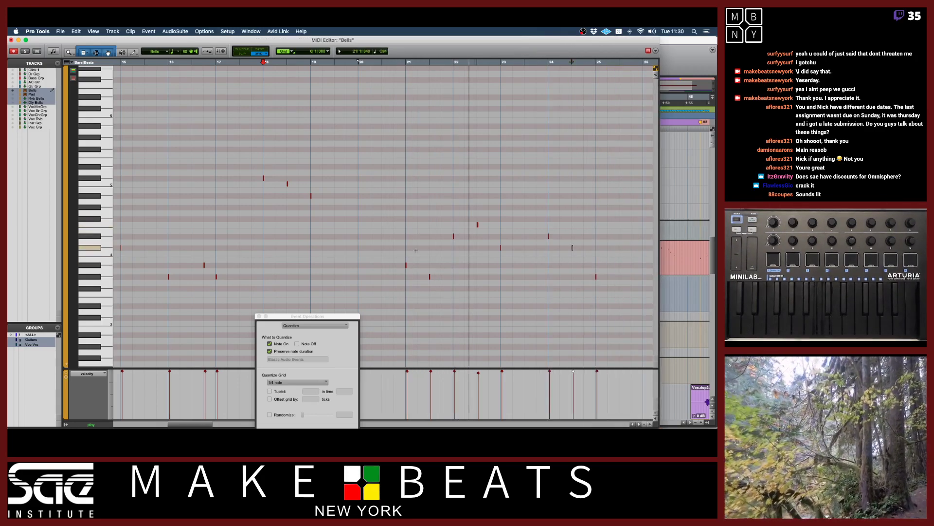
click(407, 265)
key(BackSpace)
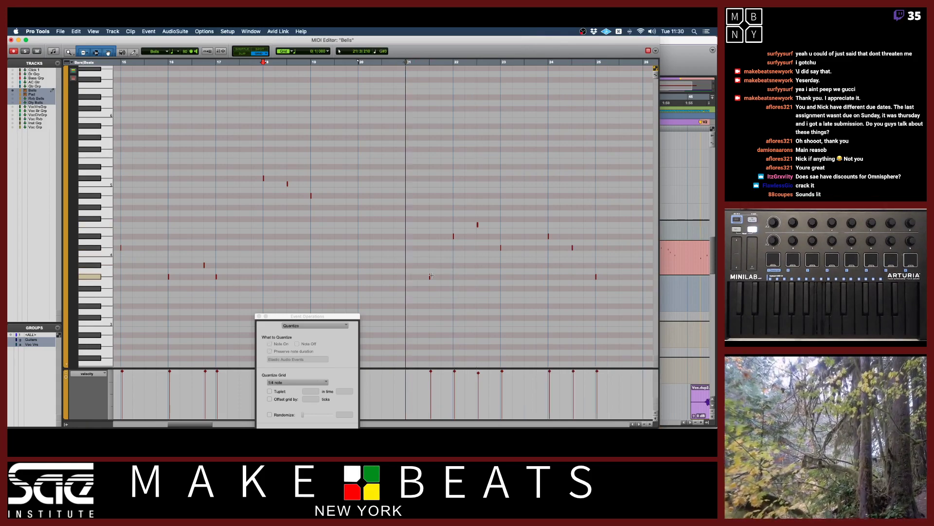
drag(432, 279, 409, 279)
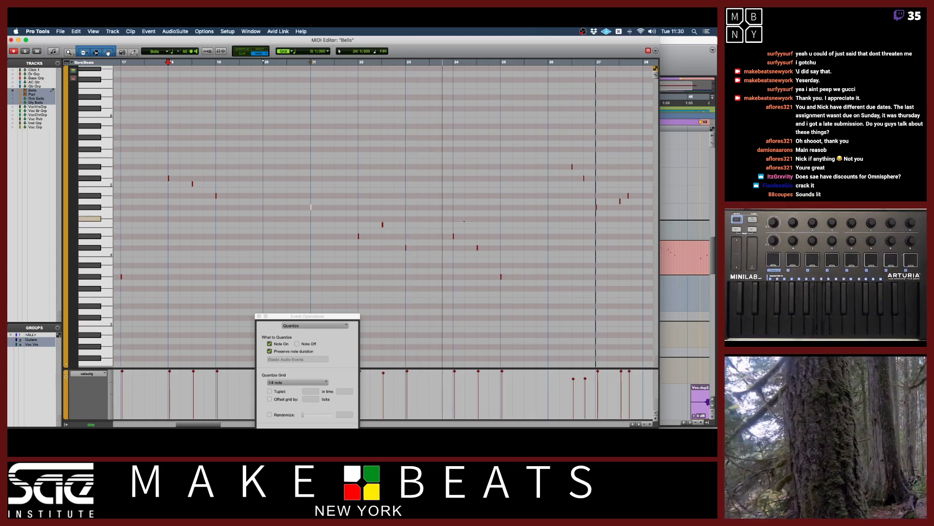
Raise the three Bells notes from bar 24 beat 1 to bar 25 beat 1 by an octave.
scroll(476, 224, right, 5)
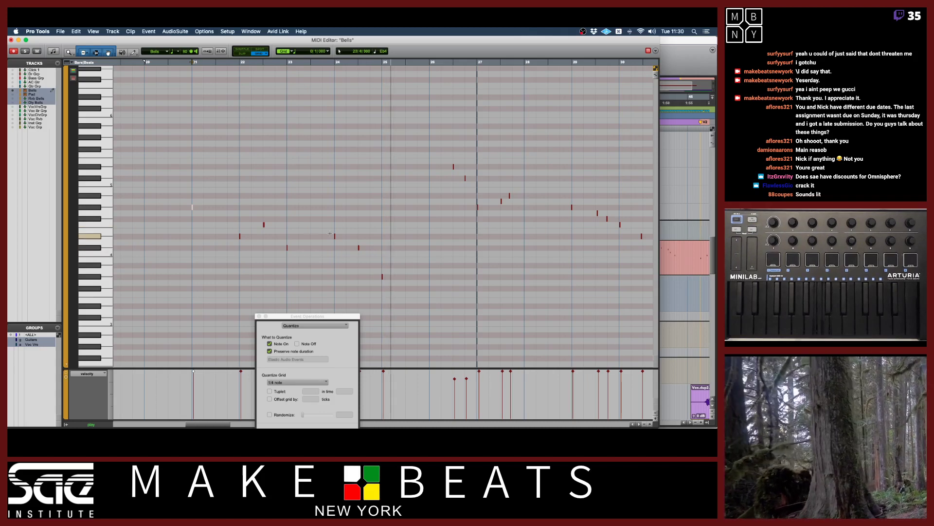
drag(327, 232, 408, 291)
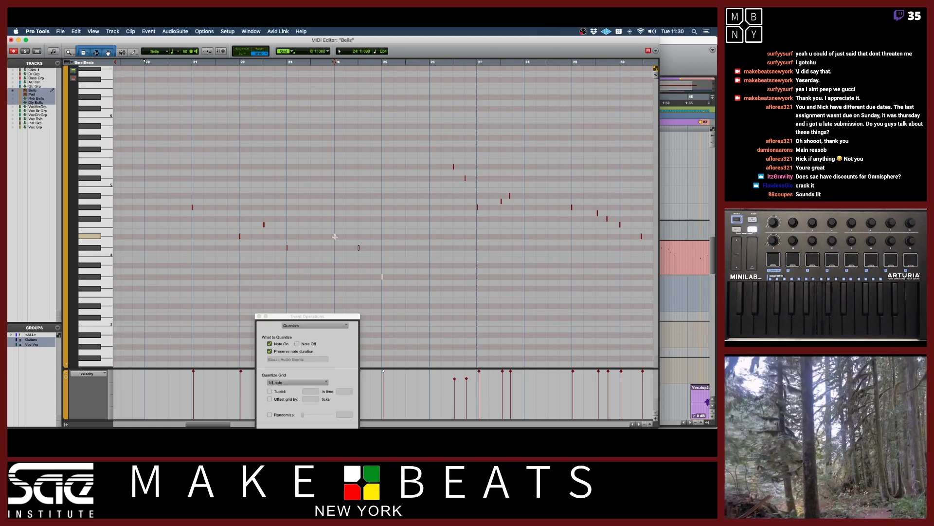
key(super+bracketright)
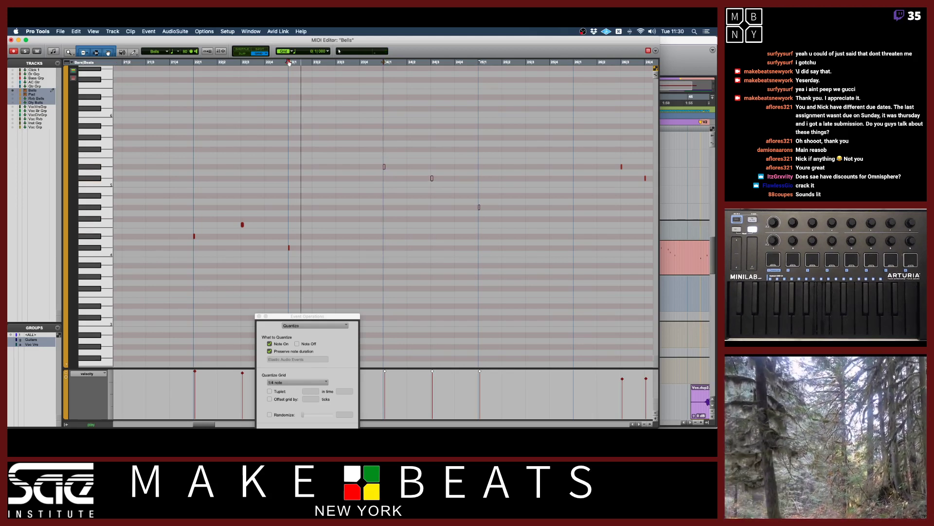
Raise the Bells note at bar 25 beat 1 by two semitones.
key(super+bracketleft)
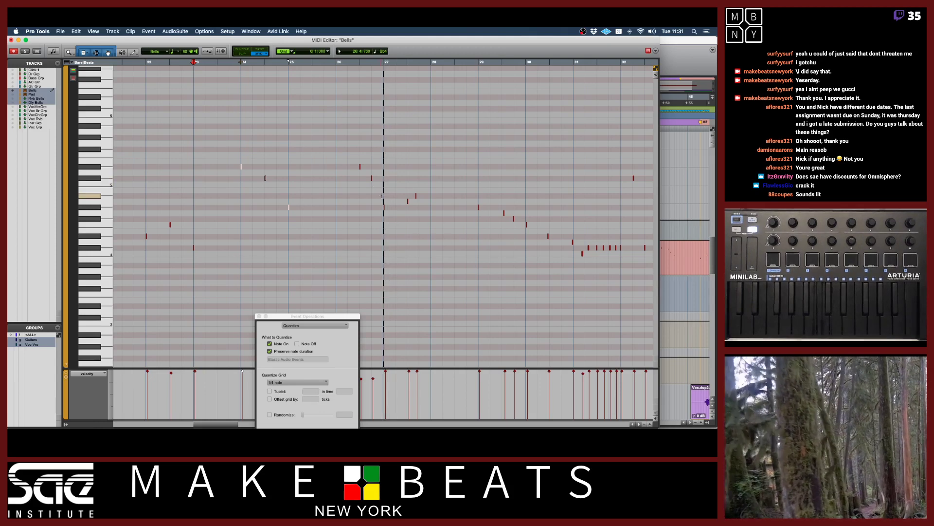
key(super+bracketright)
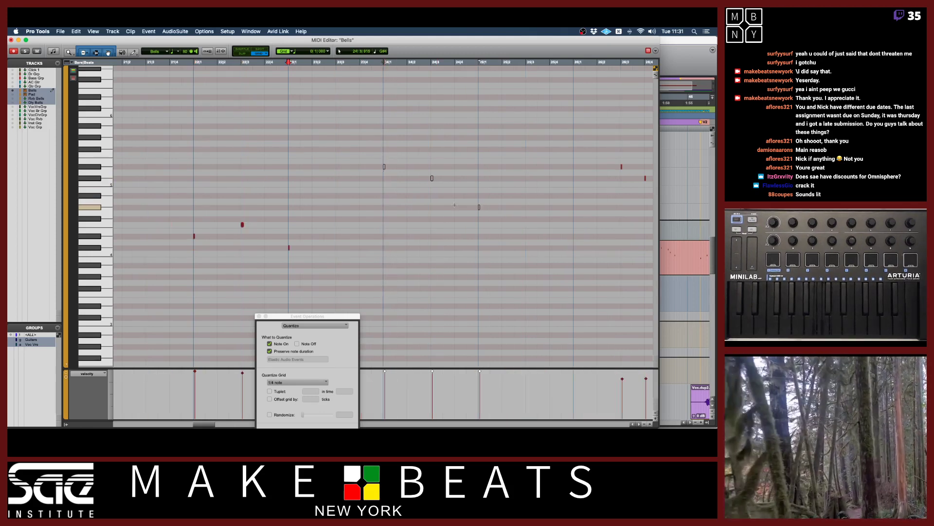
click(481, 207)
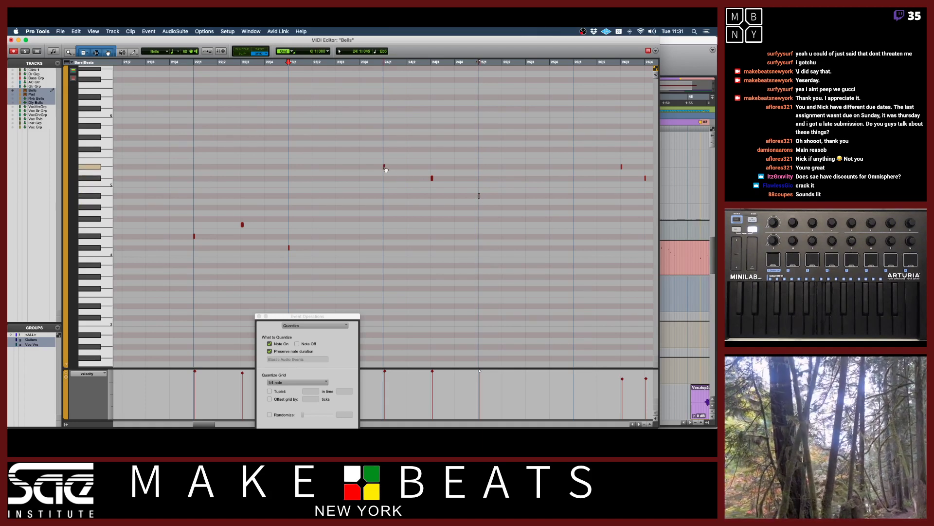
Mute the two Bells notes at bar 24 beats 1 and 3, keeping the Event Operations window clear of the notes.
drag(376, 159, 467, 191)
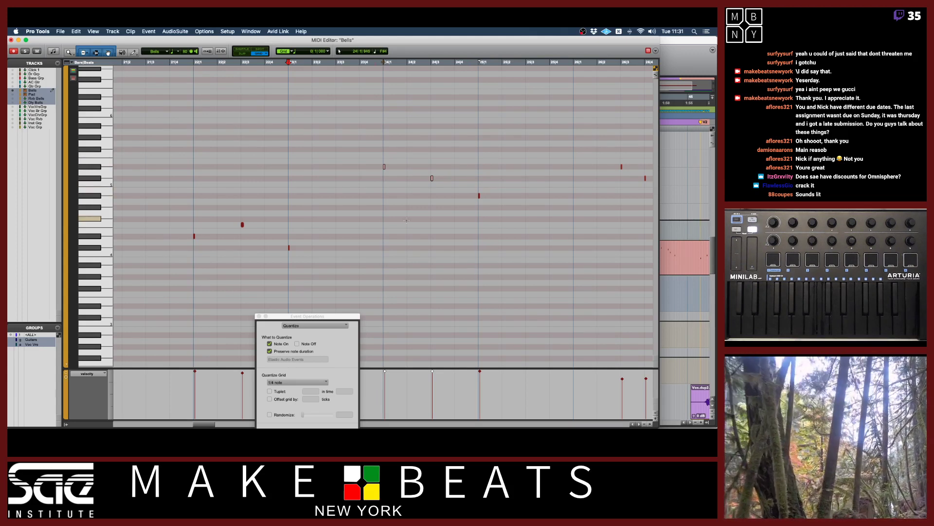
drag(351, 318, 361, 58)
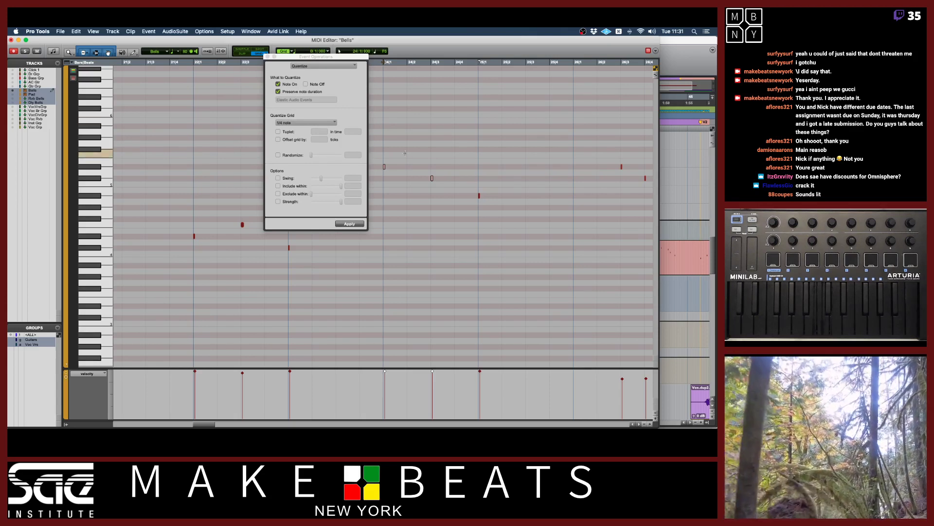
key(super+m)
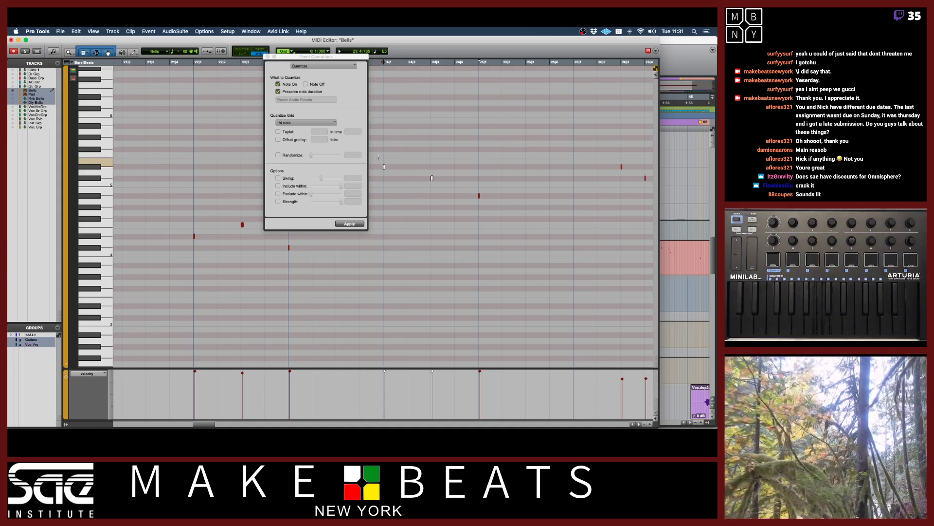
key(super+bracketleft)
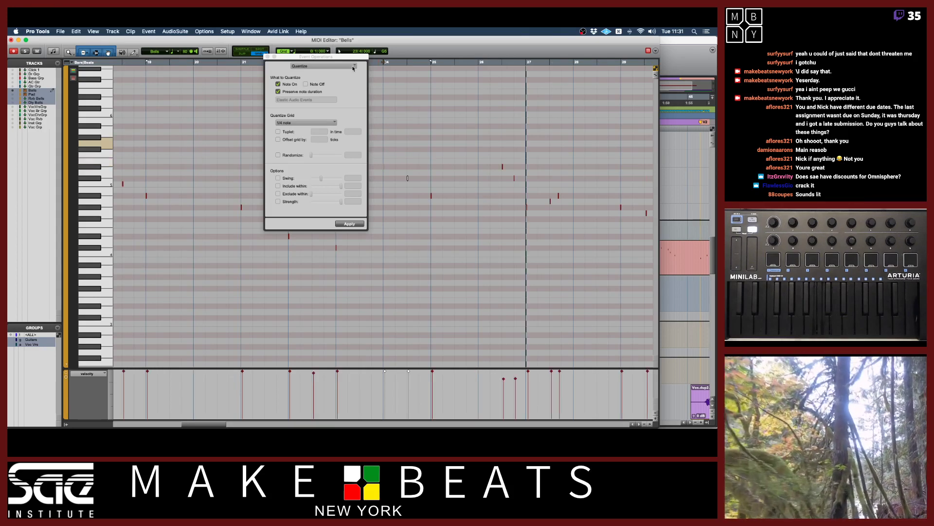
drag(355, 59, 333, 211)
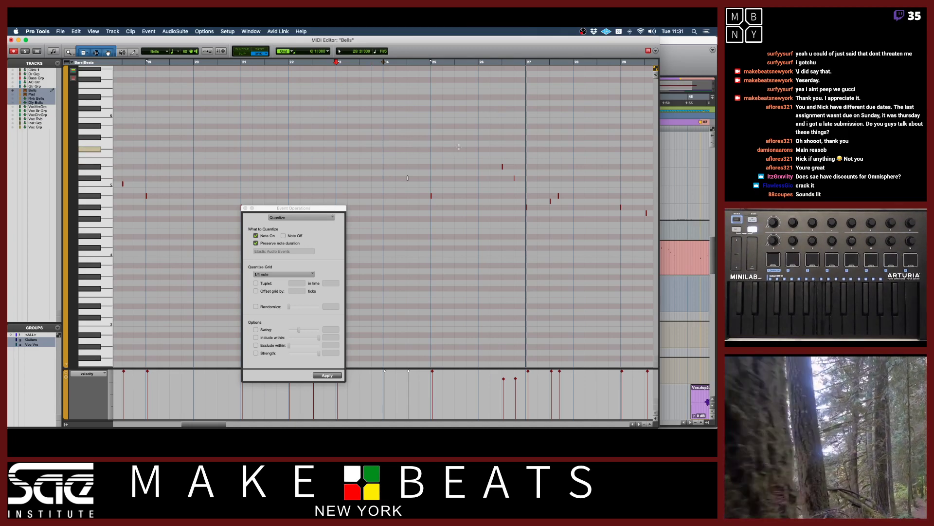
key(super+bracketright)
key(super+bracketright)
key(super+bracketright)
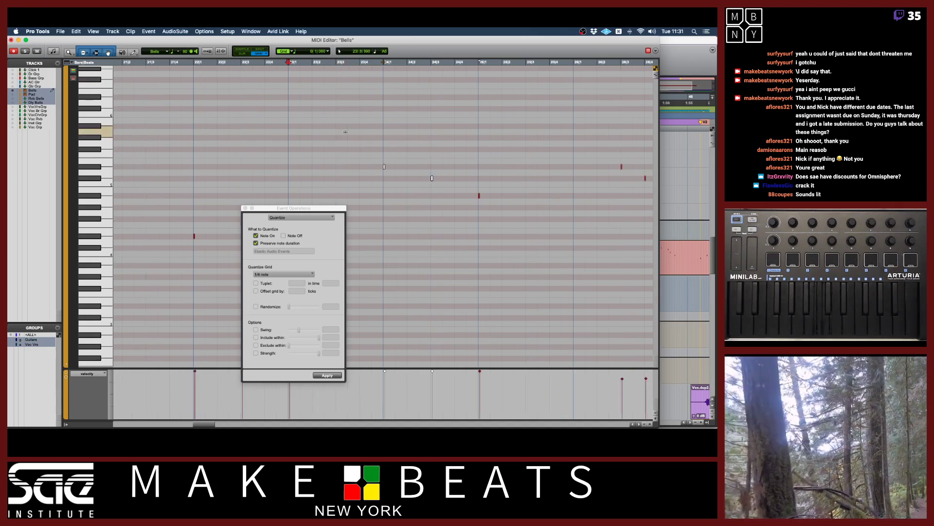
key(super+bracketleft)
key(super+bracketleft)
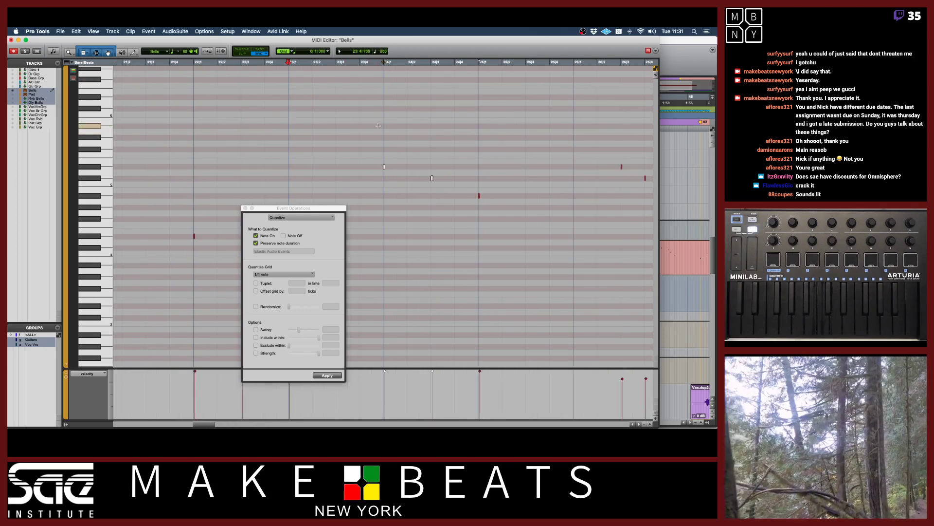
key(super+bracketleft)
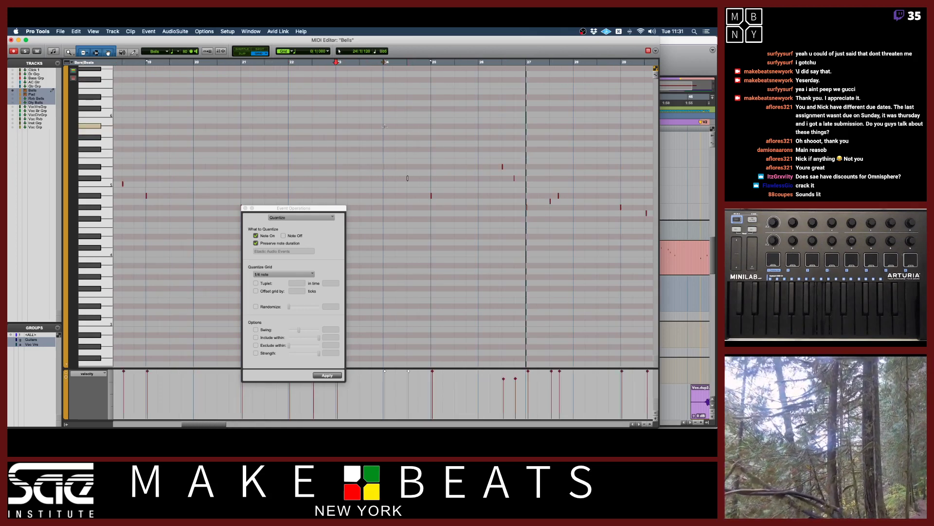
Close the MIDI Editor, select the Bells-04 clip in the Edit window and switch Event Operations to Change Duration.
key(super+w)
click(382, 271)
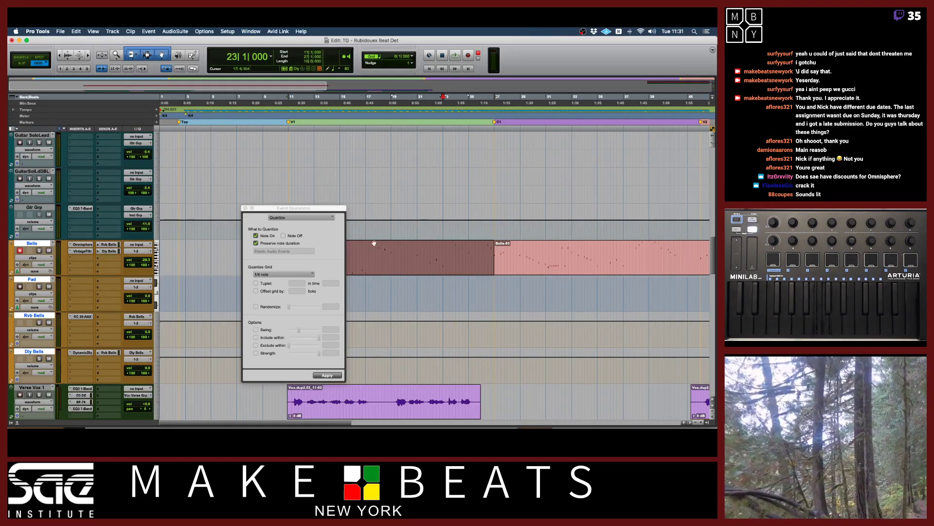
drag(339, 210, 272, 139)
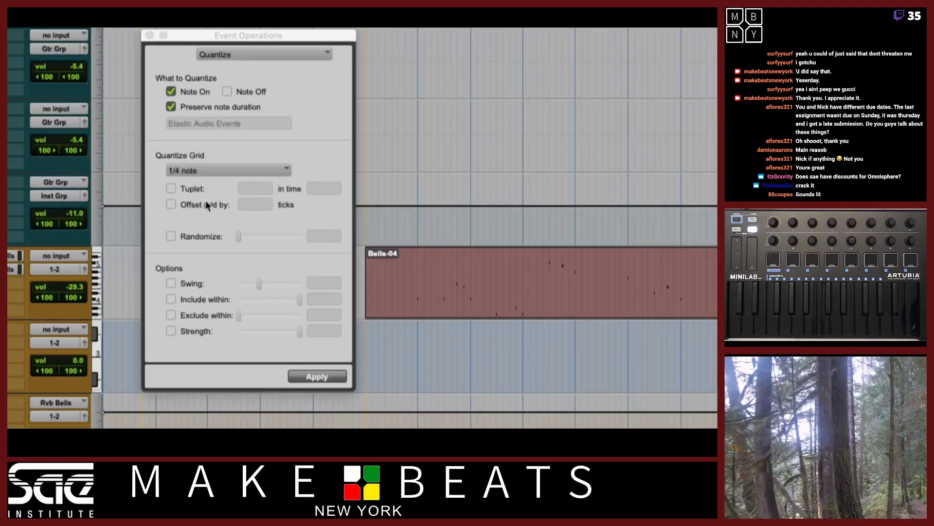
click(262, 56)
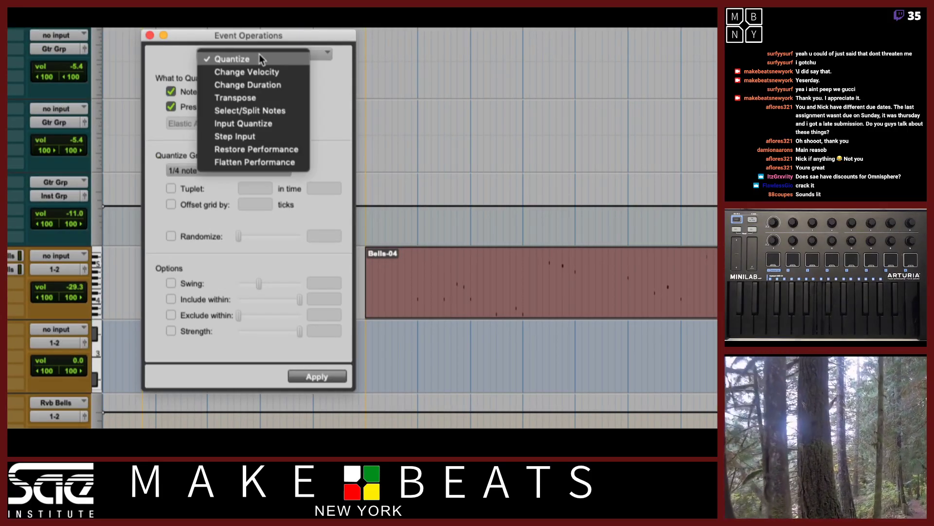
click(265, 81)
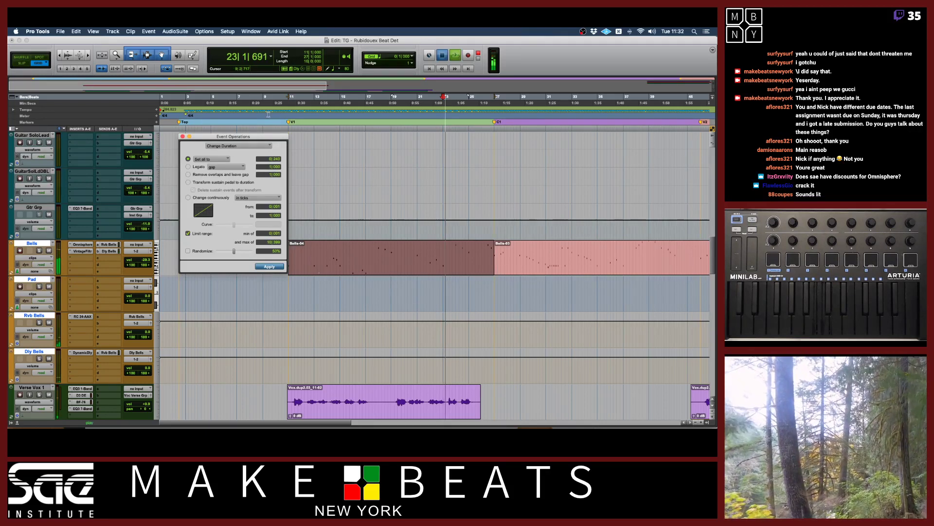
Play the song from the V1 marker to check the edited bells against the verse vocal.
click(290, 123)
key(space)
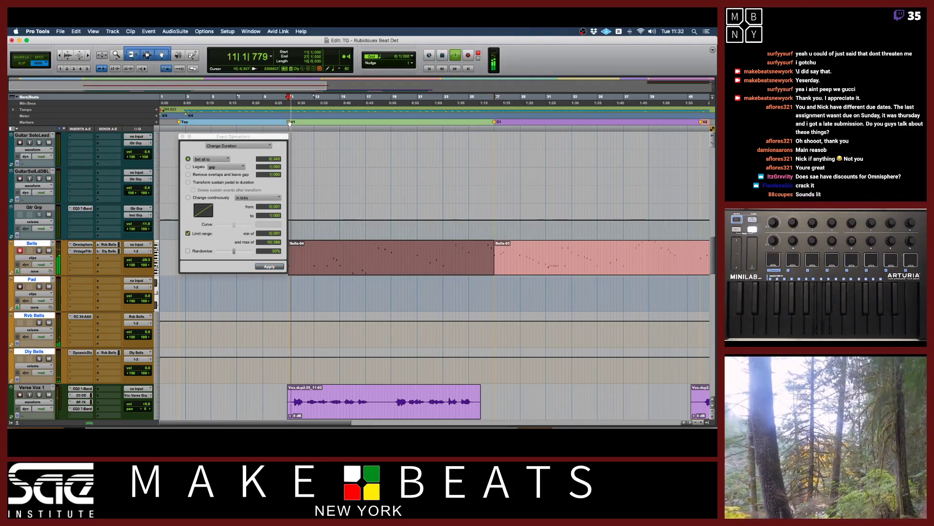
key(super+bracketright)
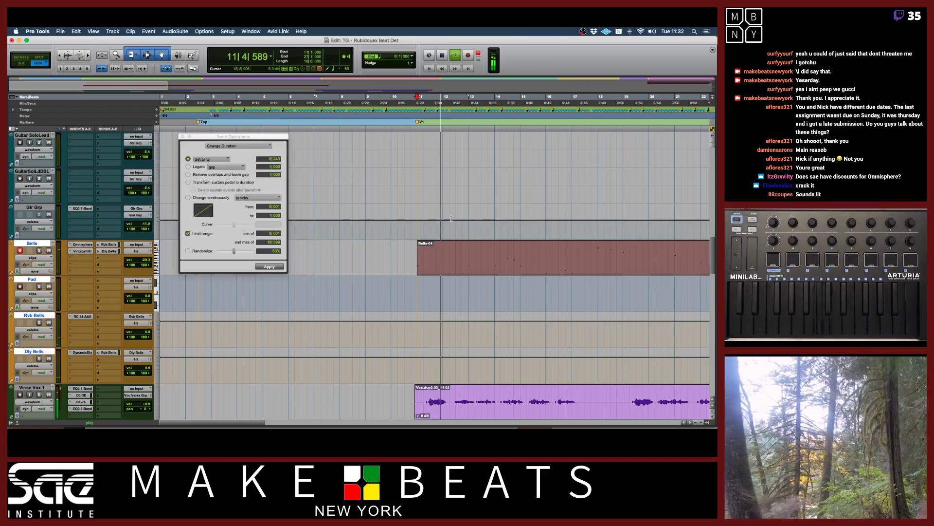
scroll(465, 223, right, 5)
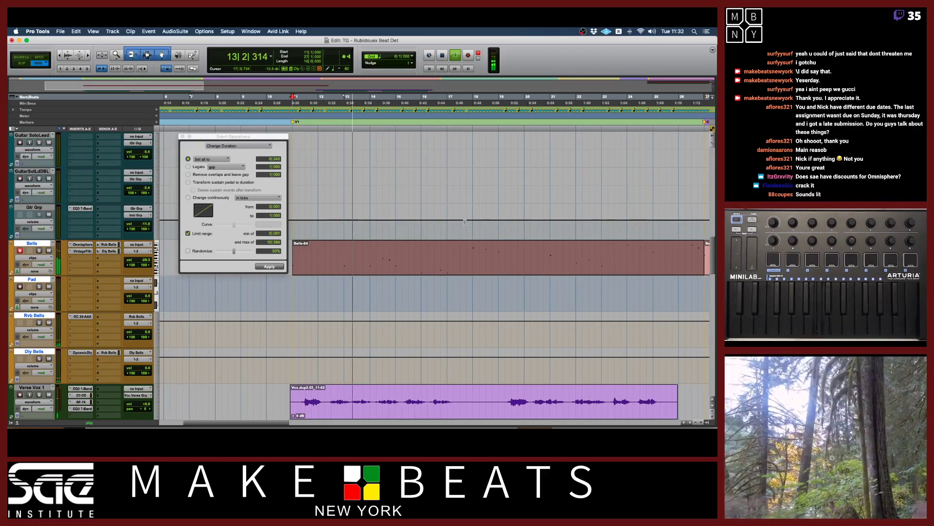
scroll(465, 223, right, 2)
scroll(465, 223, right, 2)
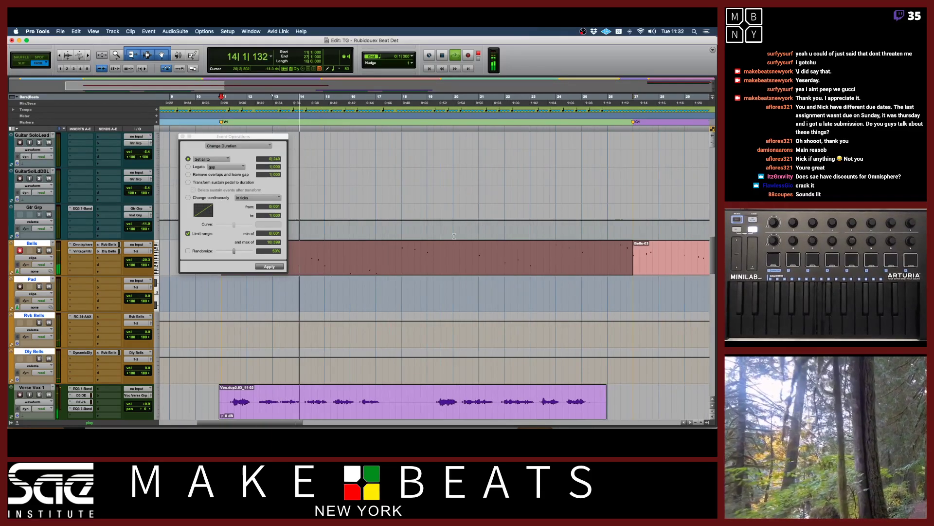
Set the Vintage Filter on the Bells track to a 1.73 kHz cutoff and +13% envelope depth.
click(82, 251)
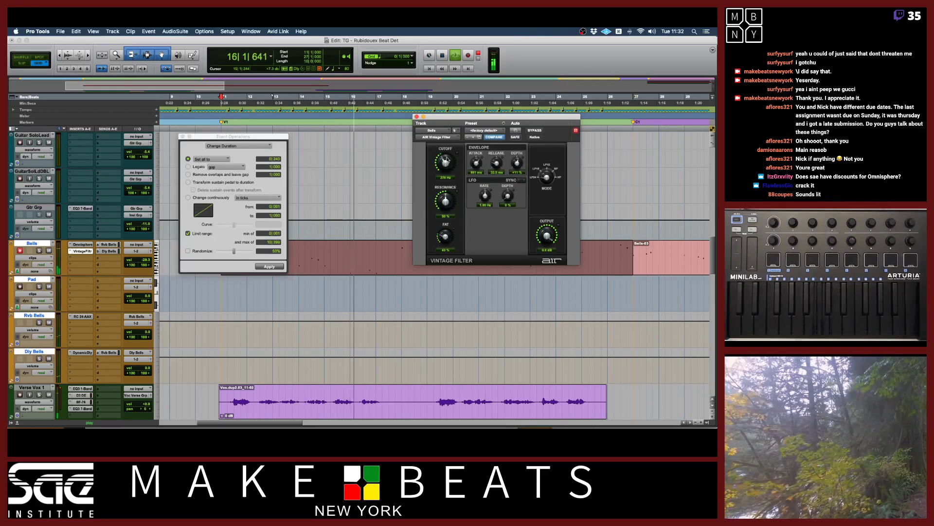
drag(447, 163, 446, 154)
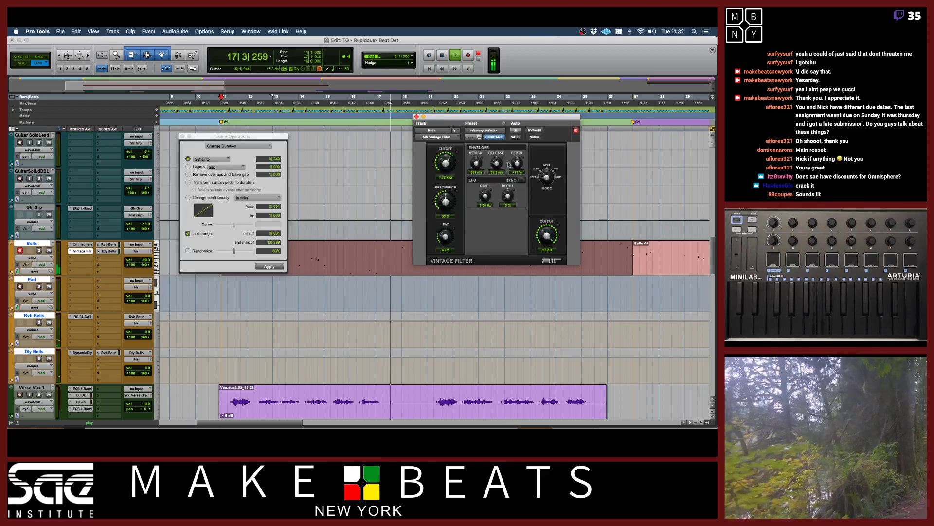
drag(519, 167, 519, 165)
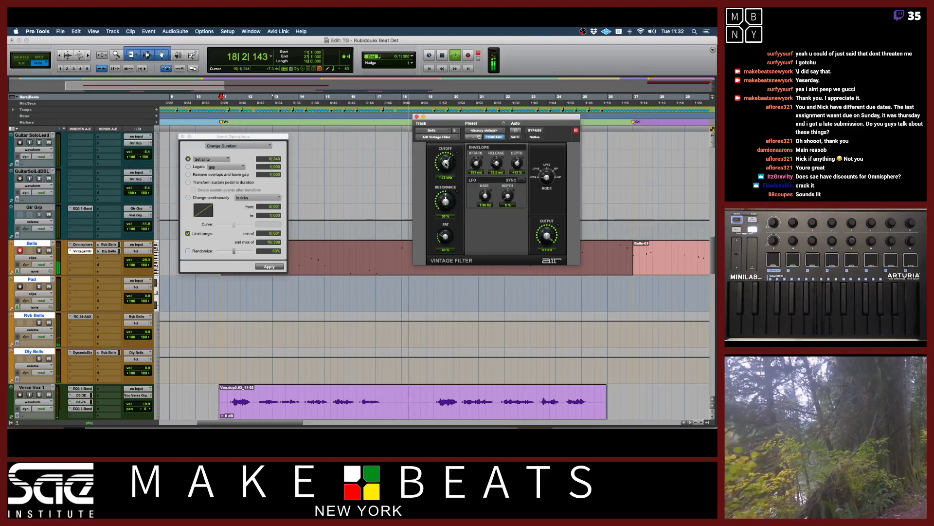
drag(438, 117, 396, 171)
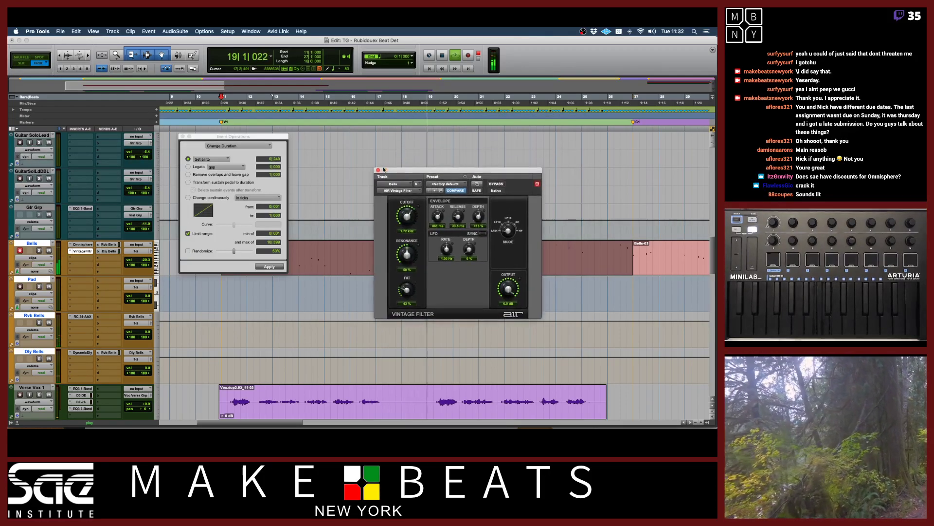
click(376, 171)
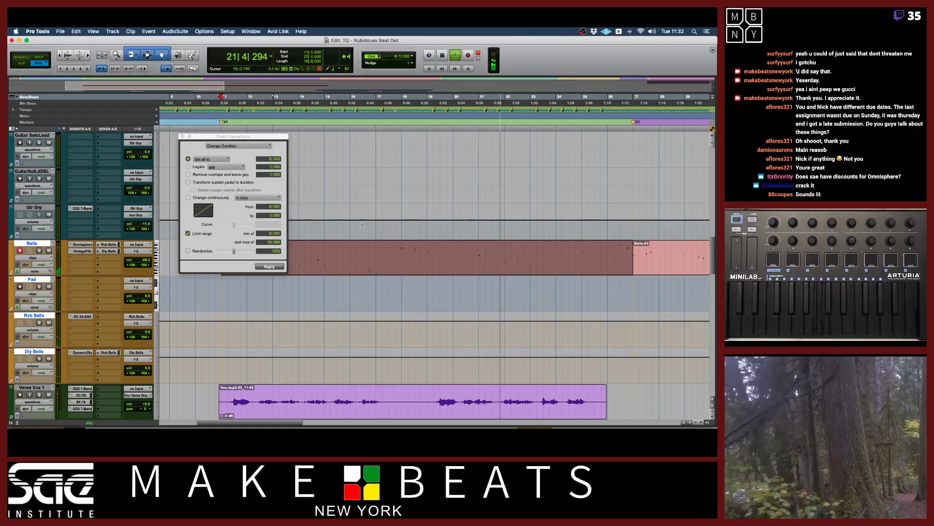
Raise the Bells track's send to Dly Bells to +7.7 dB and stop playback.
click(109, 252)
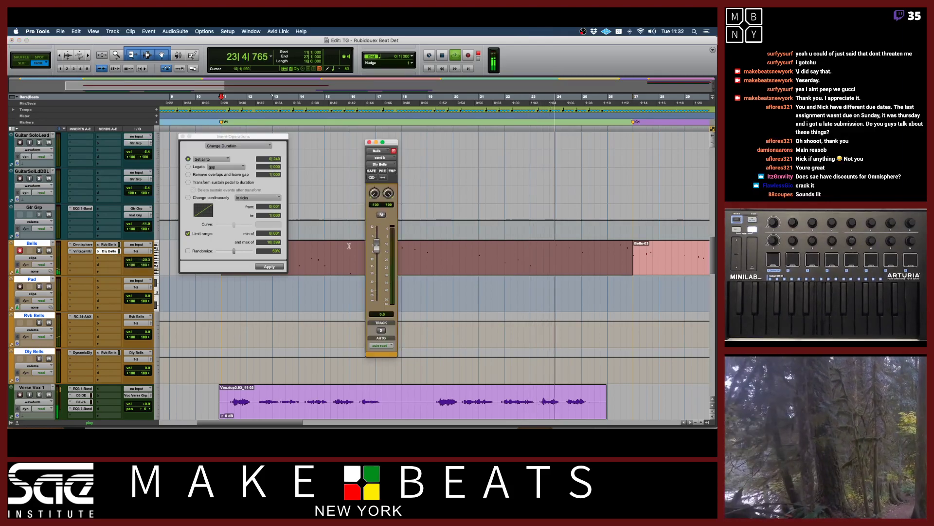
drag(376, 250, 377, 239)
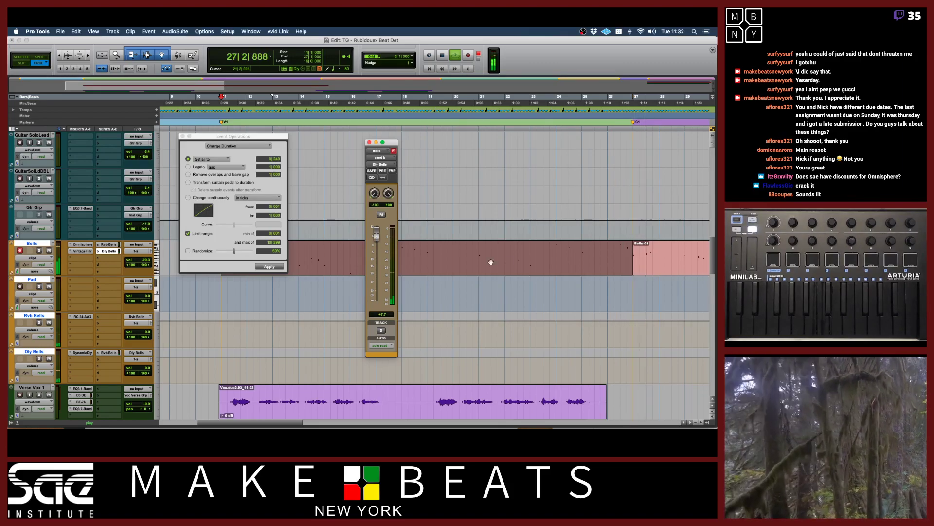
key(space)
Mute the Bells-03 clip in the C1 section.
scroll(507, 262, right, 10)
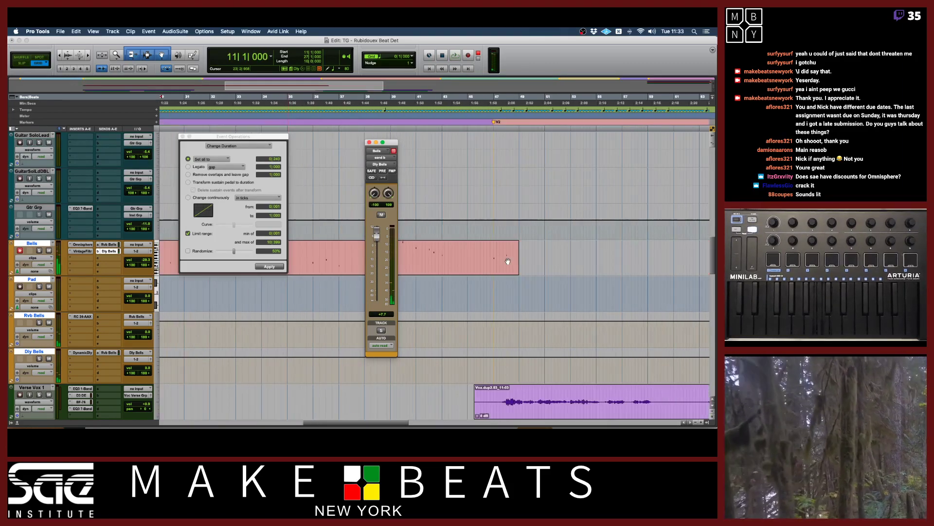
click(436, 261)
key(super+m)
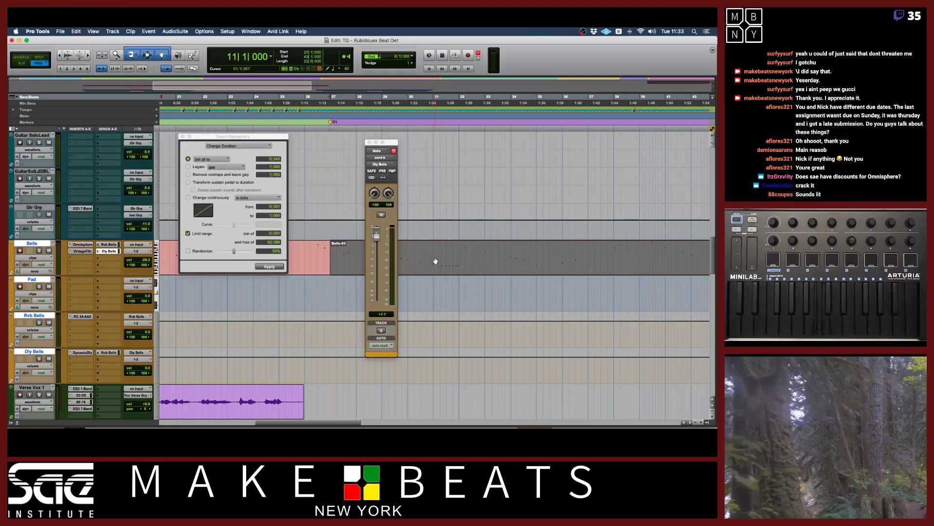
key(super+bracketleft)
key(super+bracketleft)
key(super+bracketleft)
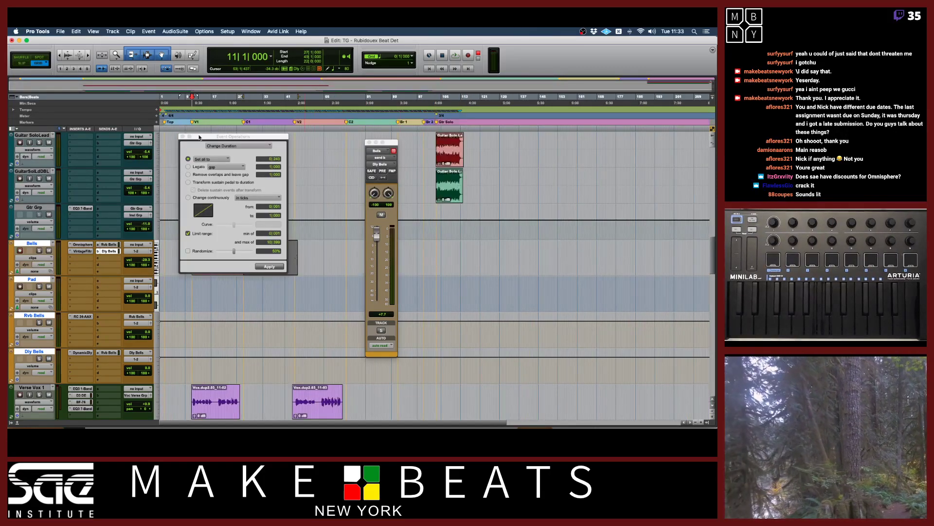
Move the floating windows clear of the Bells clips and set the Edit window grid to 1 bar.
drag(205, 139, 71, 232)
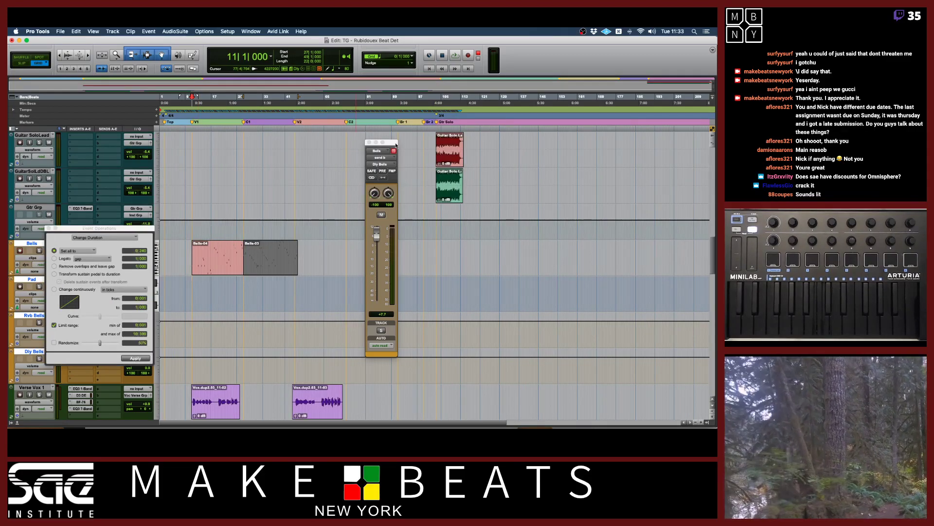
drag(396, 145, 503, 143)
click(221, 265)
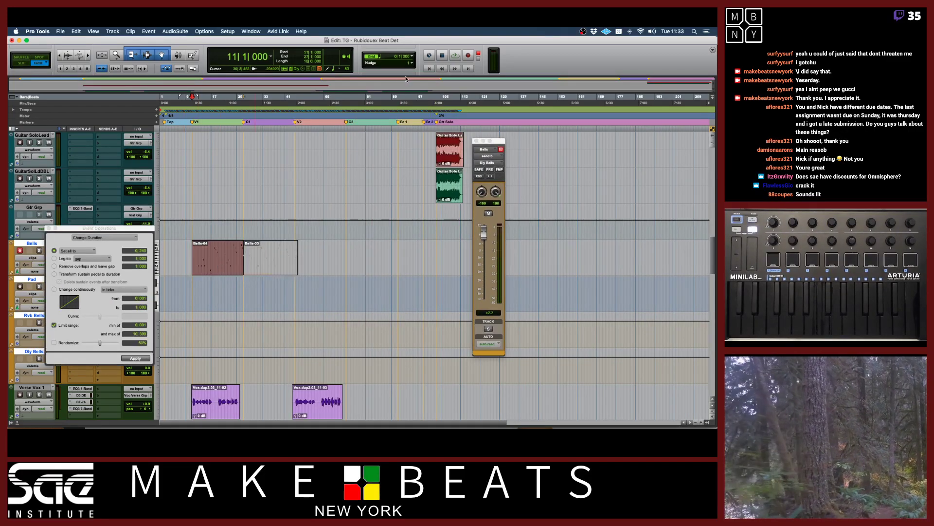
click(414, 55)
click(429, 44)
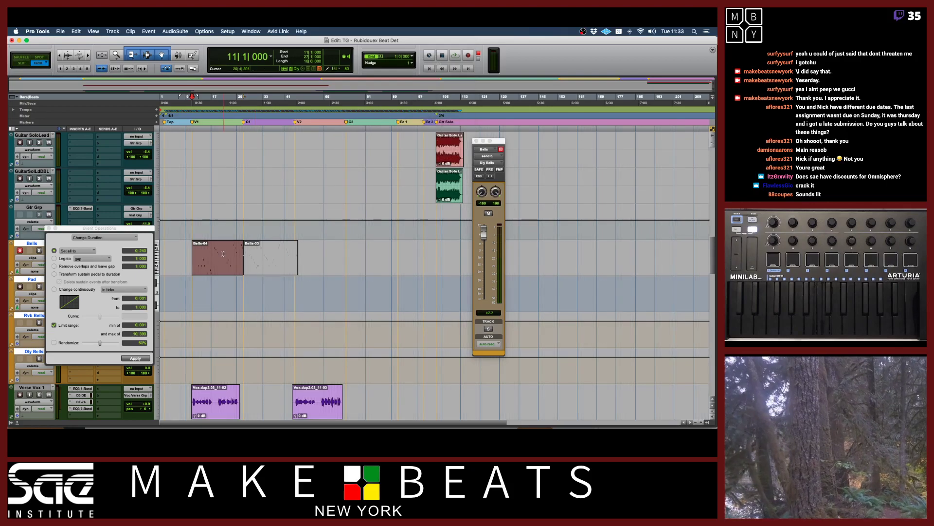
Copy the first half of the Bells-04 clip to the start of the V2 section on the Bells track.
drag(211, 271, 306, 273)
key(t)
key(t)
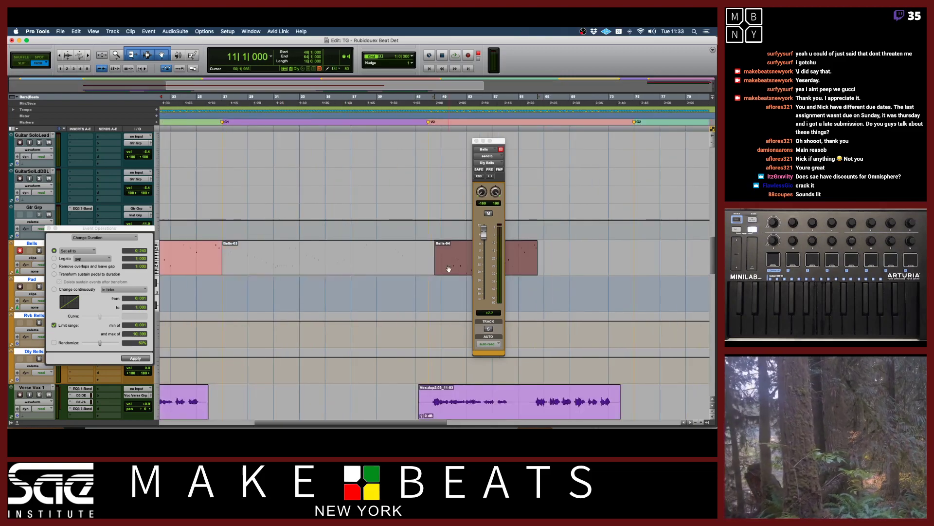
drag(449, 269, 444, 270)
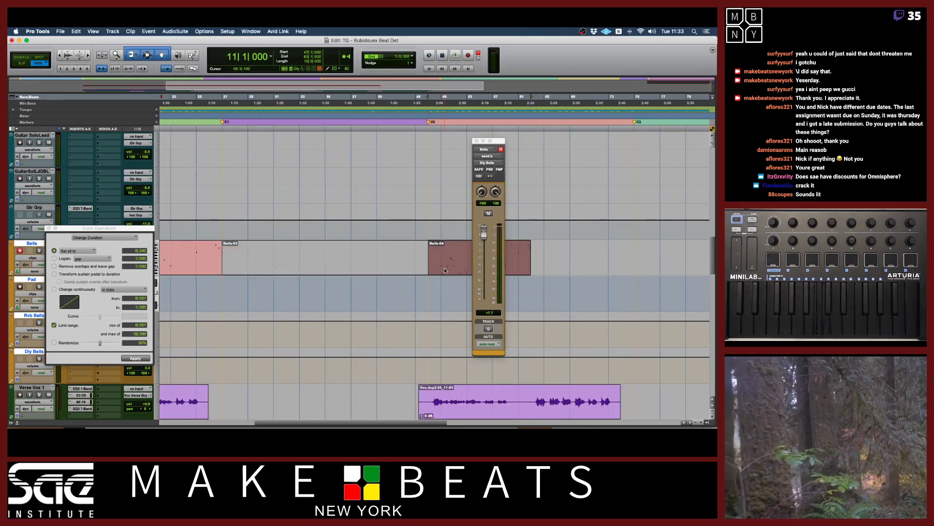
key(r)
key(r)
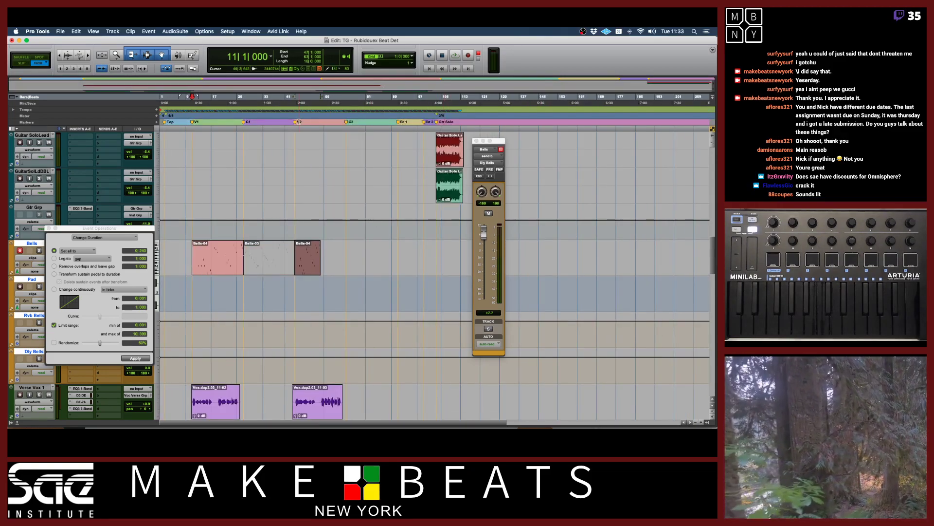
Play back the song from the V2 section at a closer zoom, moving the send window off the Bells-04 clip.
key(space)
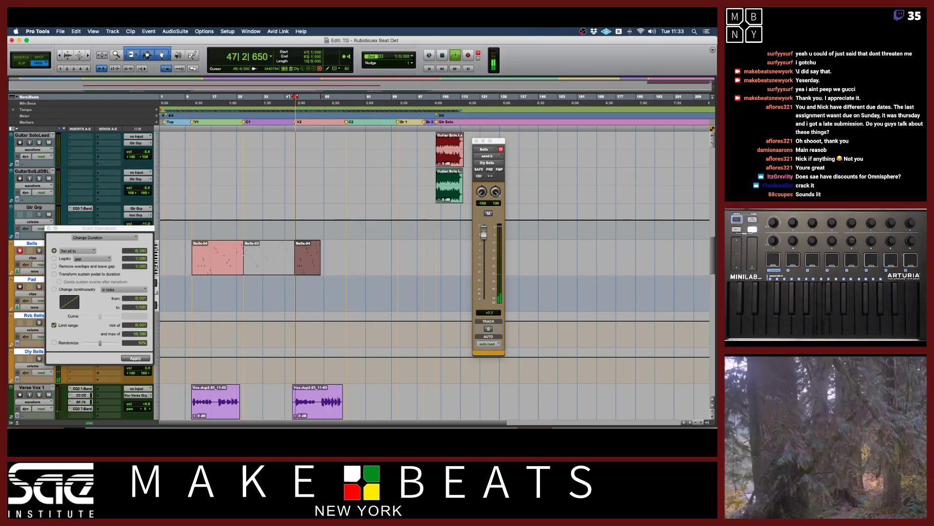
key(t)
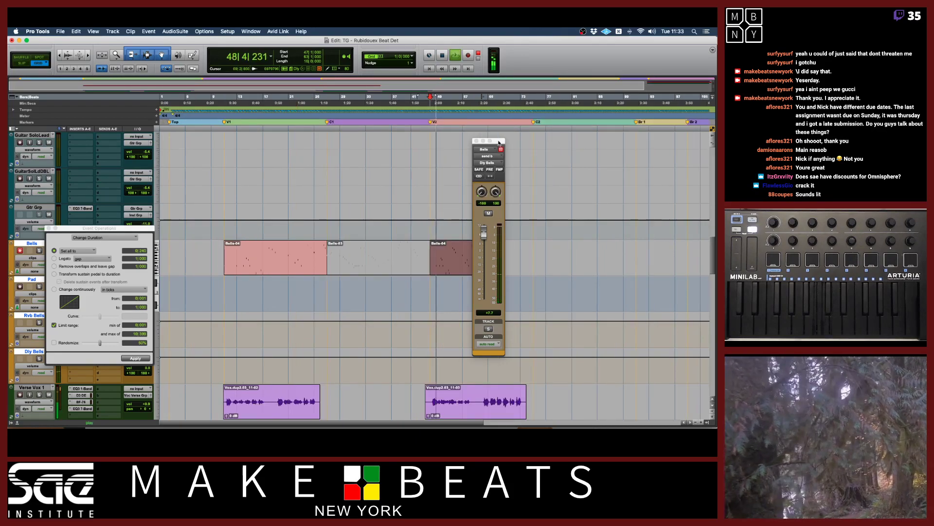
drag(495, 141, 572, 250)
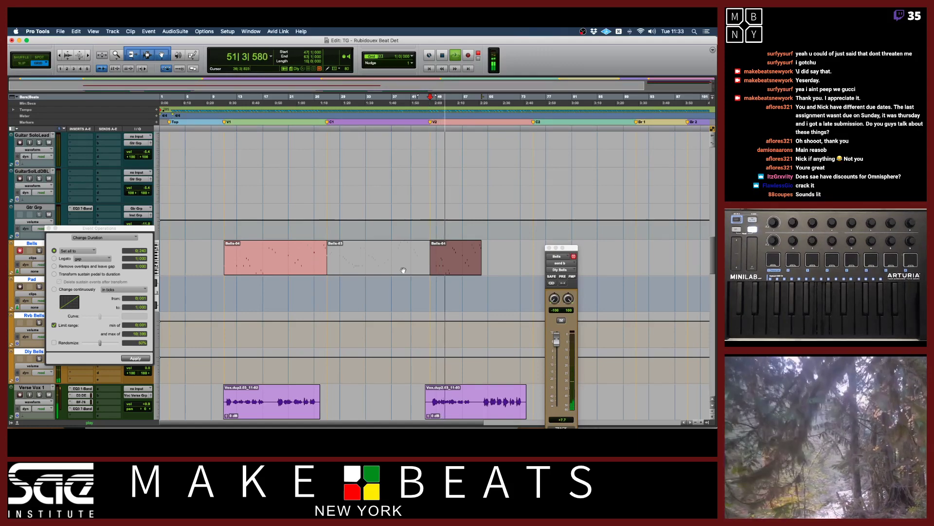
key(space)
mouse_move(458, 269)
mouse_down()
mouse_move(257, 267)
mouse_move(361, 277)
mouse_move(446, 265)
mouse_up()
key(space)
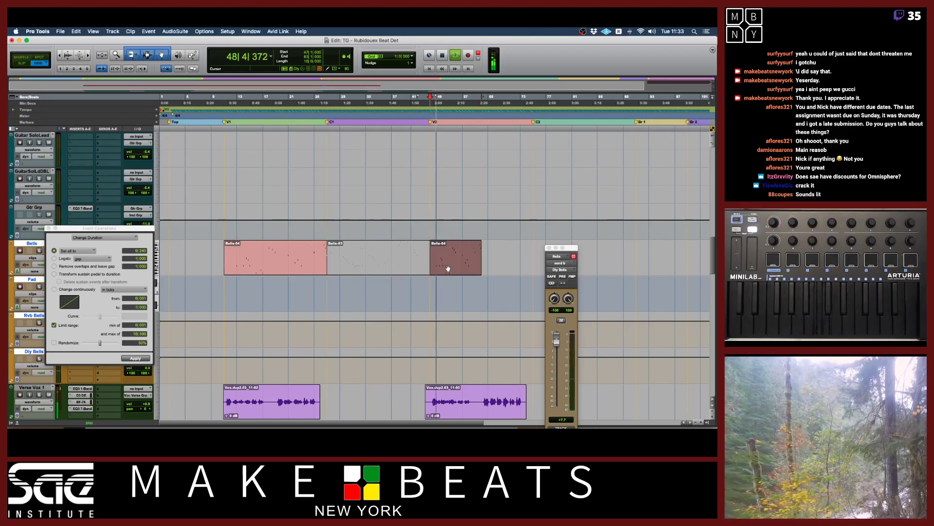
Try to paste a copy of the V1 section's Bells-04 clip over the V2 clip, and close the Event Operations window.
click(268, 270)
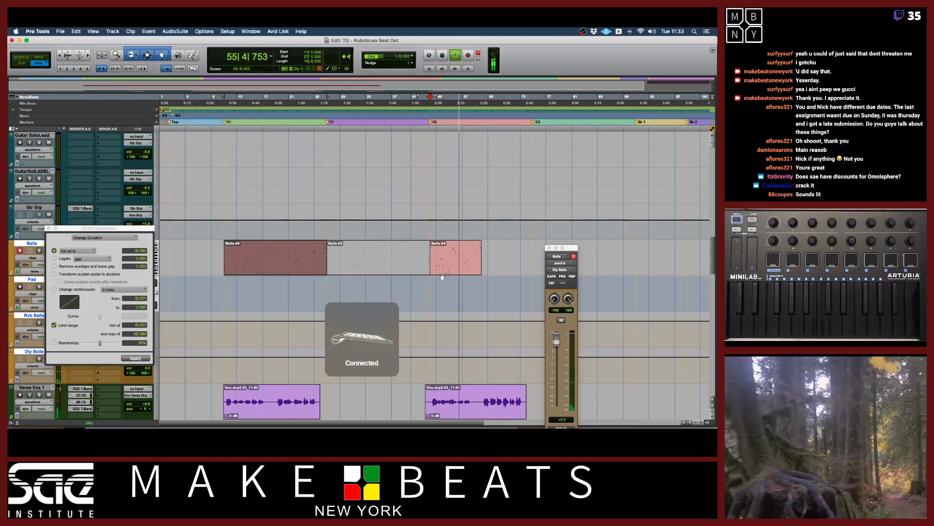
key(space)
click(247, 273)
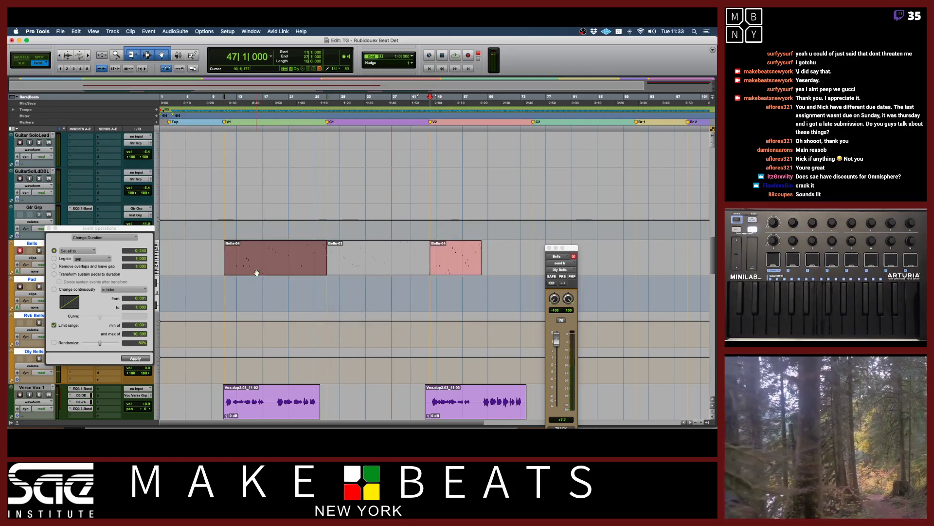
key(super+c)
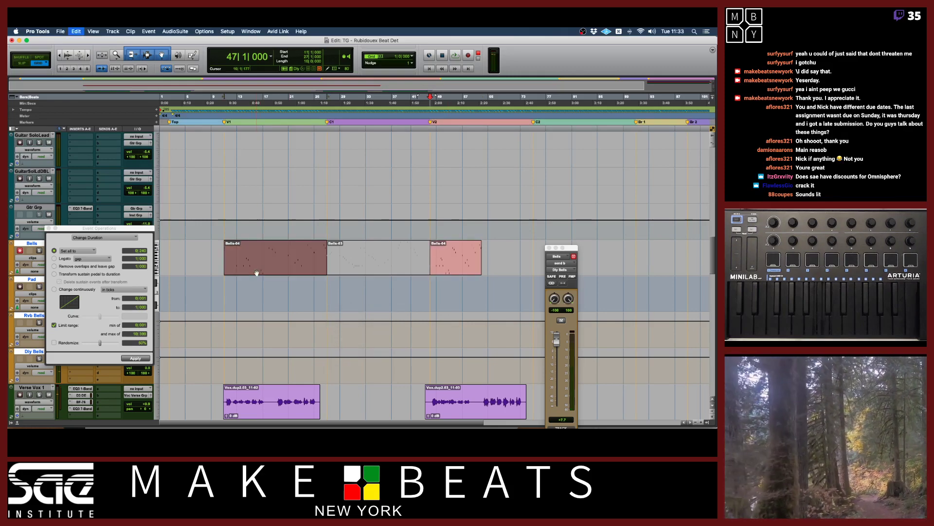
click(443, 262)
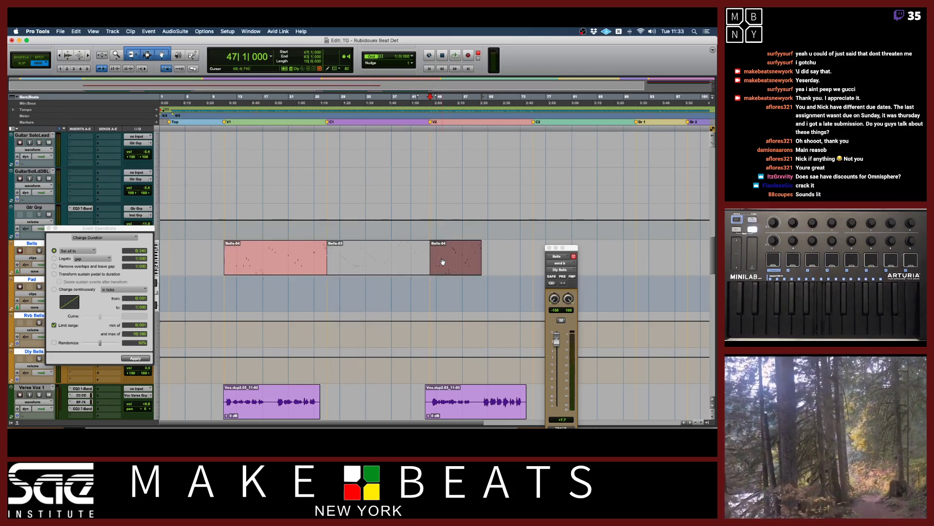
key(super+v)
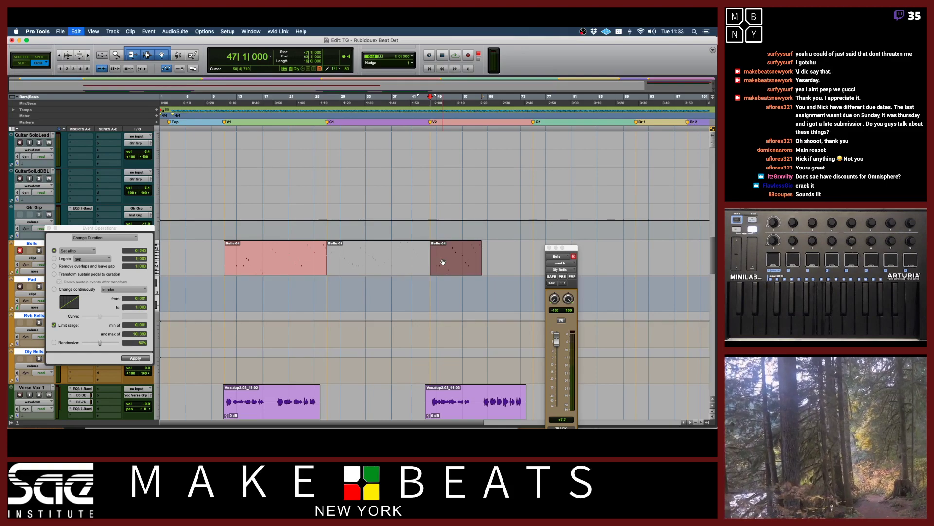
click(253, 269)
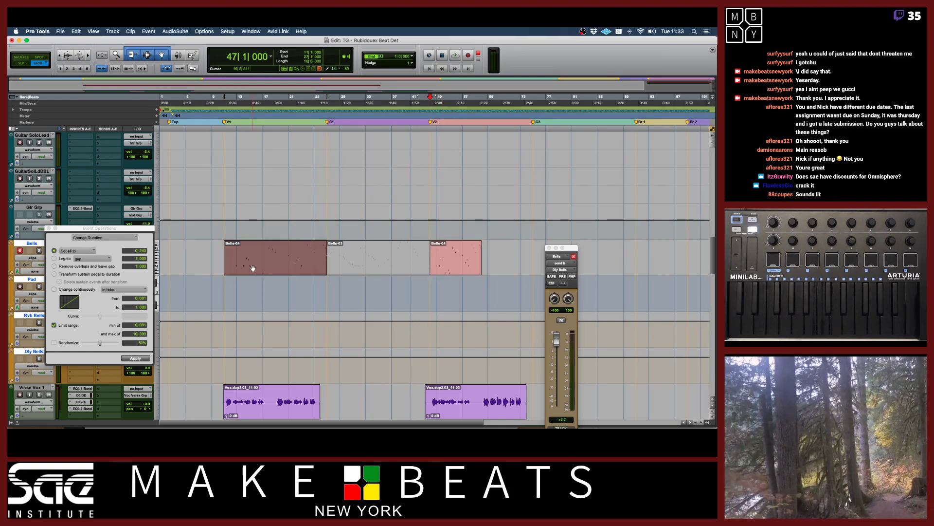
click(49, 229)
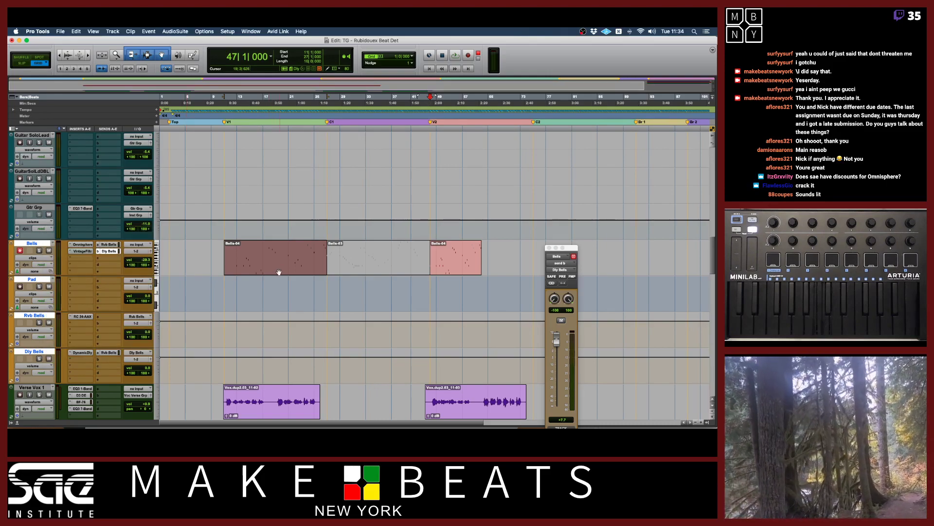
Copy the V1 section's Bells-04 clip to the start of C2 and delete the shorter Bells-04 clip from V2.
drag(273, 267, 472, 282)
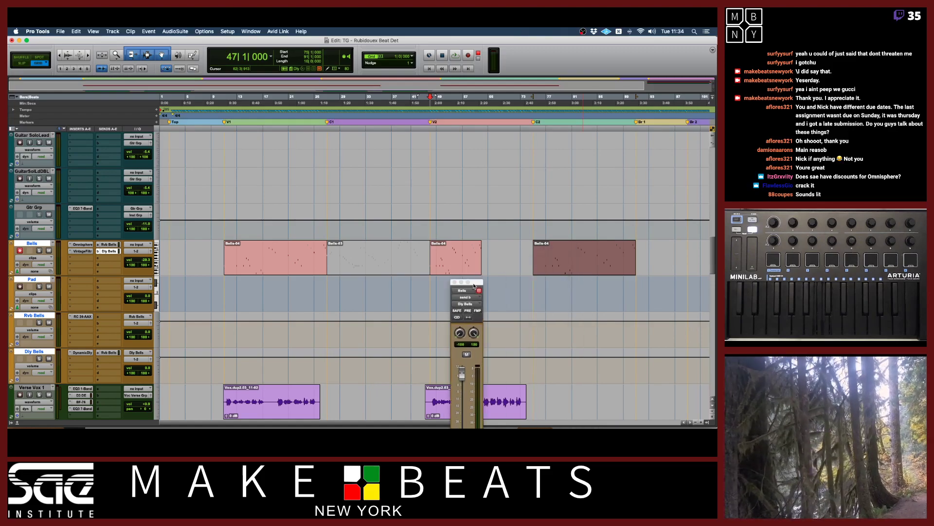
click(464, 263)
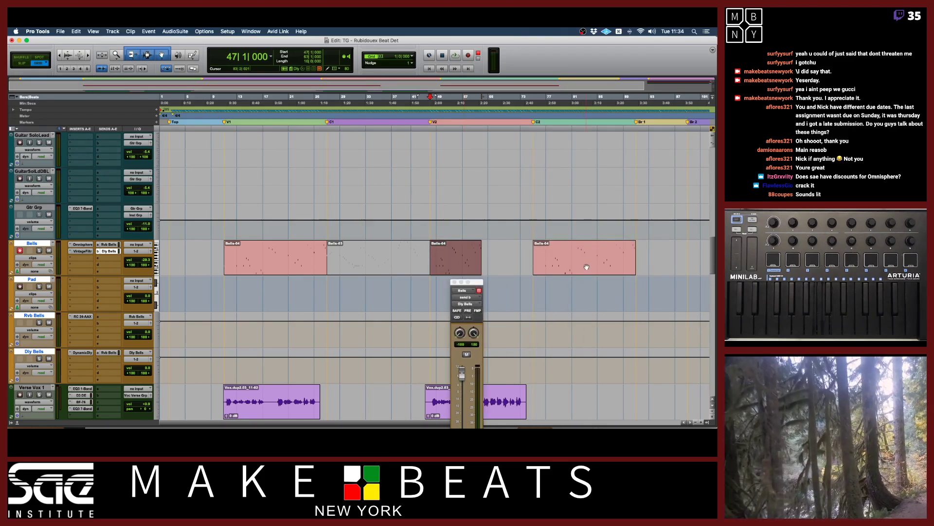
key(Delete)
click(433, 251)
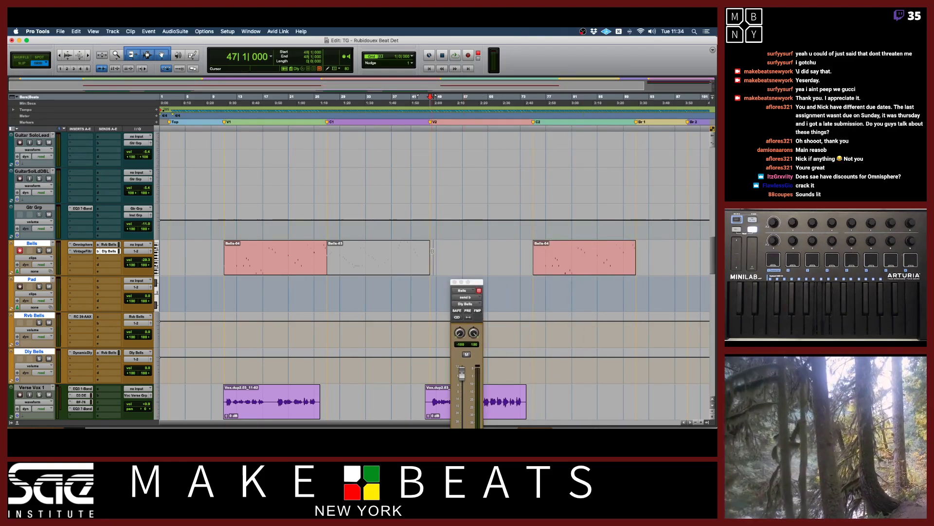
Examine the Bells track around the start of V2 and the clip edges in the neighbouring sections.
key(super+bracketright)
key(super+bracketright)
key(super+bracketright)
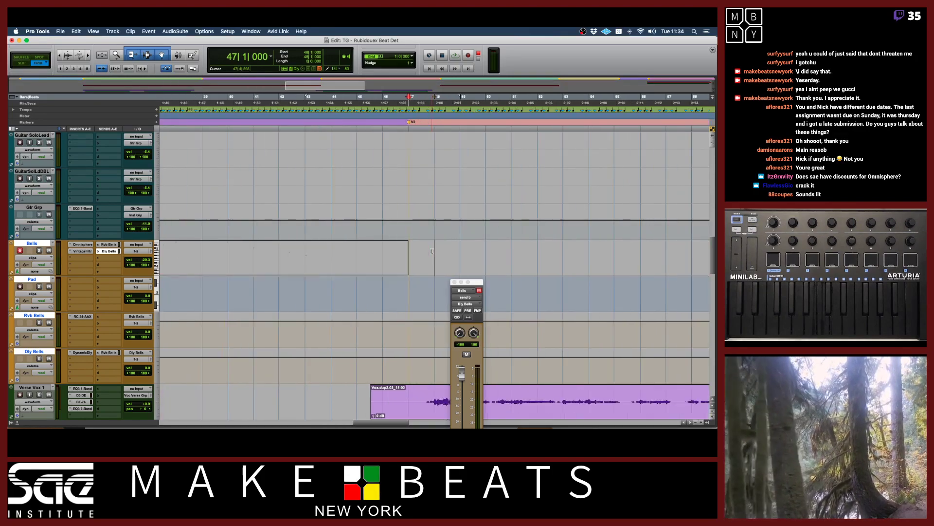
key(super+bracketright)
key(super+bracketright)
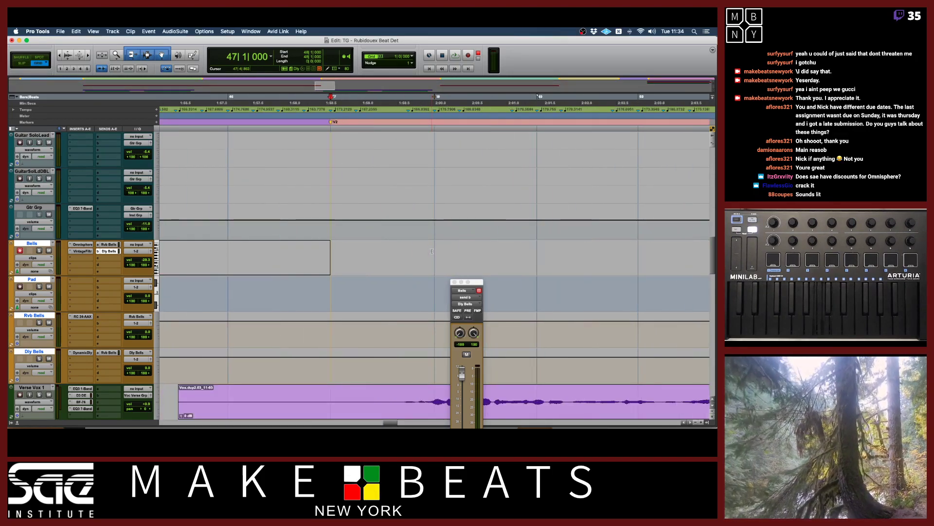
key(super+bracketleft)
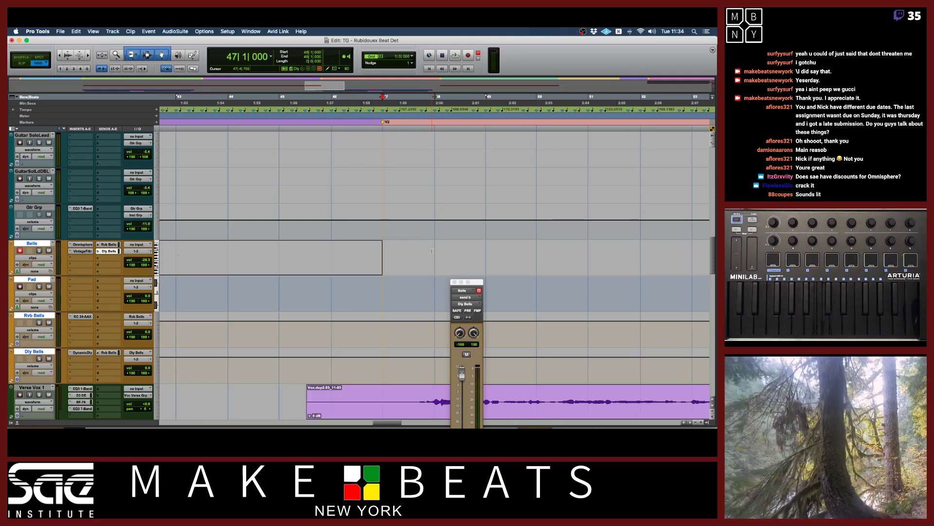
scroll(357, 156, left, 10)
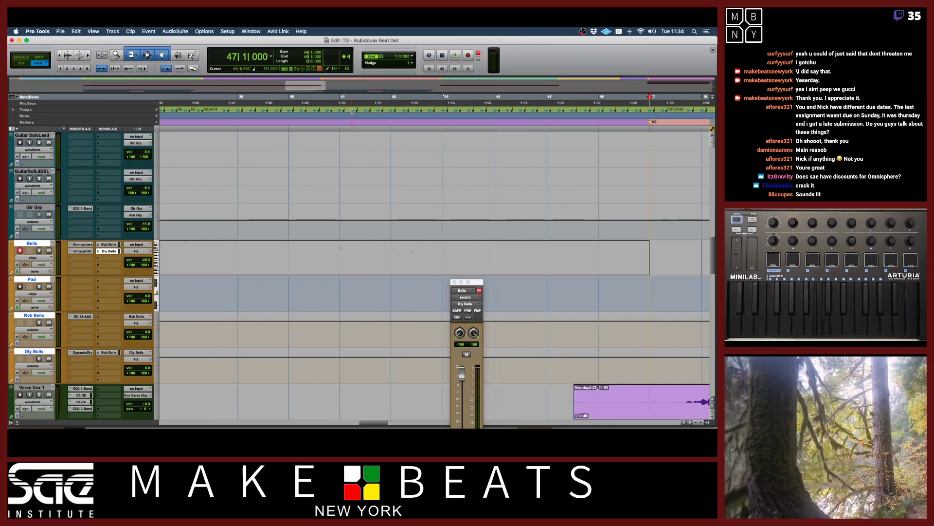
key(super+bracketright)
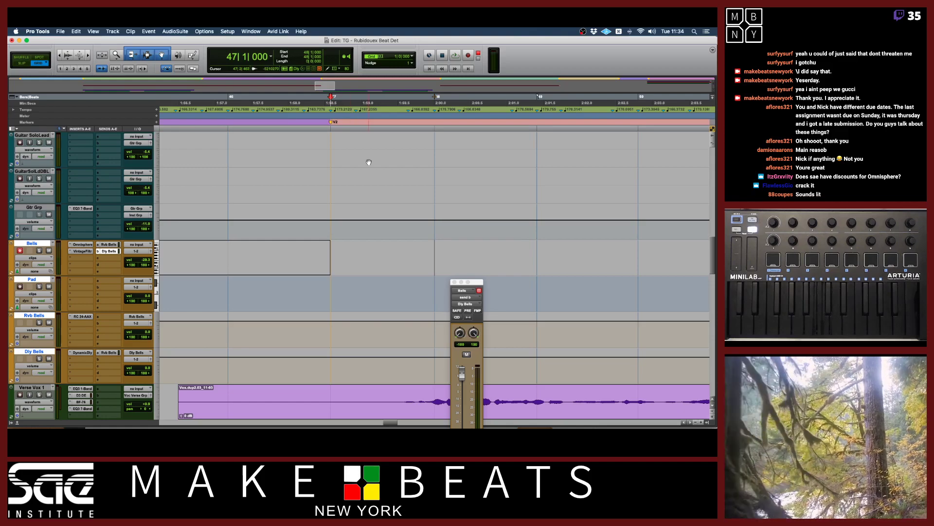
scroll(367, 160, left, 15)
scroll(369, 162, right, 15)
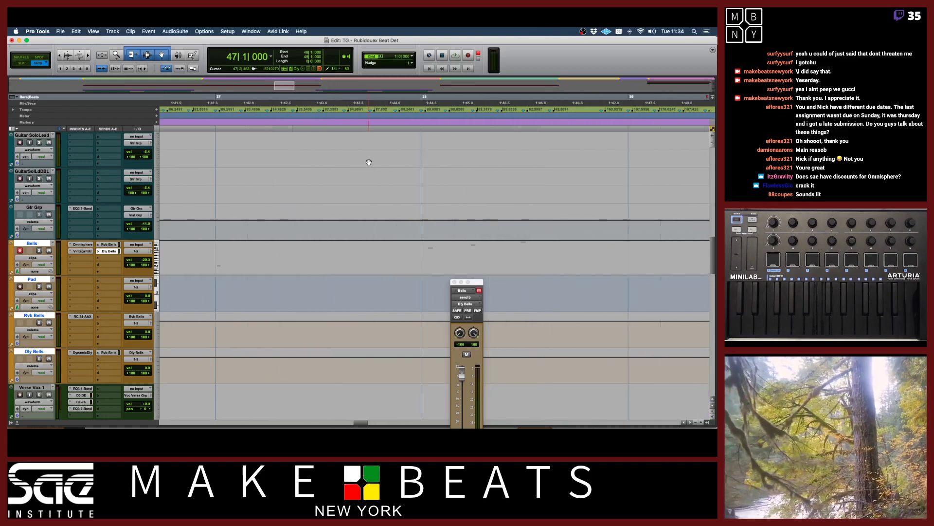
key(super+bracketleft)
key(super+bracketleft)
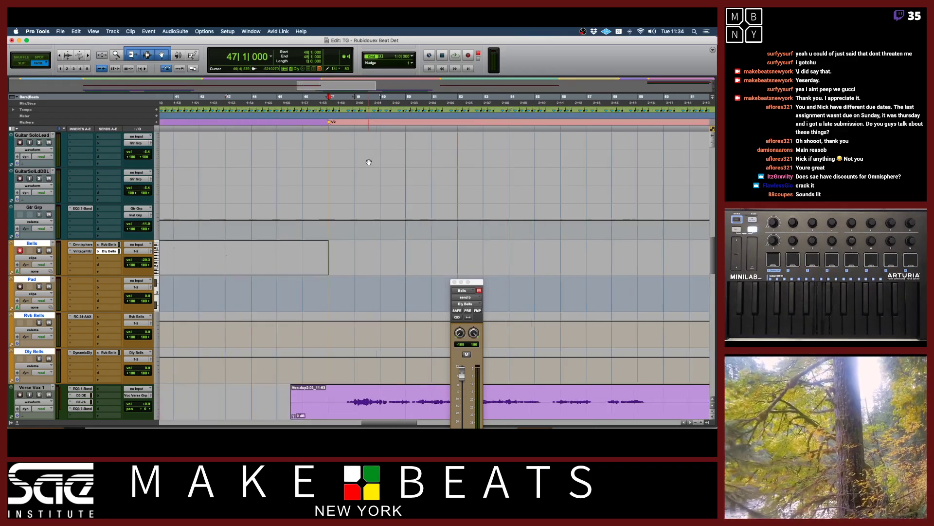
scroll(369, 162, left, 15)
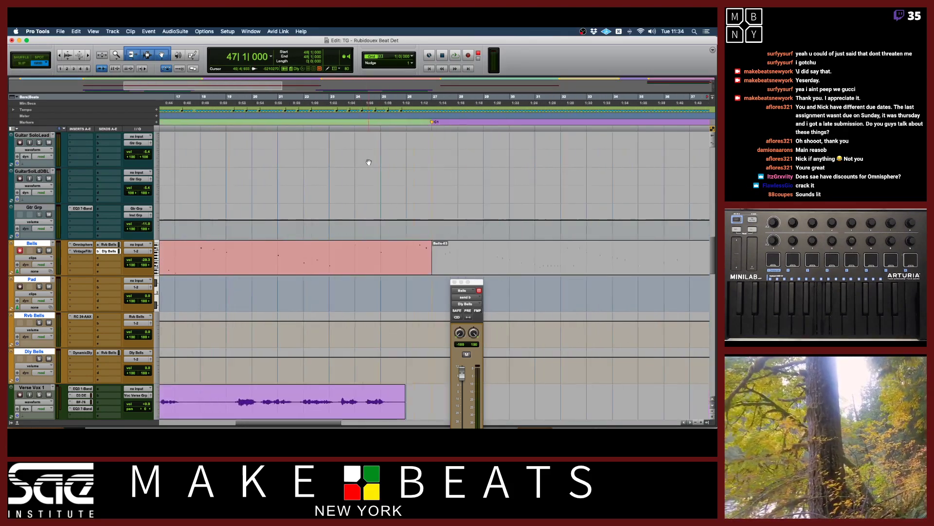
scroll(369, 162, right, 15)
scroll(369, 163, right, 5)
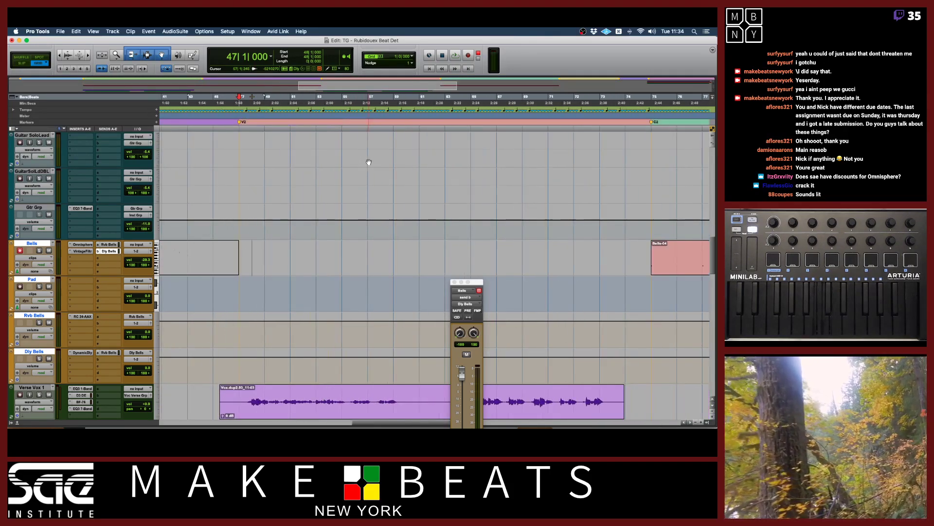
key(super+bracketleft)
key(super+bracketleft)
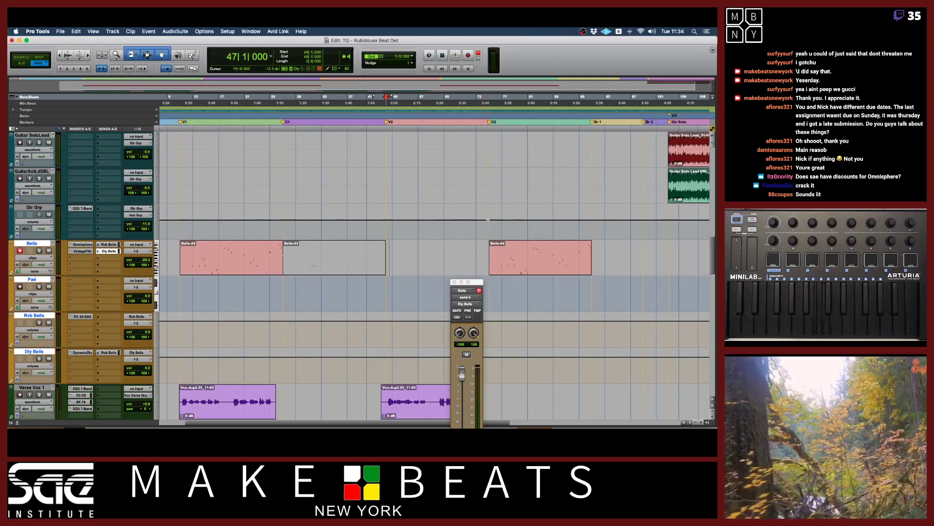
Restore the shorter Bells-04 clip at the start of V2 and remove the Bells-04 copy from C2.
drag(514, 261, 399, 263)
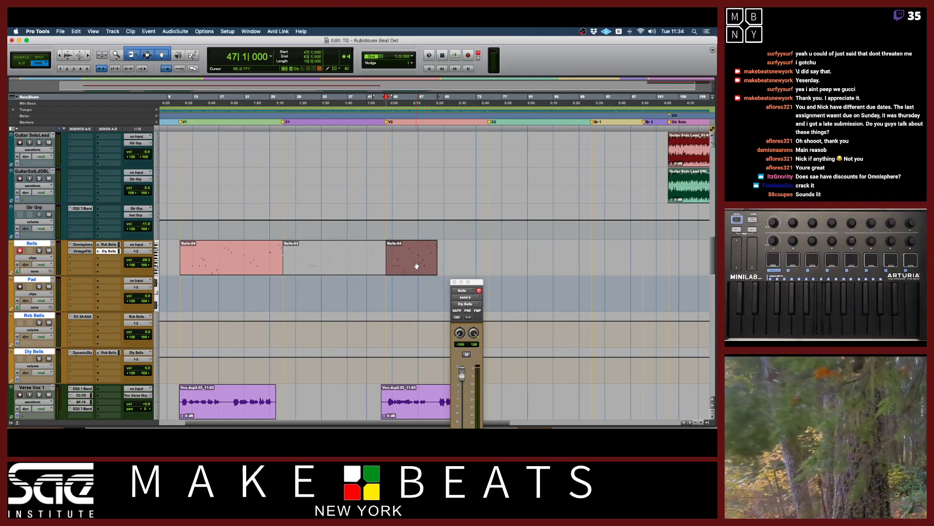
mouse_move(416, 265)
mouse_down()
mouse_move(555, 255)
mouse_move(407, 256)
mouse_move(417, 258)
mouse_up()
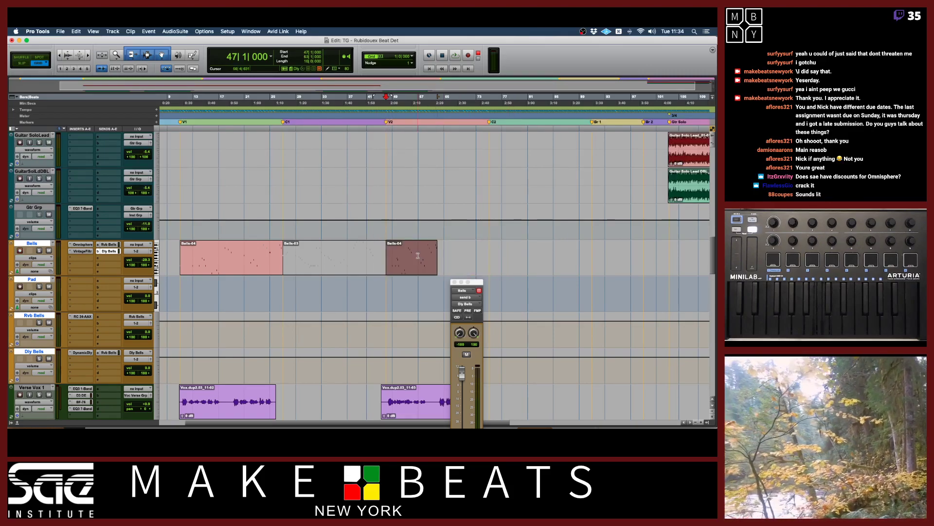
Examine the start of the V2 Bells-04 clip up close, along with the Bells-03 notes in C1 and the following sections.
key(t)
key(t)
scroll(516, 206, right, 3)
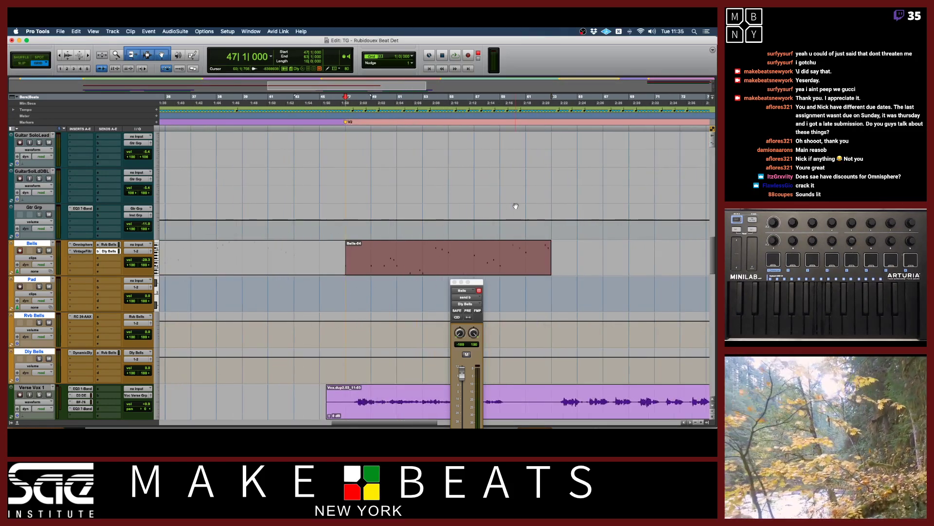
key(t)
key(t)
key(t)
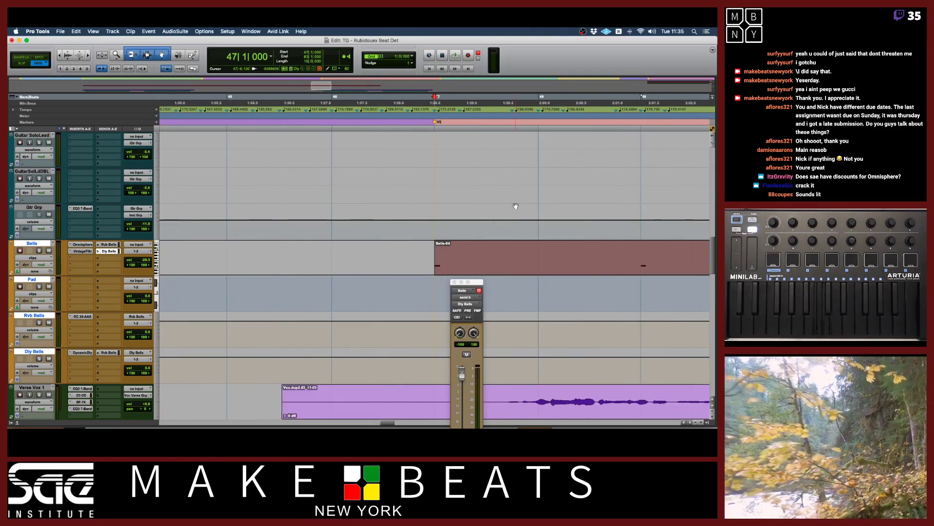
scroll(516, 206, left, 10)
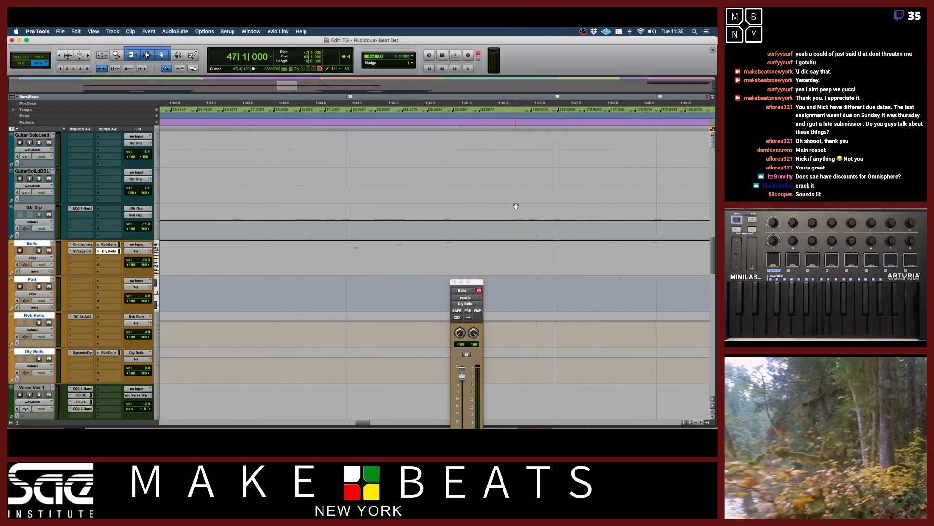
scroll(516, 206, left, 1)
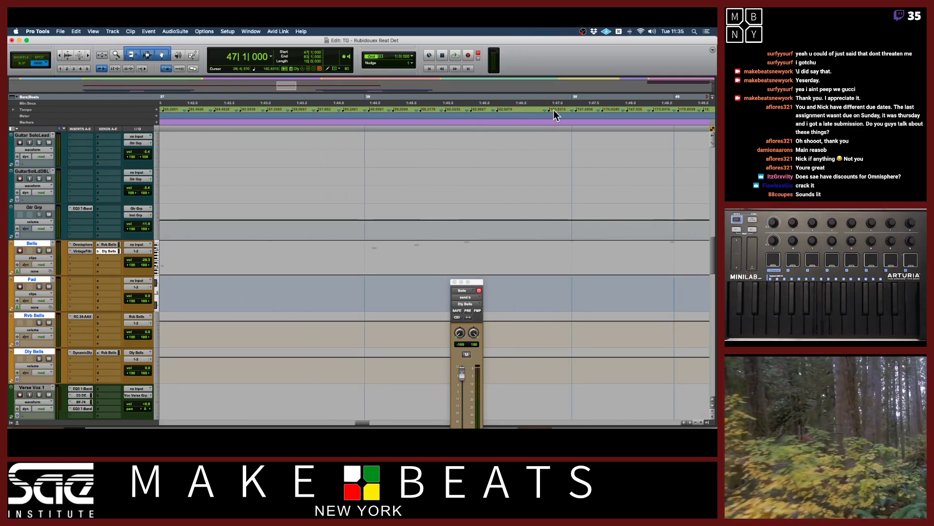
scroll(560, 149, right, 5)
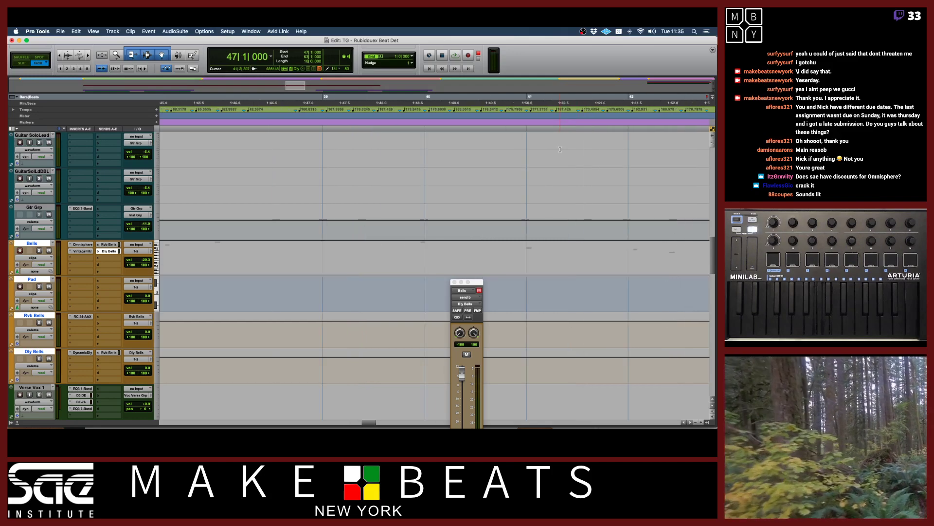
key(r)
key(r)
key(r)
key(r)
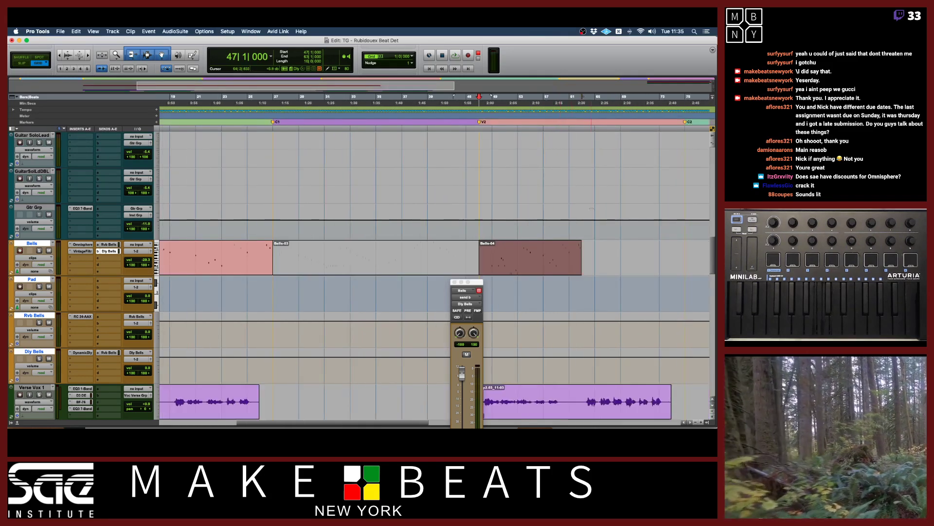
scroll(597, 260, right, 6)
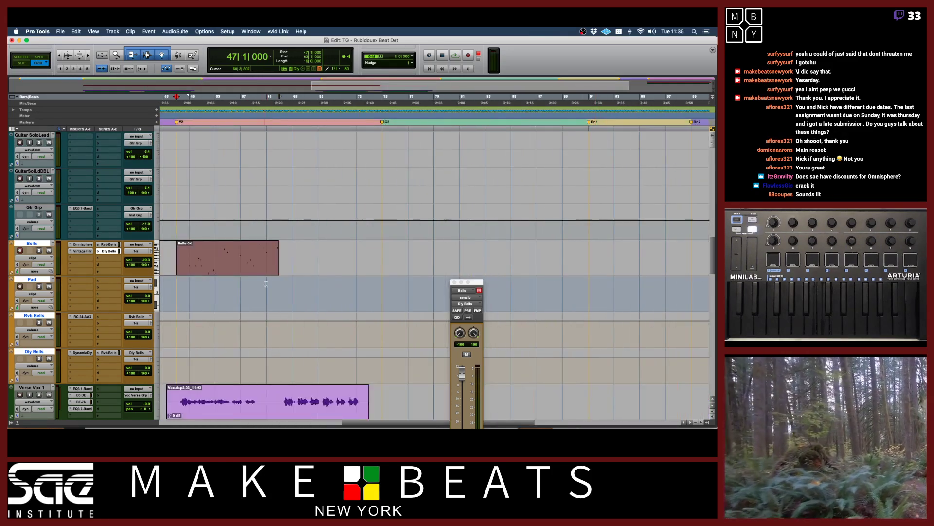
scroll(268, 282, left, 1)
Place the playback cursor at bar 64 and inspect the V2 Bells-04 clip's start at bar 47.
click(339, 104)
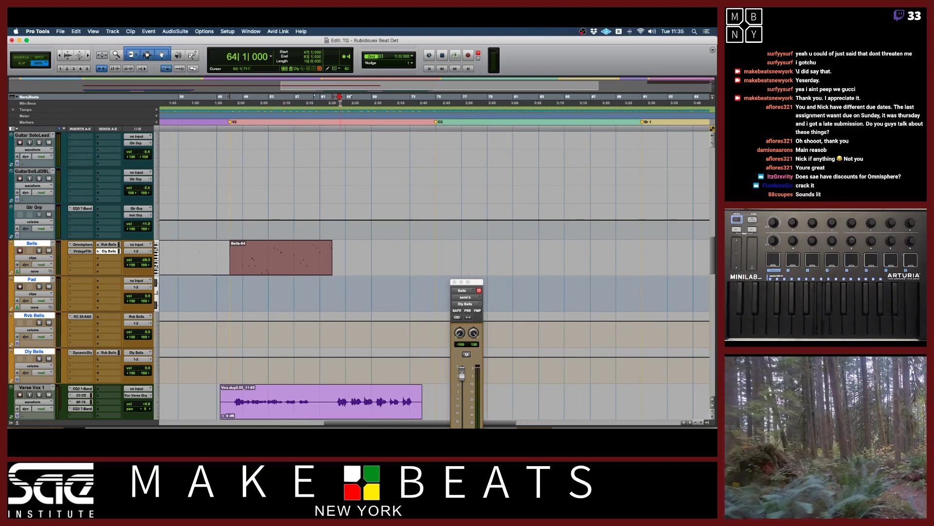
key(t)
key(t)
key(t)
key(t)
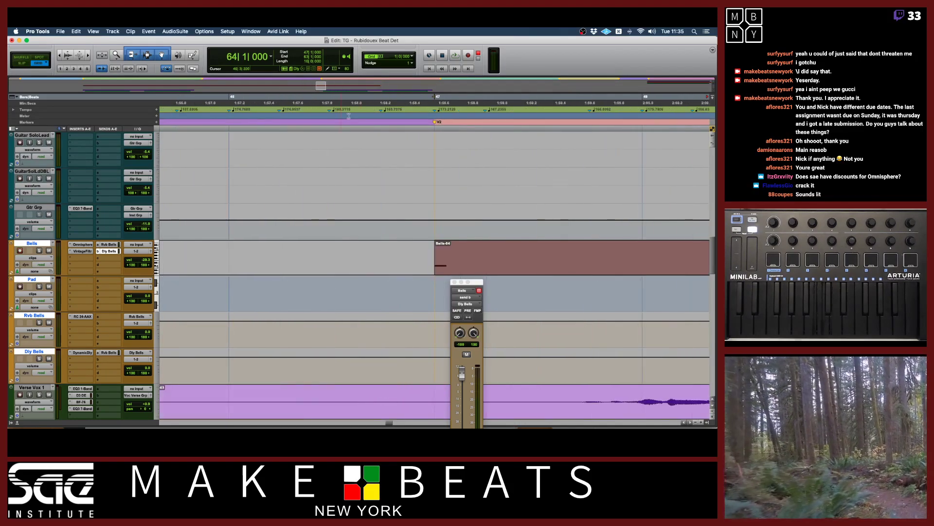
Add a marker memory location at bar 71, keeping the default name and settings.
key(t)
scroll(463, 211, right, 20)
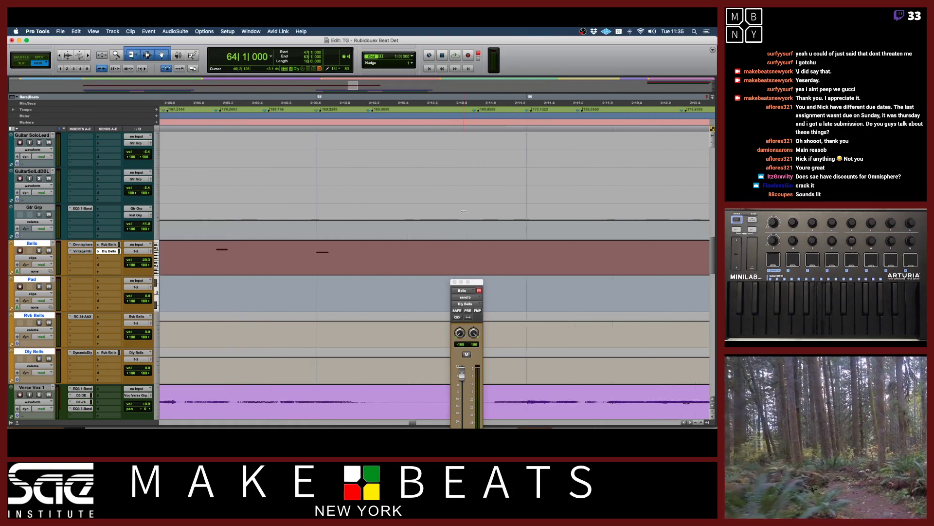
scroll(463, 211, right, 5)
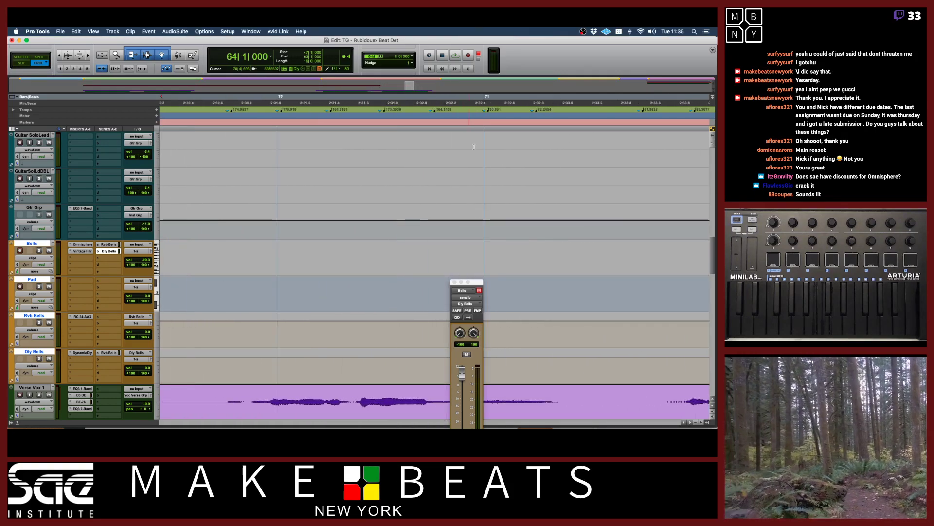
click(486, 101)
key(KP_Enter)
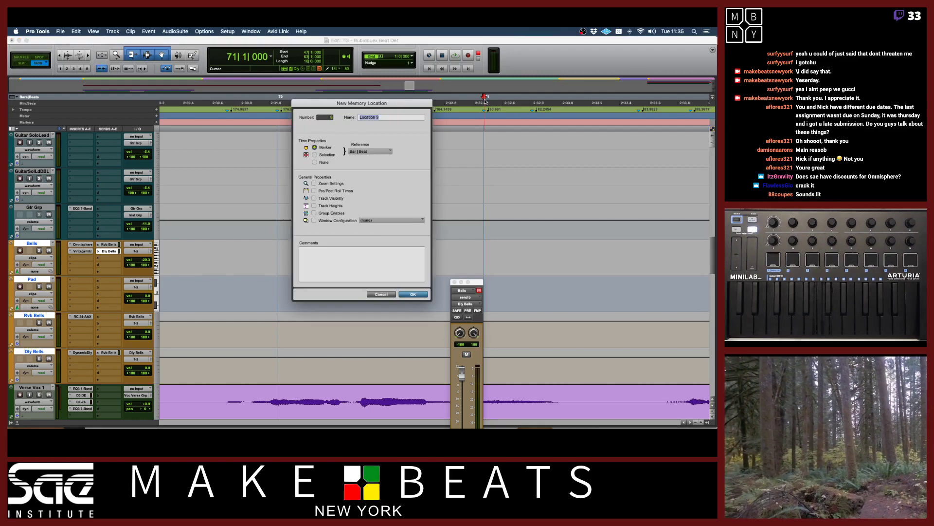
key(Return)
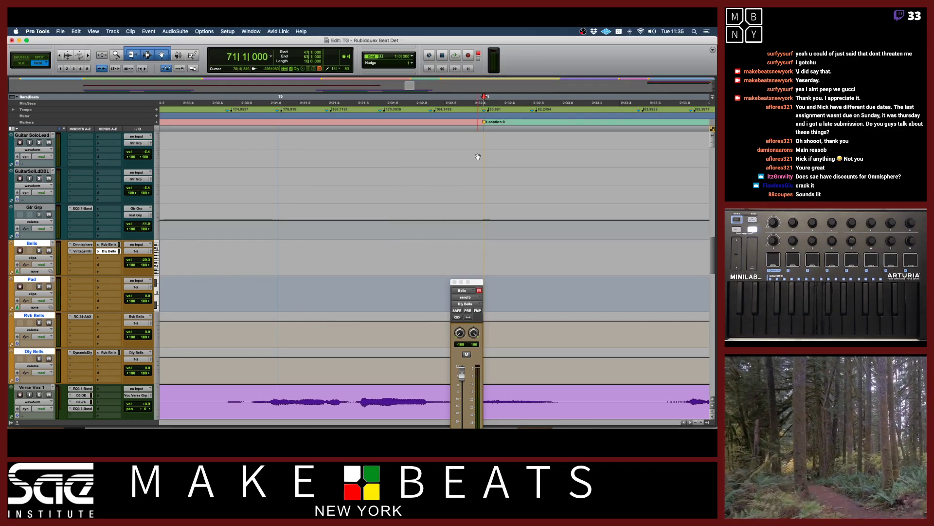
Select the Bells clip at the V2 marker and move the floating send window away from the track header area below.
click(506, 288)
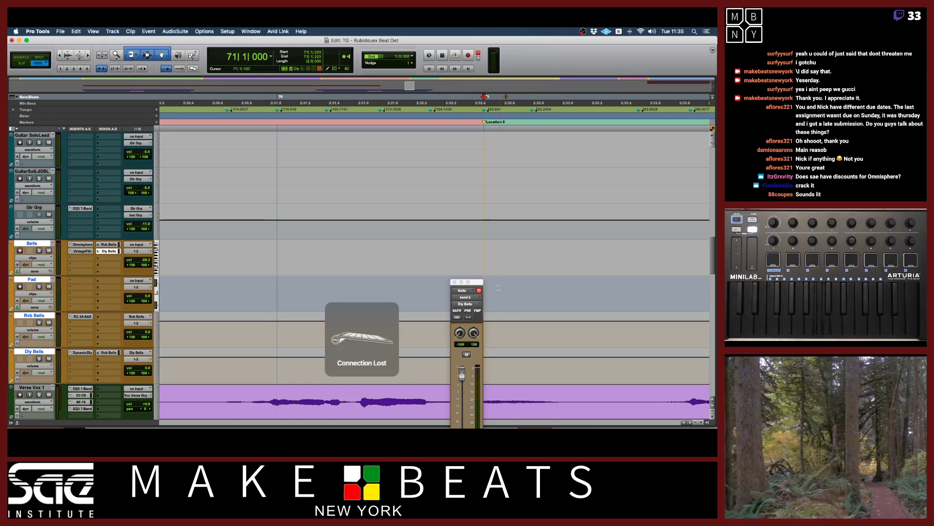
key(r)
key(r)
key(r)
key(r)
key(r)
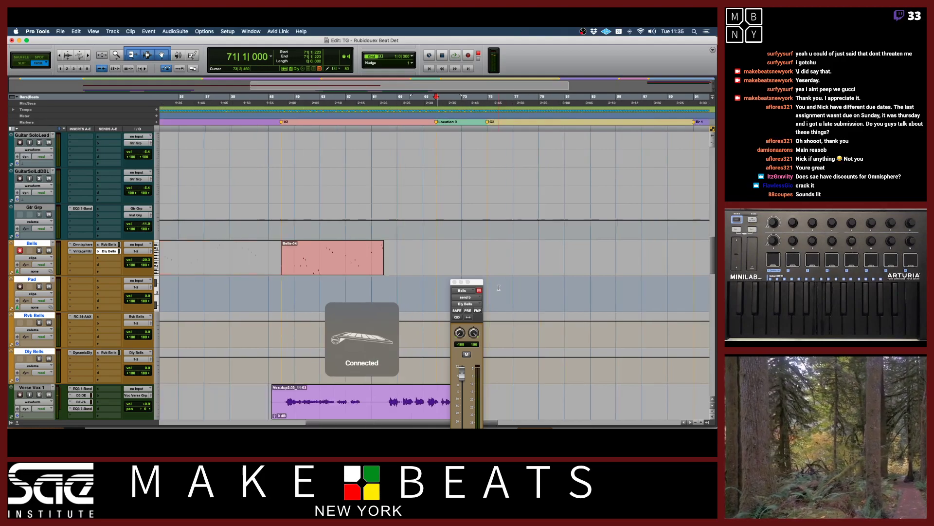
click(349, 265)
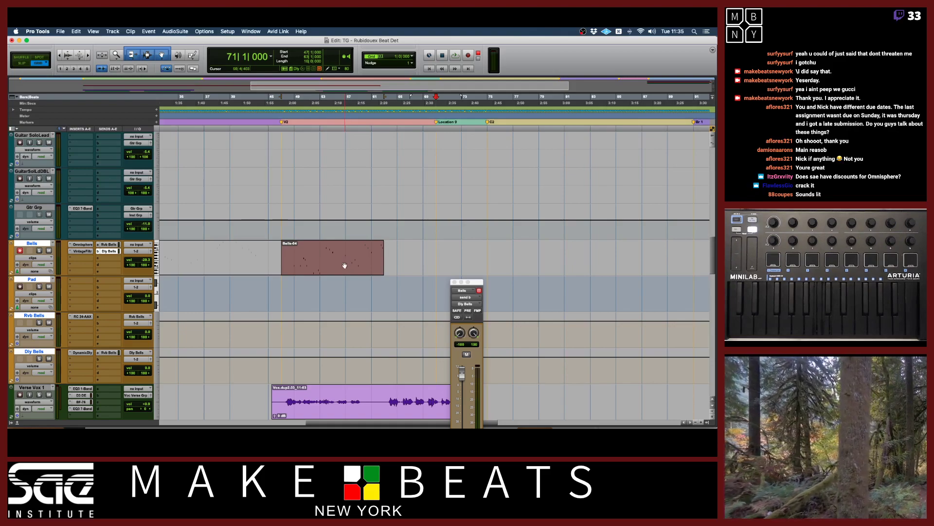
drag(476, 282, 460, 197)
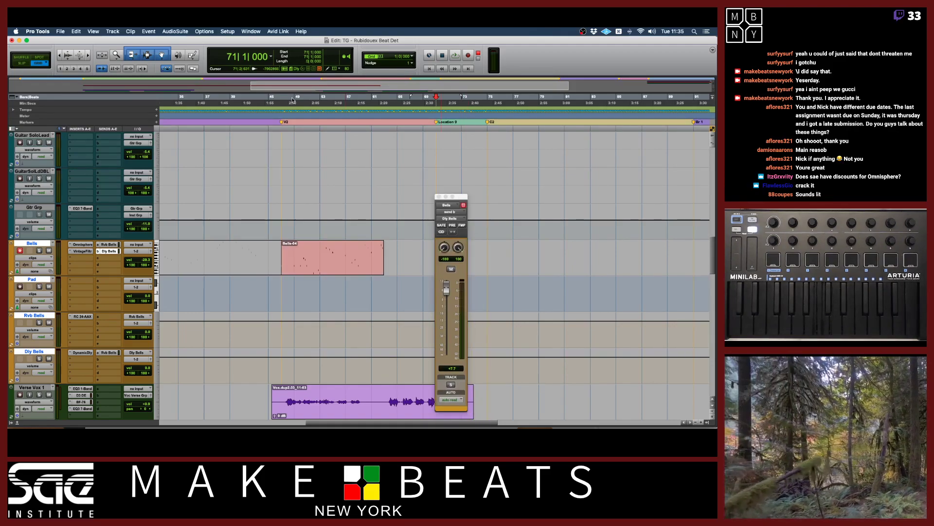
Examine the Change Duration and Transpose settings in the Event Operations window.
key(alt+0)
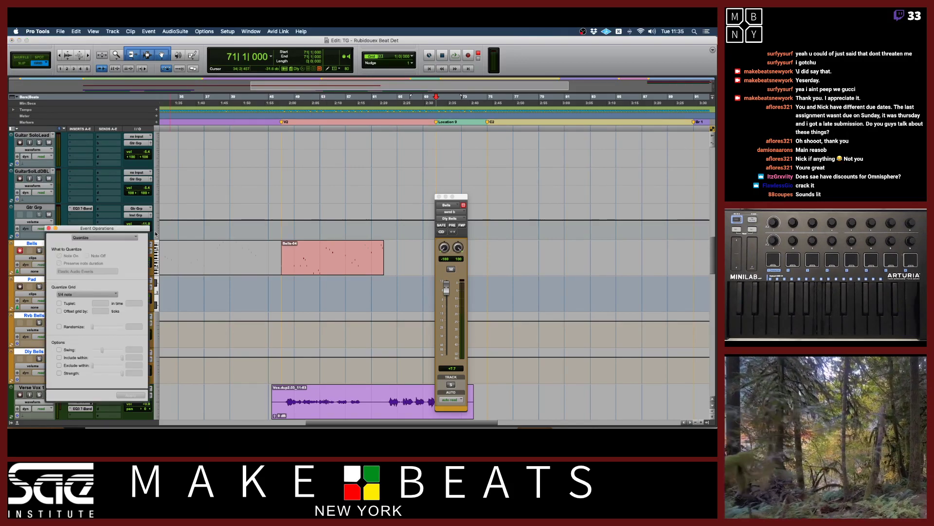
drag(123, 229, 369, 135)
click(344, 145)
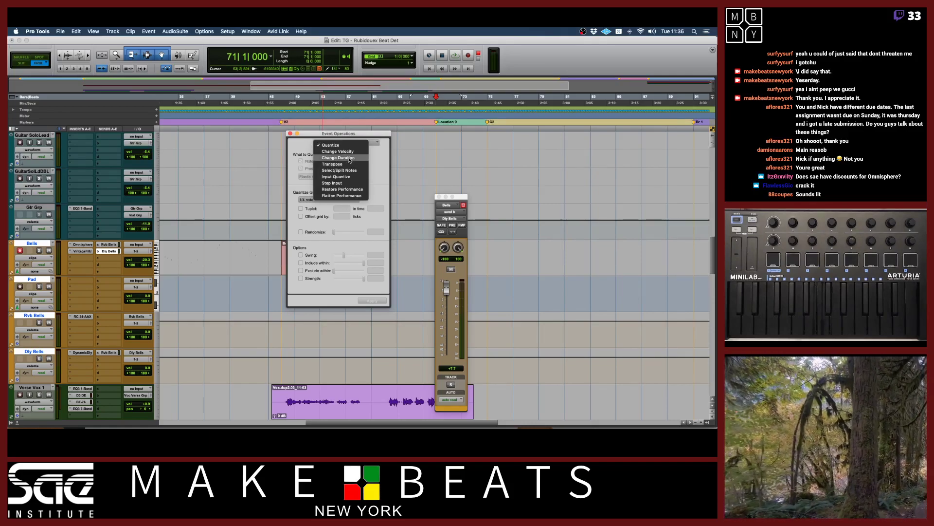
click(350, 158)
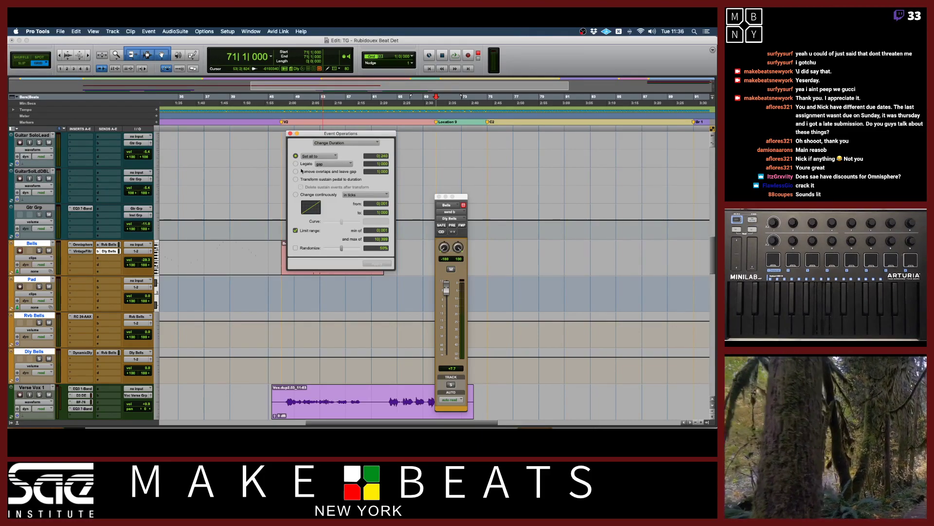
click(317, 156)
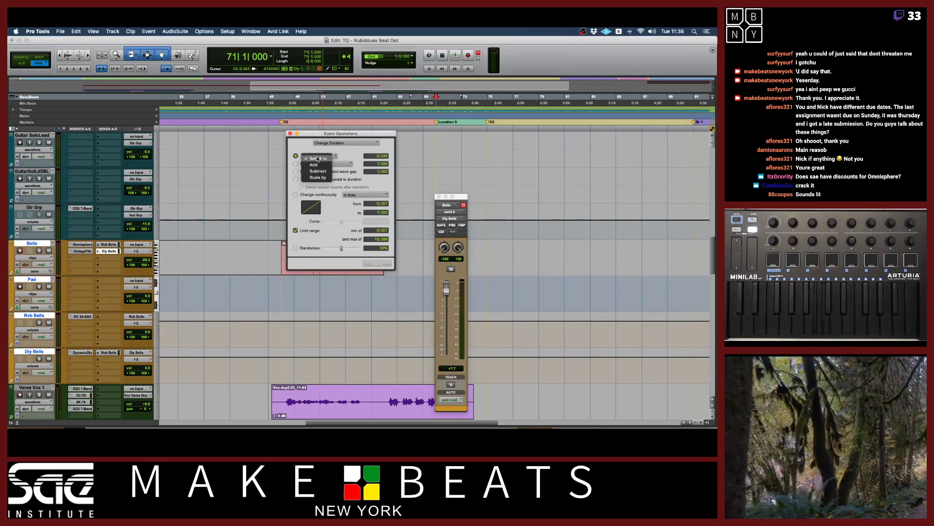
click(346, 150)
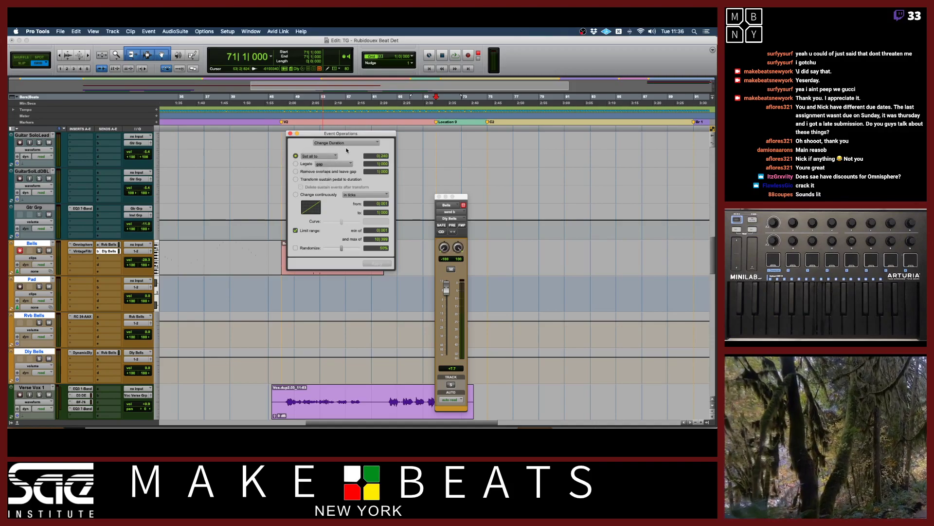
click(349, 145)
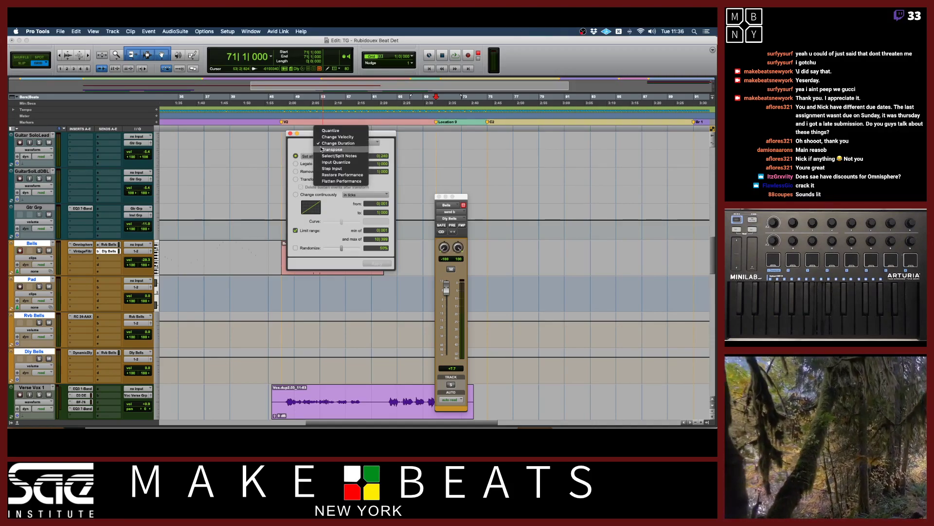
click(333, 150)
Look over the Time Operations choices, and close both operations windows and the Bells send window.
click(149, 31)
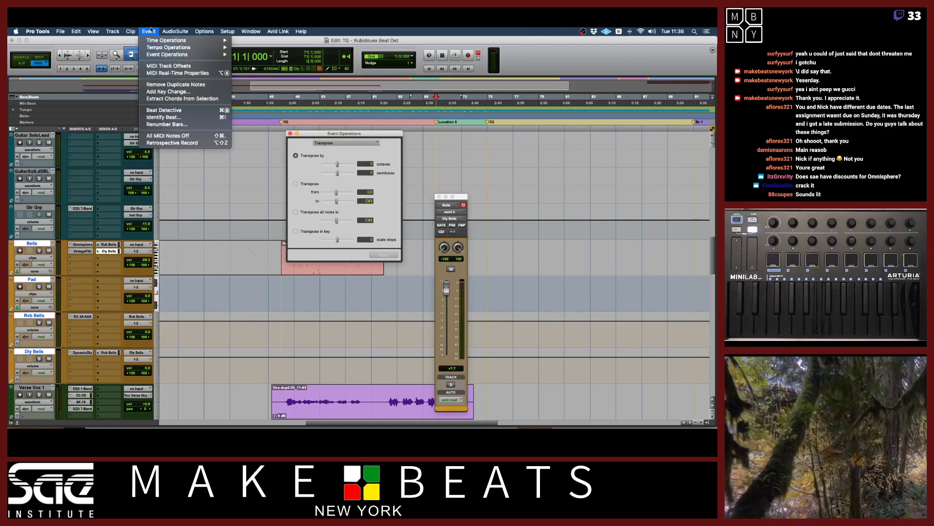
mouse_move(160, 48)
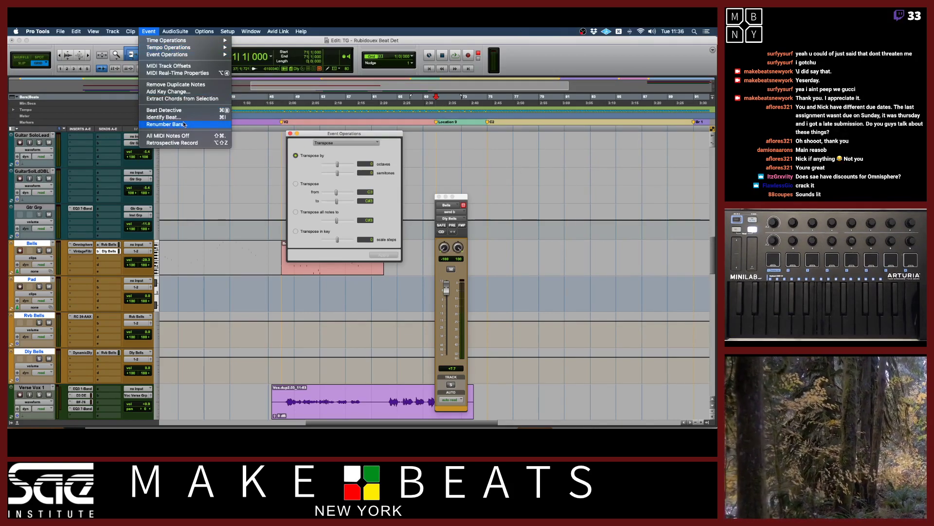
mouse_move(180, 58)
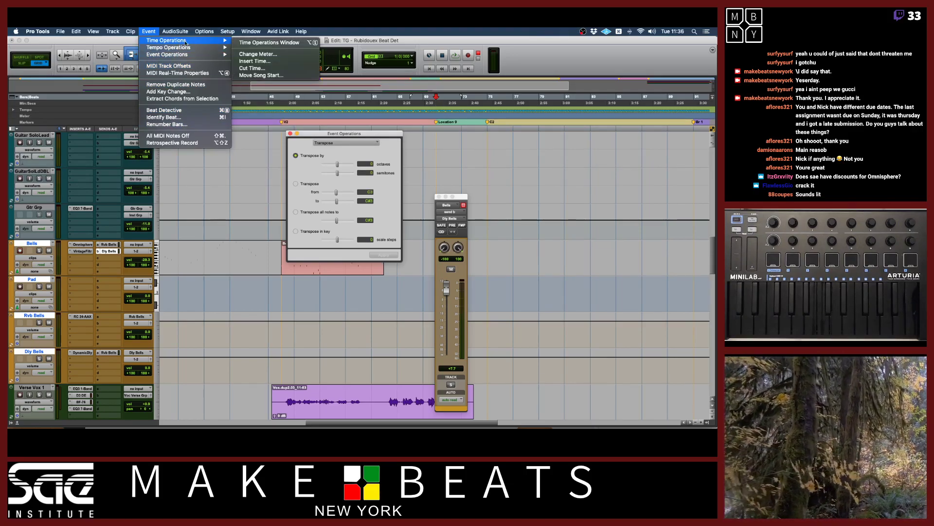
click(245, 46)
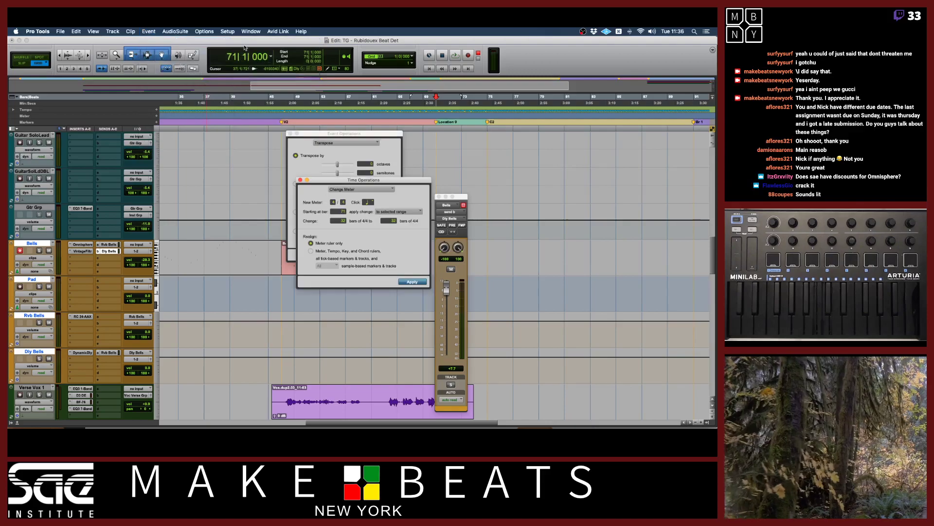
click(364, 191)
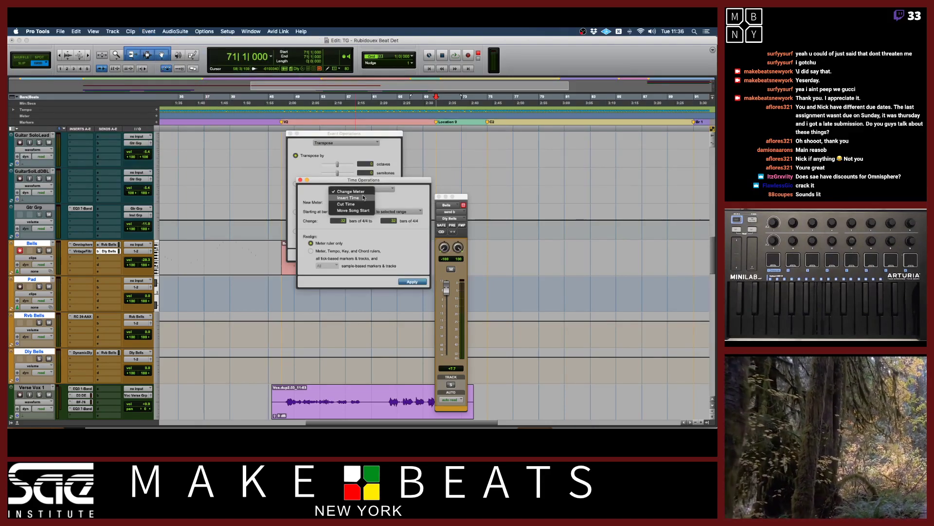
click(356, 144)
click(357, 144)
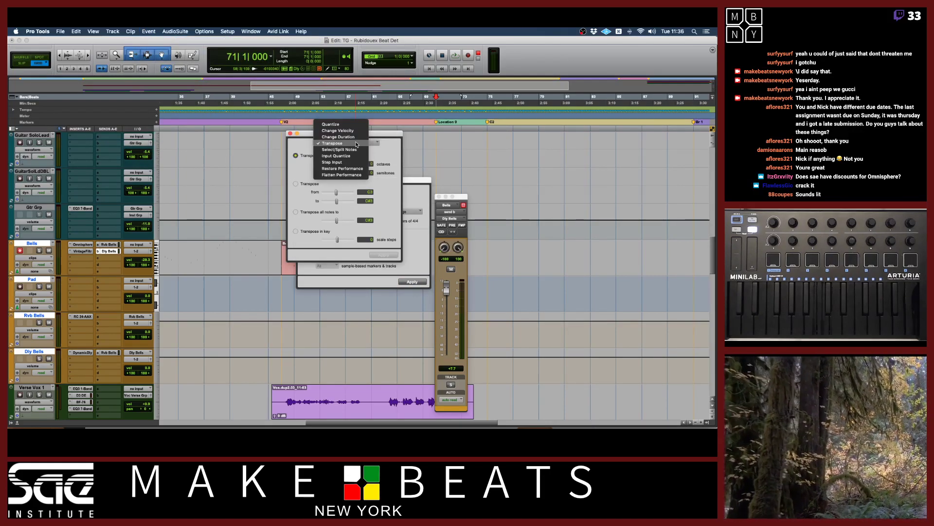
click(402, 144)
click(291, 133)
click(300, 180)
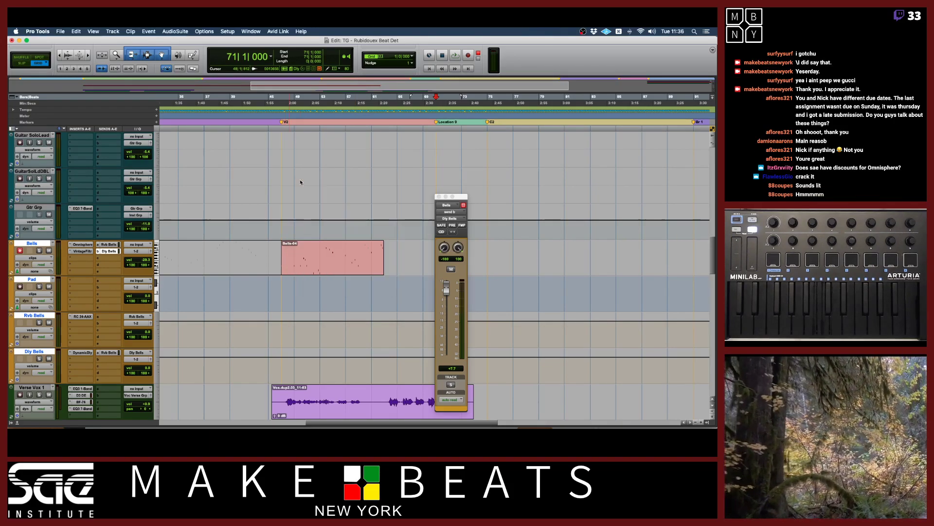
click(439, 196)
Time-stretch the Bells clip at V2 to end at the bar 71 marker, and extend it to the C2 marker.
click(356, 254)
click(356, 269)
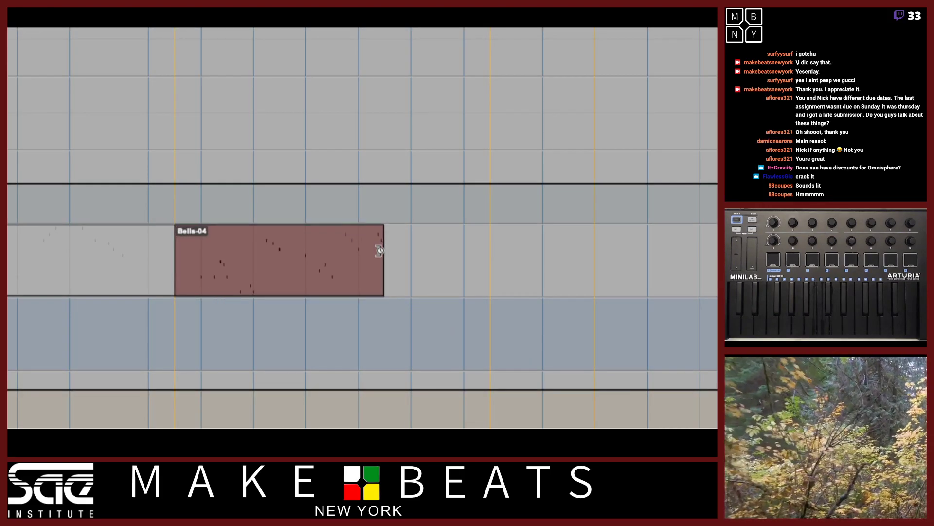
drag(380, 251, 496, 242)
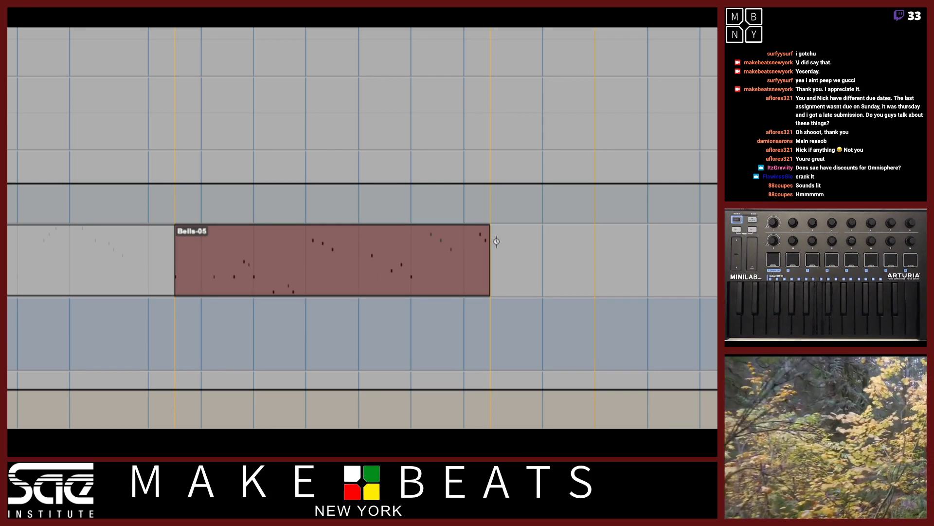
scroll(497, 241, down, 2)
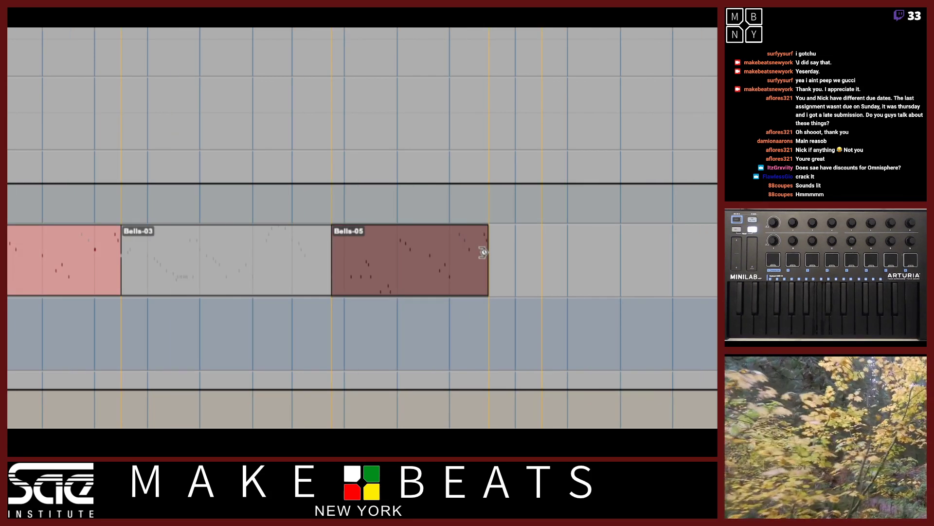
drag(486, 255, 538, 254)
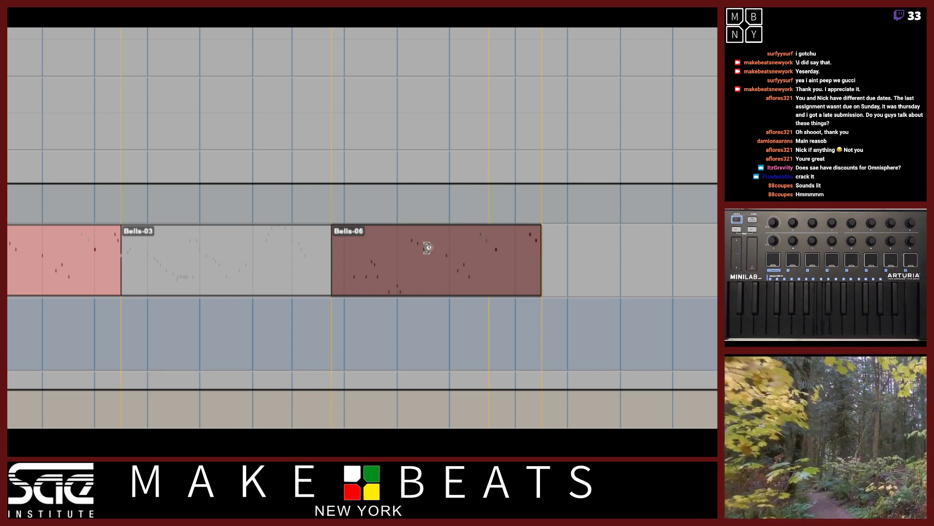
Delete the stretched Bells clip that starts at the V2 marker.
click(487, 249)
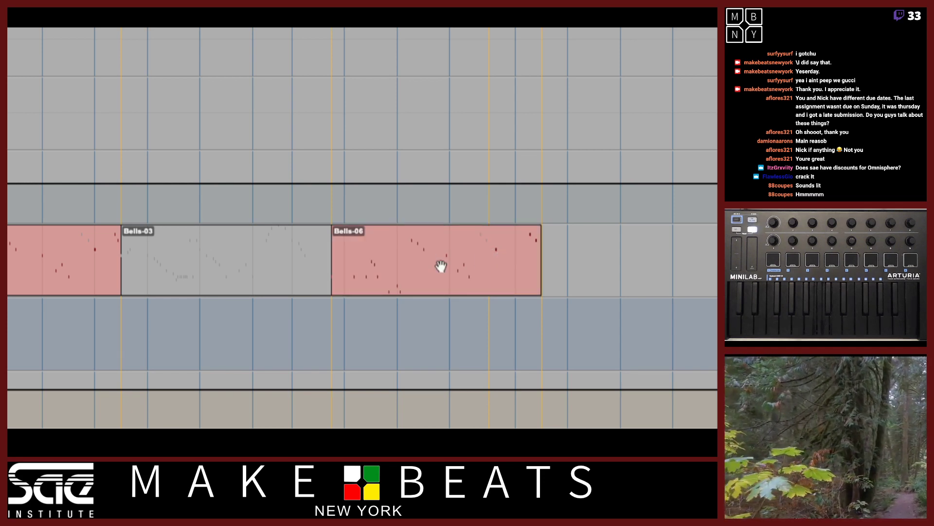
click(344, 278)
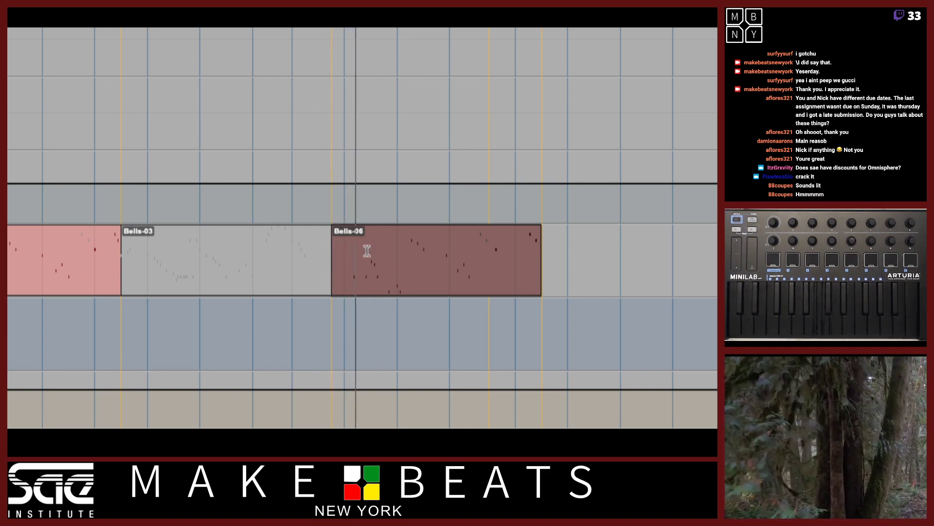
key(plus)
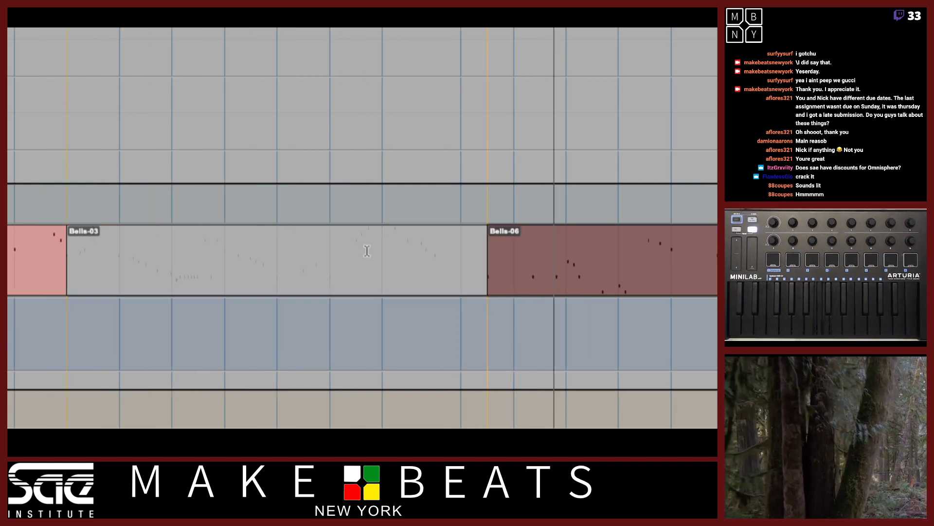
key(minus)
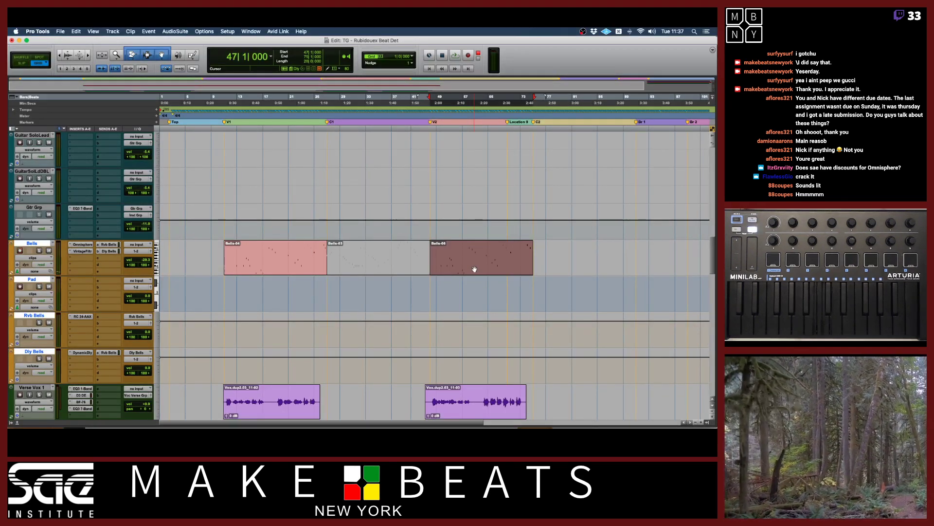
key(Delete)
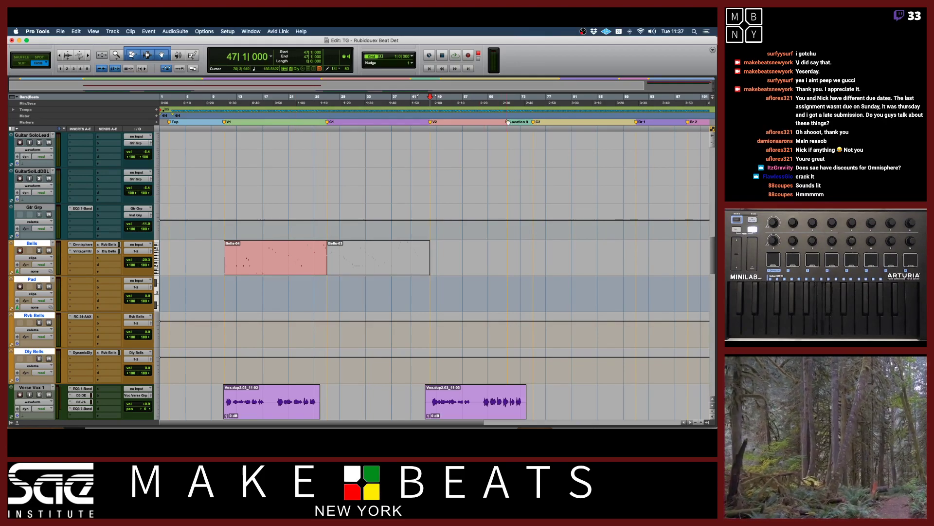
Copy the end of the first Bells clip, from bar 23 to the C1 marker, and paste it on the Bells track at bar 71.
drag(509, 137, 536, 141)
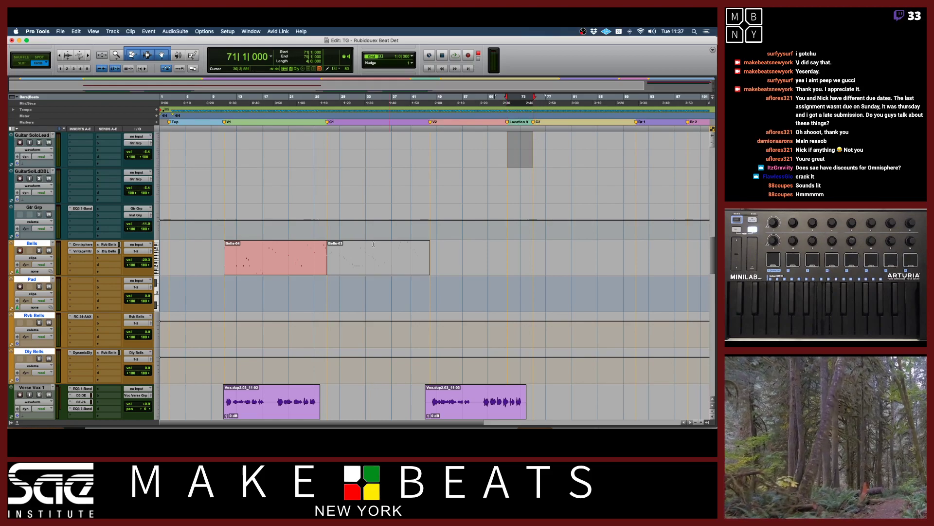
click(313, 252)
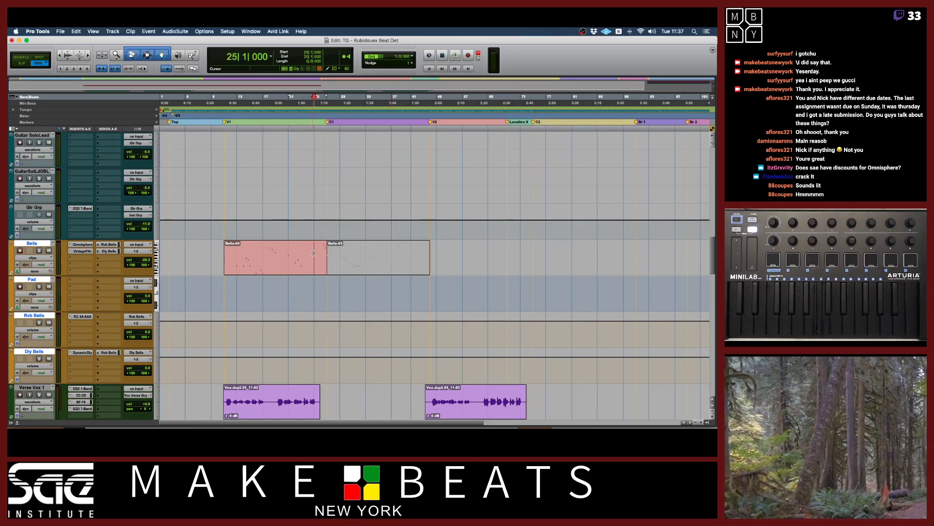
double_click(313, 253)
drag(315, 252, 327, 252)
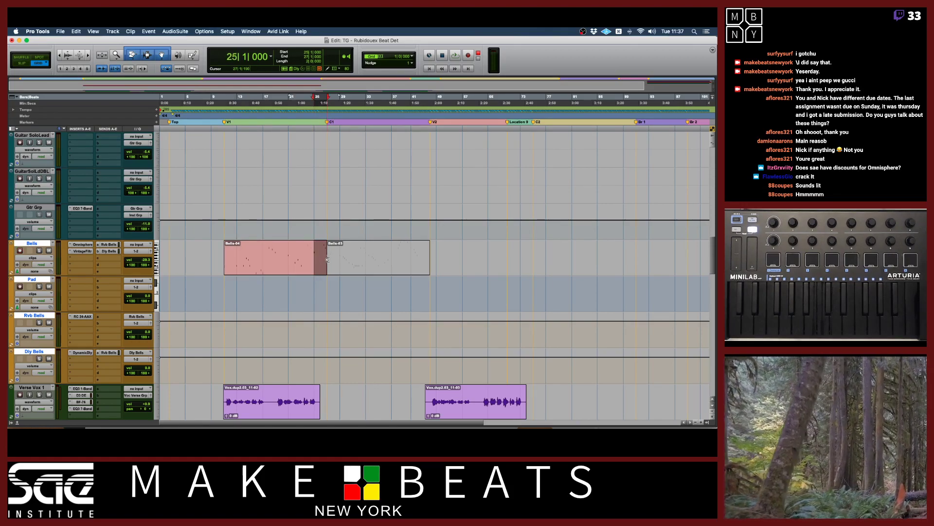
drag(311, 250, 302, 252)
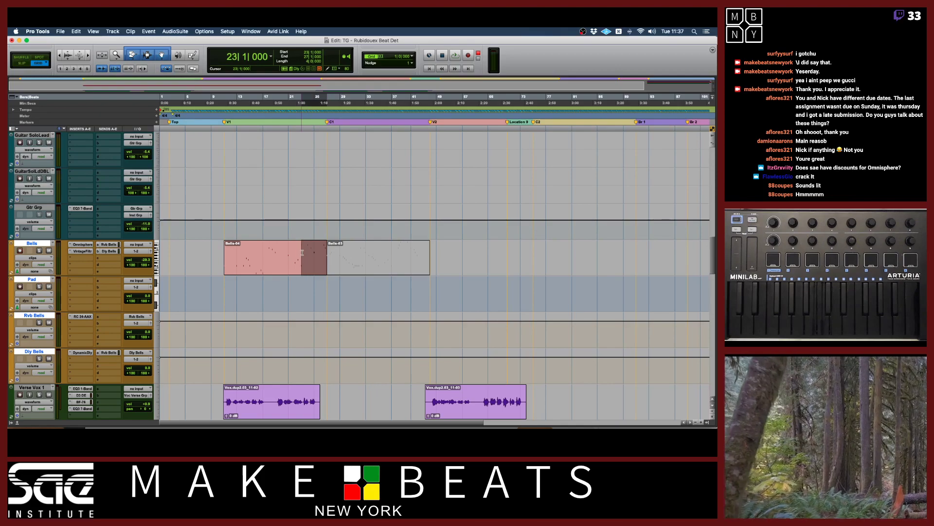
click(508, 251)
key(super+v)
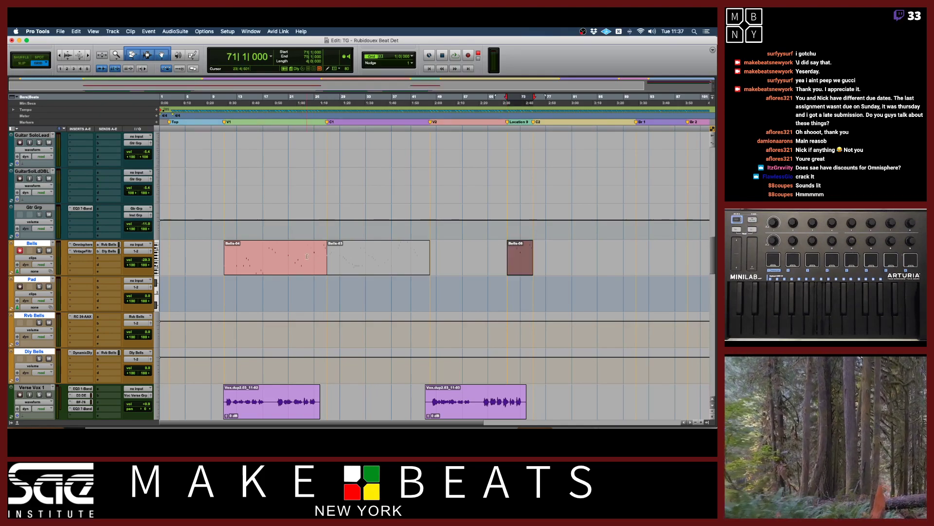
Copy bars 11 to 23 of the first Bells clip and paste them on the Bells track at the V2 marker.
drag(305, 253, 329, 254)
shift+click(301, 254)
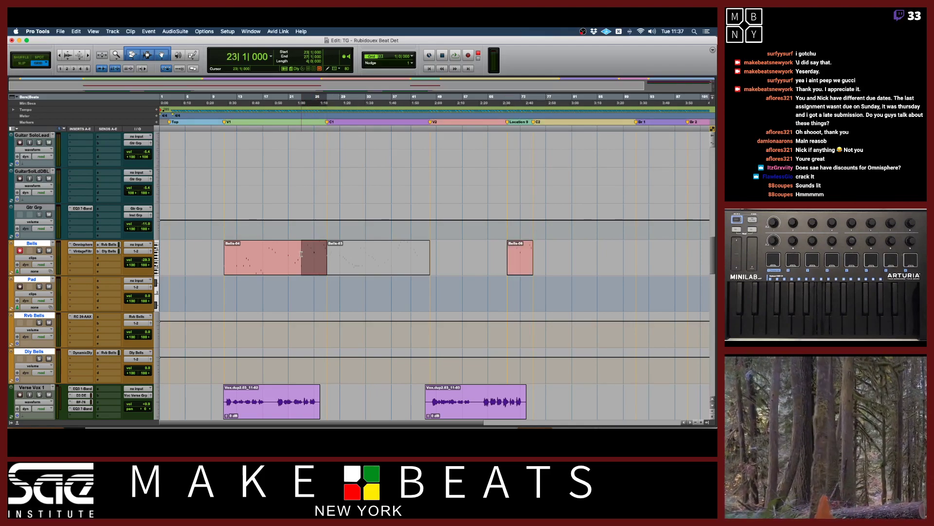
click(300, 257)
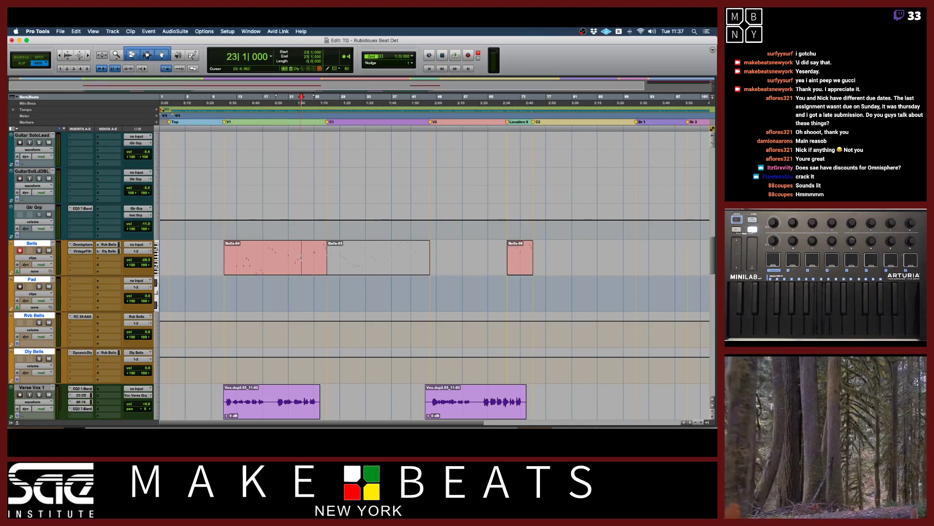
double_click(300, 258)
drag(299, 251, 226, 251)
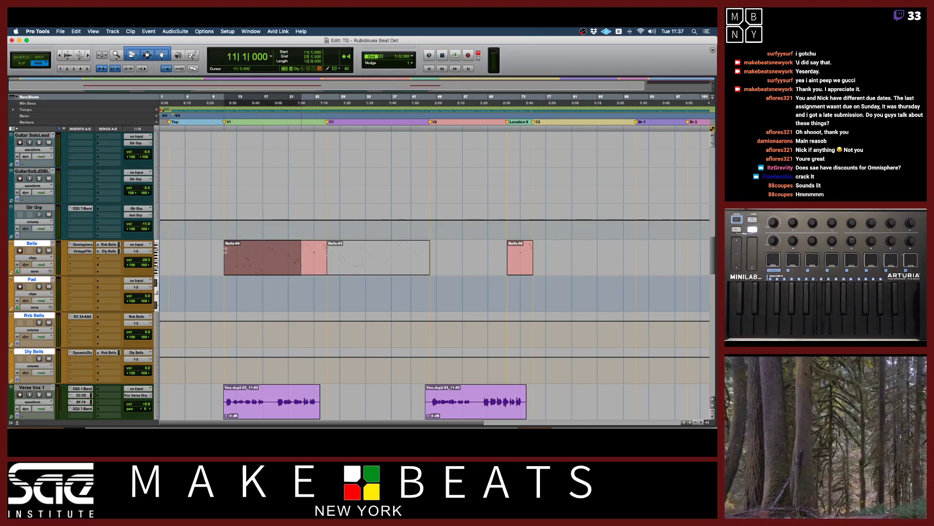
click(432, 257)
key(super+v)
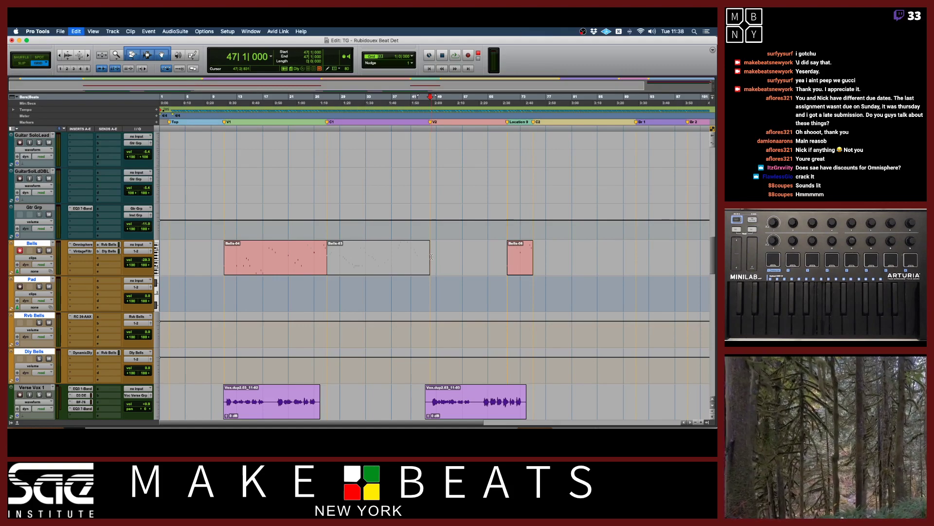
drag(466, 252, 506, 249)
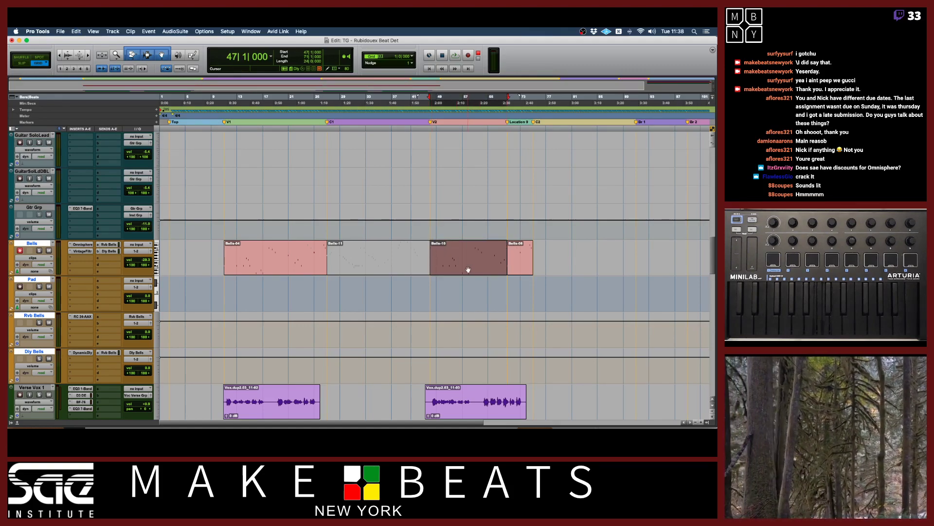
Start playback from V2 and consolidate the two Bells clips between V2 and C2 into one clip.
key(space)
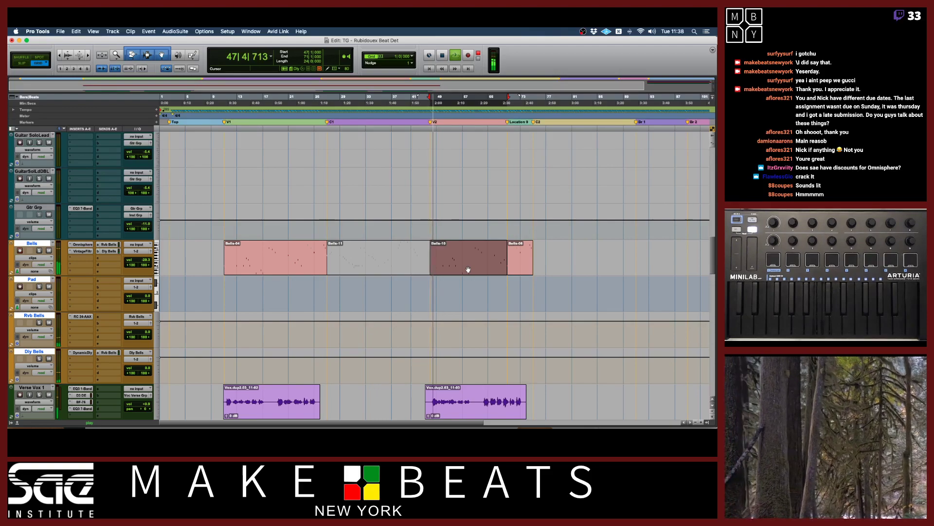
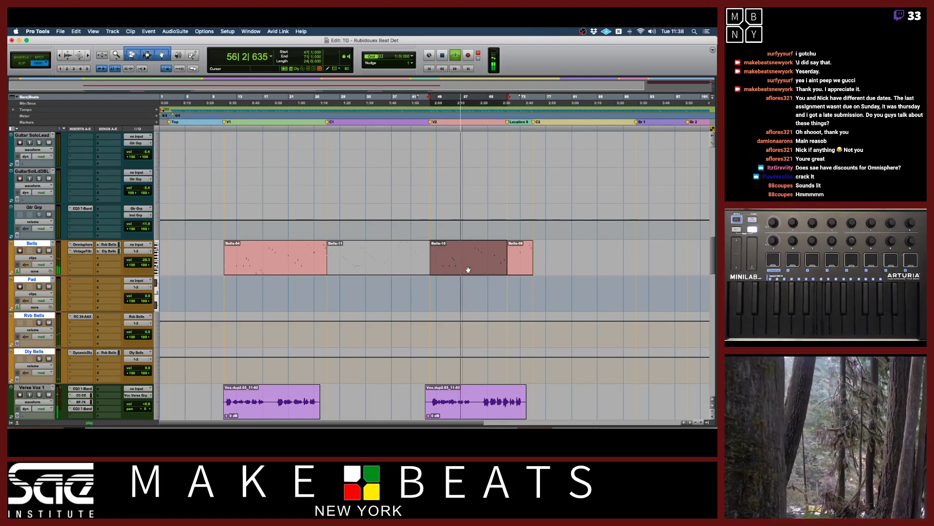
key(super+bracketright)
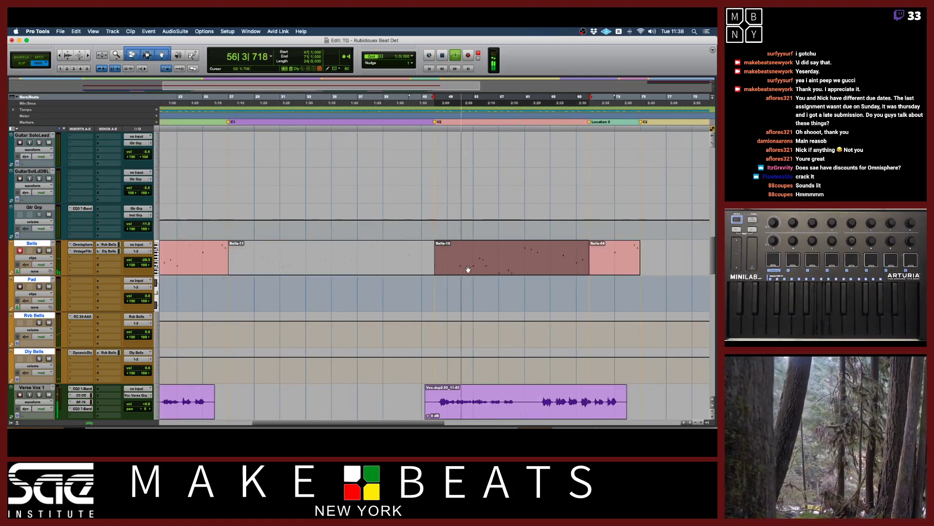
shift+click(608, 266)
key(alt+shift+3)
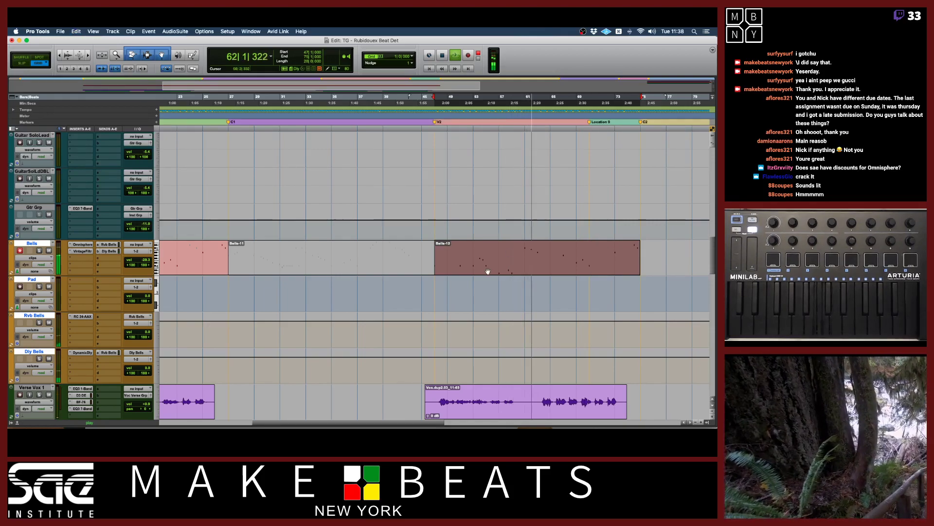
Listen to the Bells part from V2, and check the passage from the bar 71 marker into C2.
scroll(538, 268, right, 2)
scroll(538, 269, right, 1)
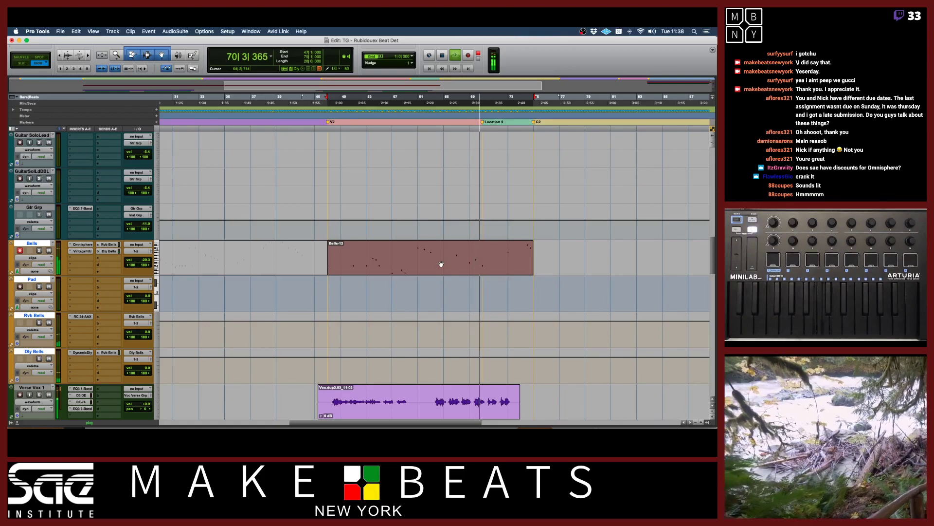
key(space)
key(space)
key(space)
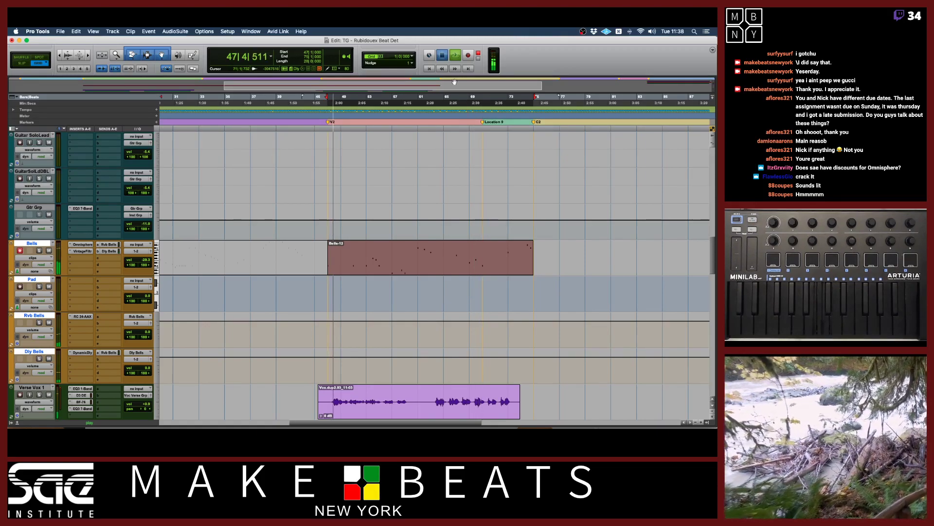
click(328, 102)
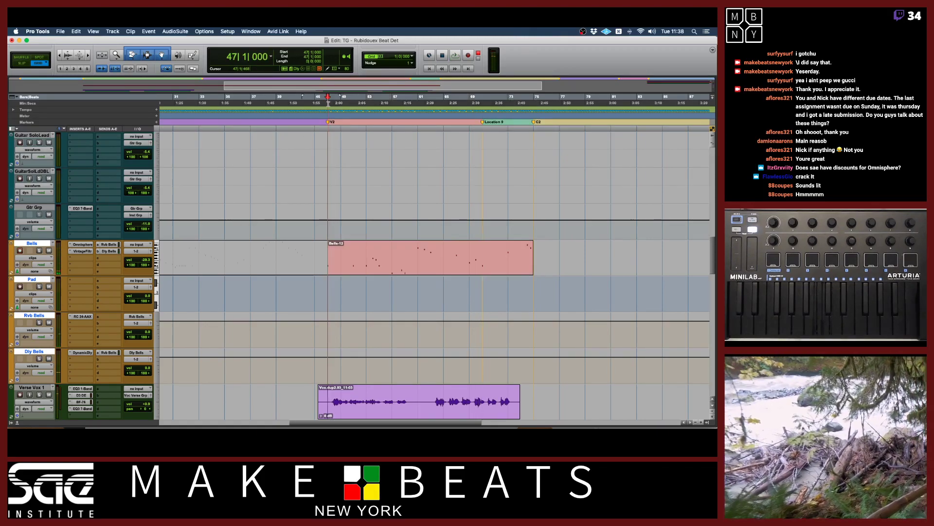
click(484, 123)
key(space)
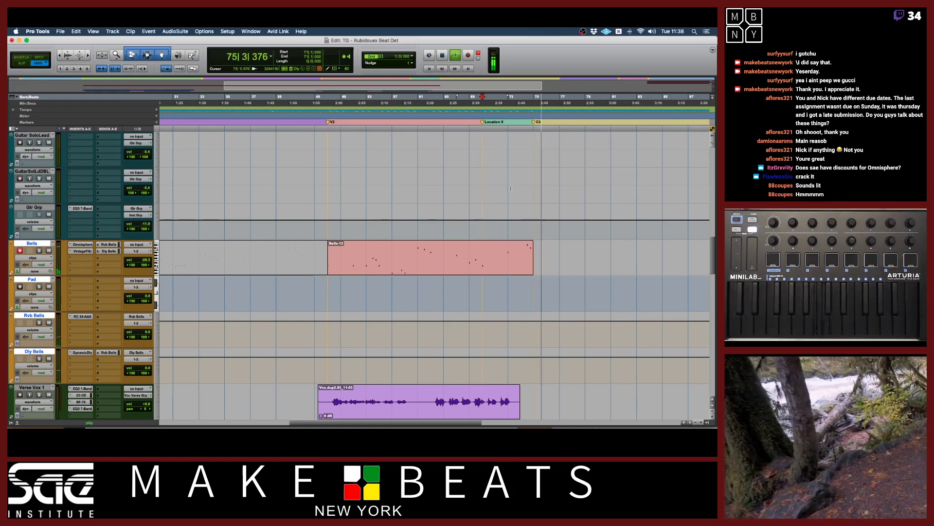
key(space)
key(super+bracketleft)
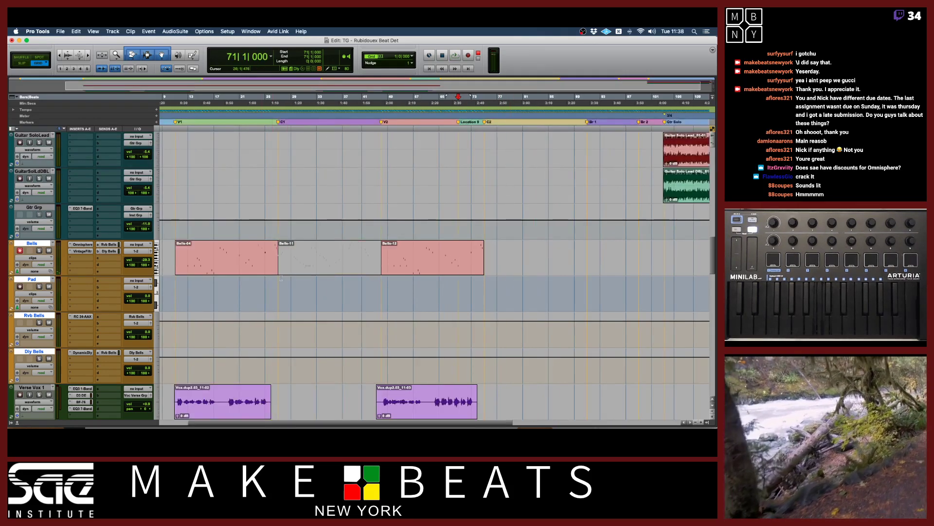
In Slip mode, split the muted Bells clip after the C1 marker at 27|2|354 and unmute the short piece.
click(289, 270)
key(super+bracketright)
key(super+bracketright)
key(super+bracketright)
key(super+bracketright)
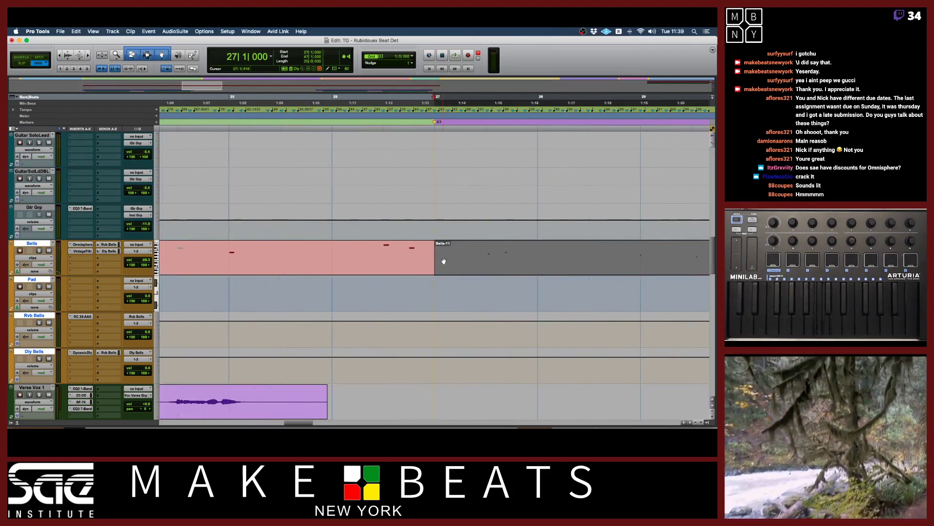
double_click(471, 252)
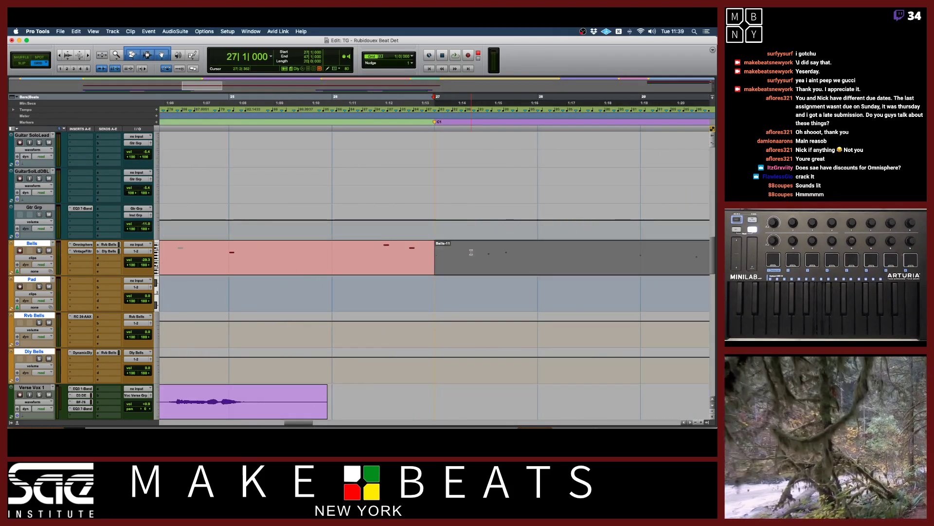
key(F2)
click(470, 249)
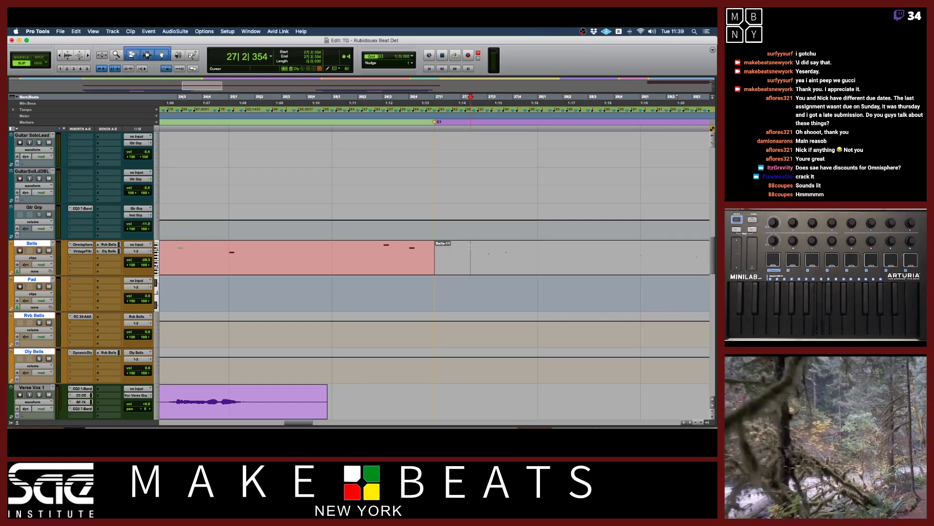
key(super+e)
click(453, 269)
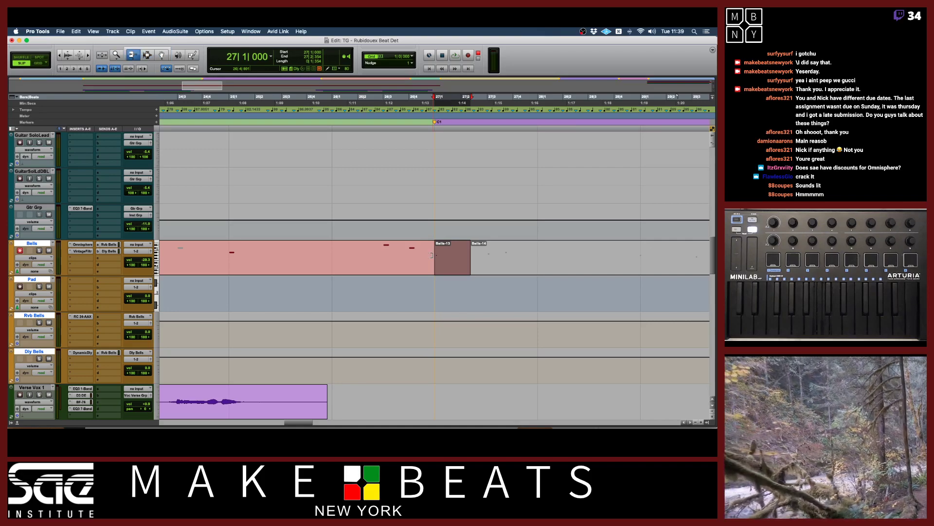
In the MIDI editor, move the short Bells note just after bar 27 onto the bar line, lengthen it, and close the editor.
click(431, 255)
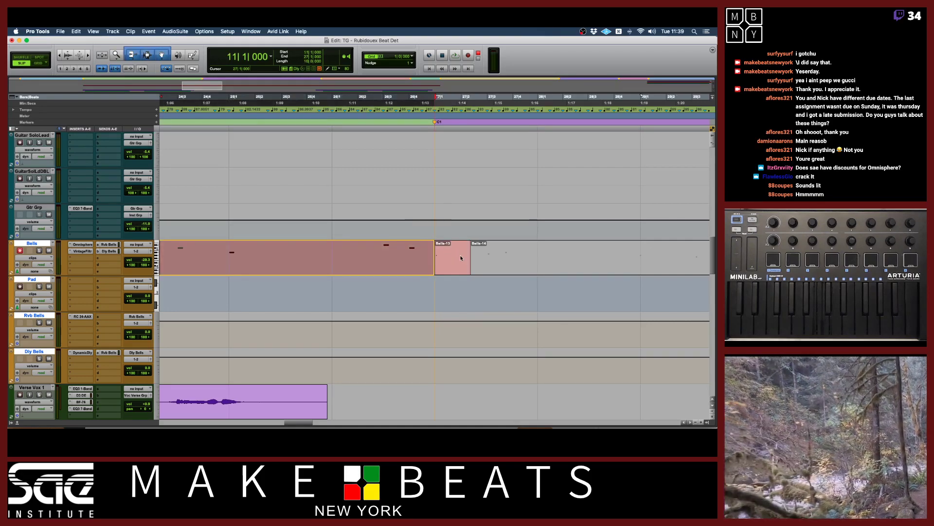
double_click(461, 257)
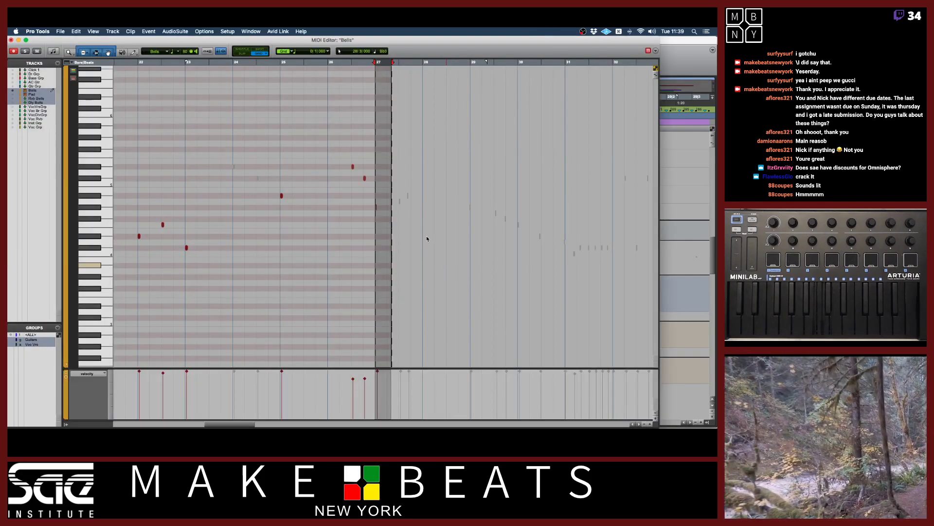
click(448, 265)
key(super+z)
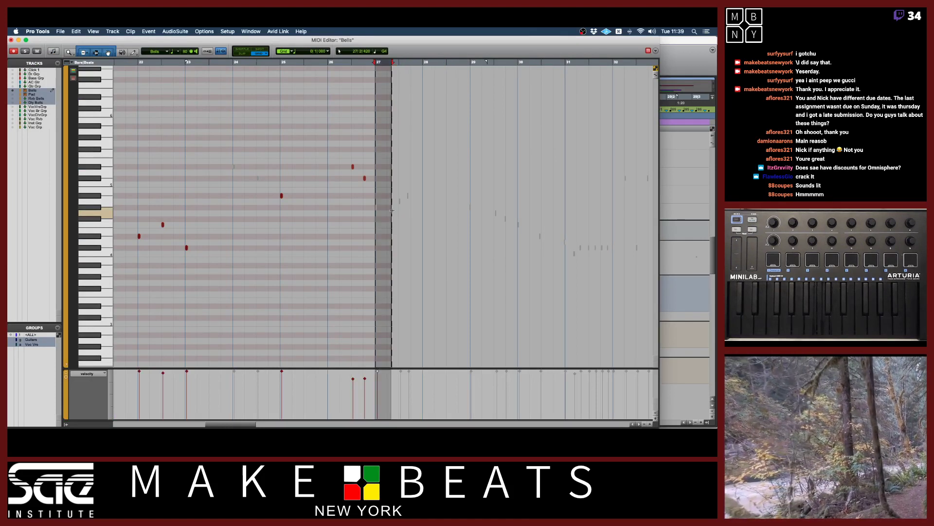
key(super+bracketright)
key(super+bracketright)
key(super+bracketright)
key(super+bracketright)
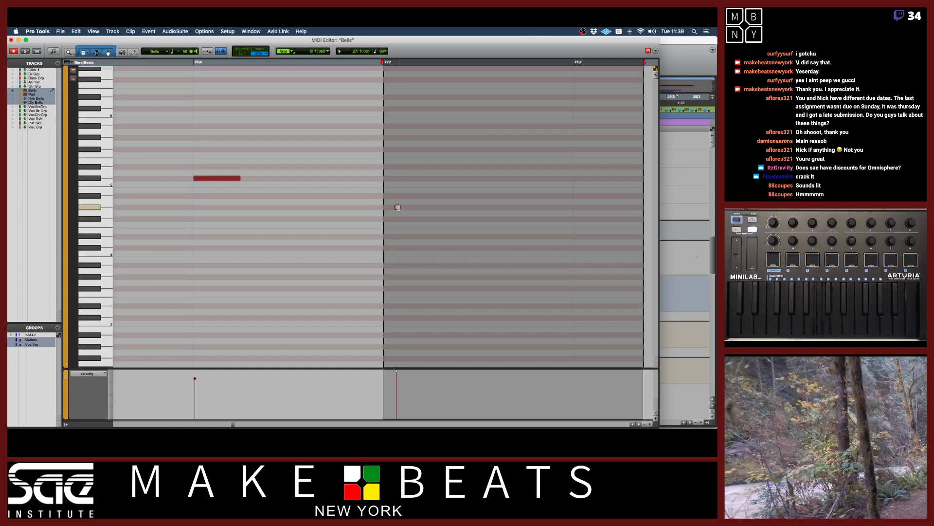
mouse_move(398, 207)
mouse_down()
mouse_move(436, 207)
mouse_move(400, 210)
mouse_up()
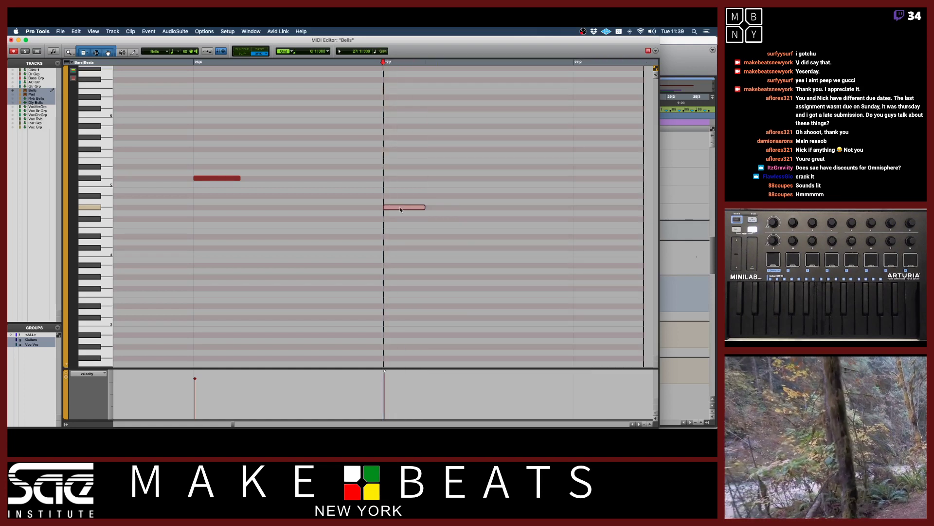
key(super+bracketleft)
key(super+bracketleft)
key(super+bracketleft)
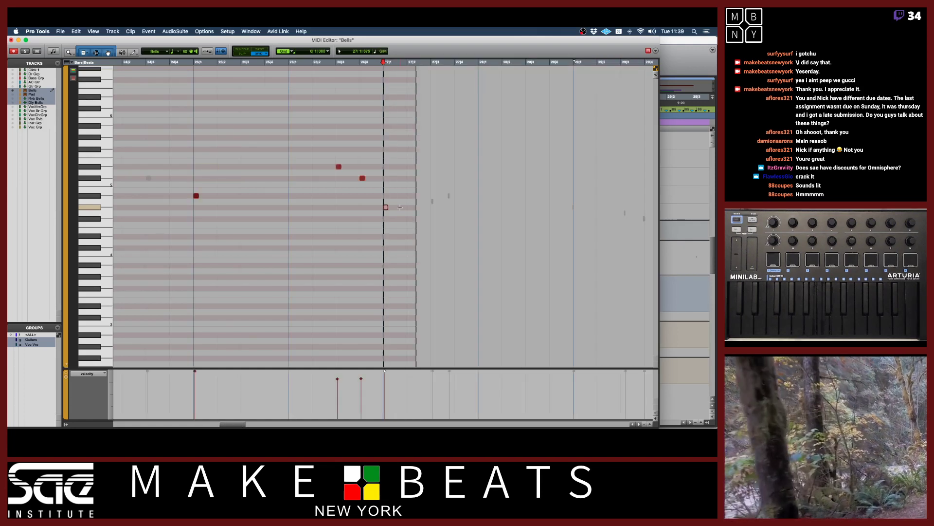
key(super+bracketright)
key(F6)
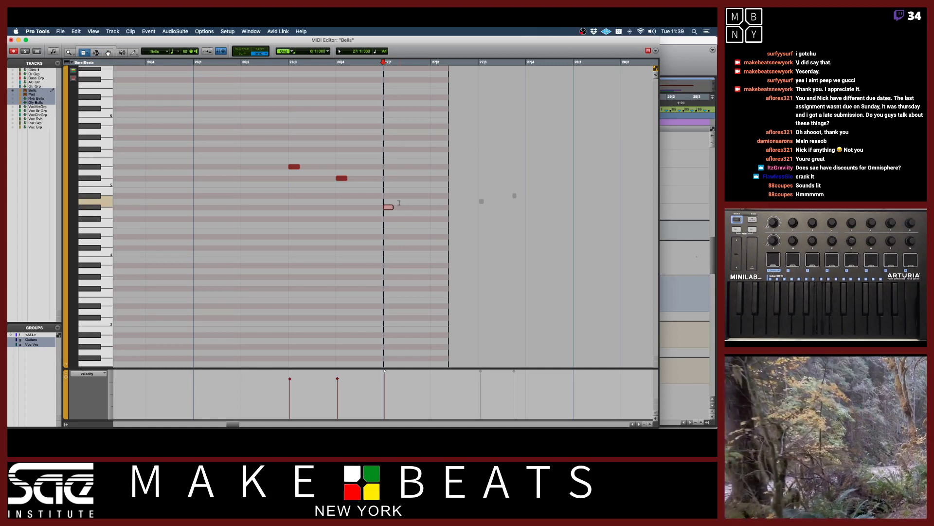
key(super+w)
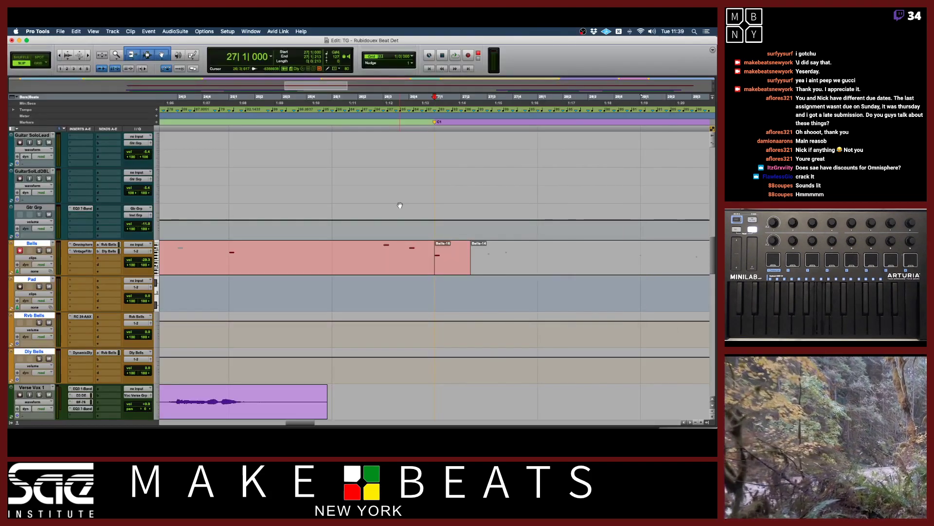
Consolidate the first Bells clip and the short unmuted piece at C1 into one clip.
click(413, 273)
shift+click(438, 271)
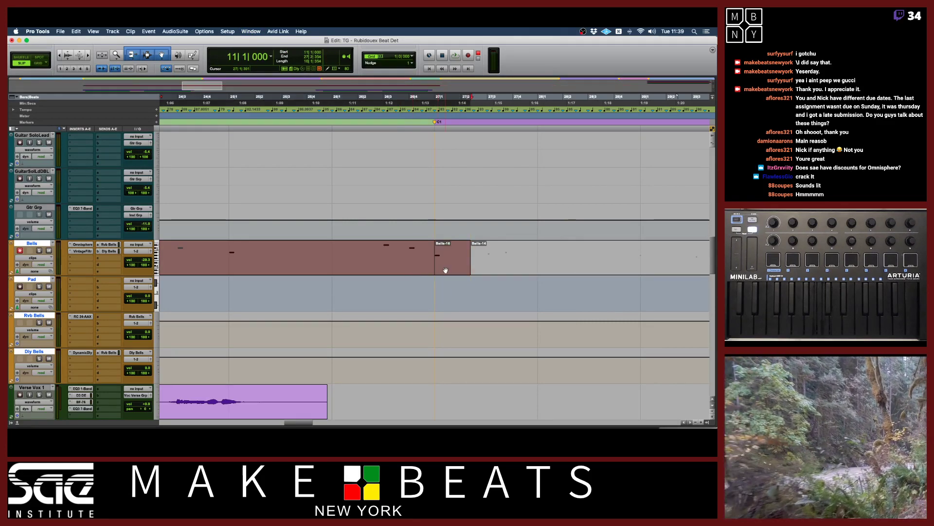
key(alt+shift+3)
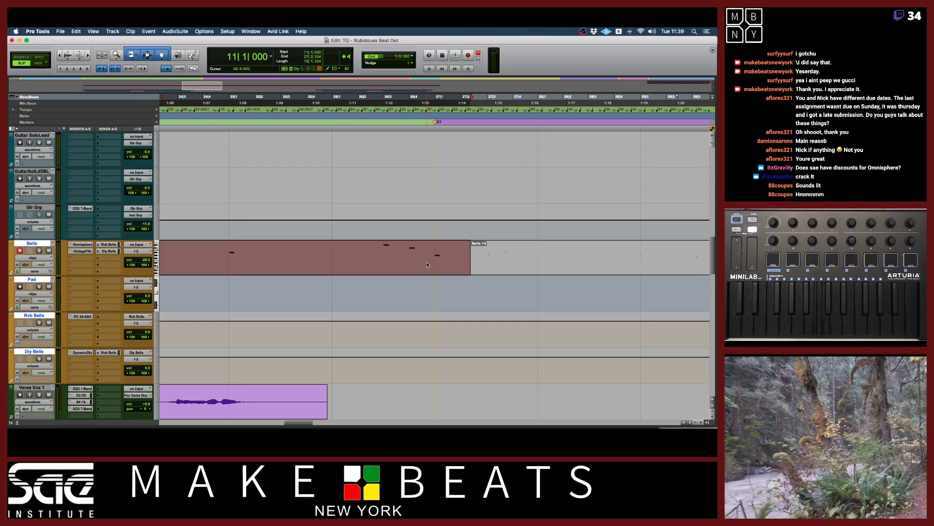
In Grid mode, copy bar 27 of the Bells track and paste it at the C2 marker.
click(433, 254)
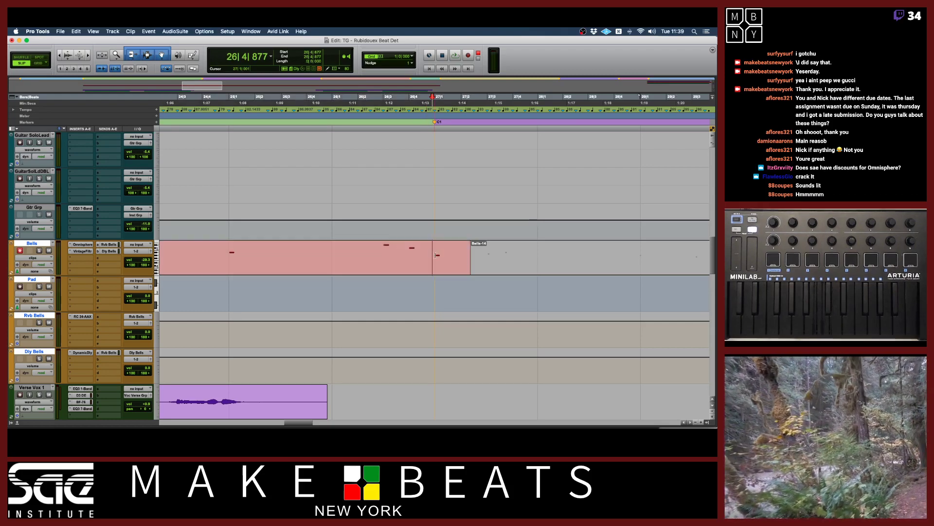
key(F4)
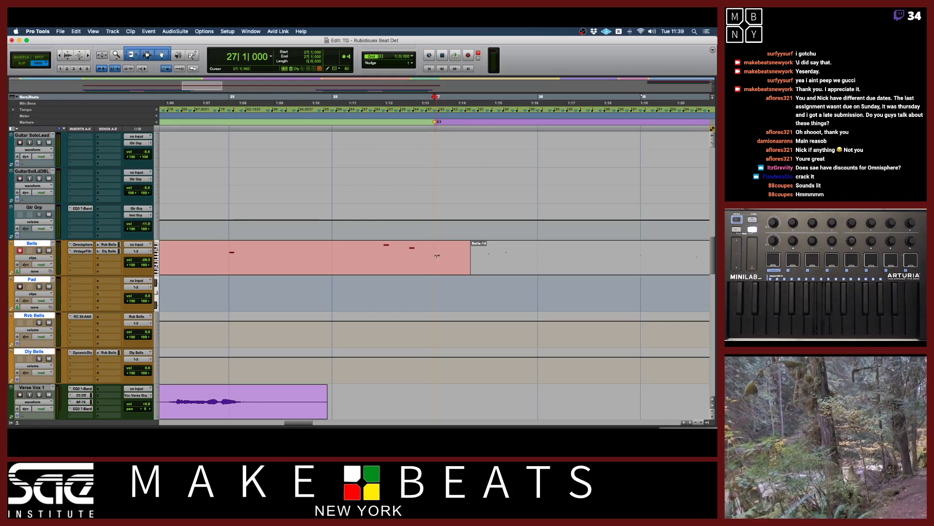
drag(469, 256, 493, 255)
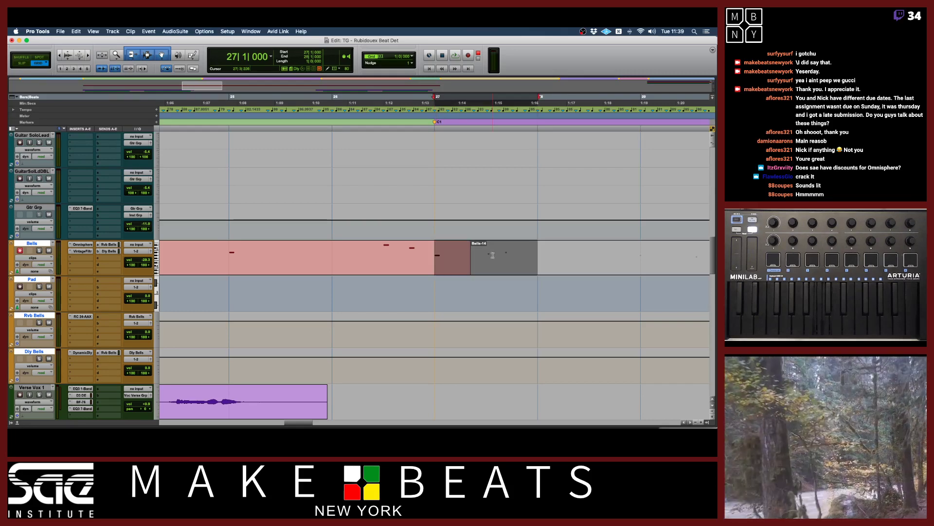
key(r)
key(r)
key(r)
scroll(493, 255, right, 10)
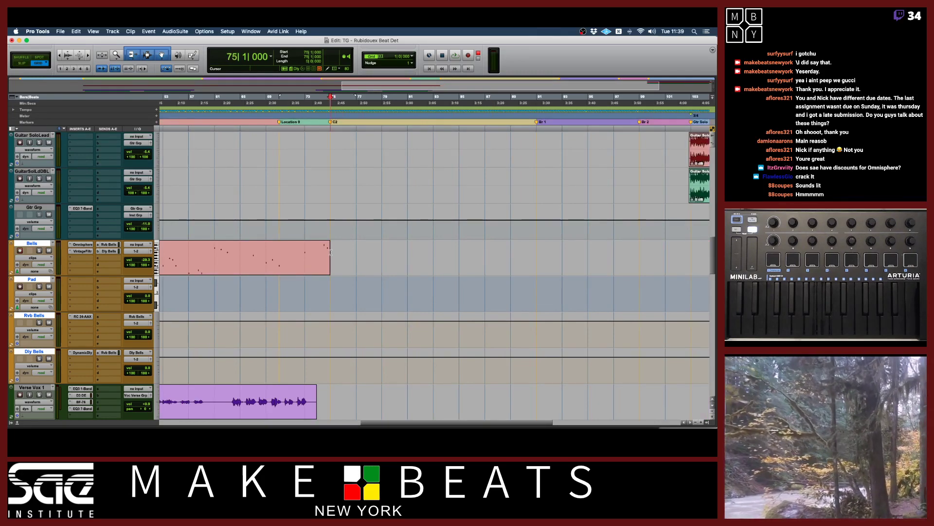
key(super+v)
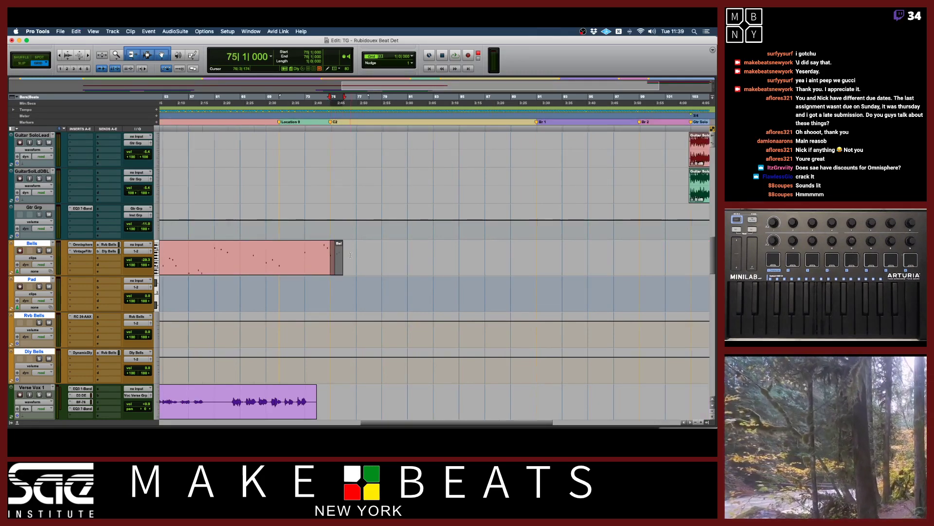
Delete the muted Bells piece after C2 that starts at 75|2|354.
key(t)
key(t)
click(517, 256)
click(458, 274)
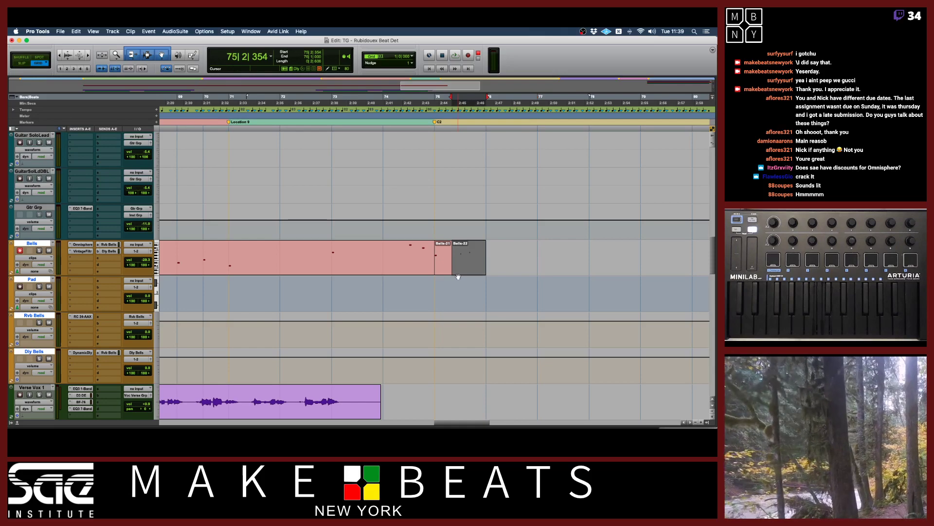
key(BackSpace)
Consolidate the second-verse Bells clip and the short piece at C2 into one clip.
click(414, 271)
shift+click(439, 270)
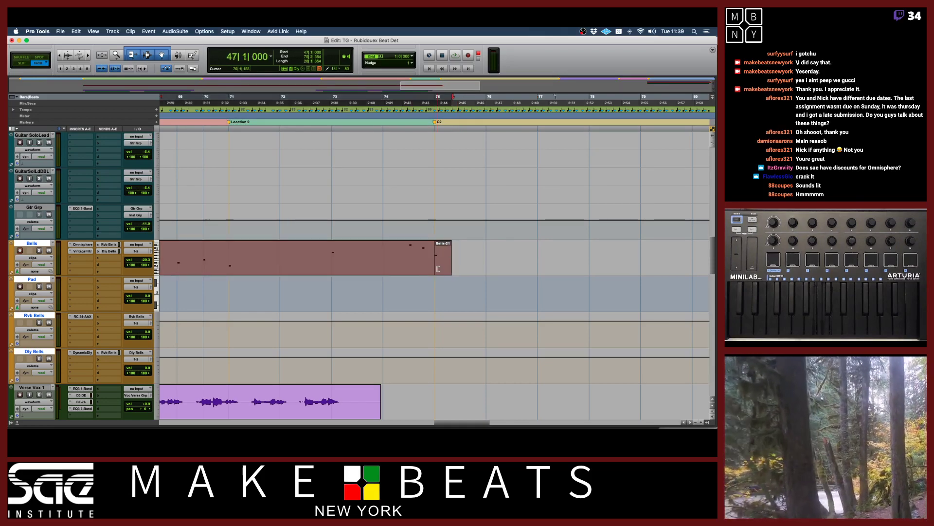
key(r)
key(r)
key(r)
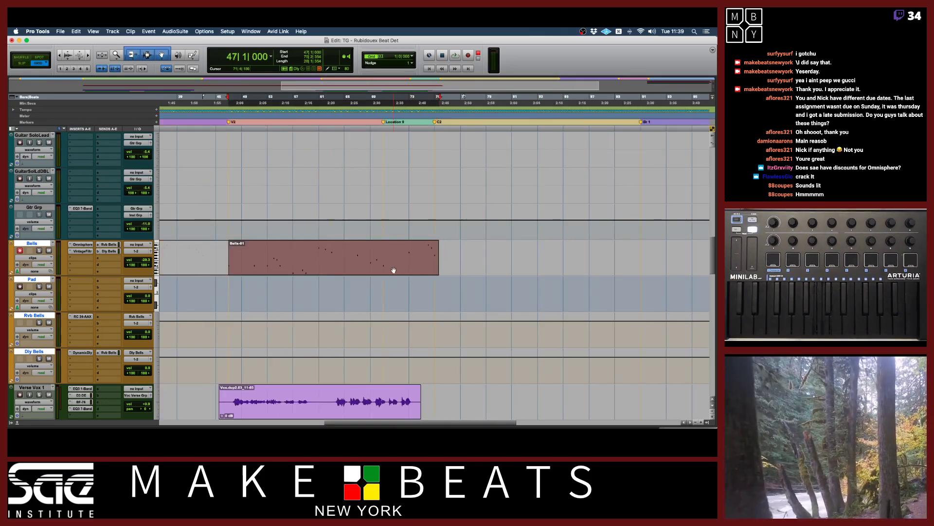
scroll(393, 270, left, 5)
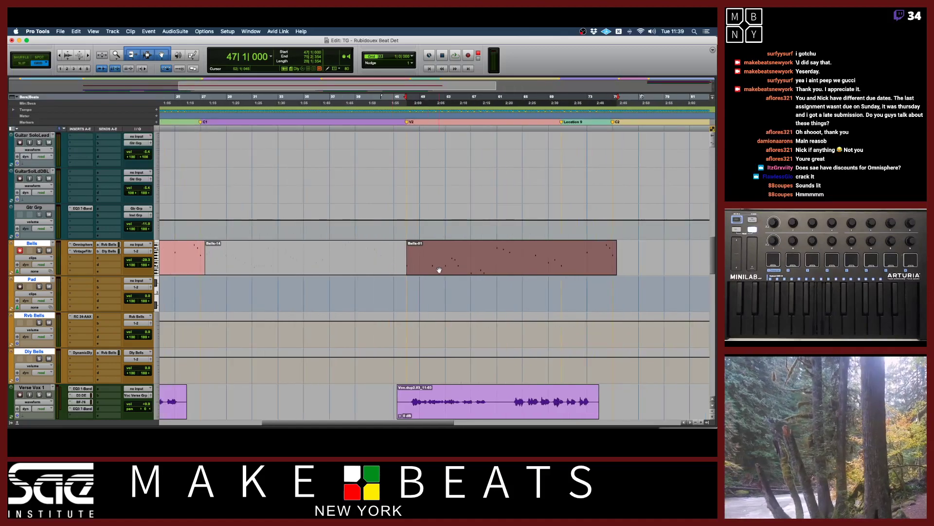
Open the second-verse Bells clip in the MIDI editor and transpose its notes in bars 47 to 59 up one octave.
double_click(439, 270)
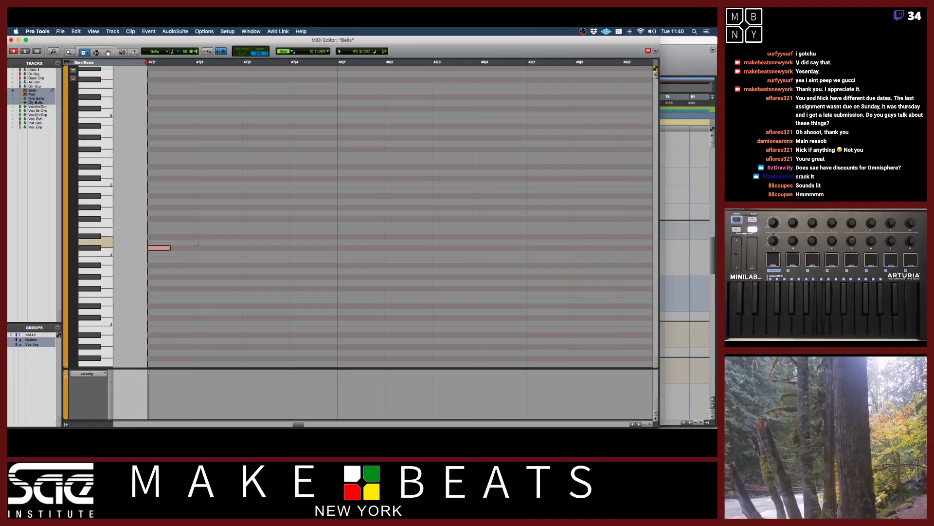
key(r)
key(r)
key(r)
key(r)
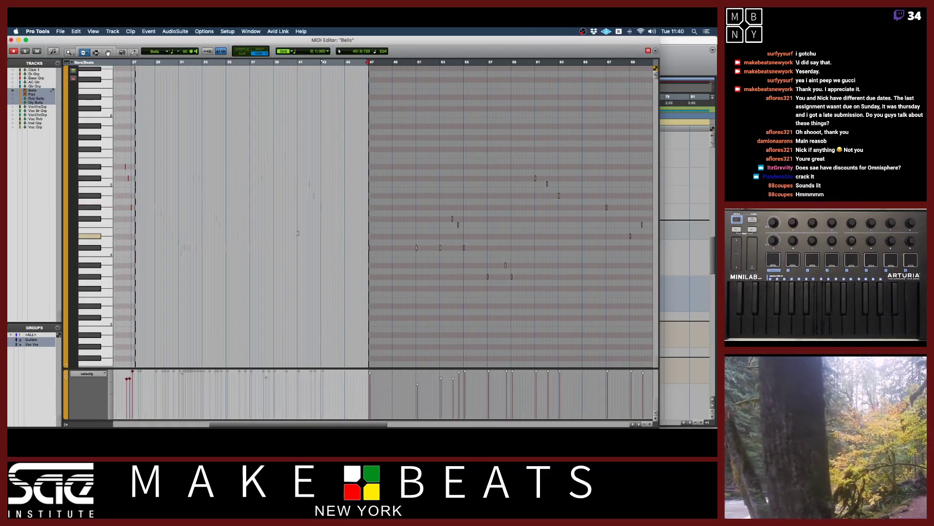
scroll(408, 226, right, 3)
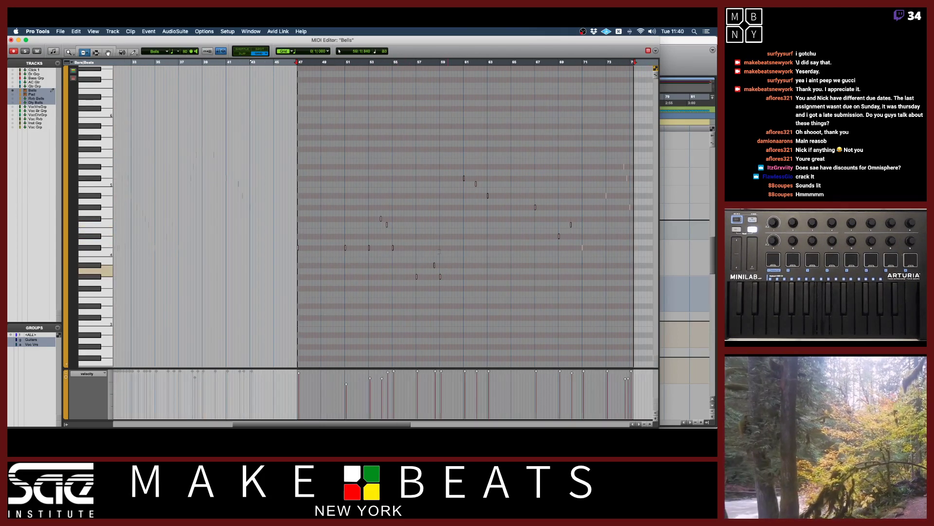
drag(447, 287, 293, 213)
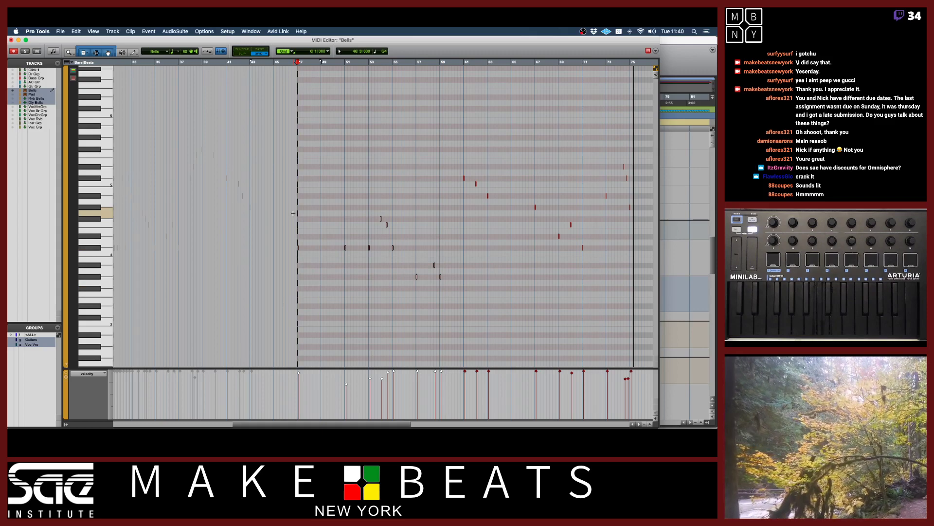
key(alt+0)
click(361, 145)
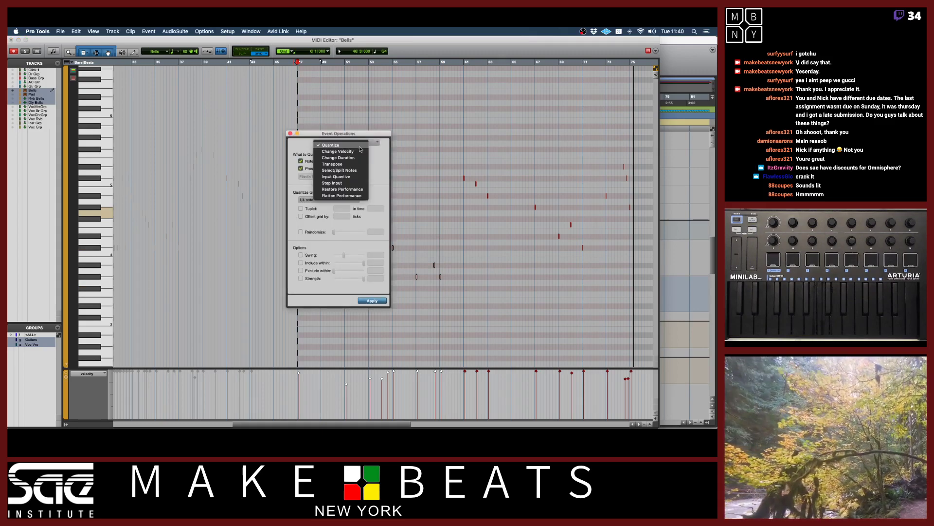
click(326, 164)
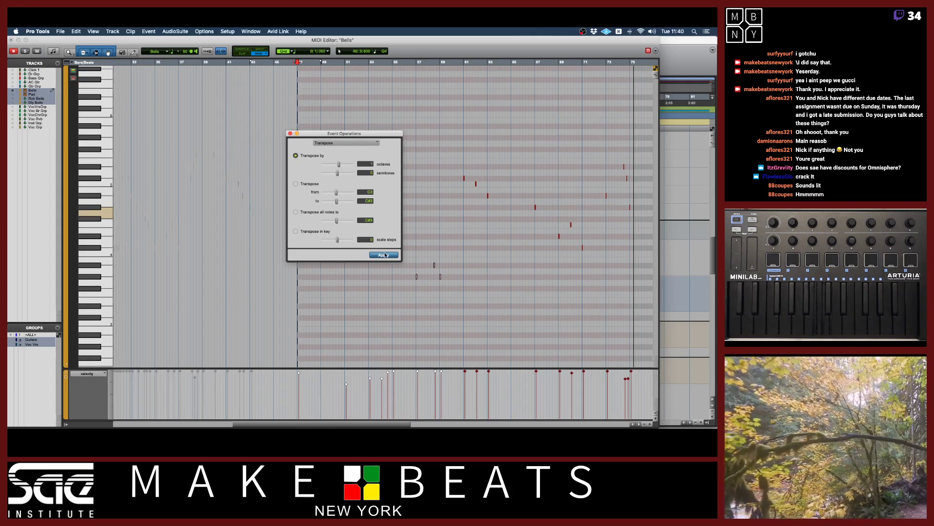
drag(373, 135, 456, 220)
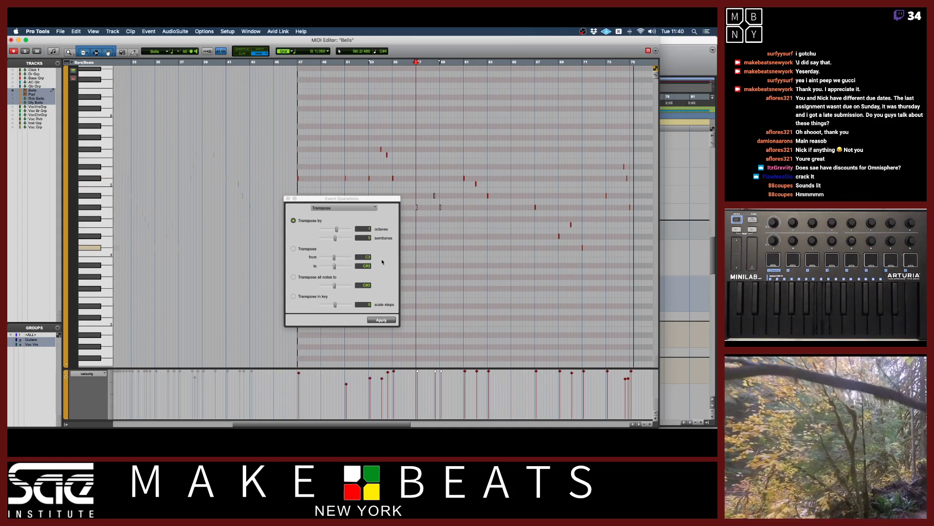
Transpose the three Bells notes in bars 57 to 59 up another octave, and play from bar 47 in the Edit window.
click(367, 229)
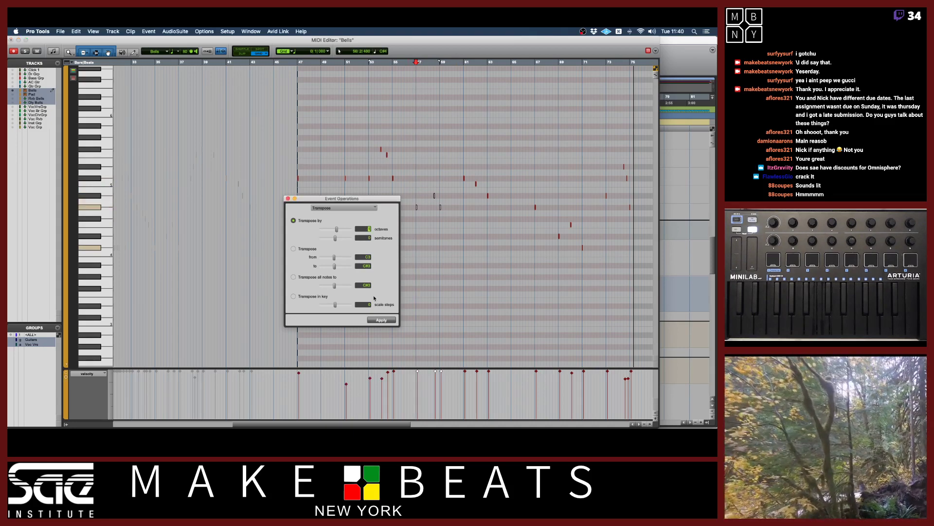
click(383, 321)
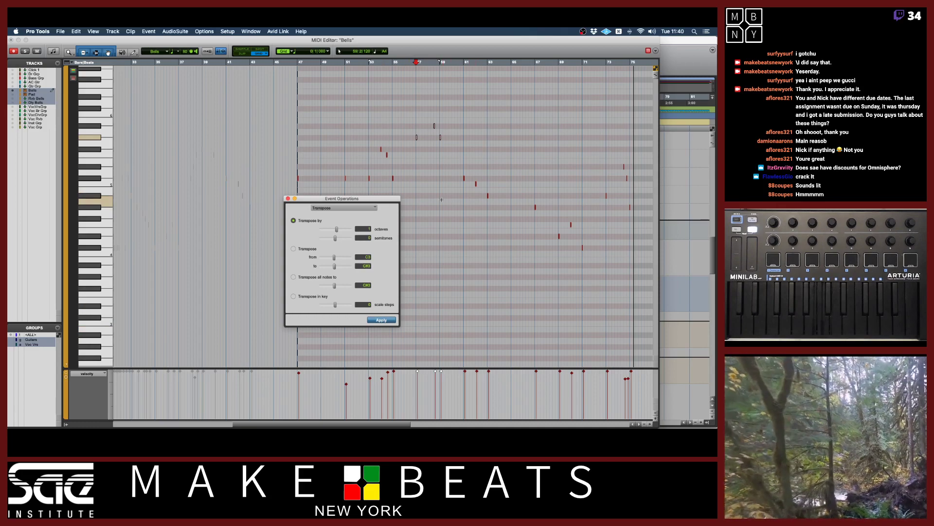
scroll(441, 200, right, 3)
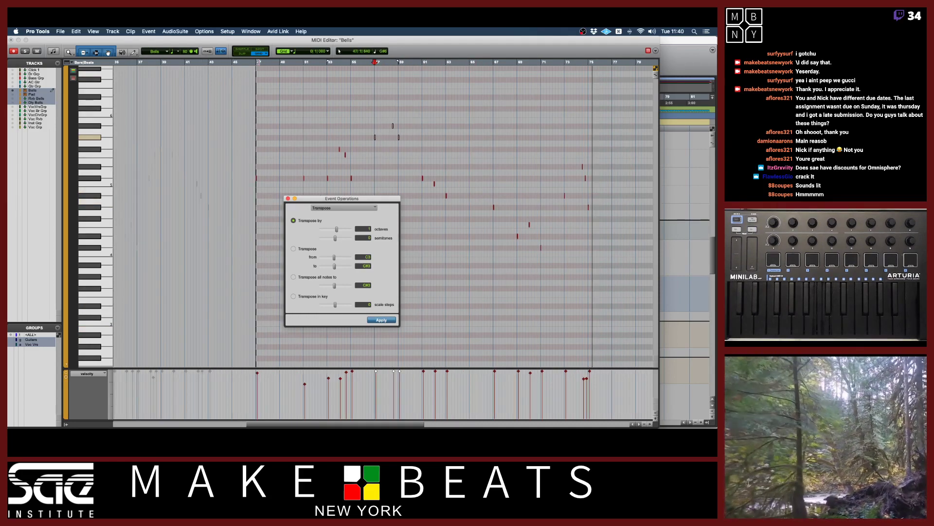
click(256, 62)
key(space)
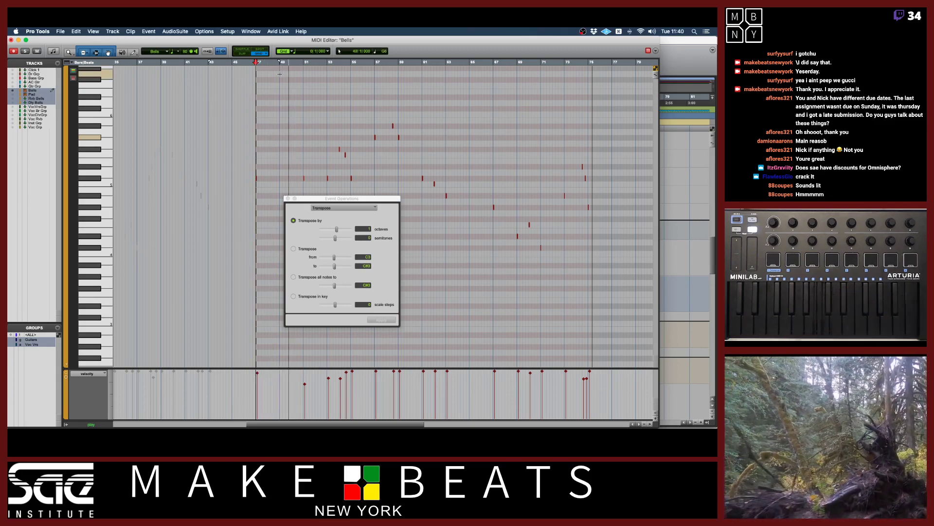
key(super+equal)
click(19, 250)
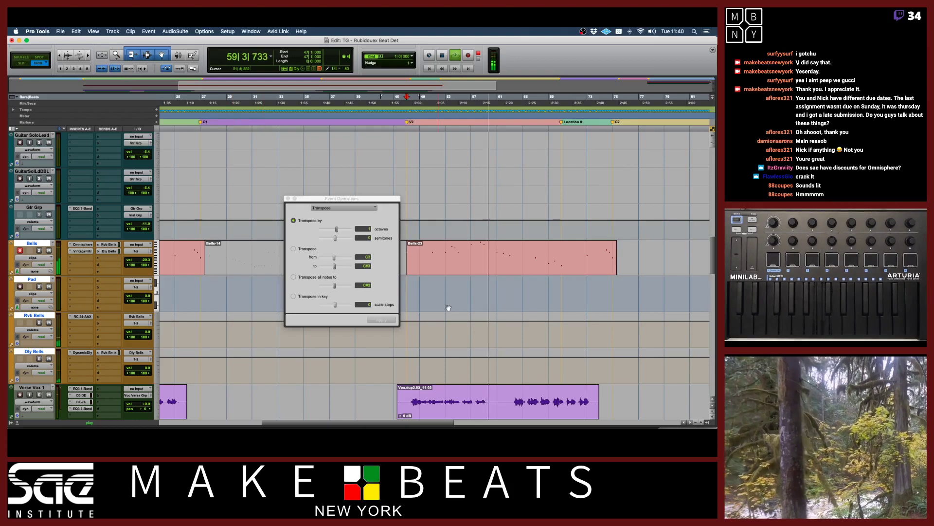
Reopen the second-verse Bells clip and transpose the three notes in bars 57 to 59 by -1 octave.
click(477, 265)
double_click(477, 263)
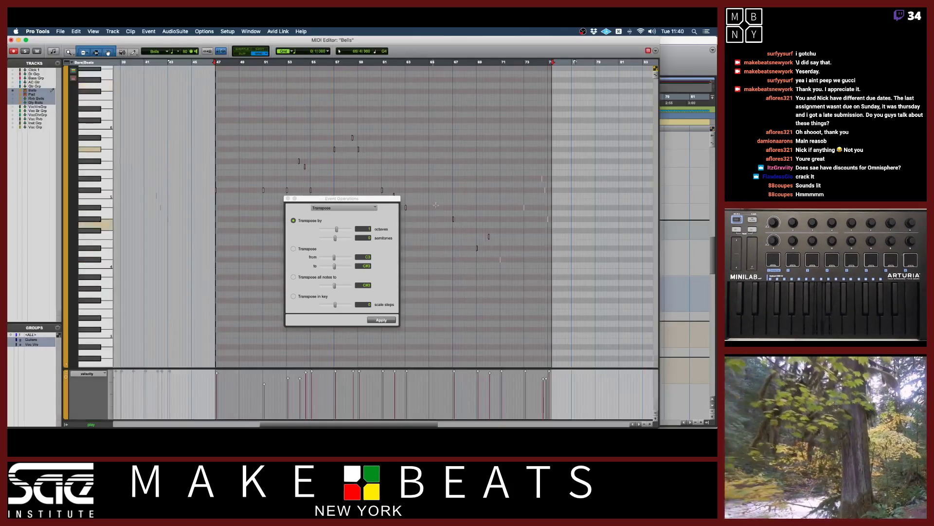
drag(381, 200, 298, 214)
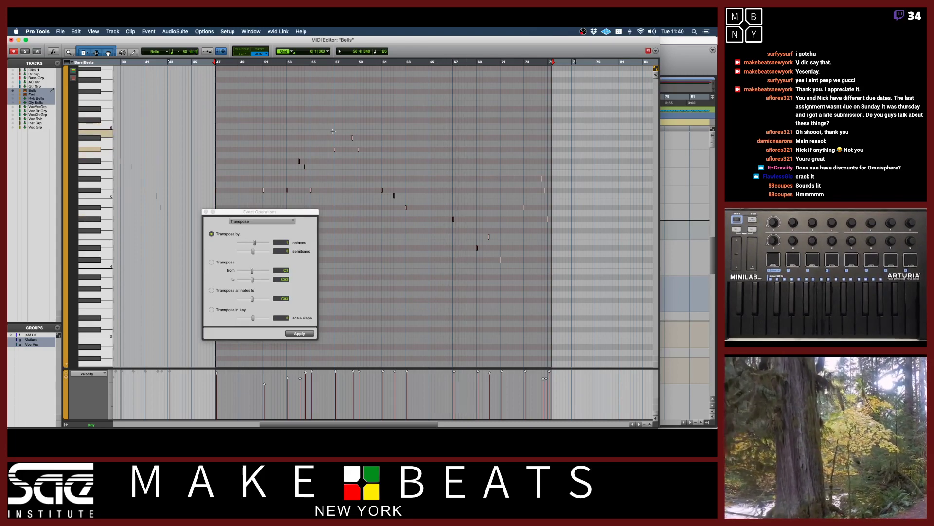
drag(327, 128, 366, 156)
click(281, 241)
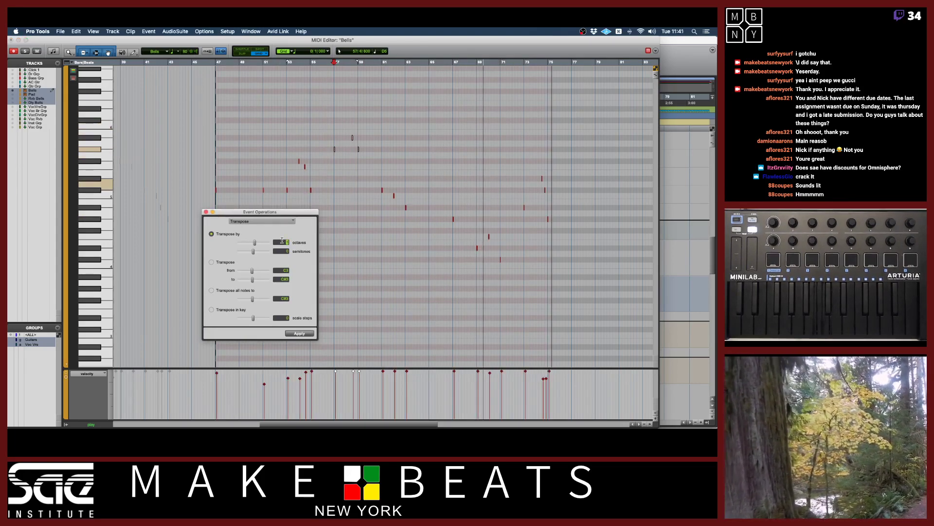
text(-1)
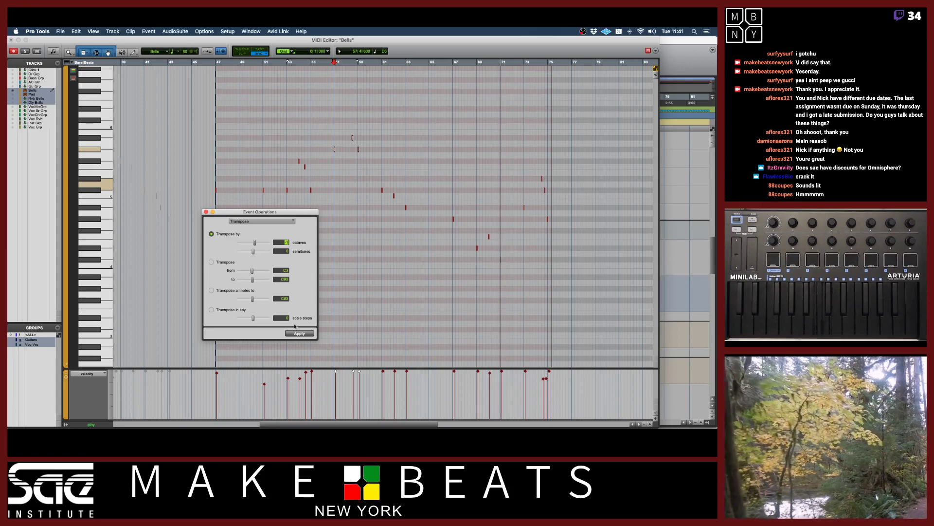
click(298, 333)
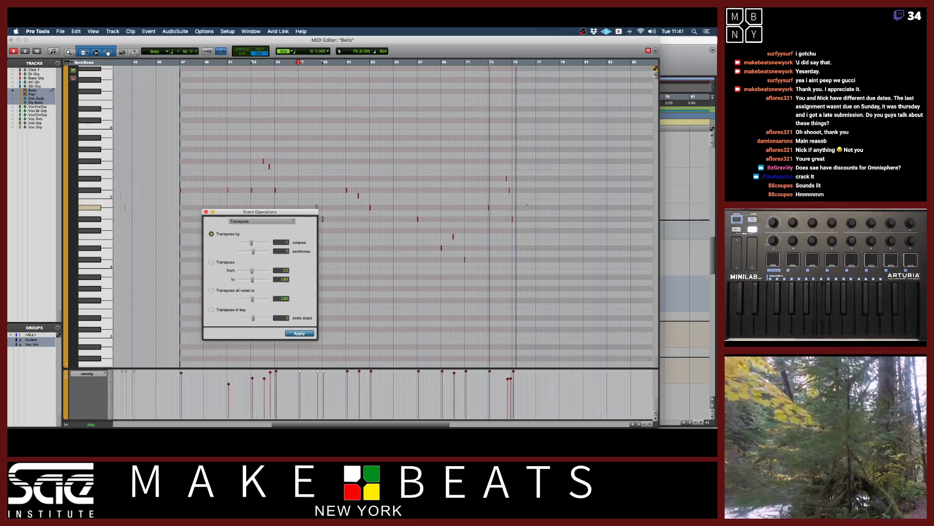
Inspect the Bells notes in bars 71 to 75 and play the end of the phrase from bar 71.
click(466, 209)
key(super+bracketright)
key(super+bracketright)
key(super+bracketright)
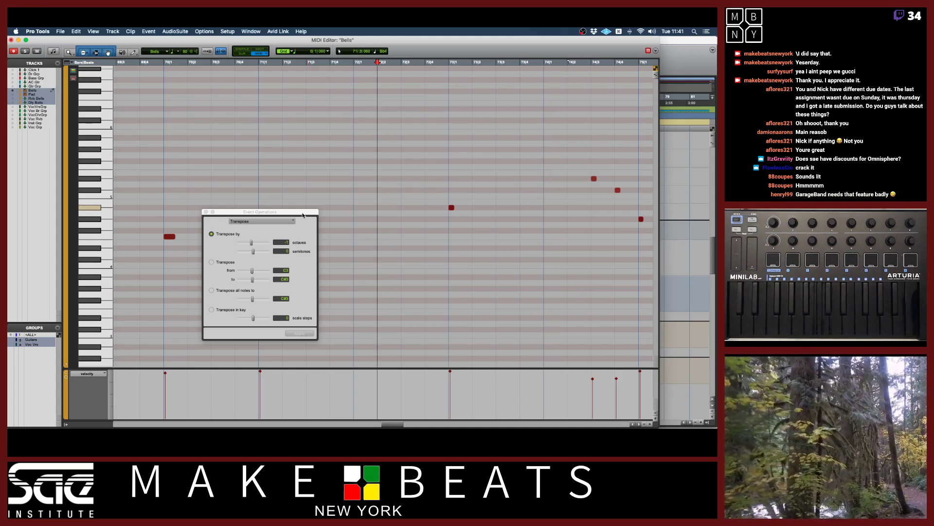
drag(302, 215, 262, 243)
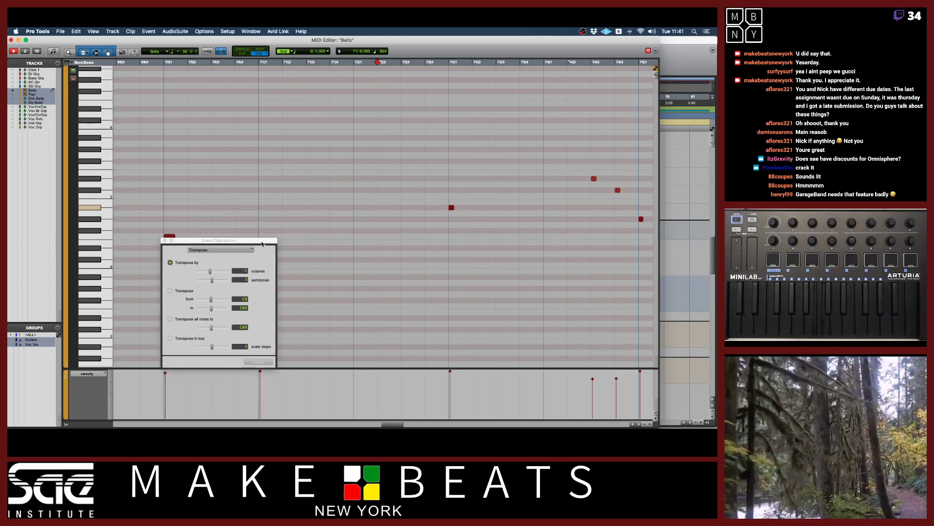
key(r)
key(r)
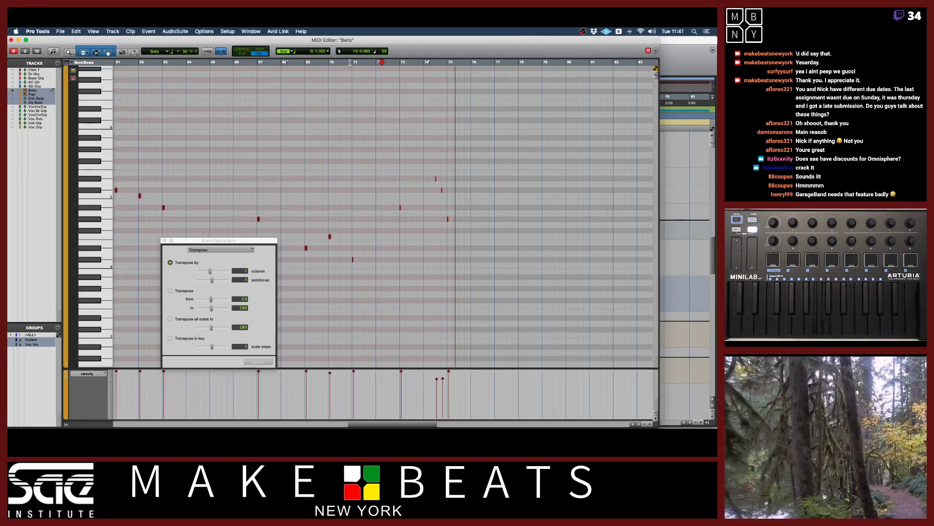
key(space)
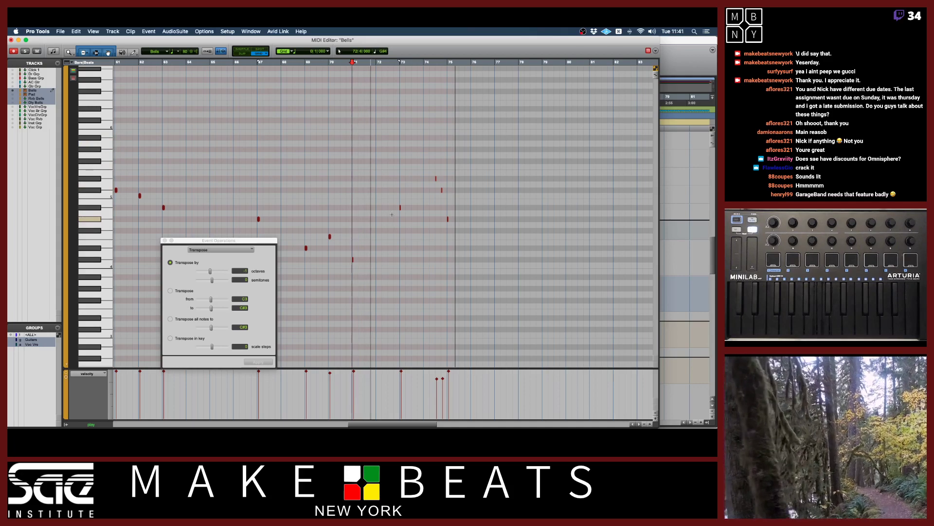
Move the Bells note at bar 73 back to bar 72 and lower its pitch.
click(353, 259)
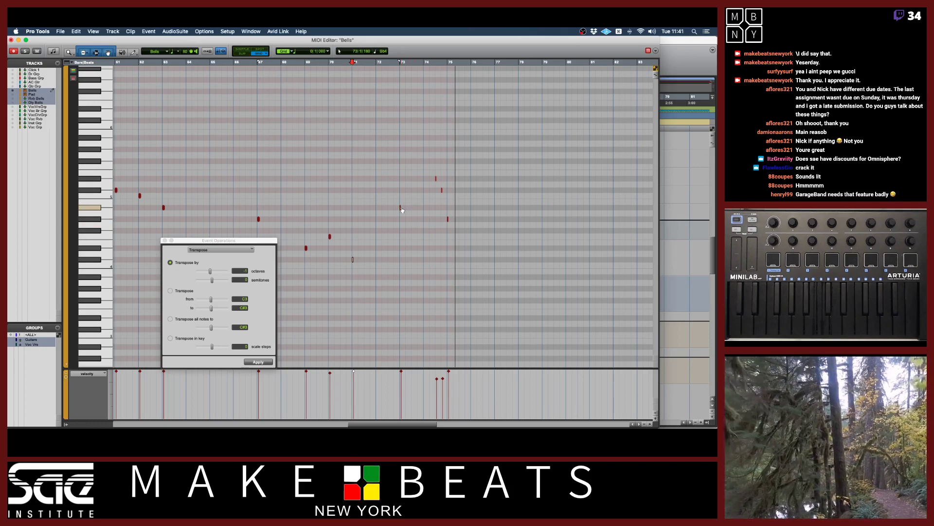
click(398, 65)
key(t)
key(t)
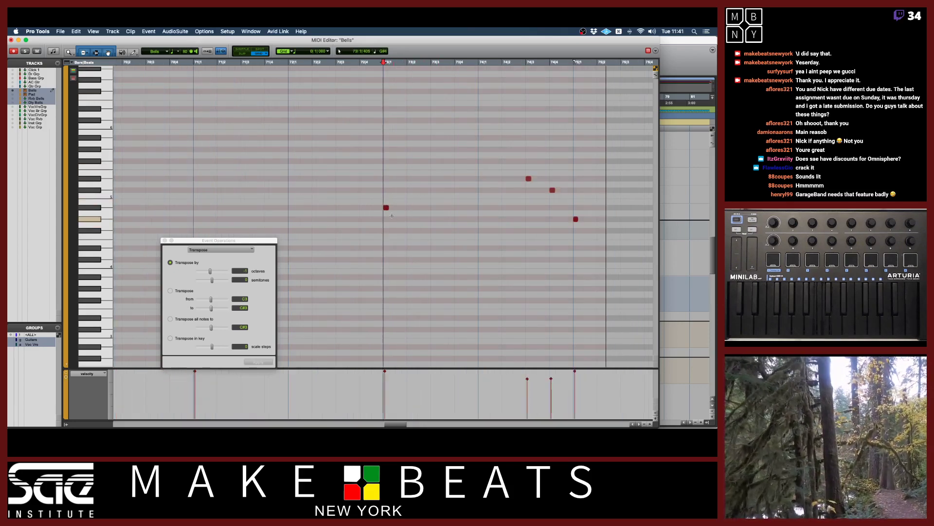
drag(235, 241, 316, 317)
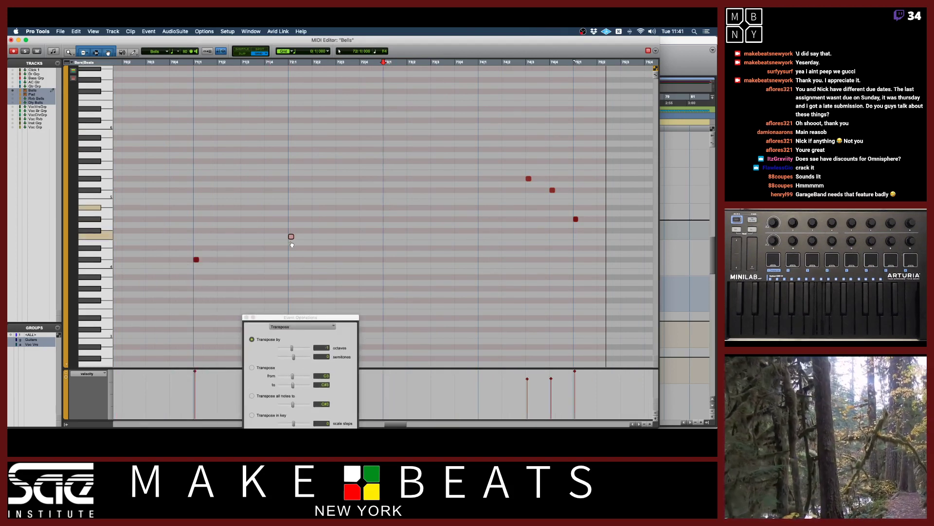
drag(292, 243, 291, 254)
click(196, 260)
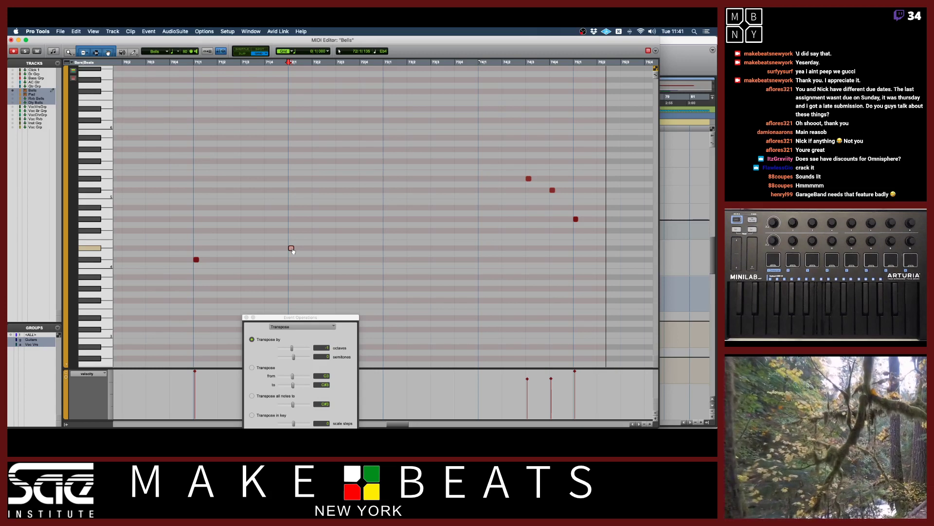
Play the Bells melody from bar 71 to check the moved note at bar 72.
key(r)
key(r)
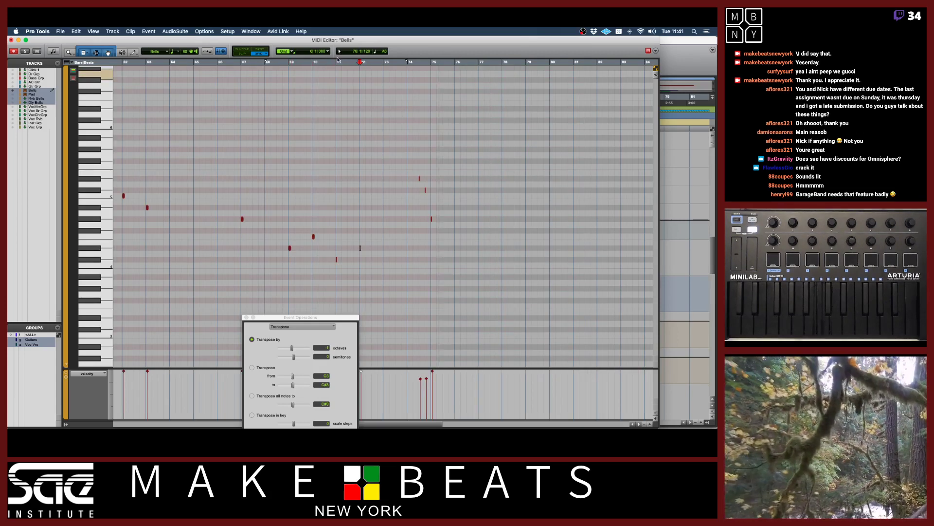
click(336, 61)
key(space)
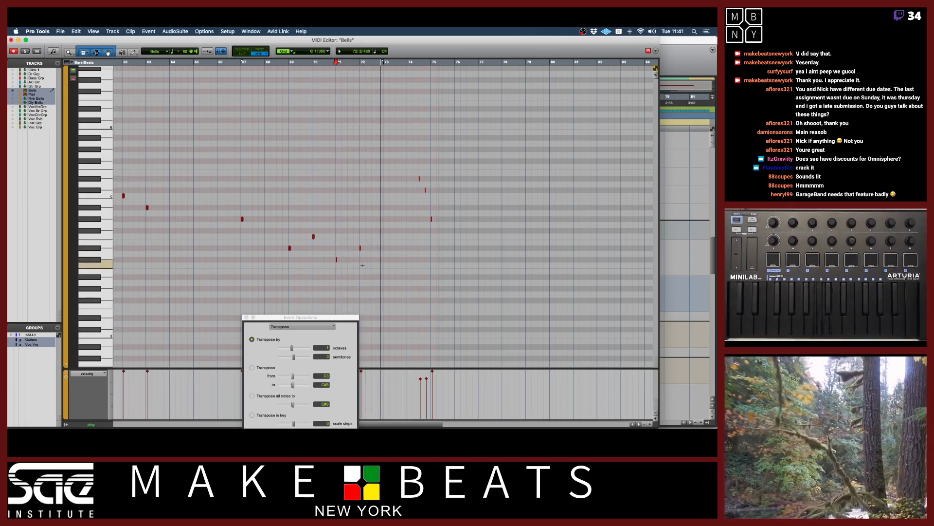
key(space)
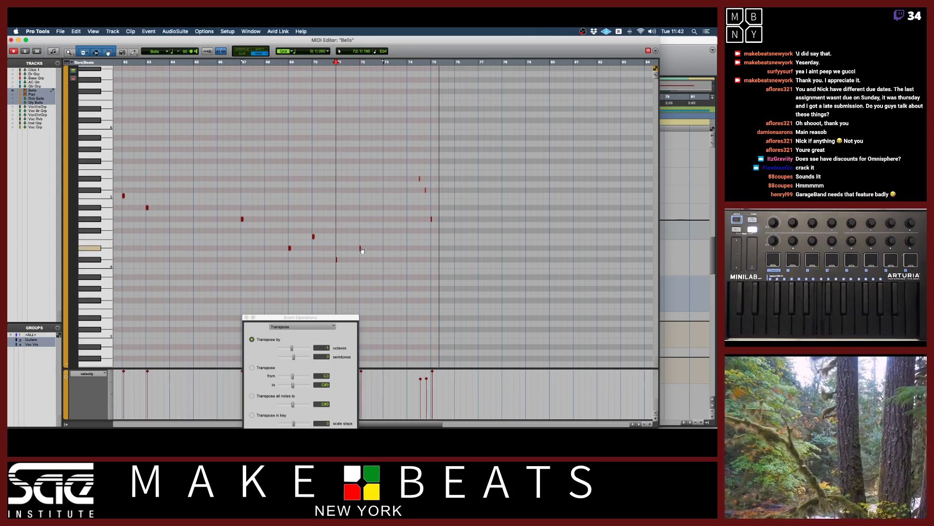
Copy the bar 72 Bells note to bar 73, transpose the copy up one octave, and play from bar 72.
drag(362, 250, 385, 288)
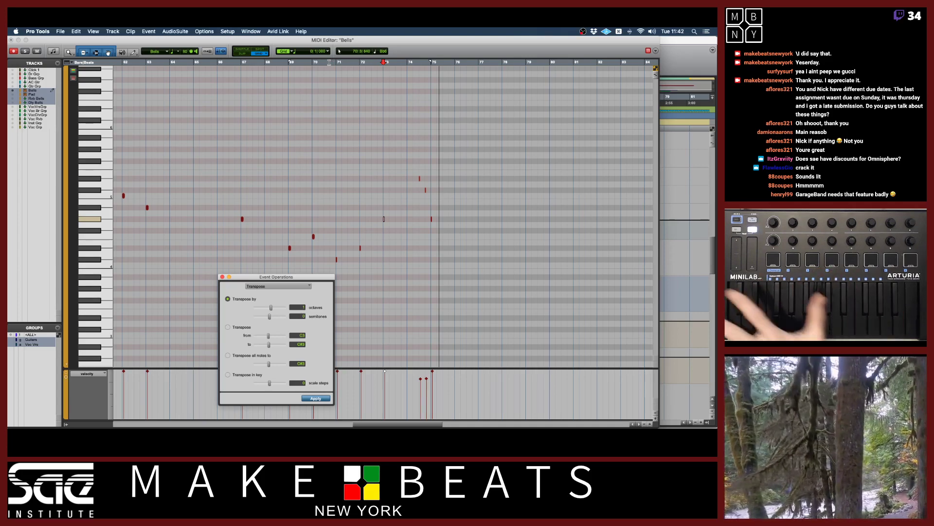
click(359, 62)
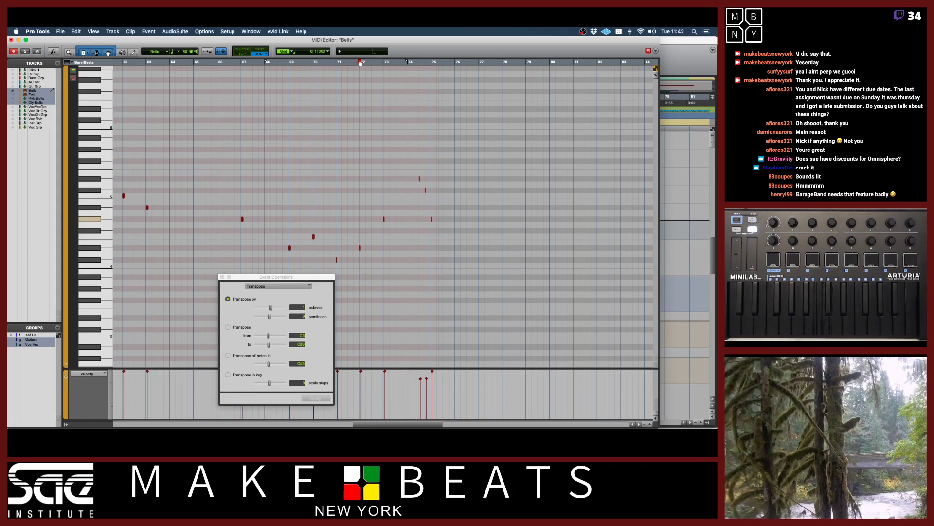
key(space)
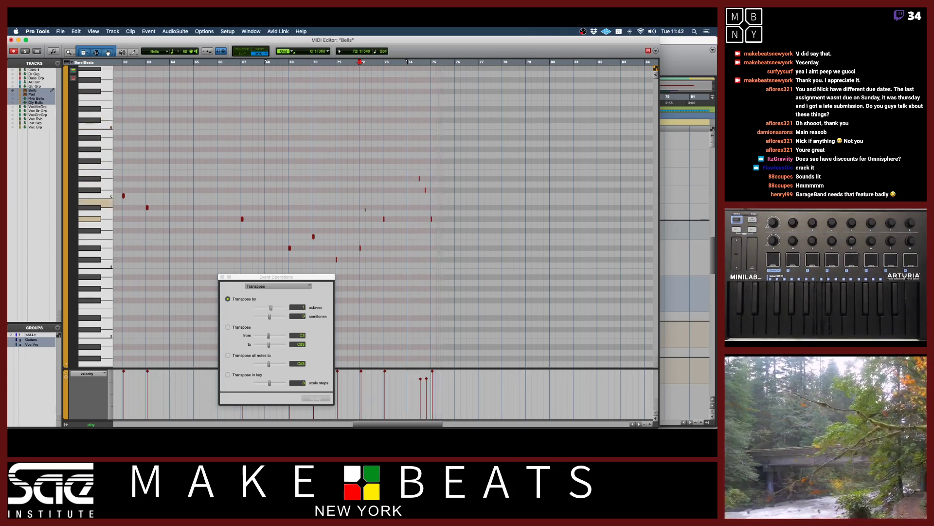
key(space)
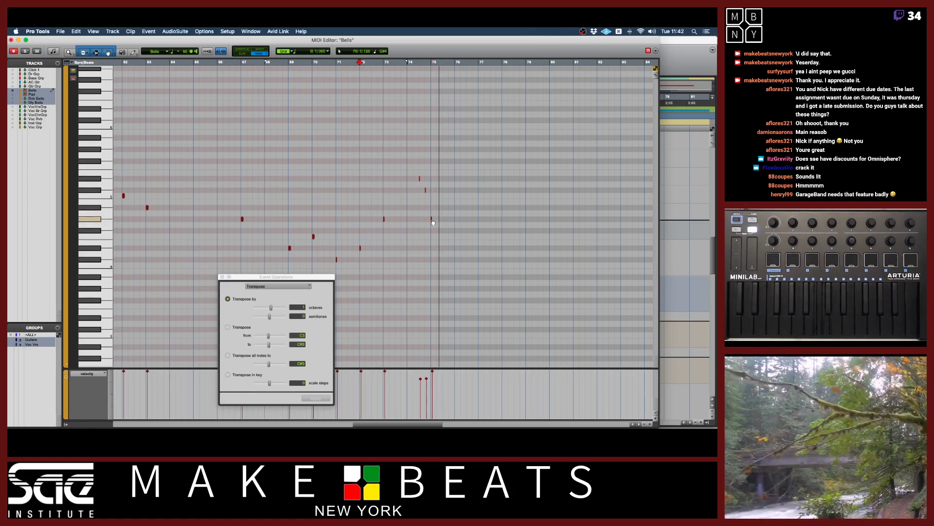
Raise the pitch of the last Bells note before bar 75, play from bar 74, and close the MIDI editor.
click(432, 220)
drag(433, 222, 431, 208)
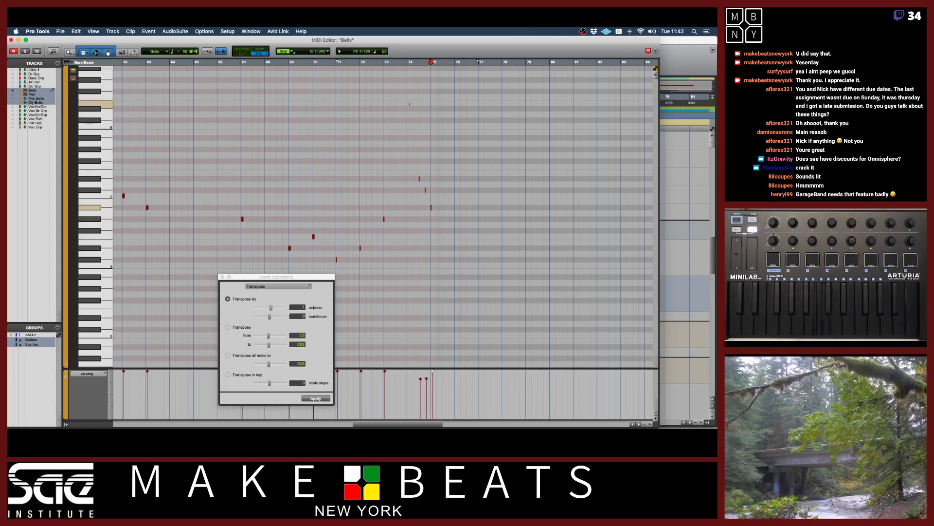
click(405, 62)
key(space)
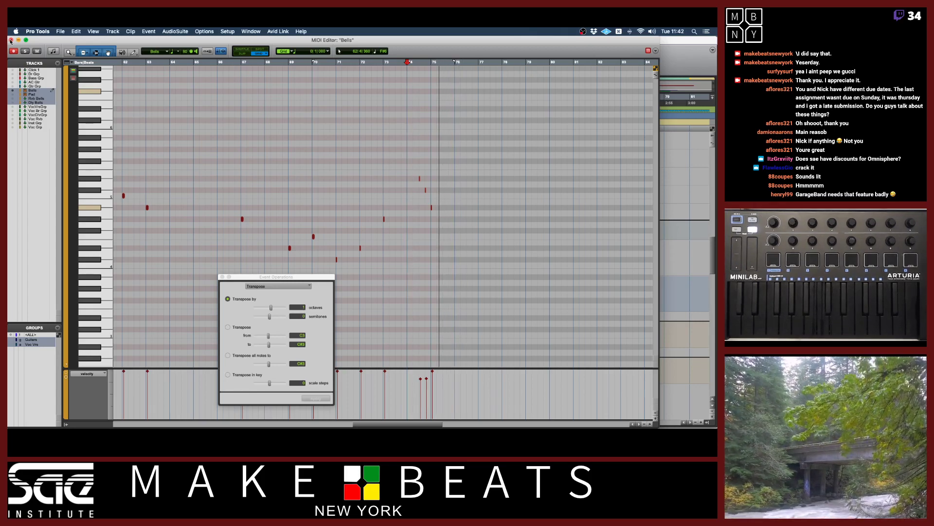
click(11, 39)
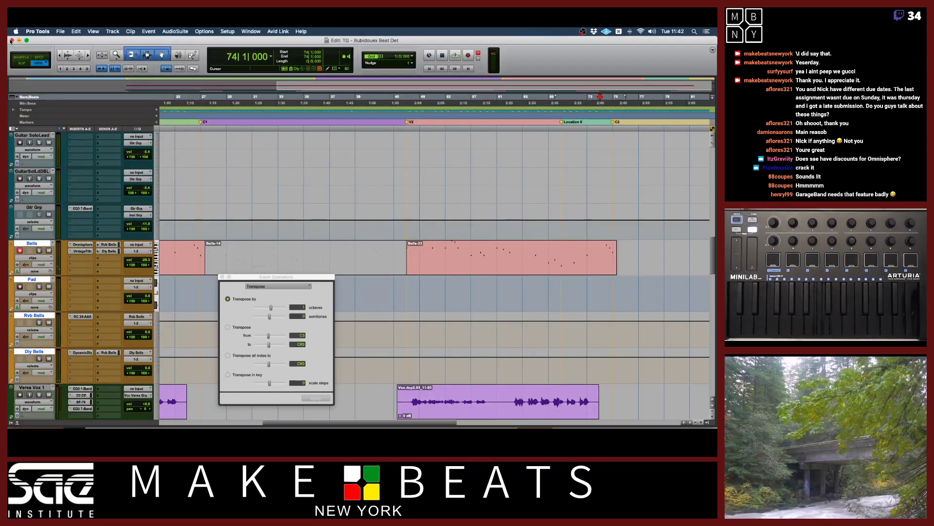
Delete the empty Bells clip between the C1 and V2 markers and move the Event Operations window clear of the clips.
click(239, 278)
key(r)
key(r)
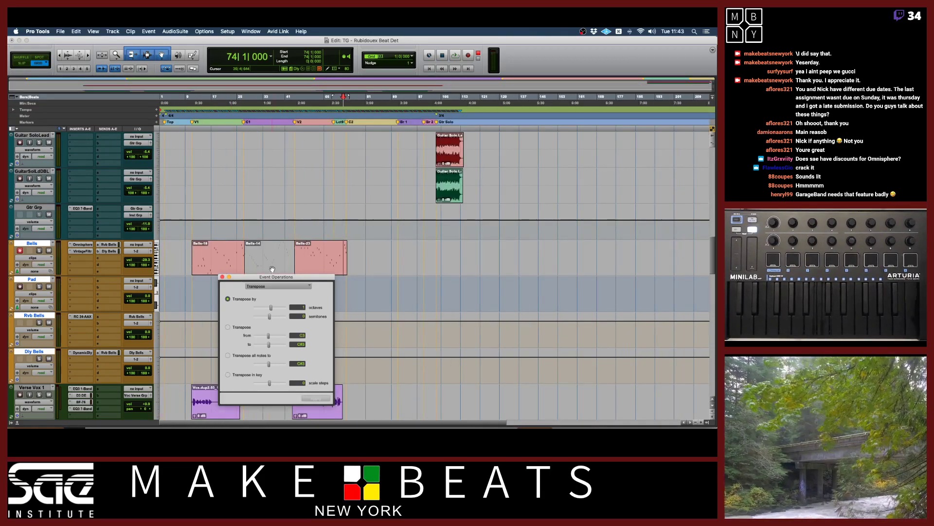
drag(273, 279, 434, 229)
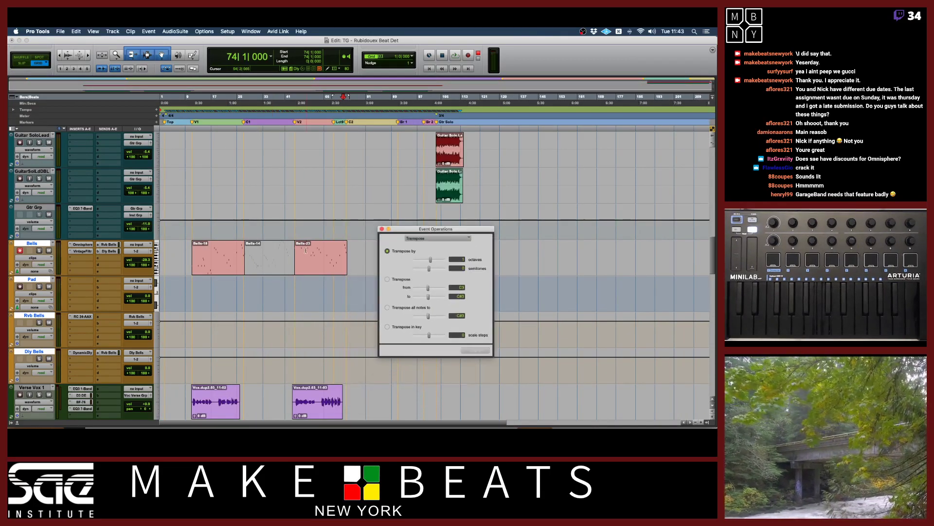
click(277, 274)
key(Delete)
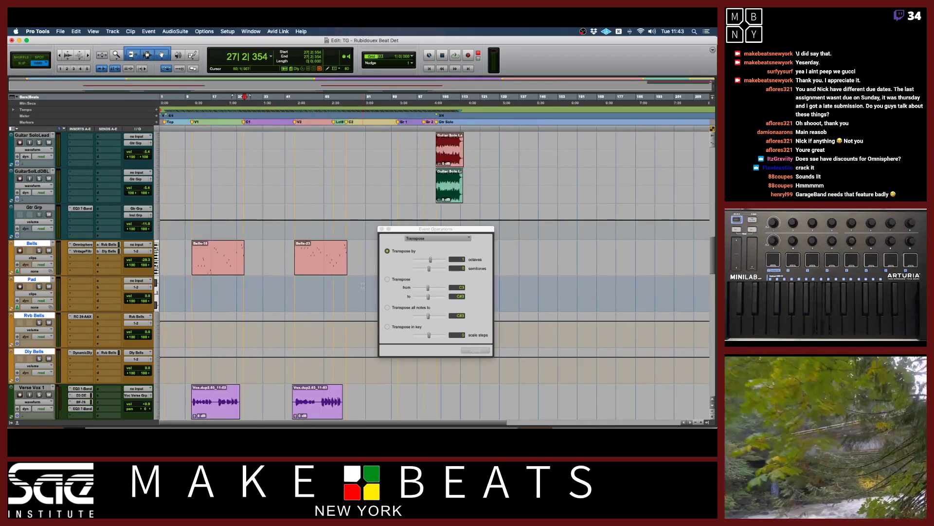
drag(402, 232, 509, 196)
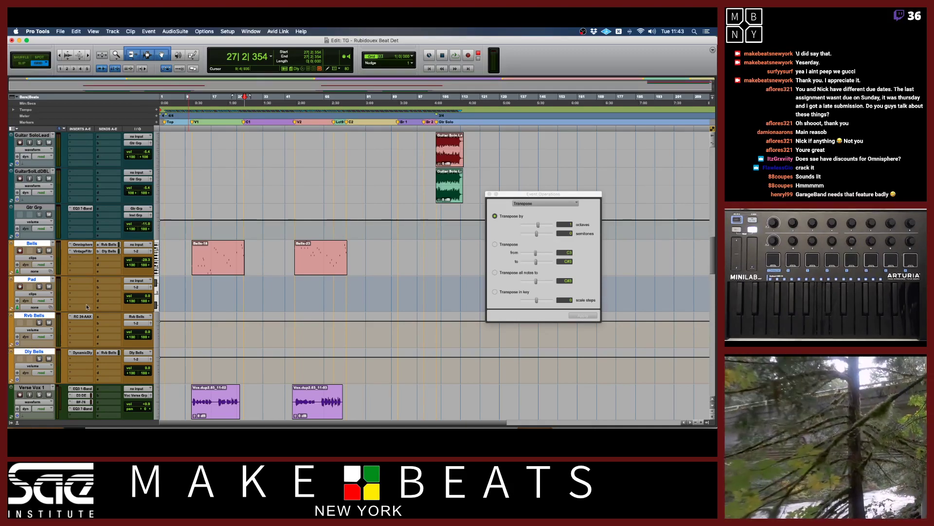
Insert the stereo Pigments instrument on the Pad track and reposition its window so the whole synth is visible.
click(79, 281)
text(e)
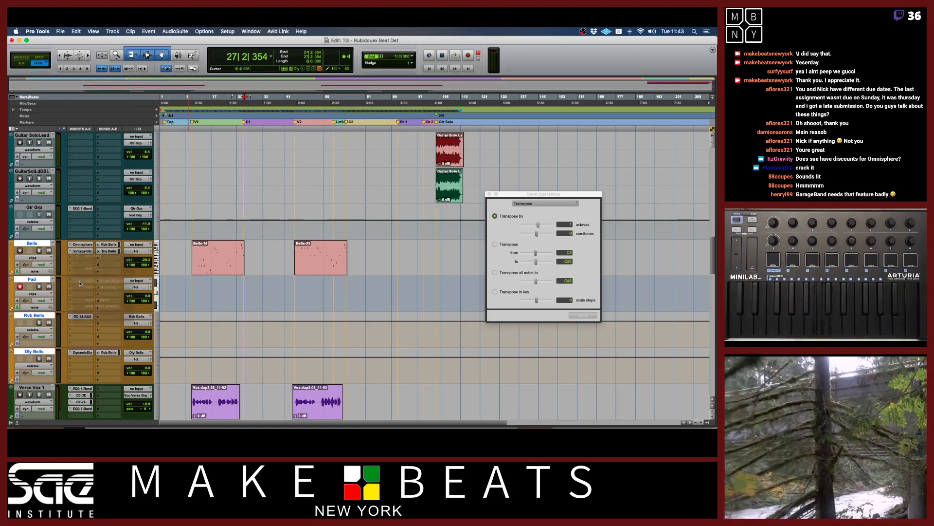
click(78, 280)
click(79, 280)
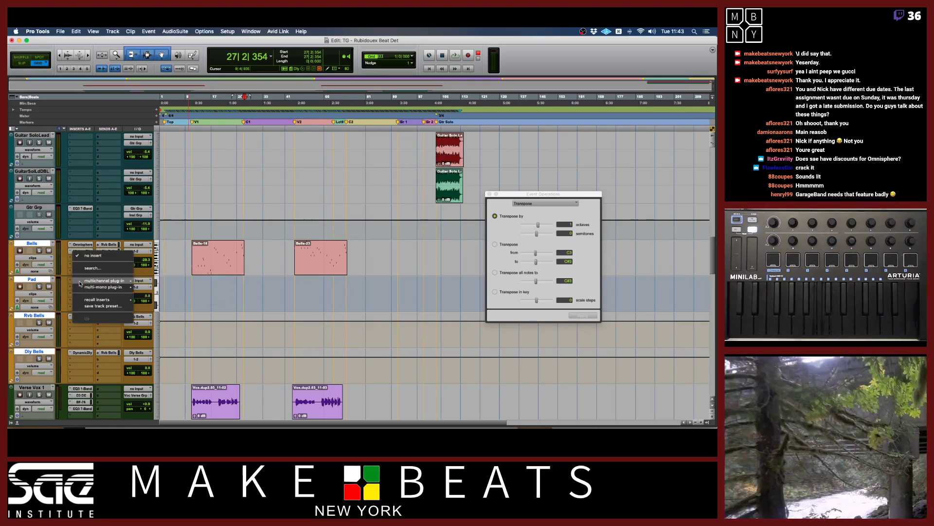
mouse_move(105, 281)
mouse_move(183, 258)
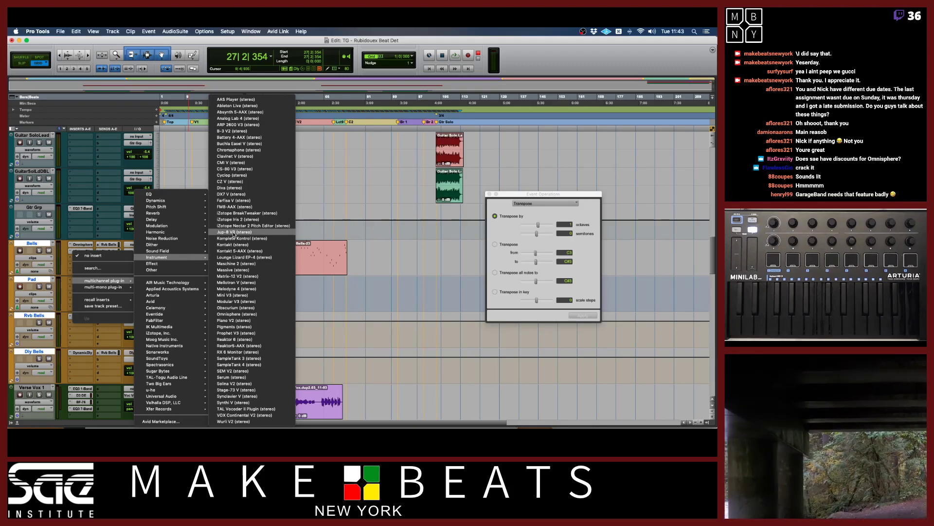
click(237, 326)
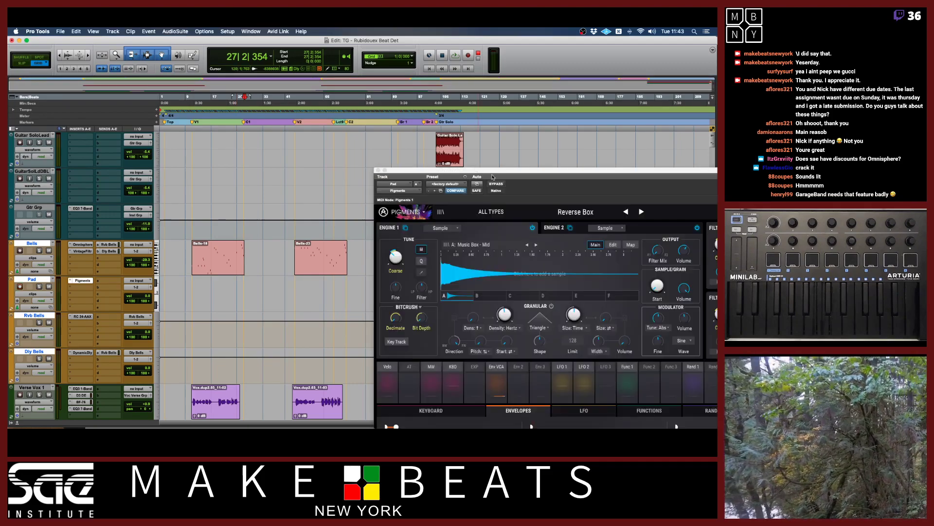
drag(476, 169, 161, 42)
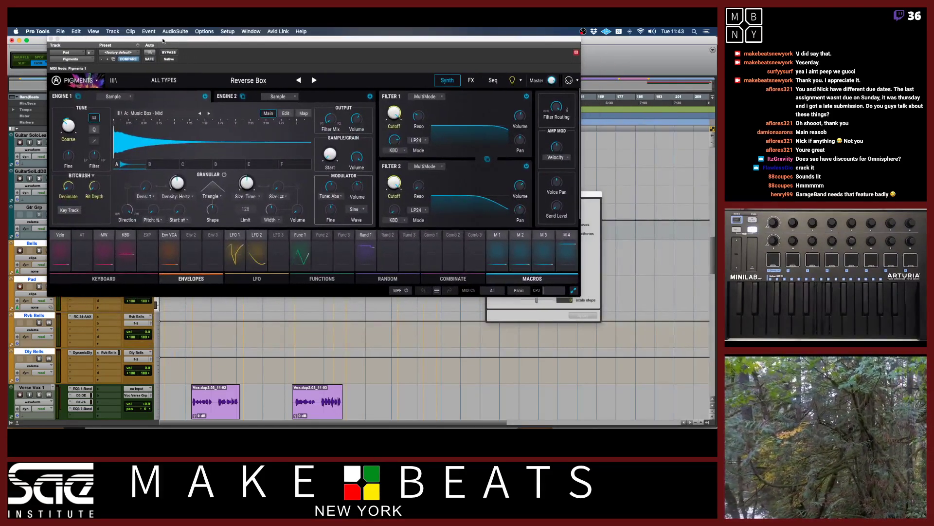
Filter the Pigments presets by the Organ type and the 21st Century Organs bank in the enlarged preset browser.
click(115, 82)
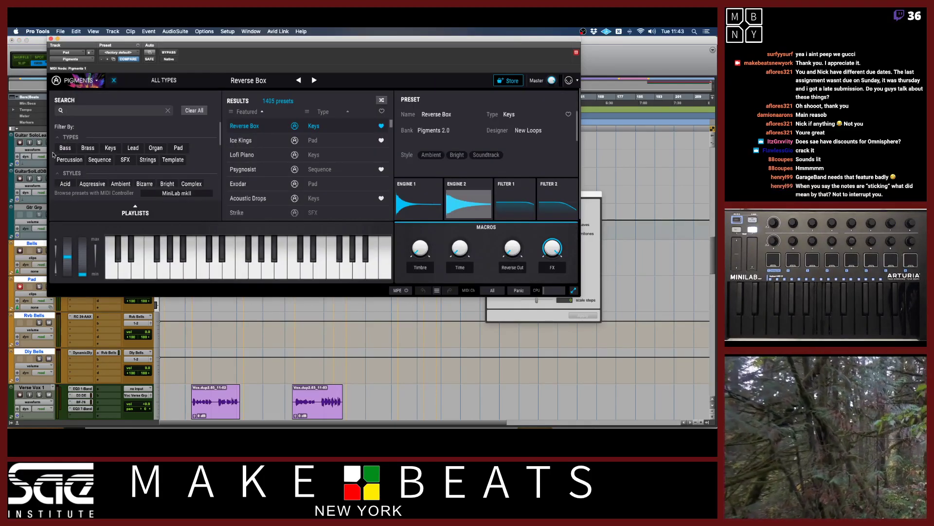
click(153, 150)
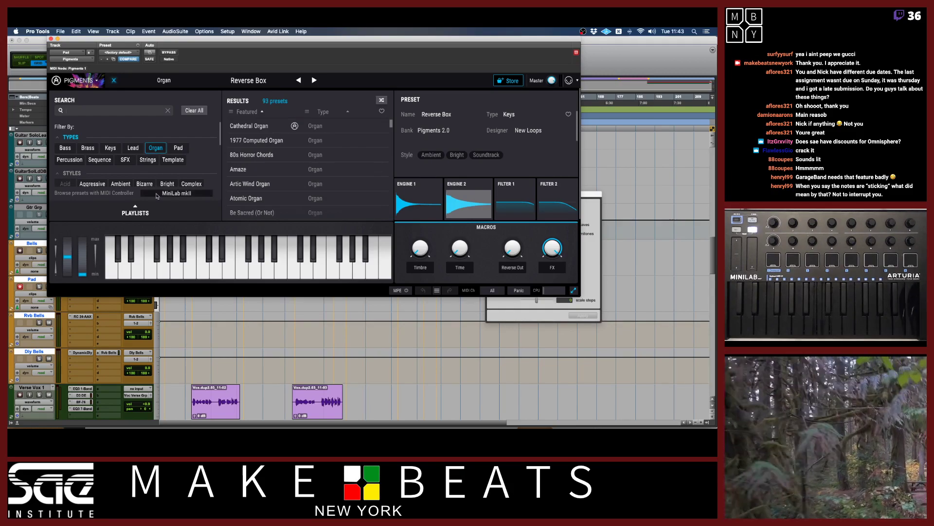
click(574, 290)
scroll(200, 253, down, 2)
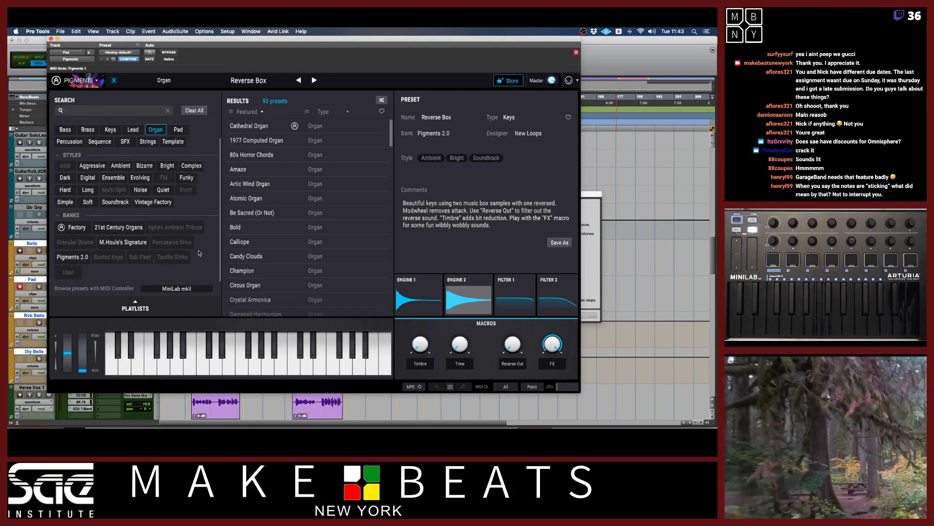
click(130, 228)
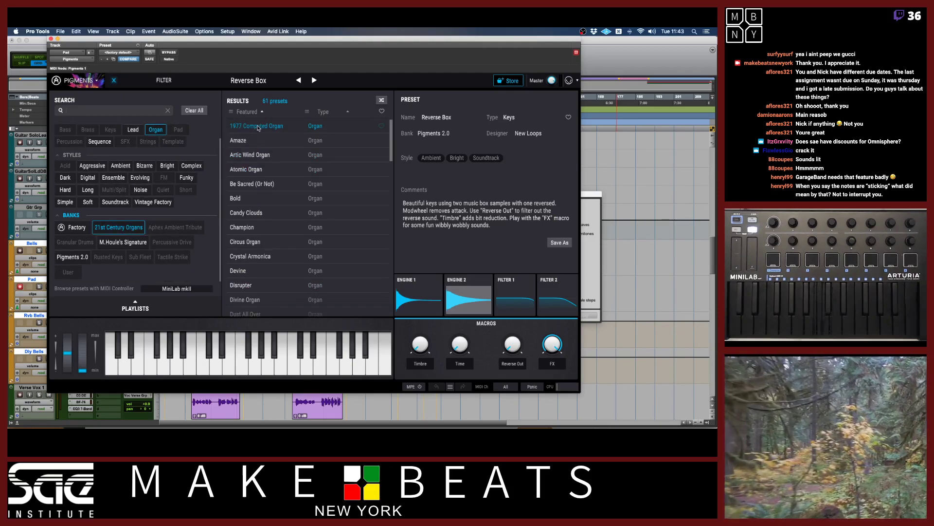
Audition the presets Amaze, Artic Wind Organ, Atomic Organ and Be Sacred (Or Not), lower the Pad track's volume to -17.1 dB, and load Devine.
click(241, 140)
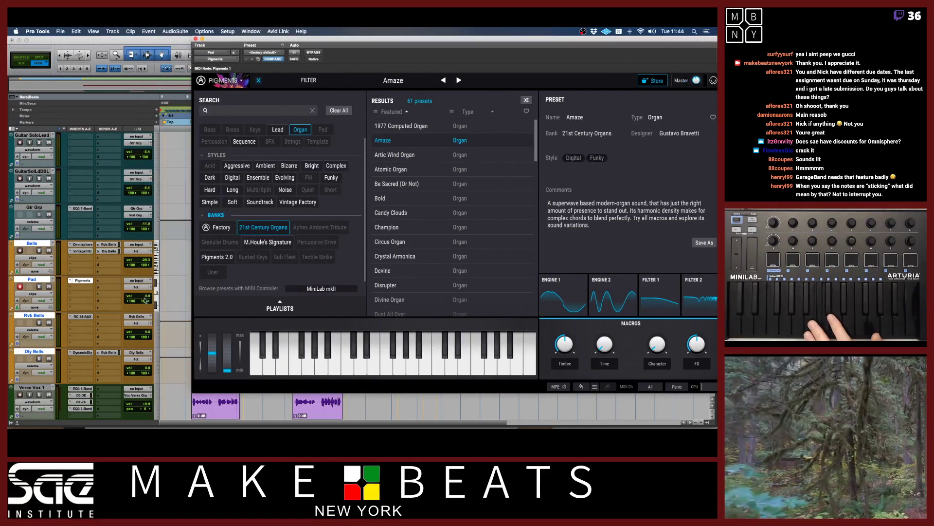
mouse_move(147, 298)
mouse_down()
mouse_move(148, 310)
mouse_move(147, 301)
mouse_up()
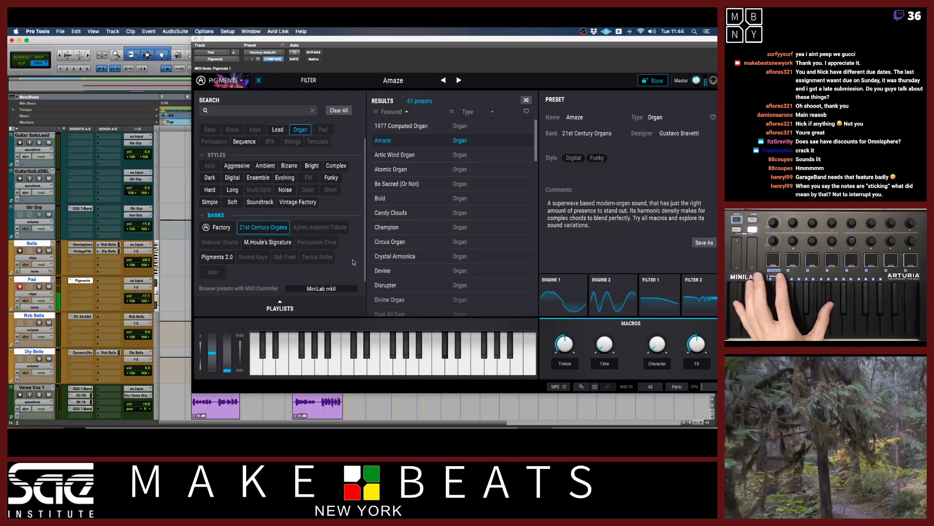
click(409, 156)
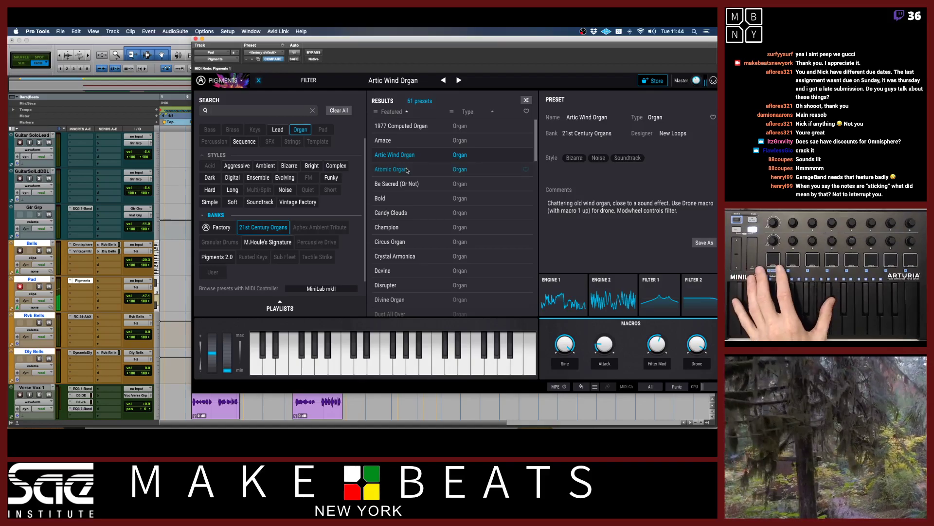
click(407, 170)
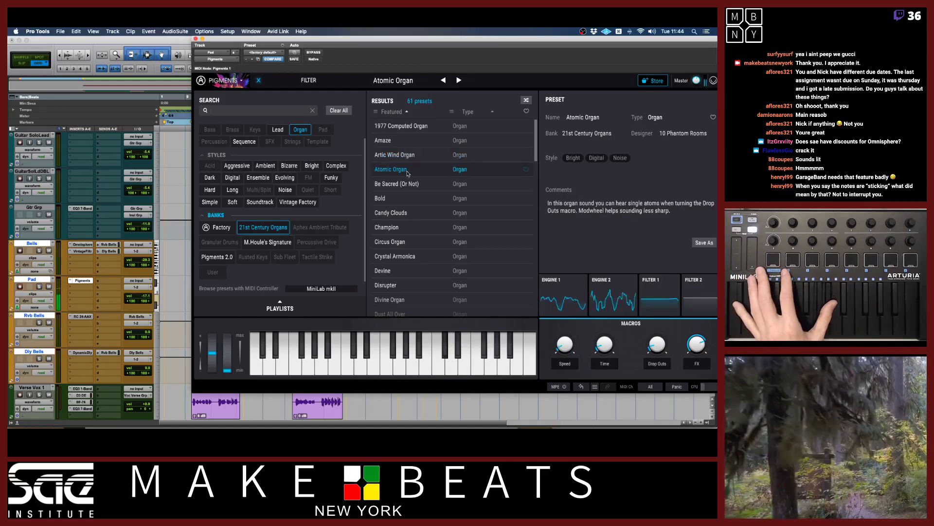
click(409, 185)
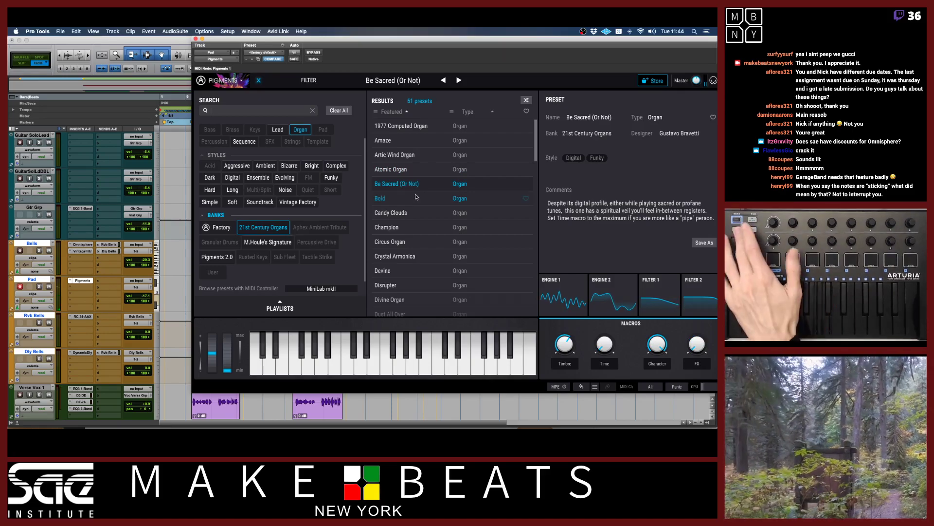
scroll(414, 199, down, 5)
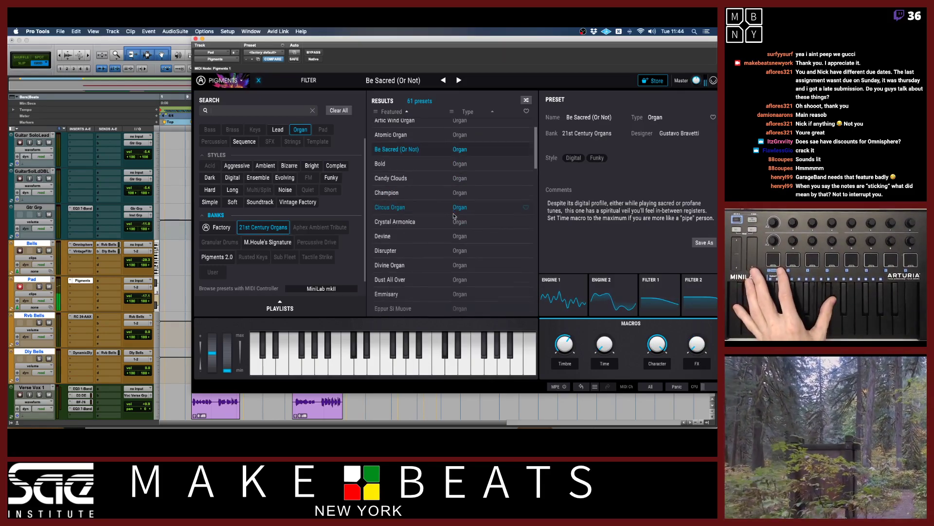
click(403, 204)
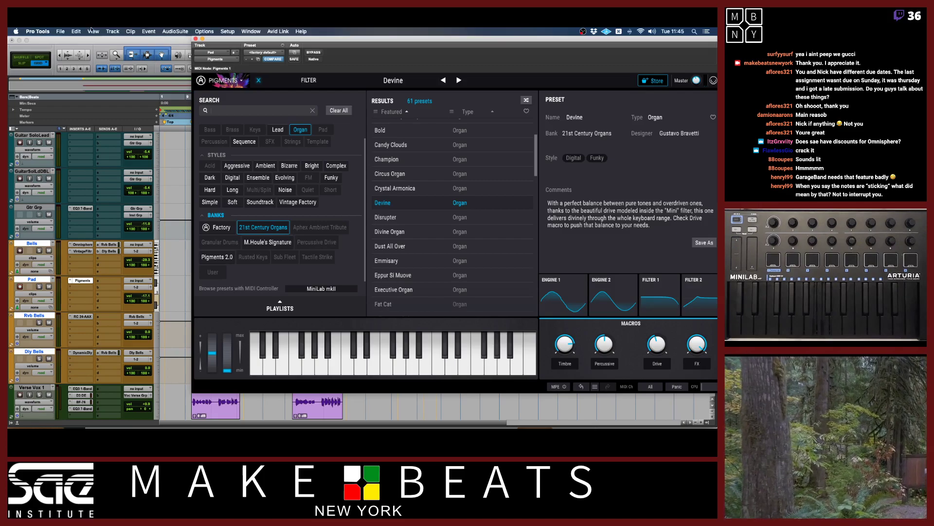
Adjust the Devine preset's Filter 1 cutoff and Engine 1 wavetable position in the synth view, and close the Pigments window.
click(260, 81)
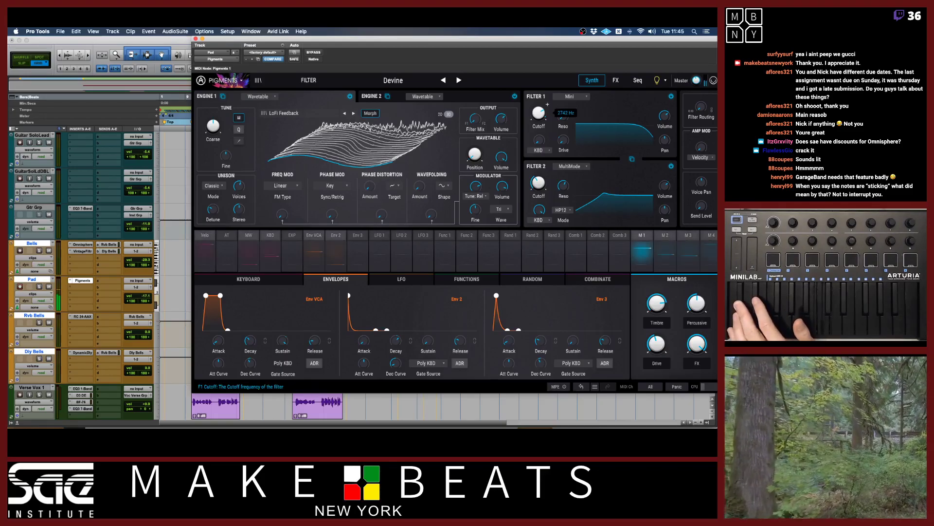
mouse_move(539, 117)
mouse_down()
mouse_move(538, 151)
mouse_move(547, 92)
mouse_move(548, 104)
mouse_up()
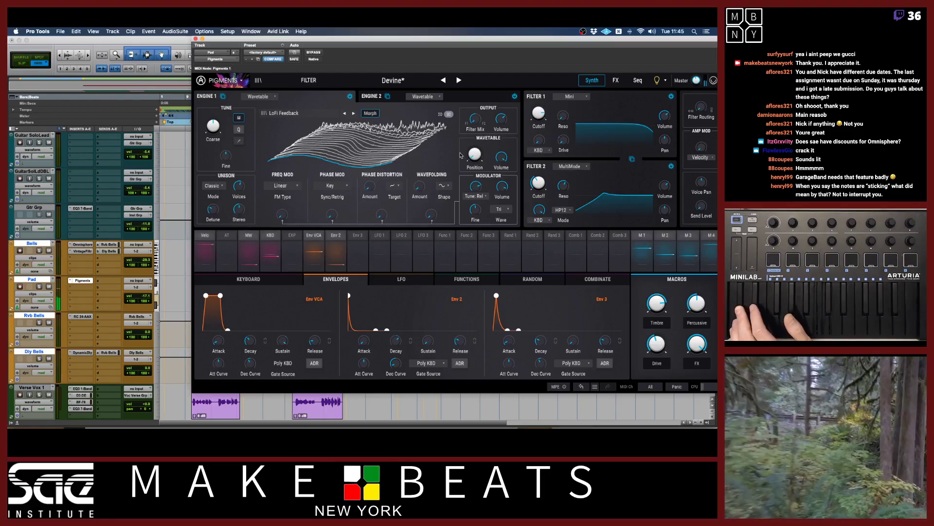
mouse_move(475, 154)
mouse_down()
mouse_move(475, 141)
mouse_move(475, 155)
mouse_up()
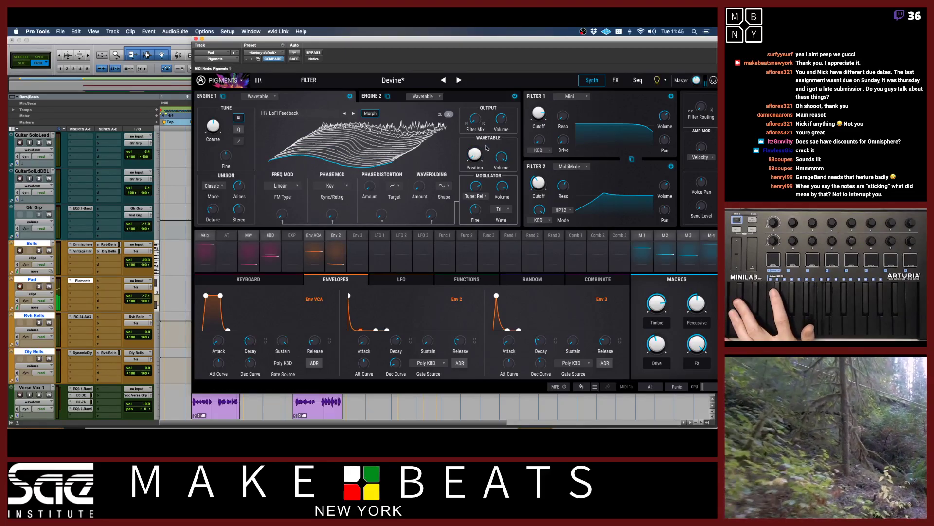
click(195, 39)
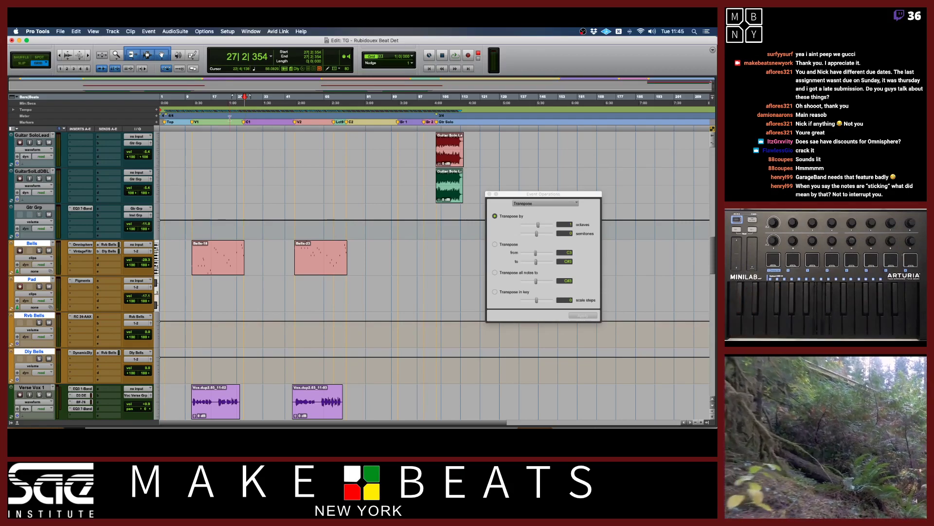
Record a Pad MIDI part over the C1 section, starting from bar 25 and stopping at bar 48, adjusting the Pad track's volume while recording.
key(t)
key(t)
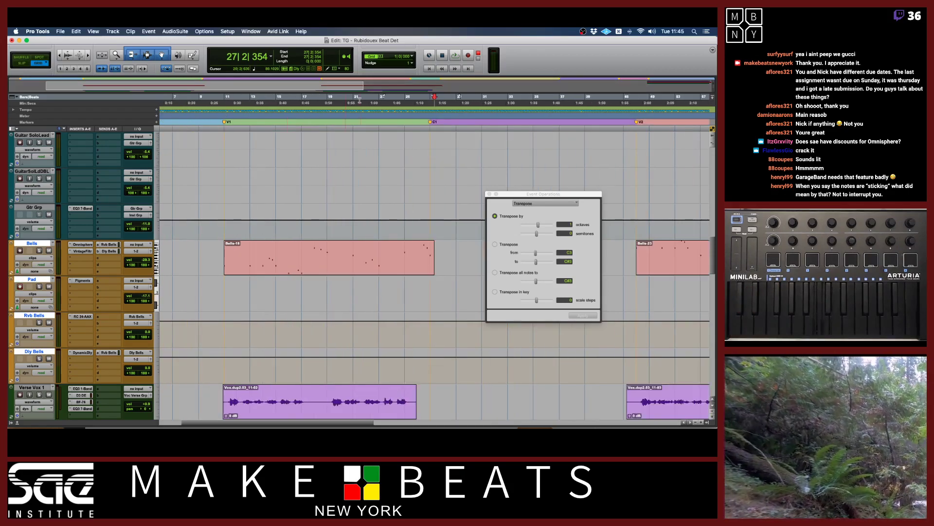
click(404, 101)
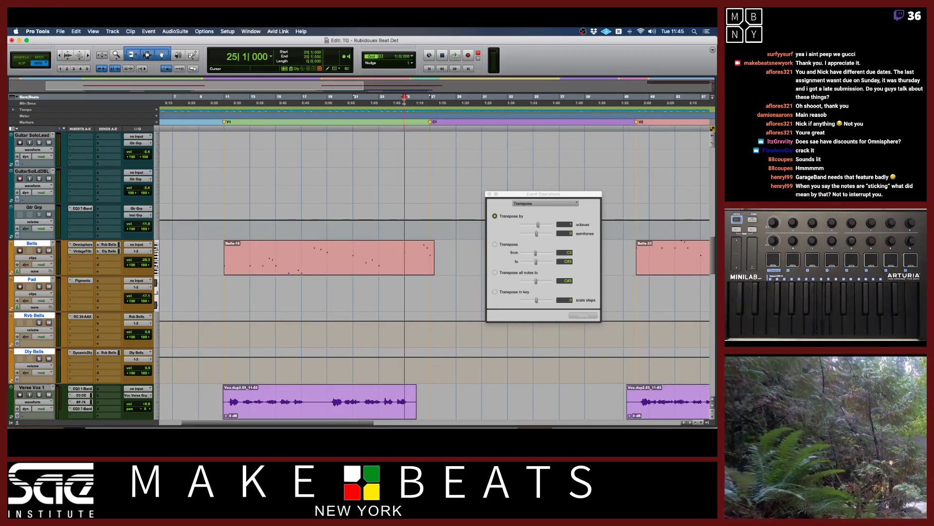
key(super+space)
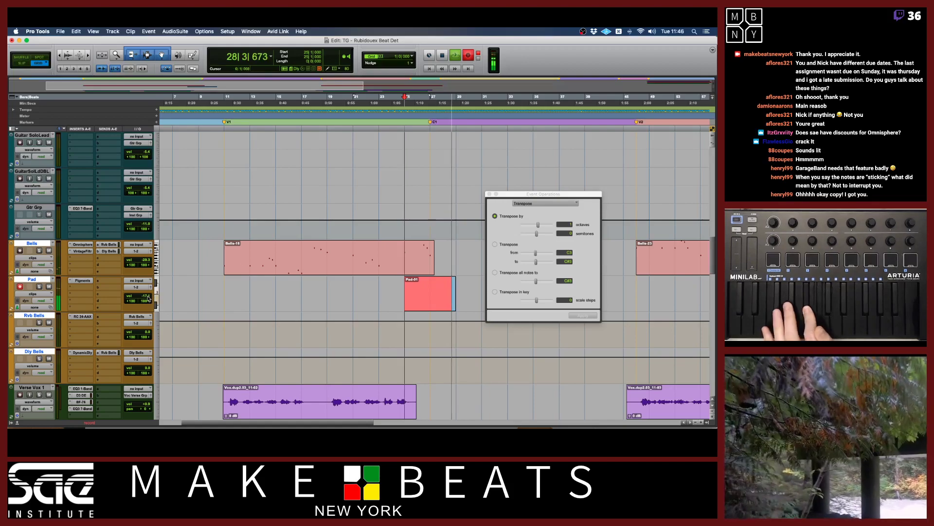
mouse_move(144, 295)
mouse_down()
mouse_move(145, 285)
mouse_move(146, 301)
mouse_up()
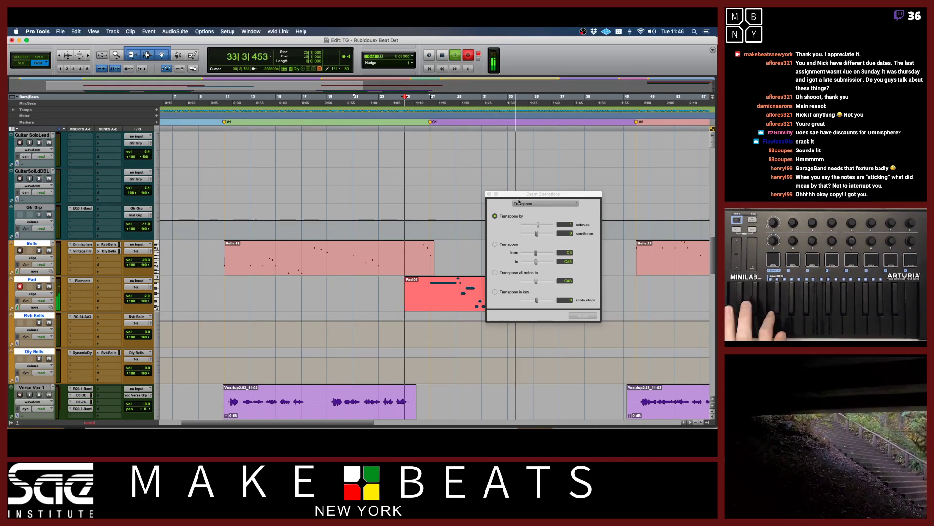
drag(517, 197, 611, 227)
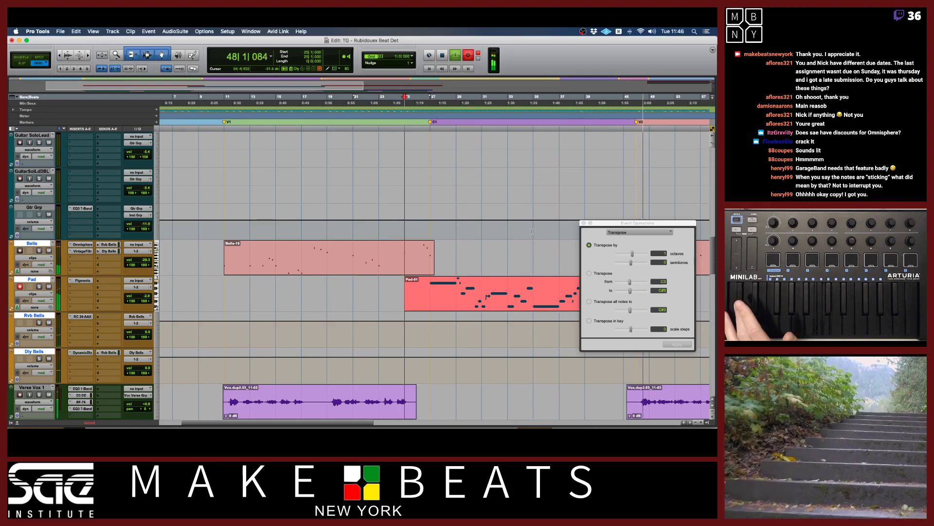
key(space)
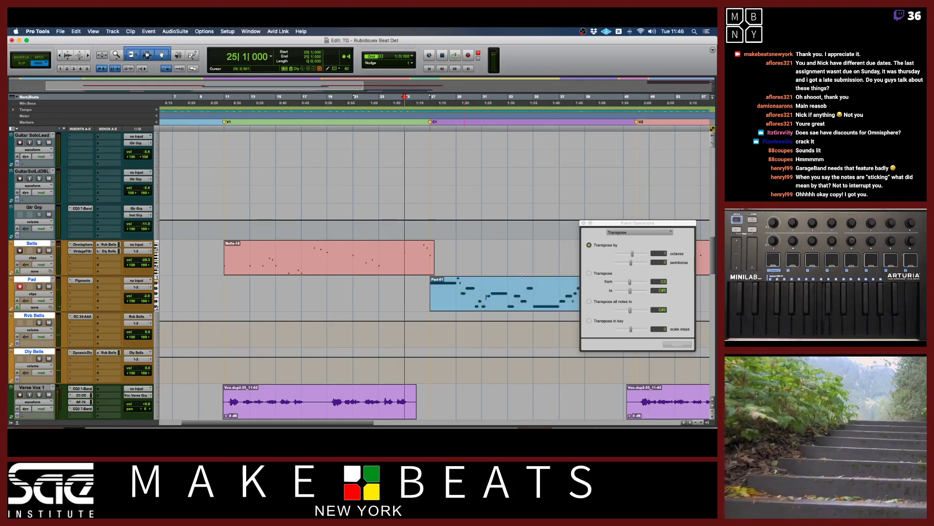
Move the Event Operations window clear of the Pad clip and create a new empty playlist, Pad.01, on the Pad track.
drag(616, 227, 515, 325)
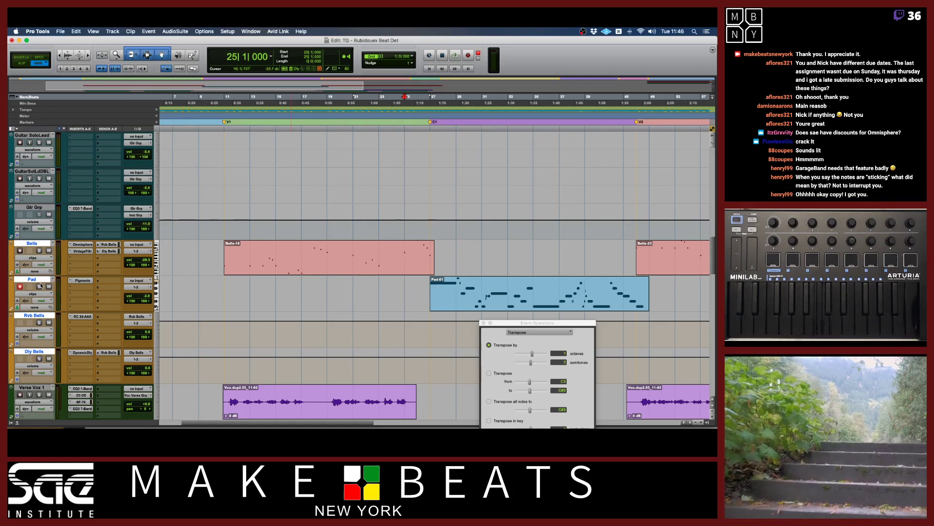
click(53, 280)
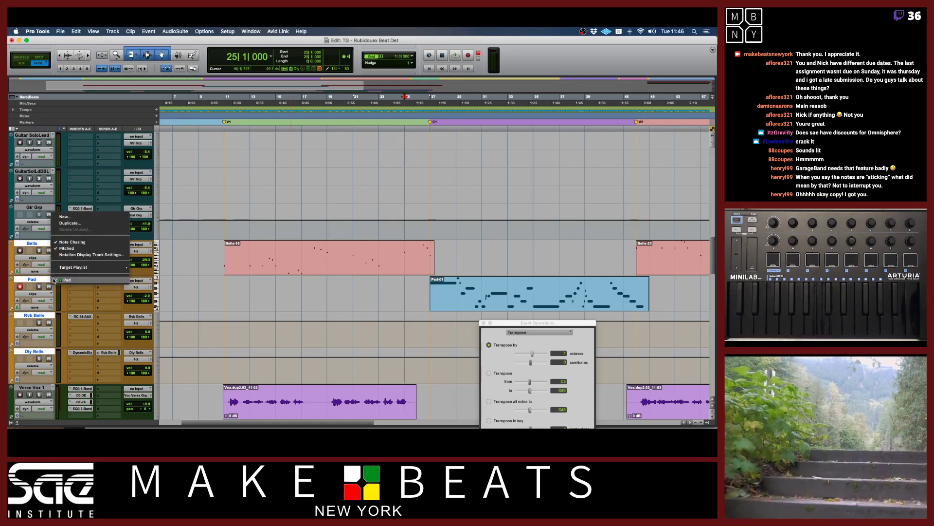
click(83, 219)
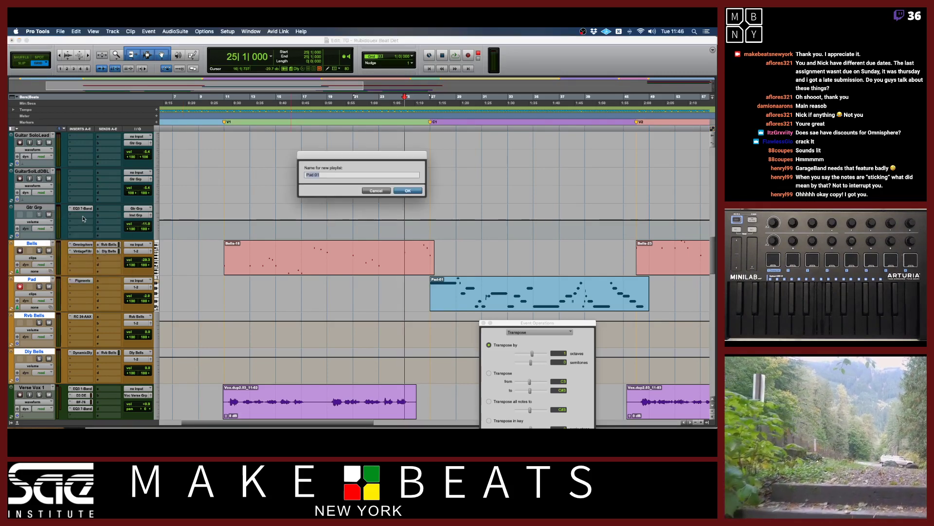
key(Return)
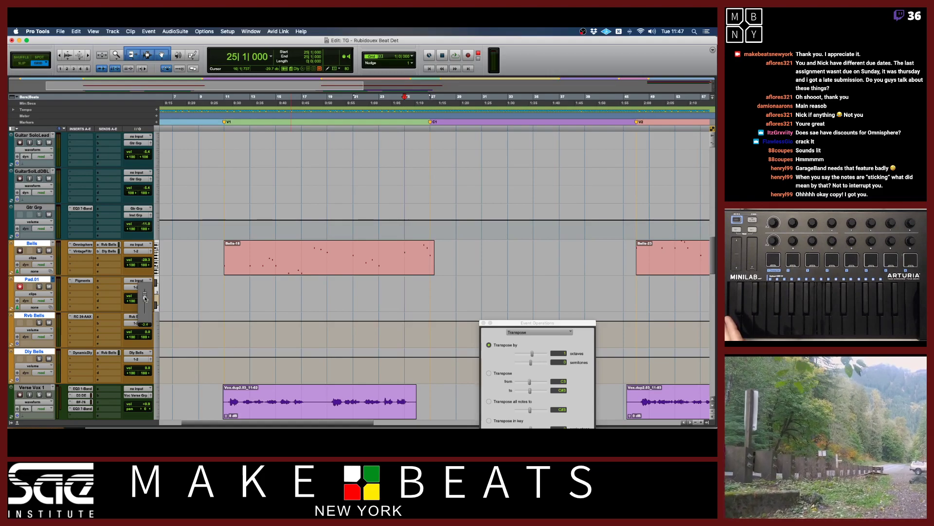
Adjust the Pad.01 track's volume, check the Pigments Devine patch, and record a new pad part over C1 from bar 25 to bar 47.
drag(145, 297, 145, 297)
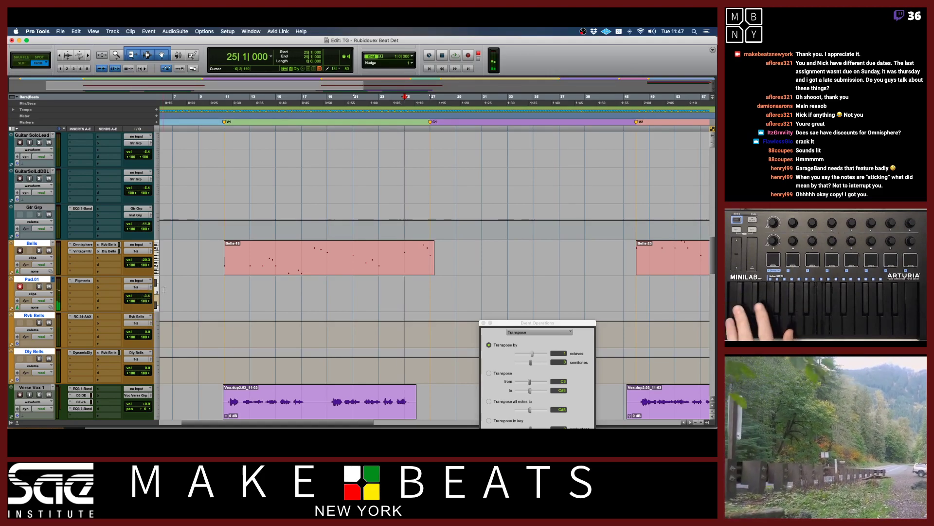
click(85, 281)
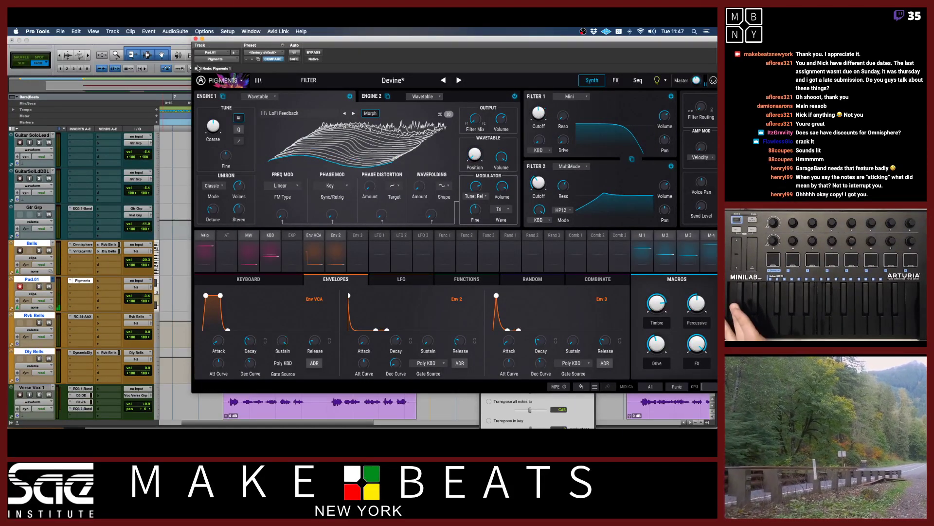
click(196, 38)
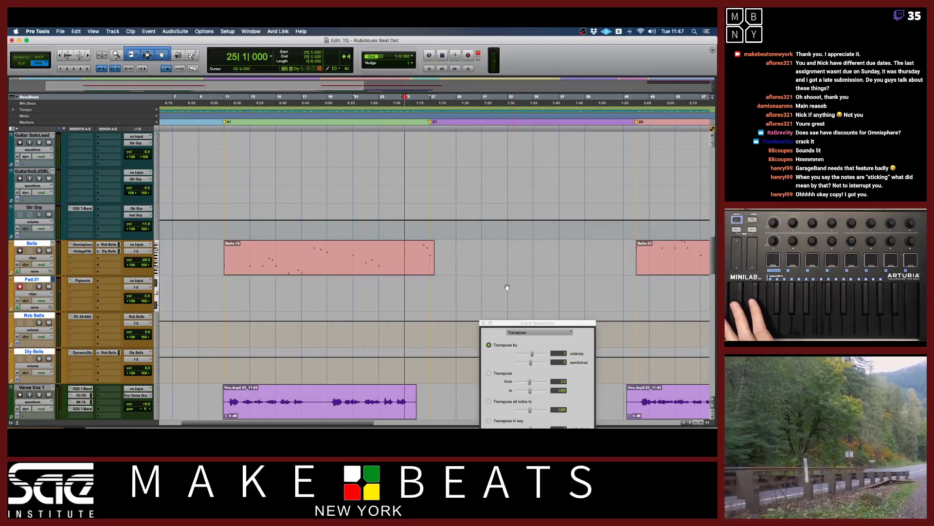
key(super+space)
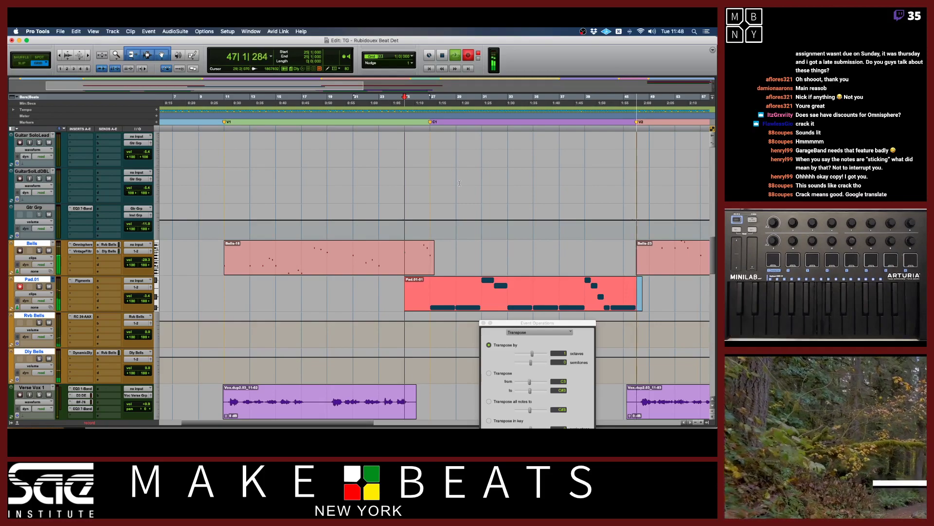
key(space)
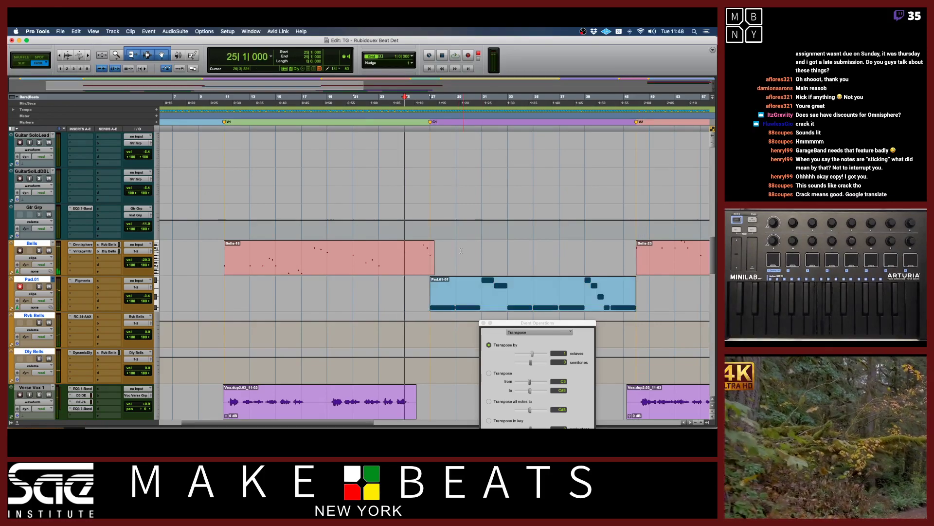
Quantize the Pad.01 clip under C1 to a 1/4 note grid with note durations preserved, and close Event Operations.
click(472, 307)
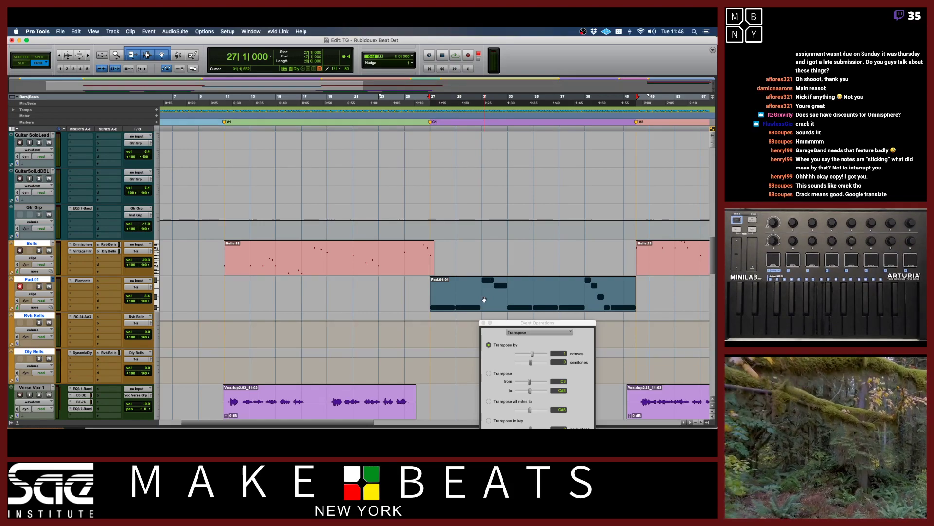
key(super+bracketright)
key(super+bracketright)
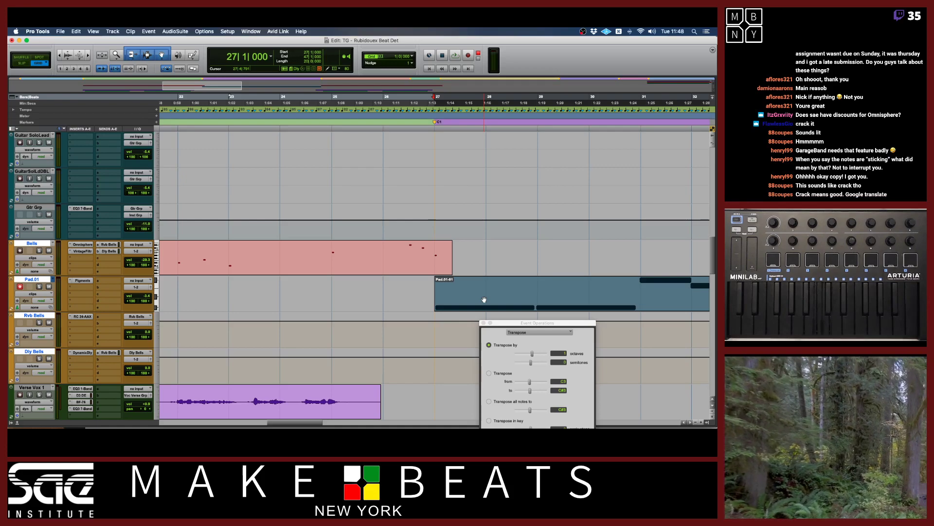
key(alt+0)
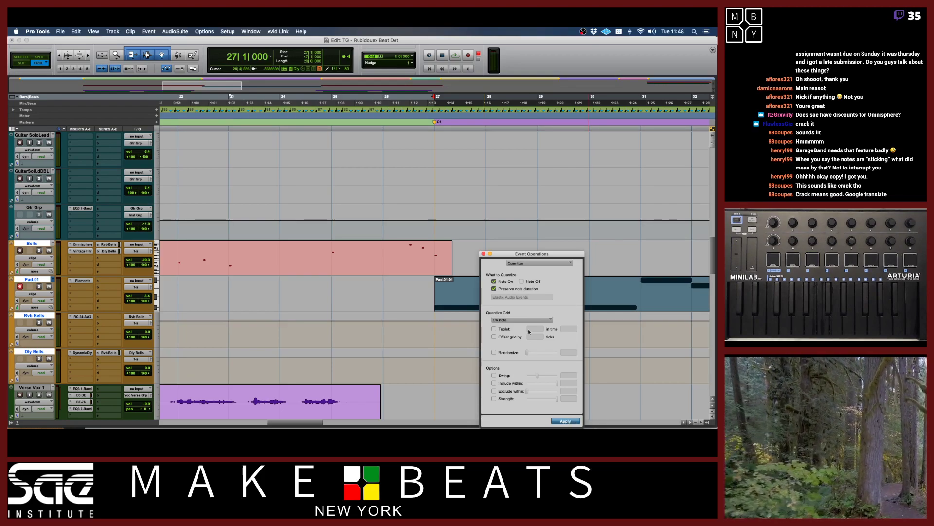
click(484, 254)
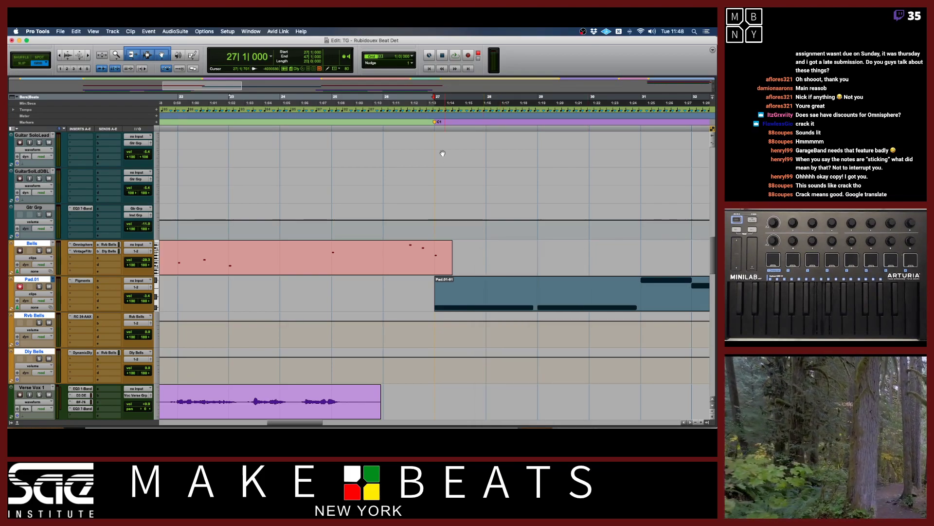
Play back the C1 section while adjusting the Pad.01 track's volume, and set it to -6.0 dB.
key(super+bracketleft)
key(super+bracketleft)
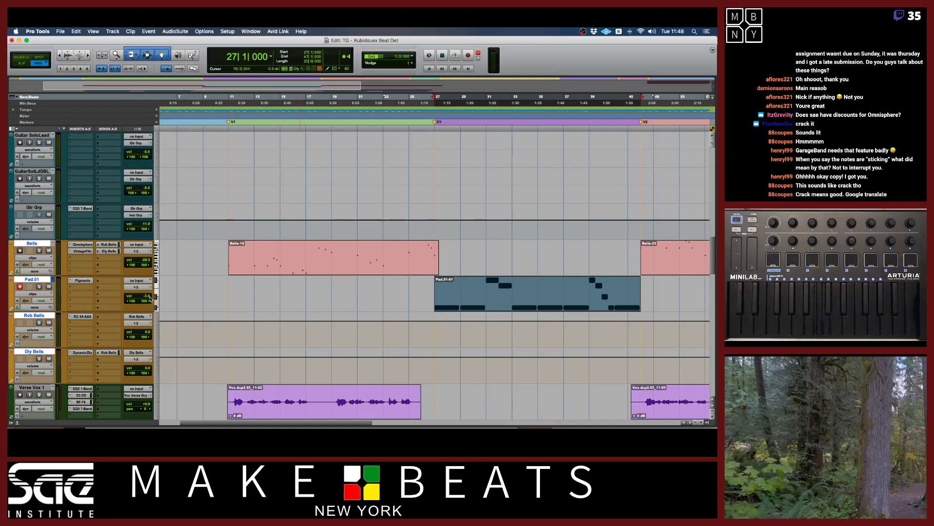
key(space)
drag(146, 298, 146, 295)
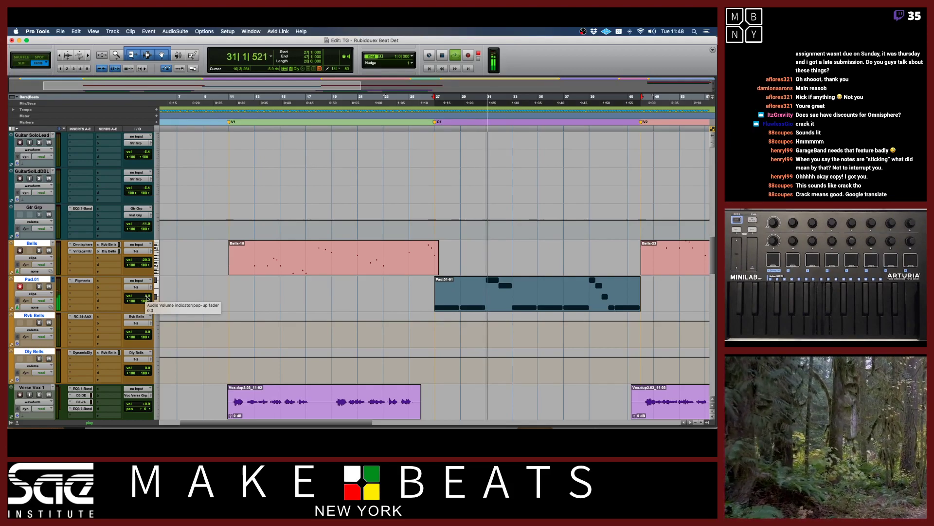
click(147, 298)
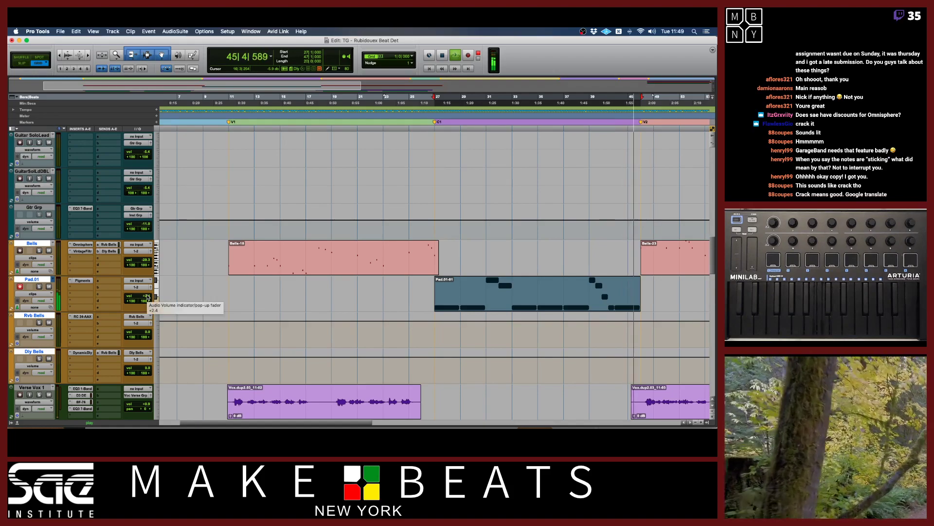
key(space)
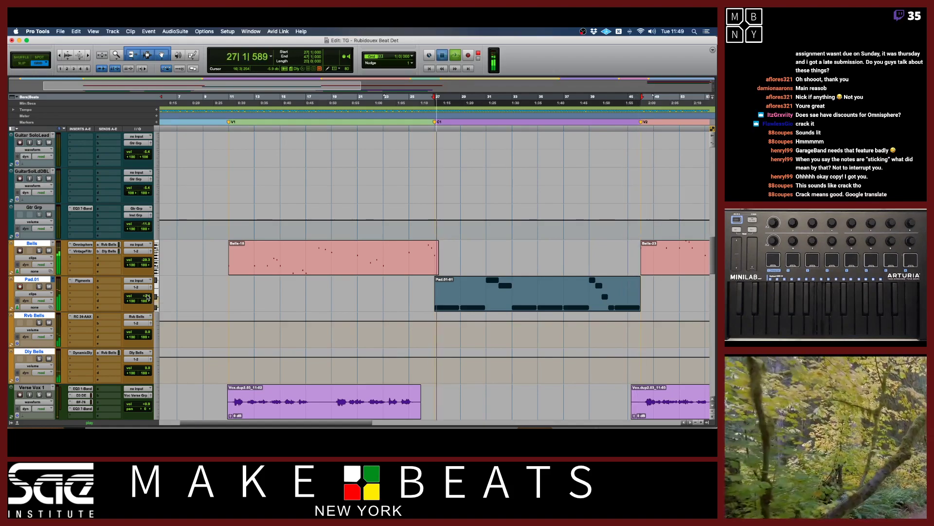
key(r)
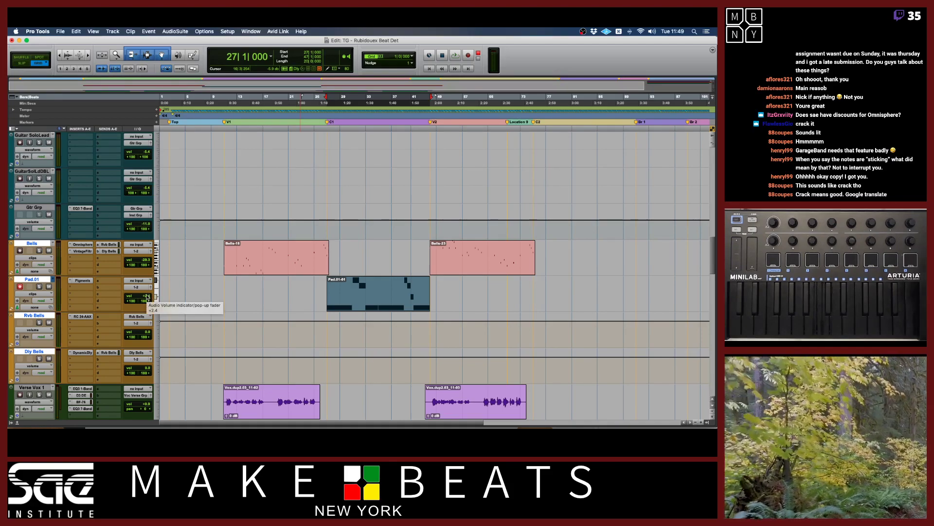
click(147, 297)
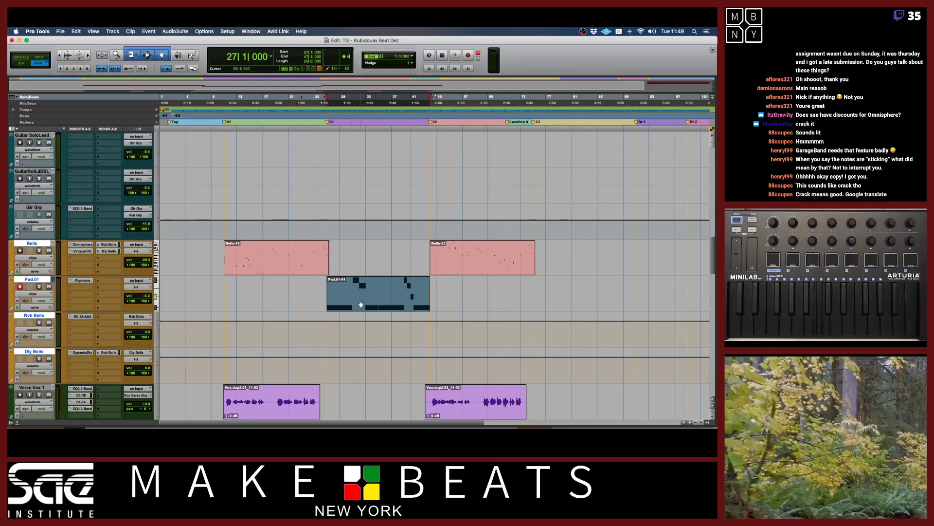
Copy the Pad.01 clip from C1 to the start of C2 at bar 75, and time-compress the copy to end at the Br 1 marker.
drag(365, 304, 573, 305)
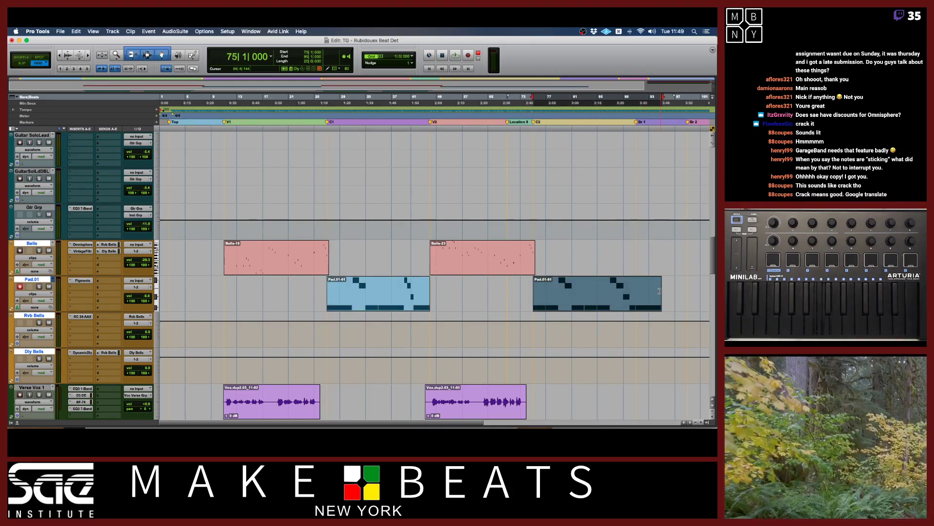
key(t)
key(r)
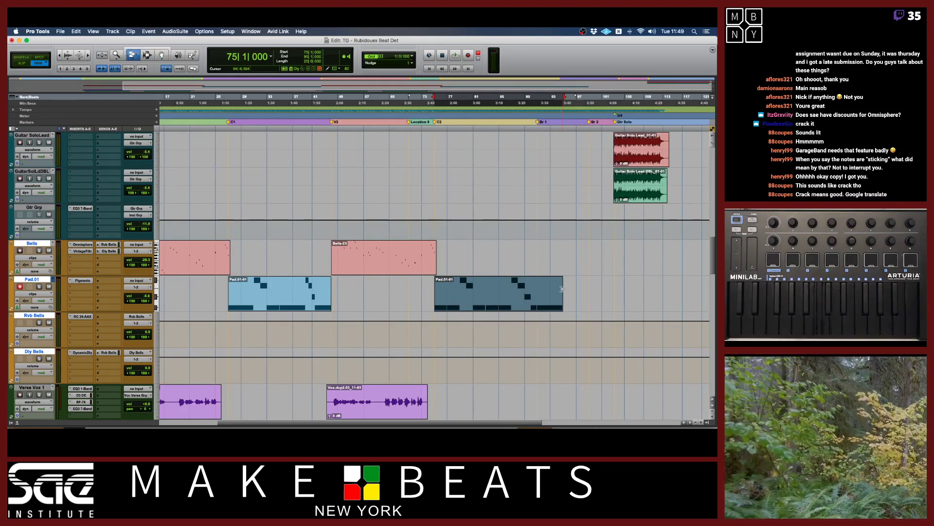
drag(562, 289, 538, 292)
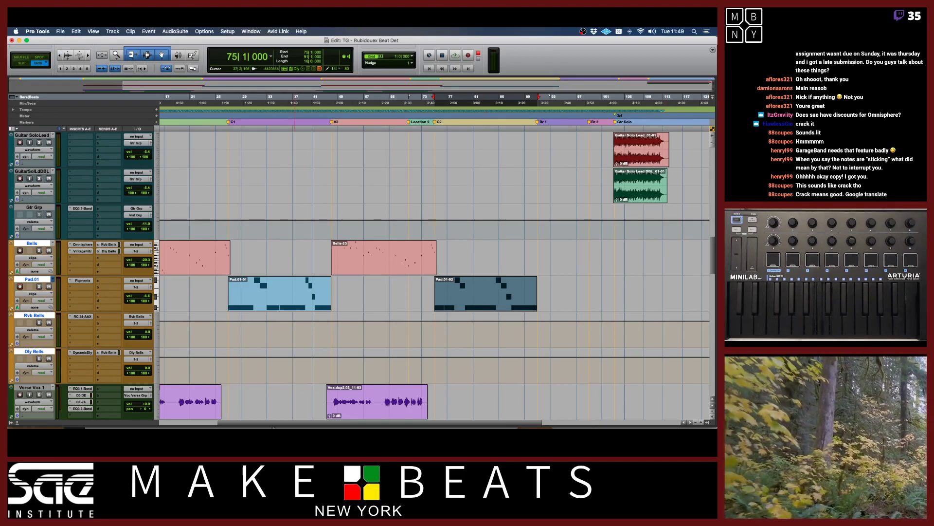
scroll(411, 300, left, 5)
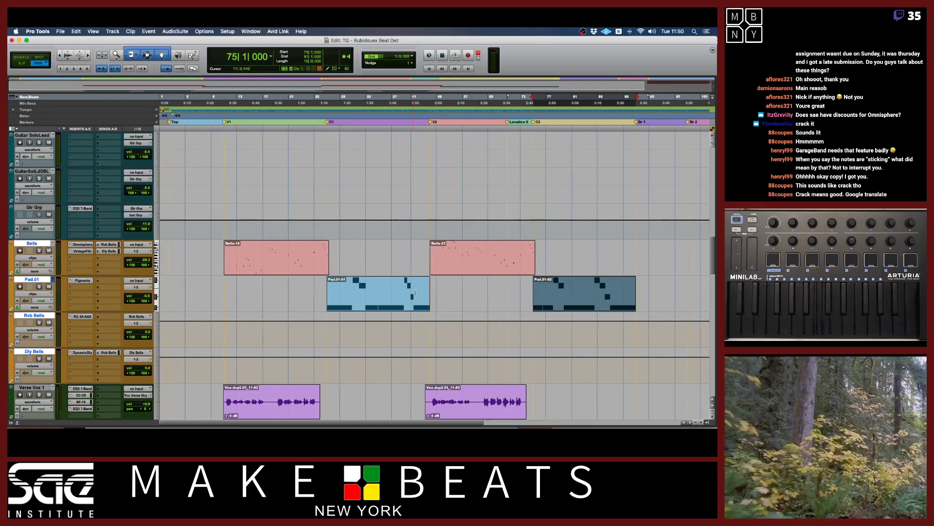
Play the song from the V1 marker and copy the Bells track's Dly Bells send to the Pad.01 track in the mixer.
click(225, 122)
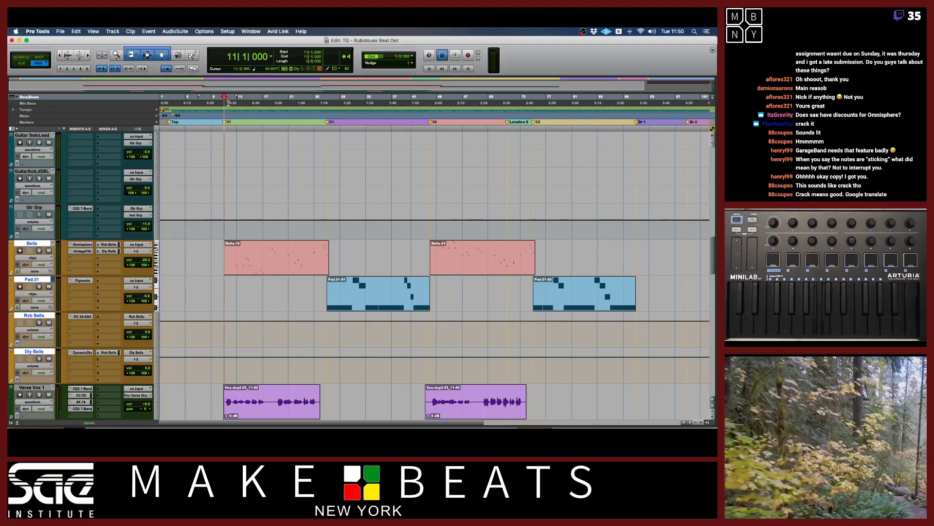
key(space)
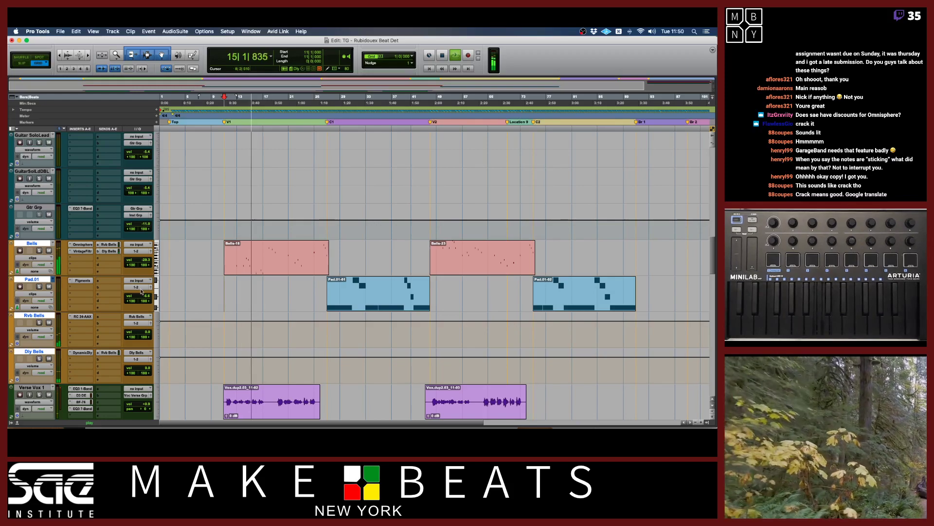
key(super+equal)
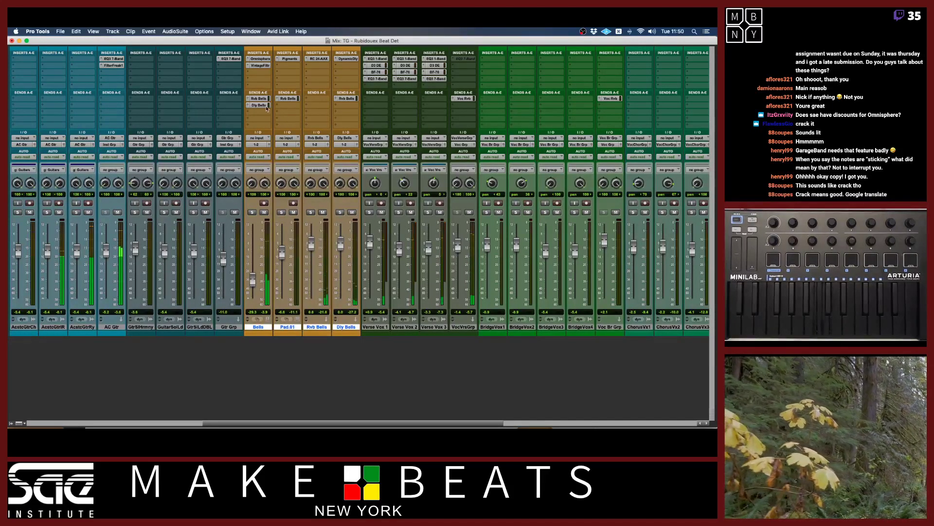
drag(267, 106, 285, 106)
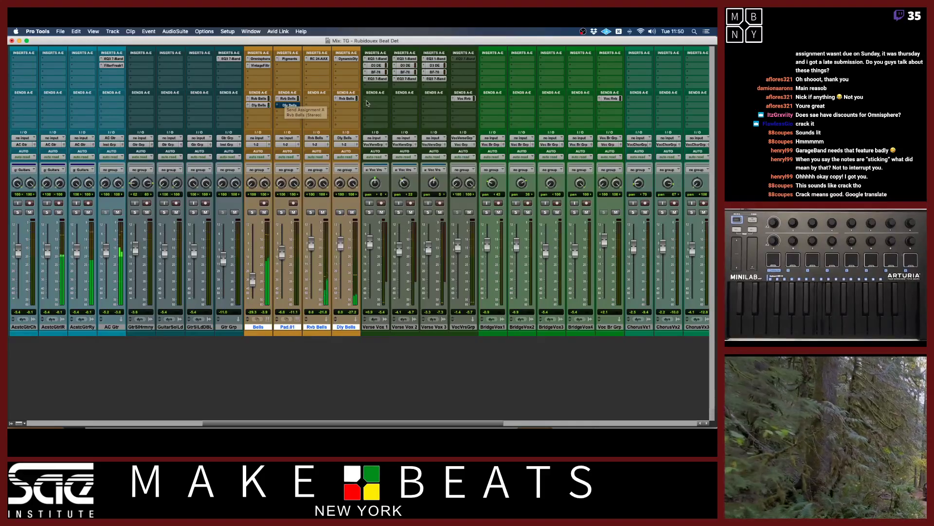
Check the Dly Bells track's send assignments and its Dynamic Delay plug-in settings.
click(345, 106)
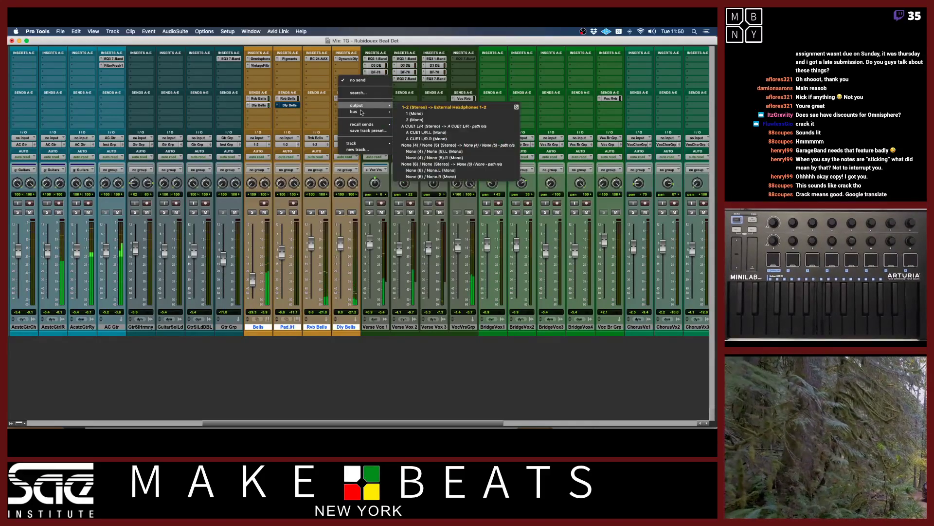
mouse_move(358, 111)
click(438, 119)
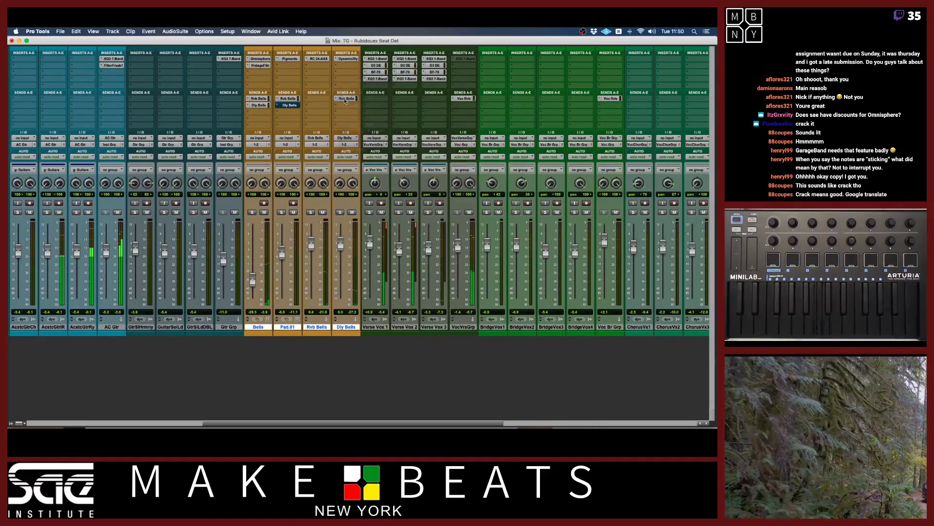
click(346, 98)
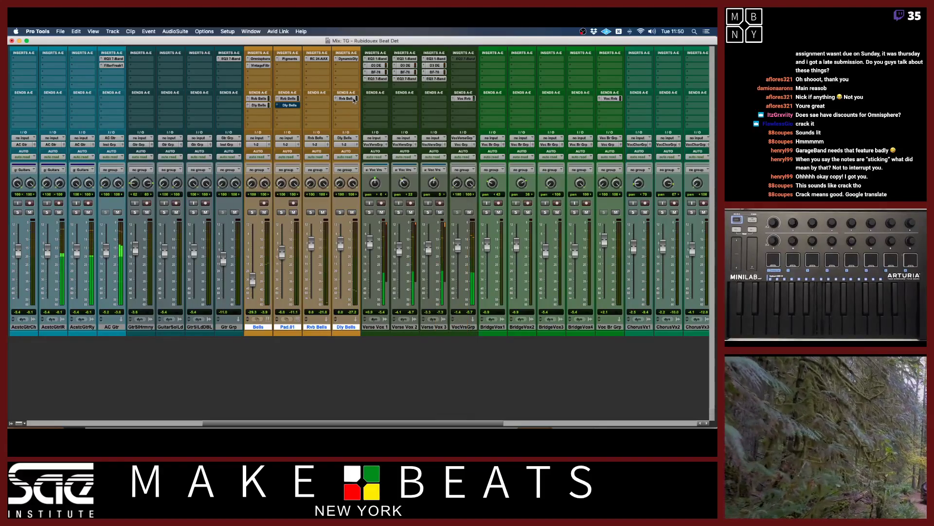
click(348, 59)
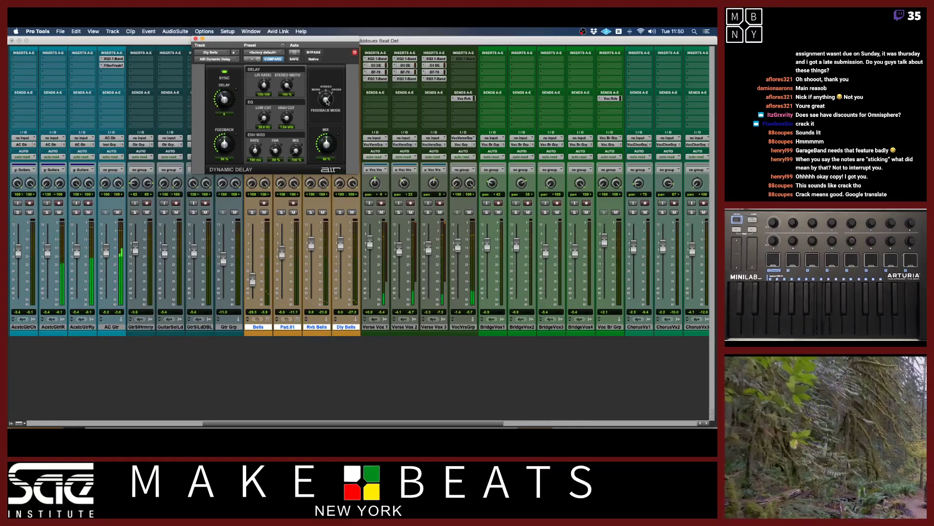
click(196, 38)
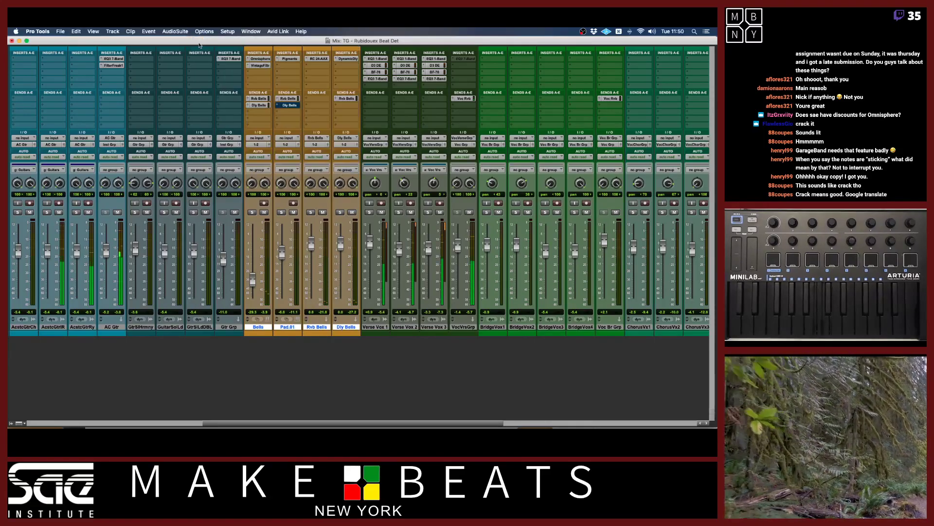
Insert the Soundtoys PanMan (stereo) plug-in on the Dly Bells track after its Dynamic Delay.
click(345, 103)
mouse_move(348, 107)
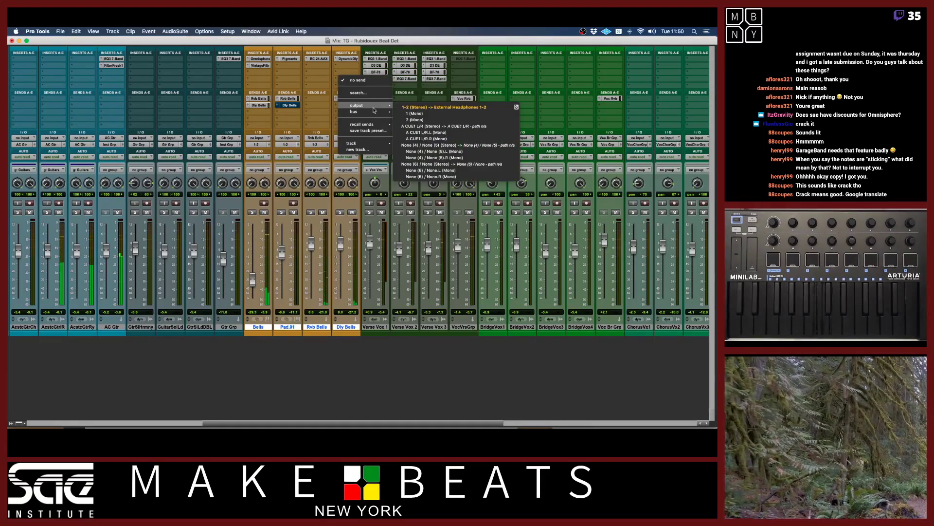
click(350, 66)
click(349, 66)
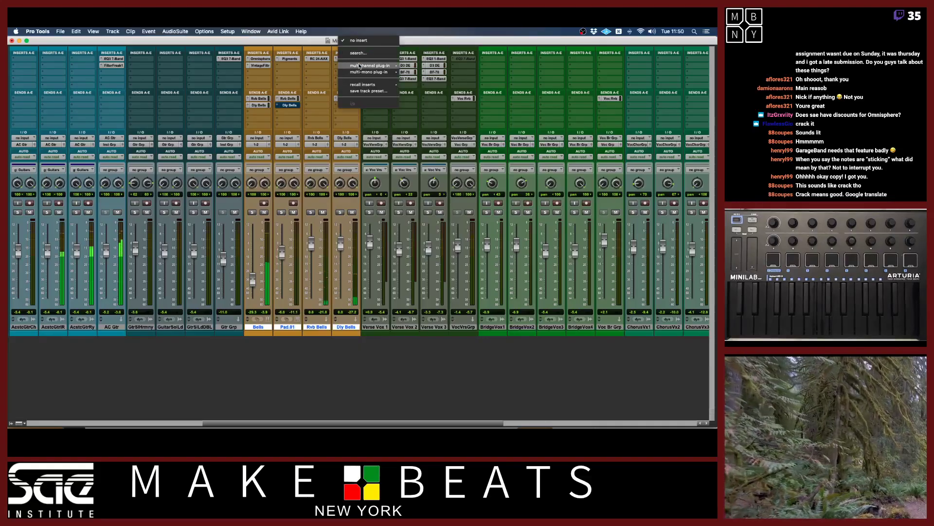
mouse_move(390, 66)
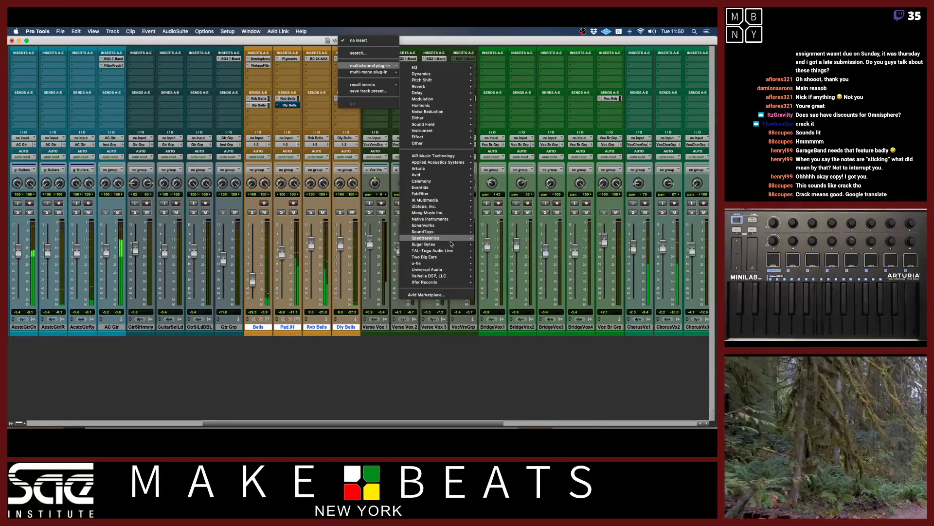
mouse_move(452, 244)
mouse_move(428, 232)
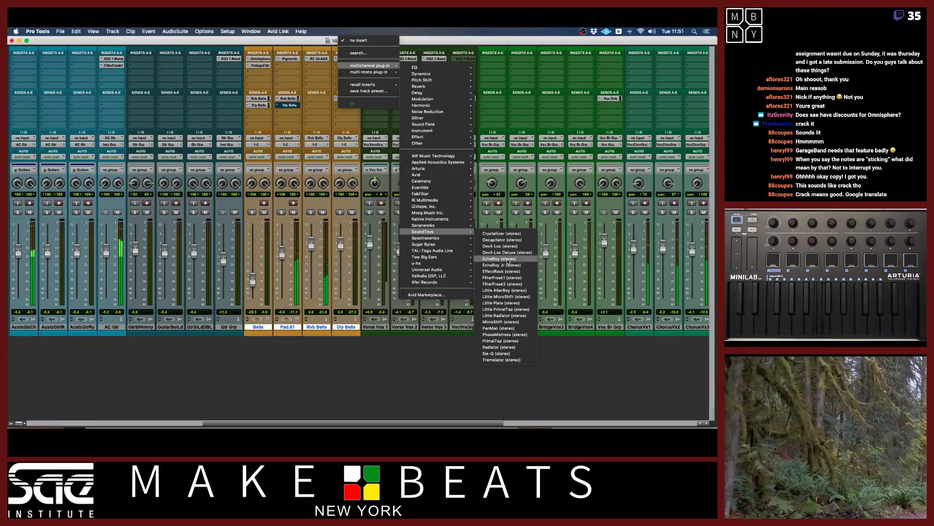
click(509, 328)
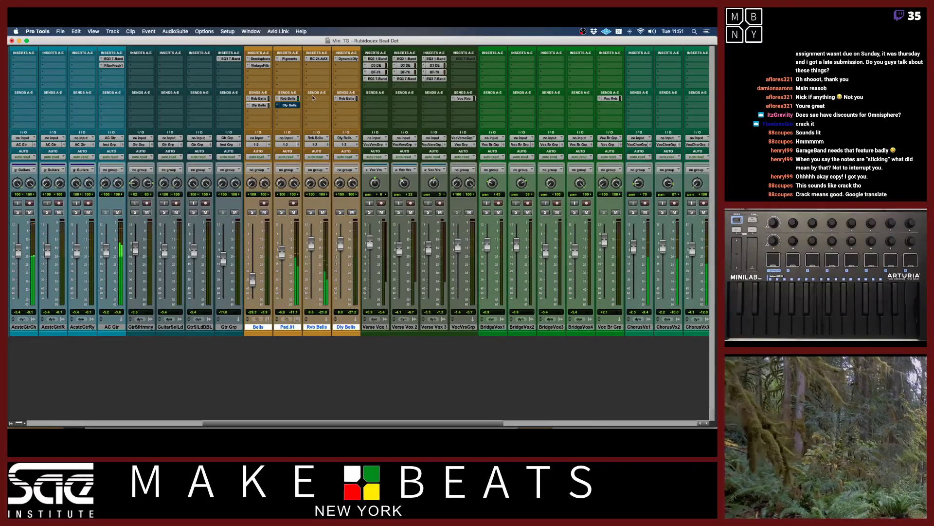
drag(339, 41, 359, 120)
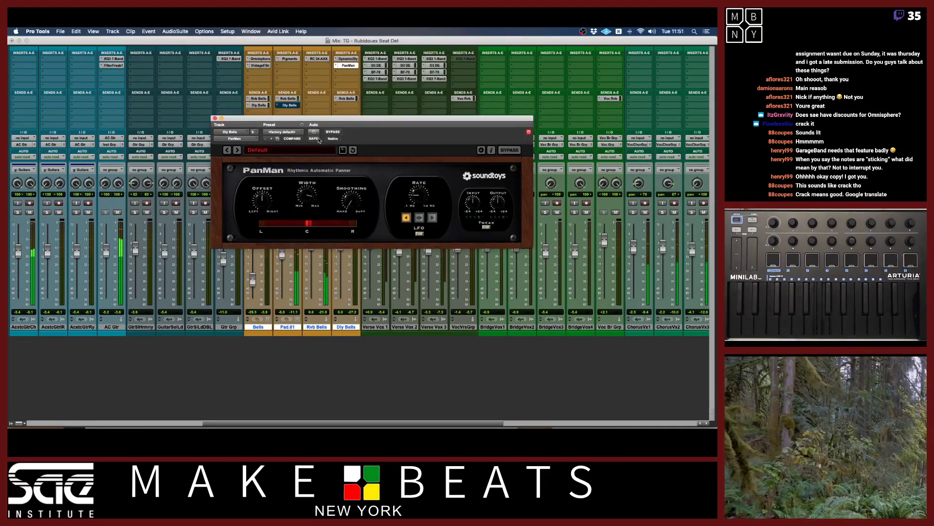
Load PanMan's Offset Narrow 4 Step preset from the rhythmic pans and adjust its Offset.
click(261, 150)
mouse_move(273, 166)
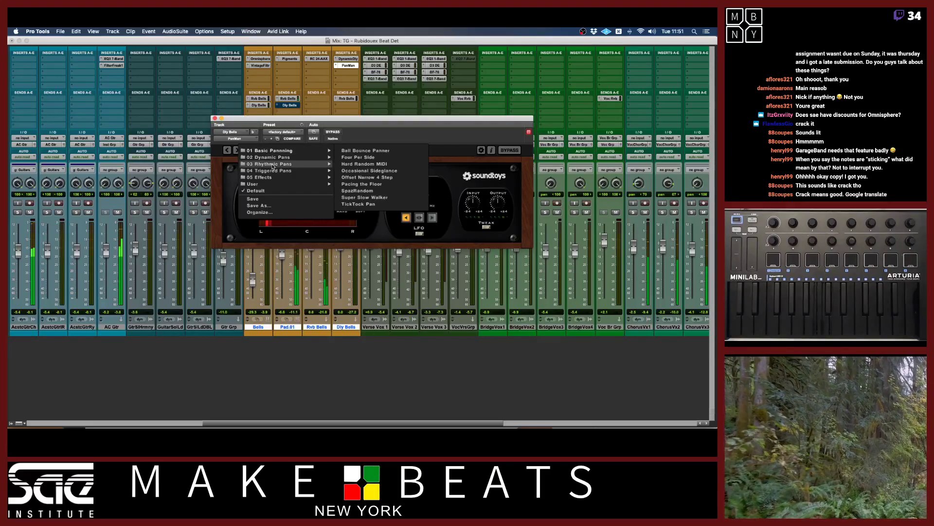
click(364, 177)
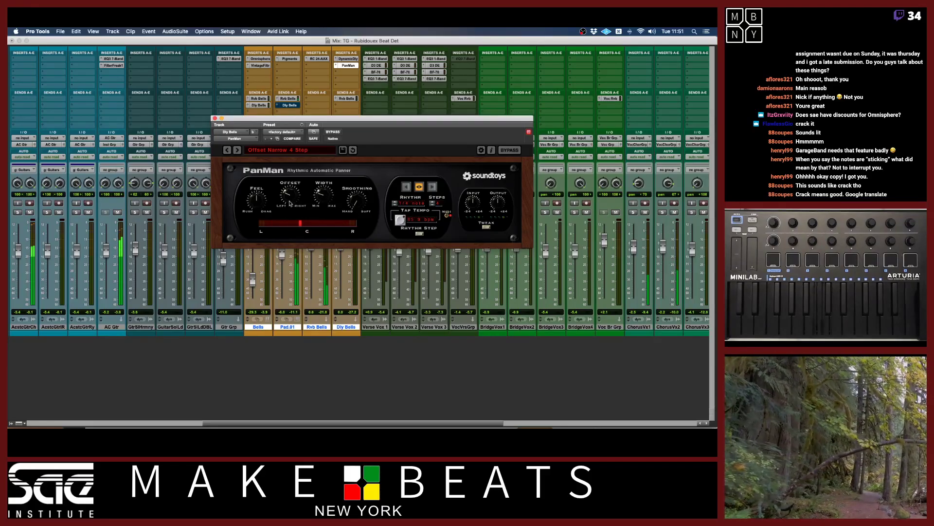
drag(290, 203, 321, 180)
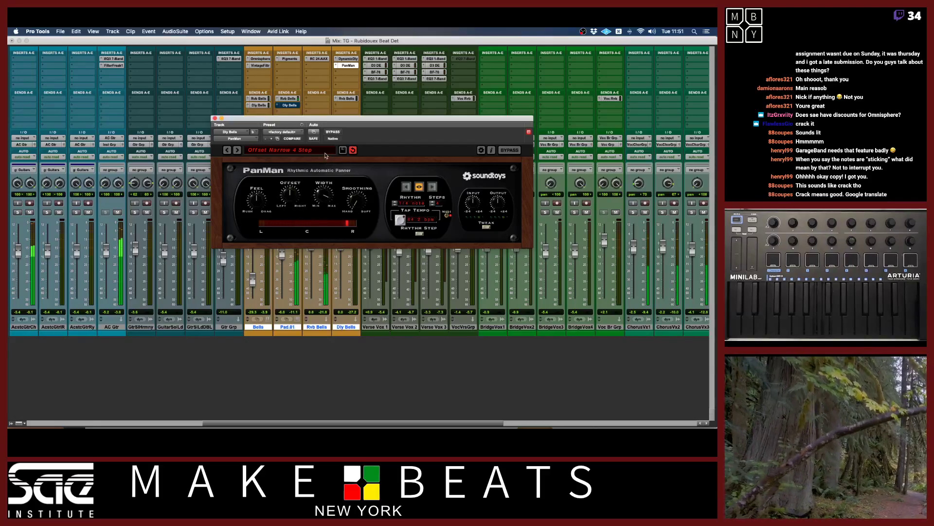
Lower the Pad.01 track's volume to -11.5 dB during playback, and close PanMan to return to the Edit window.
drag(321, 117, 411, 105)
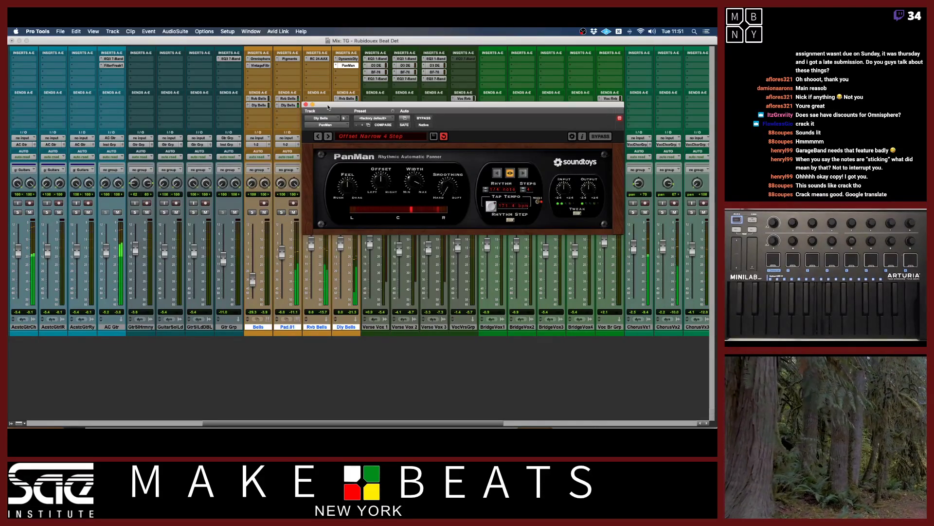
drag(322, 108, 330, 79)
drag(281, 252, 285, 264)
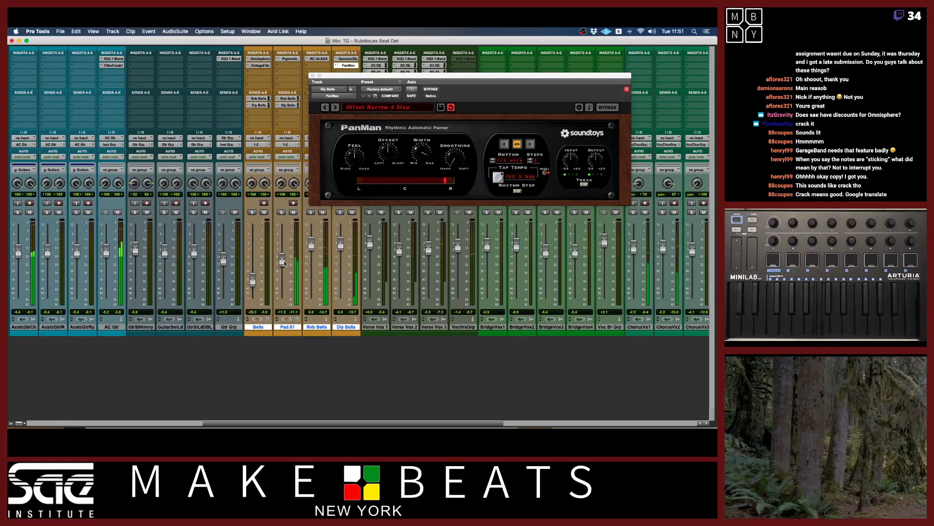
drag(338, 76, 359, 70)
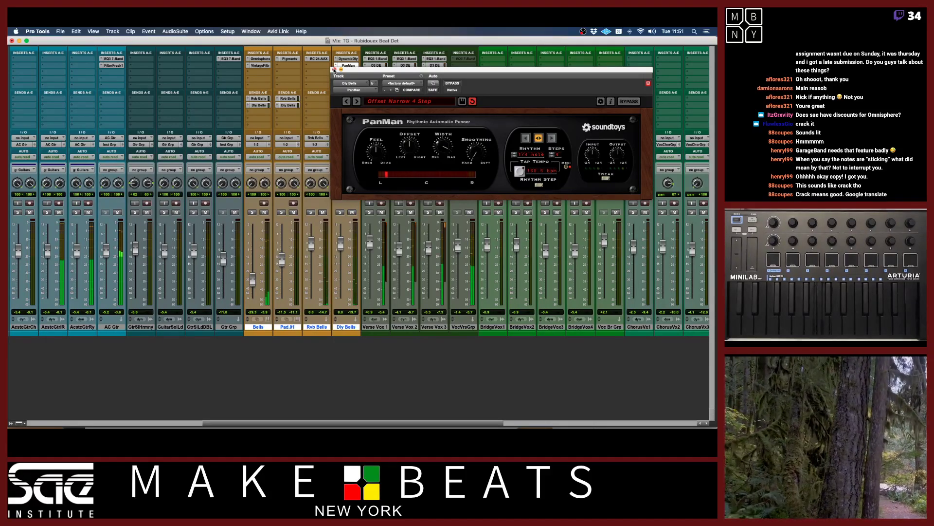
click(333, 69)
key(super+equal)
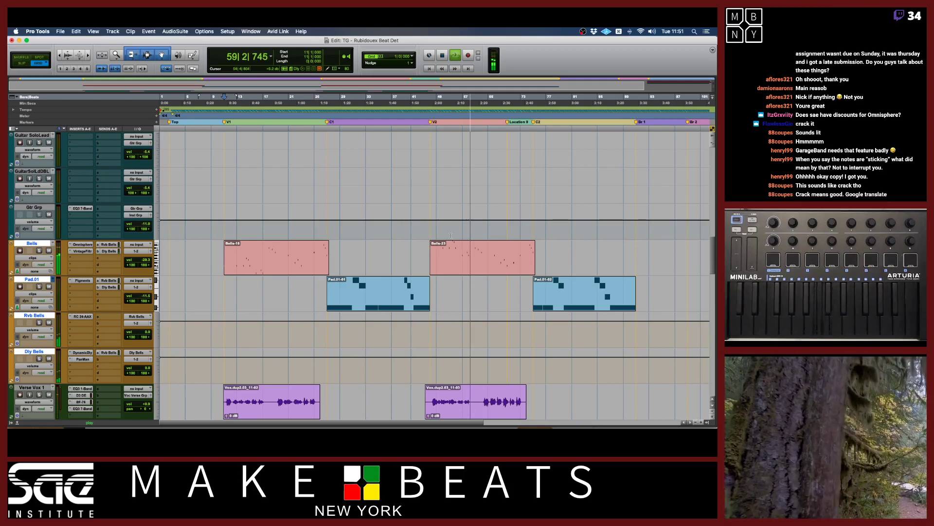
Time-stretch the Pad.01 clip in C2 so that it ends at bar 95, four bars past the Br 1 marker.
scroll(455, 250, right, 5)
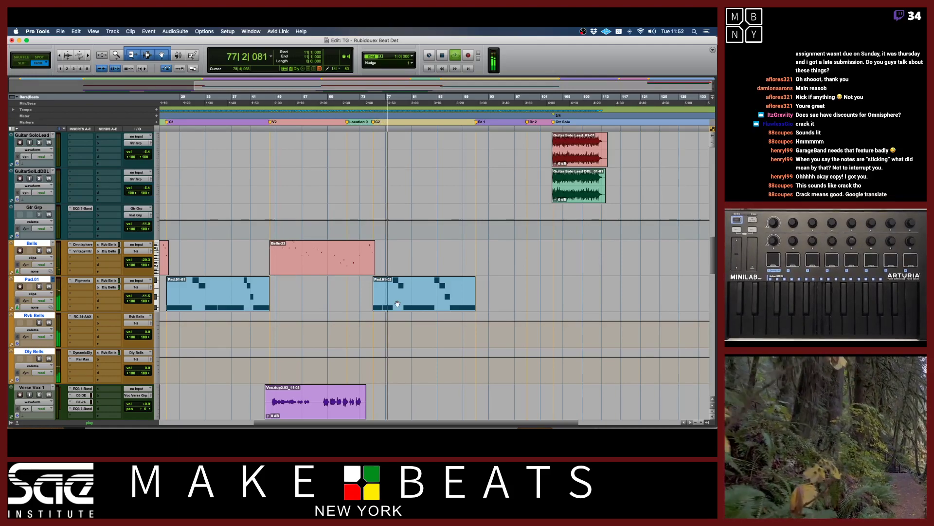
key(super+bracketright)
key(super+bracketright)
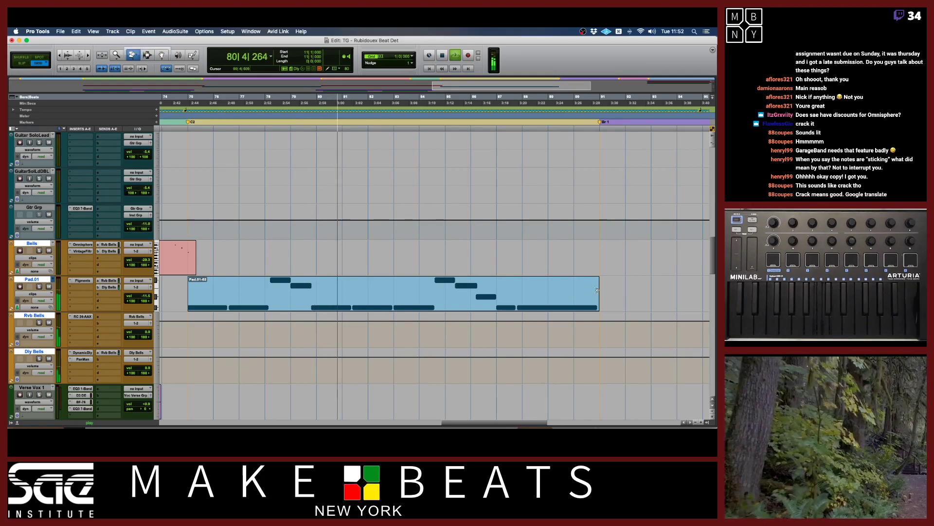
drag(597, 290, 698, 281)
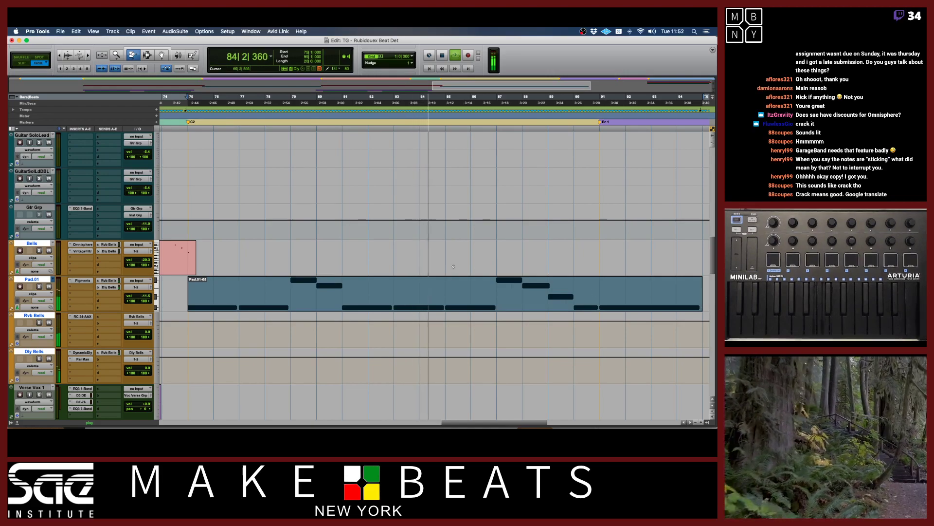
Trim the end of the stretched Pad.01 clip back to the Br 1 marker, and stop playback.
scroll(447, 253, right, 2)
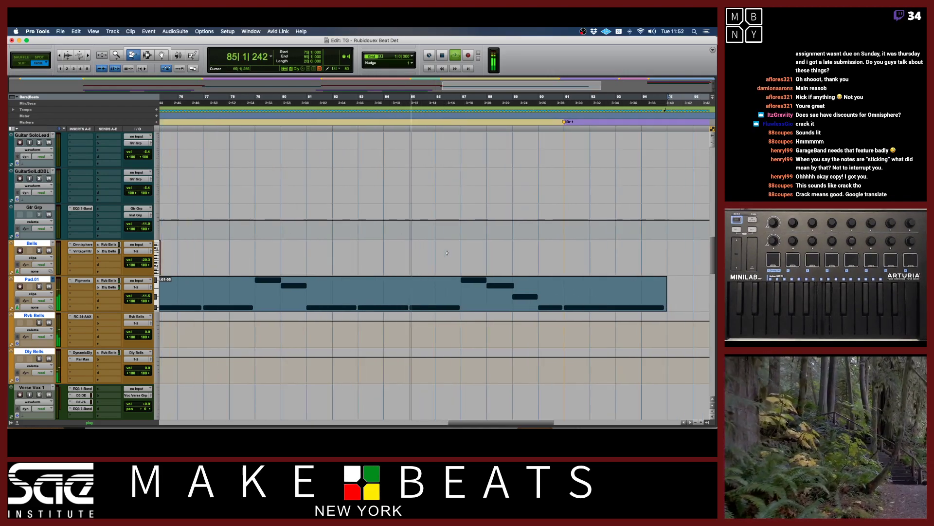
scroll(447, 253, right, 10)
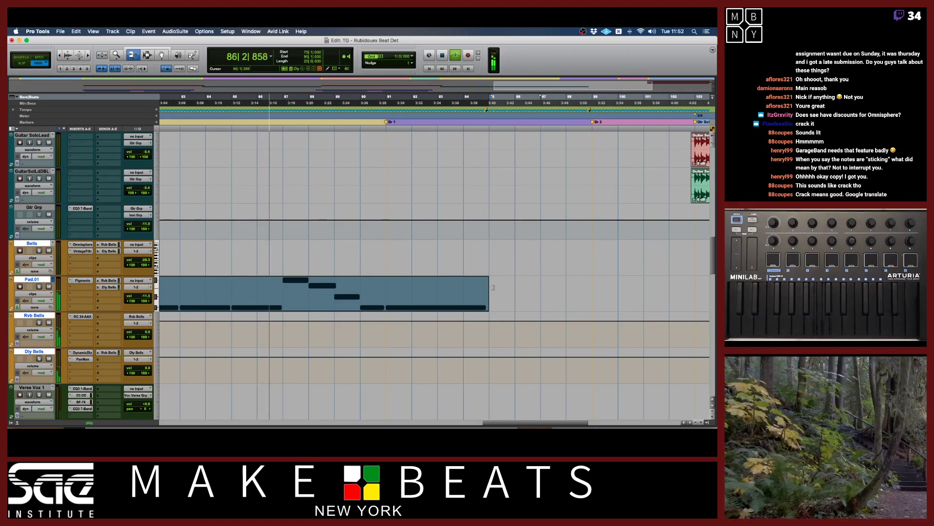
drag(485, 291, 401, 292)
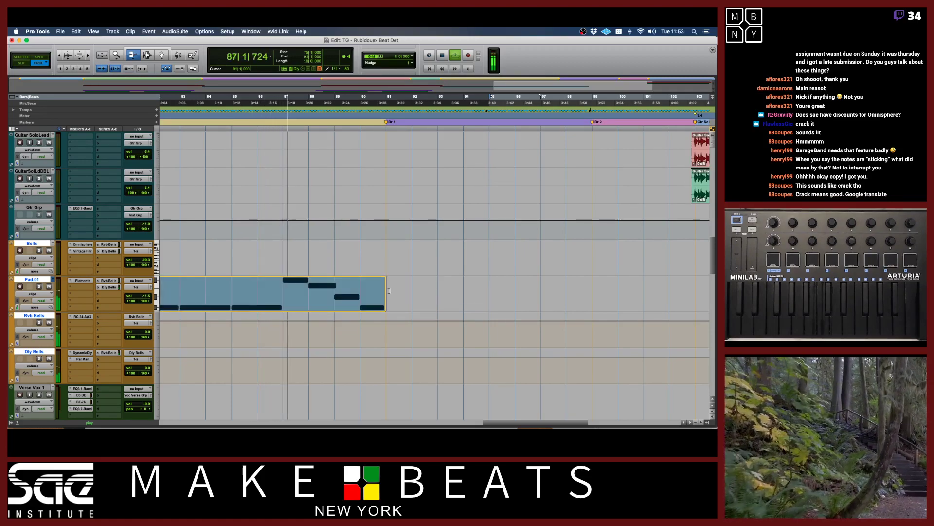
click(400, 292)
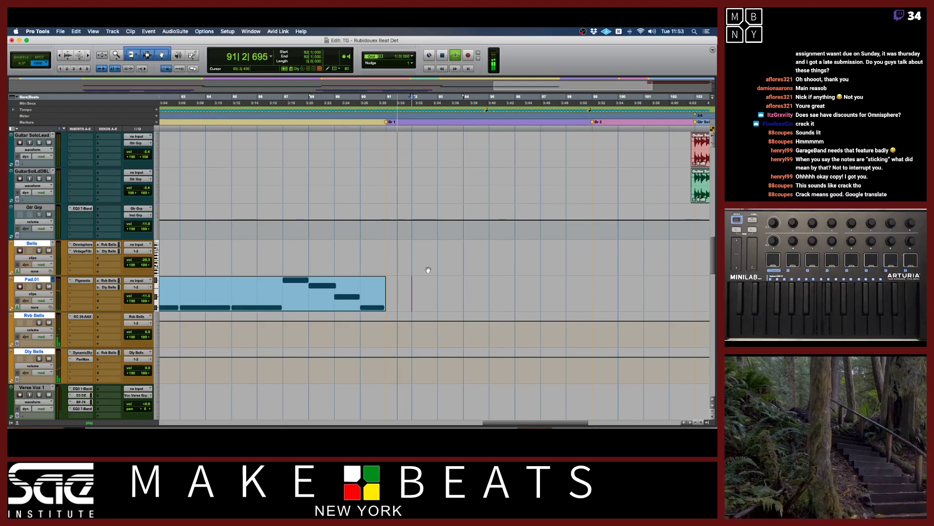
key(r)
key(t)
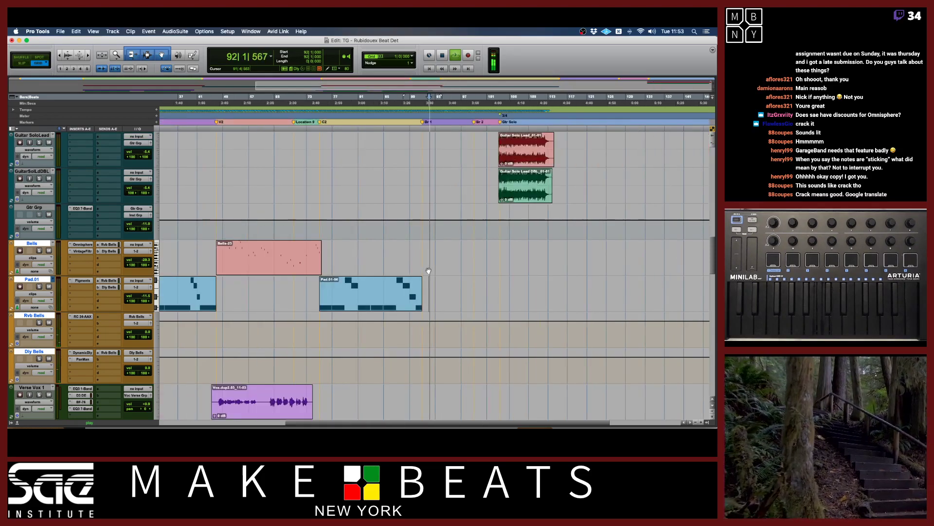
key(r)
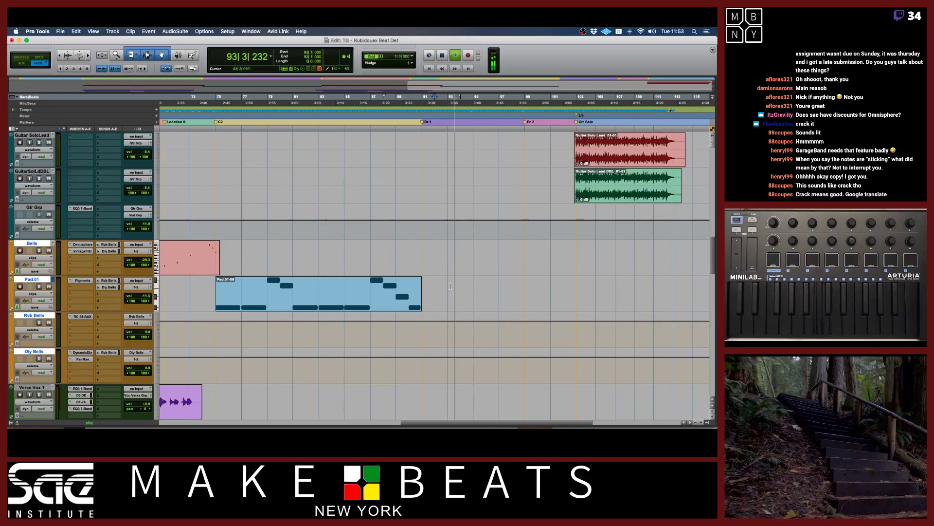
key(space)
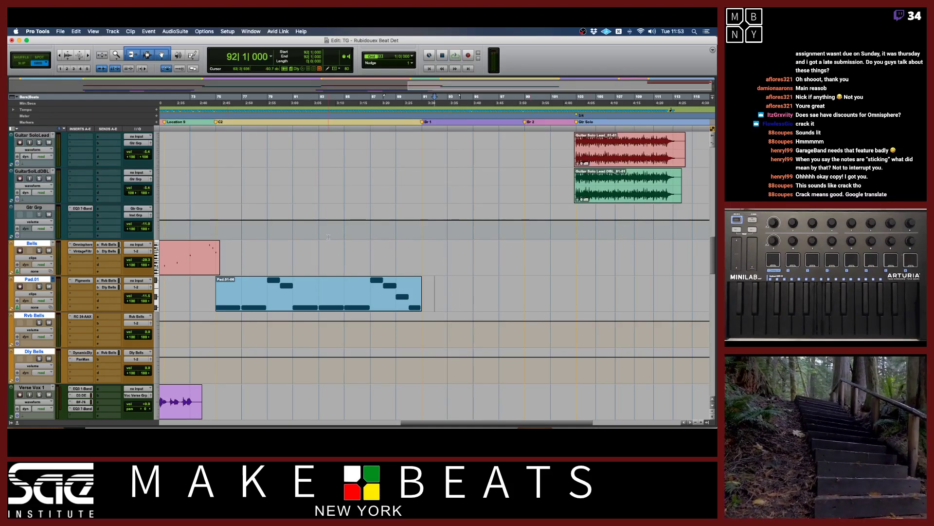
Compare the note pattern and length of the C2 Pad.01 clip with the Pad.01 clip in C1.
key(r)
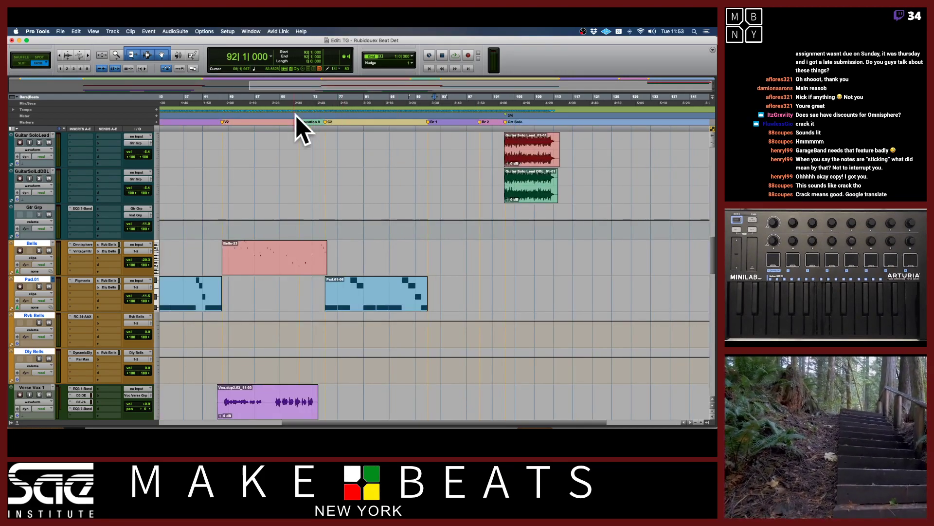
key(t)
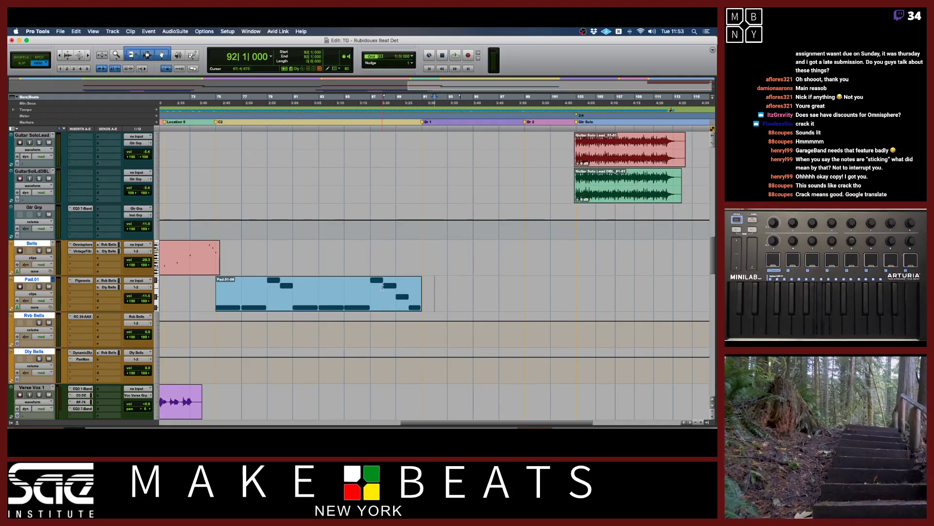
key(t)
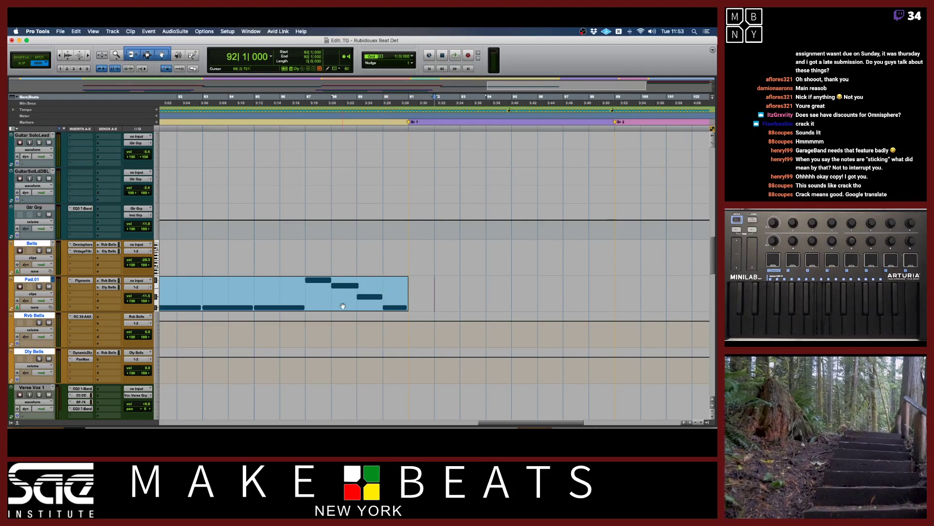
scroll(343, 306, left, 5)
scroll(342, 306, right, 4)
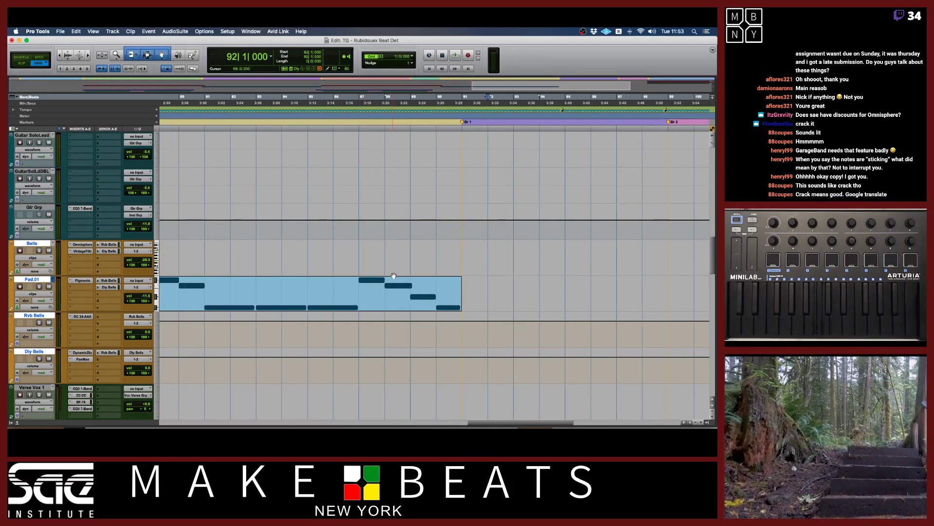
scroll(369, 298, left, 10)
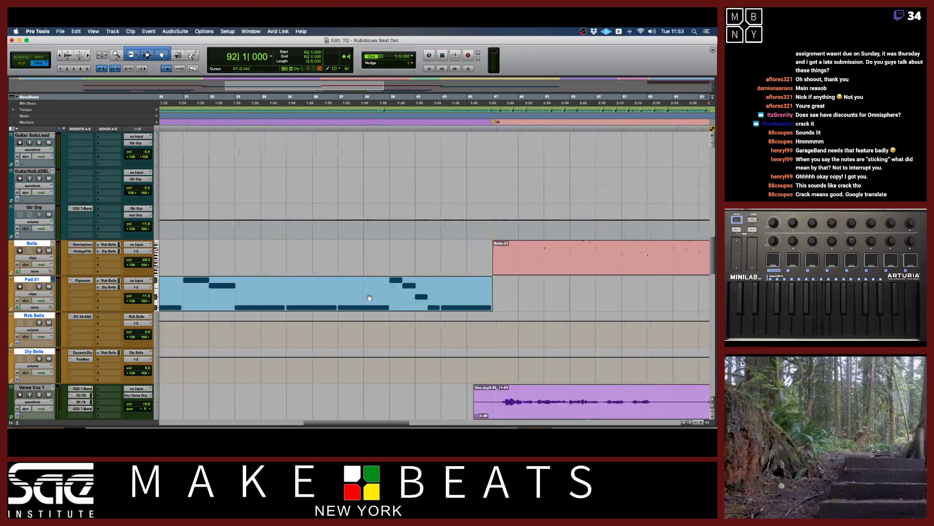
scroll(320, 296, right, 10)
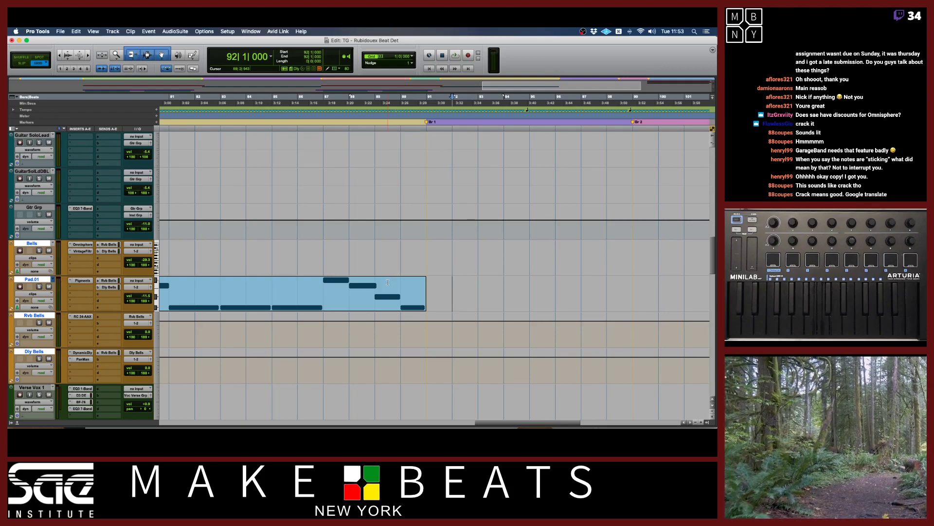
key(super+bracketleft)
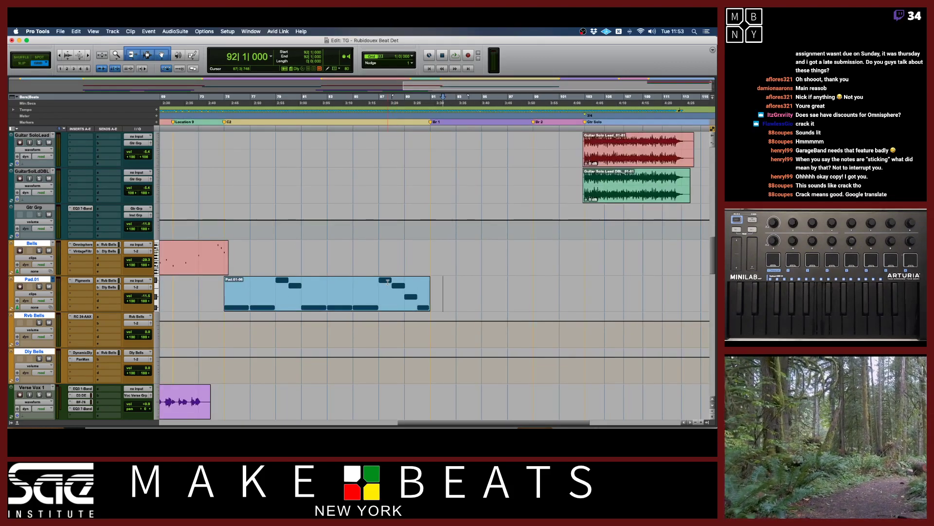
key(super+bracketleft)
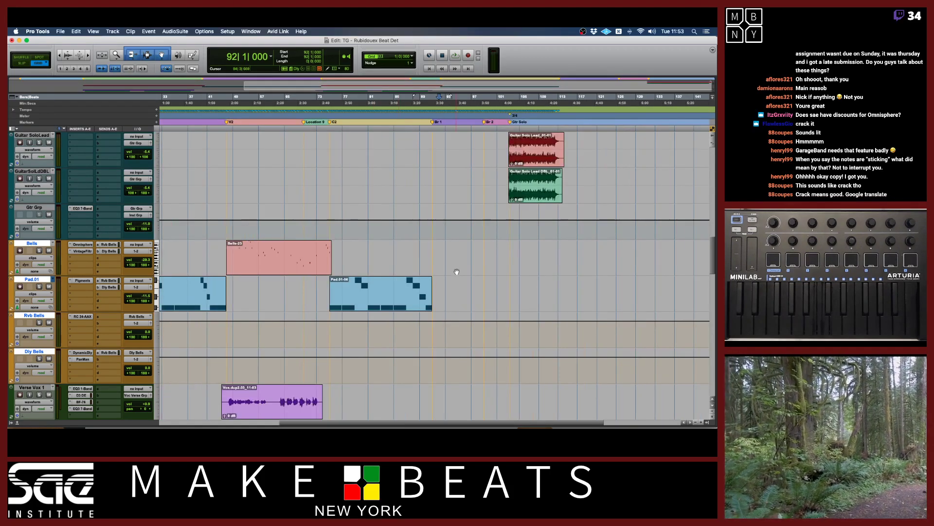
scroll(458, 276, left, 2)
scroll(458, 276, left, 5)
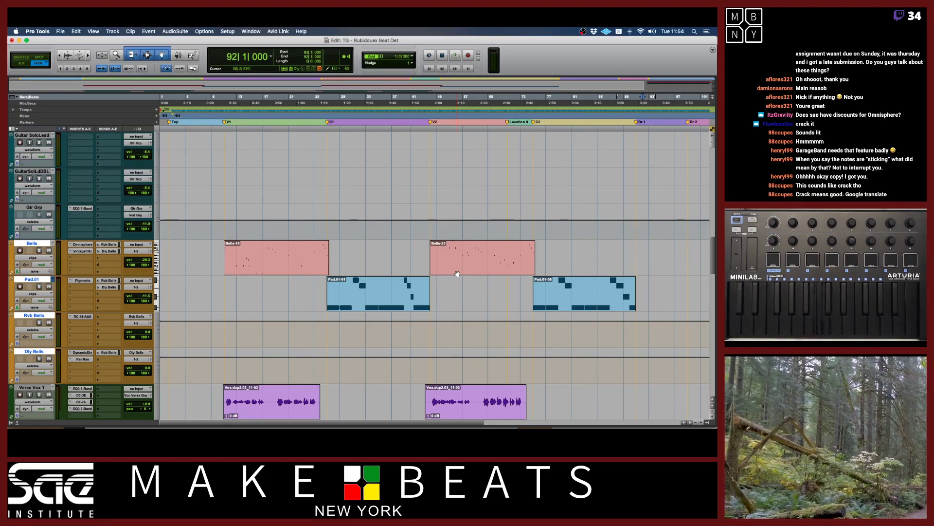
Select both Bells verse clips, and place the edit cursor on the Bells track at bar 33.
scroll(464, 268, down, 1)
click(470, 235)
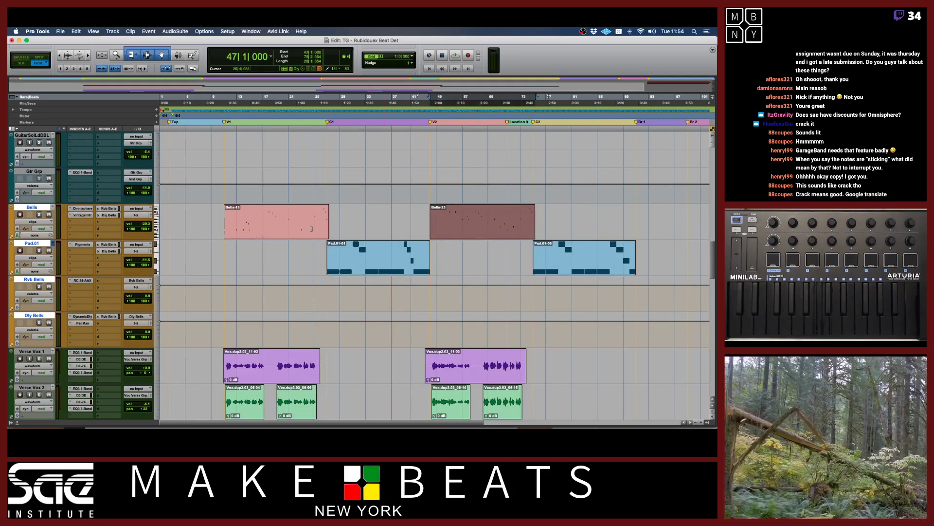
shift+click(276, 234)
click(363, 224)
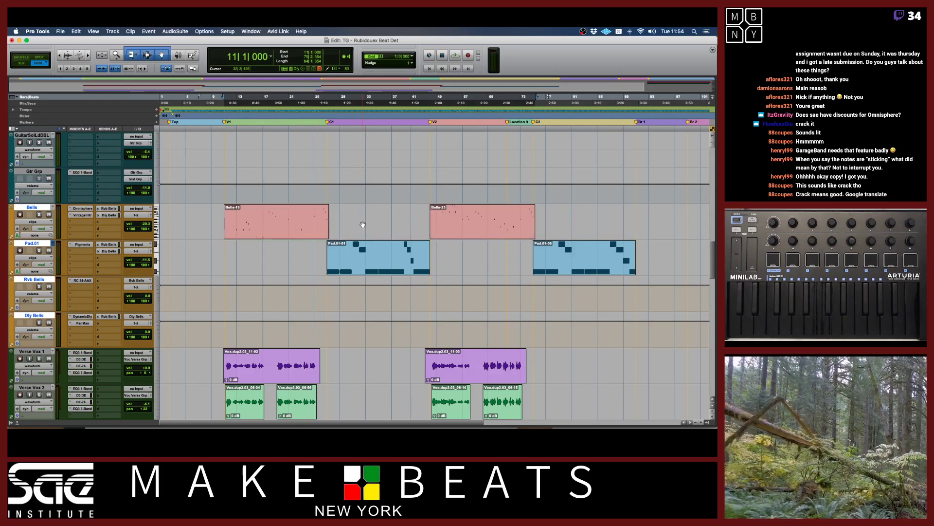
click(364, 213)
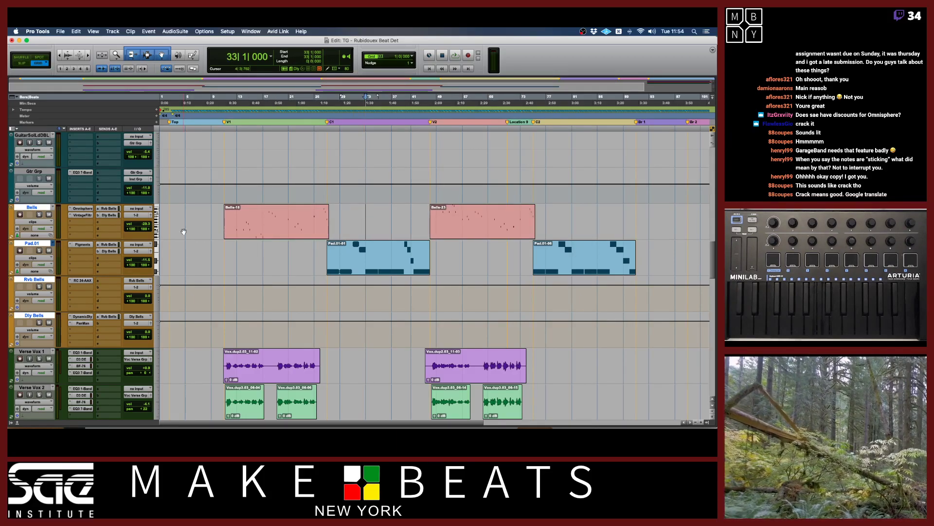
In the mixer, add a stereo Aux Input track named MIDI Grp directly after the Dly Bells track.
key(super+equal)
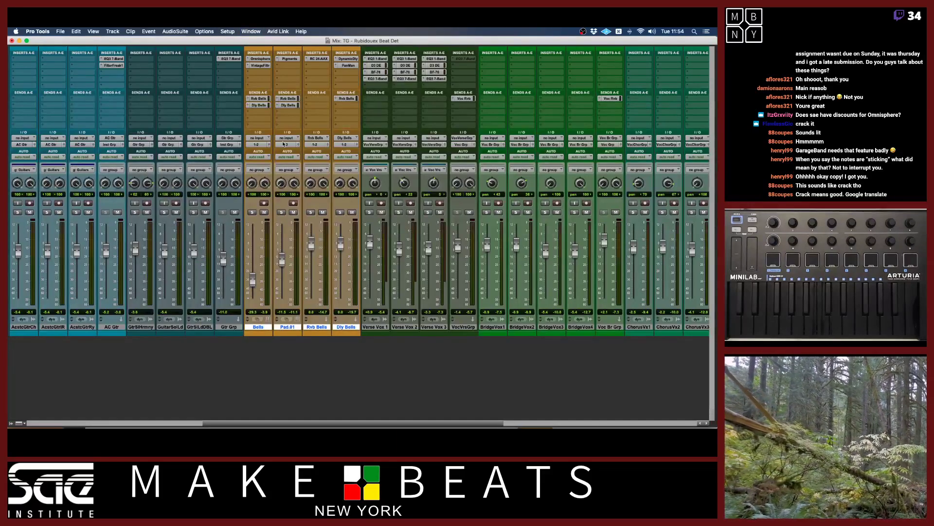
click(261, 328)
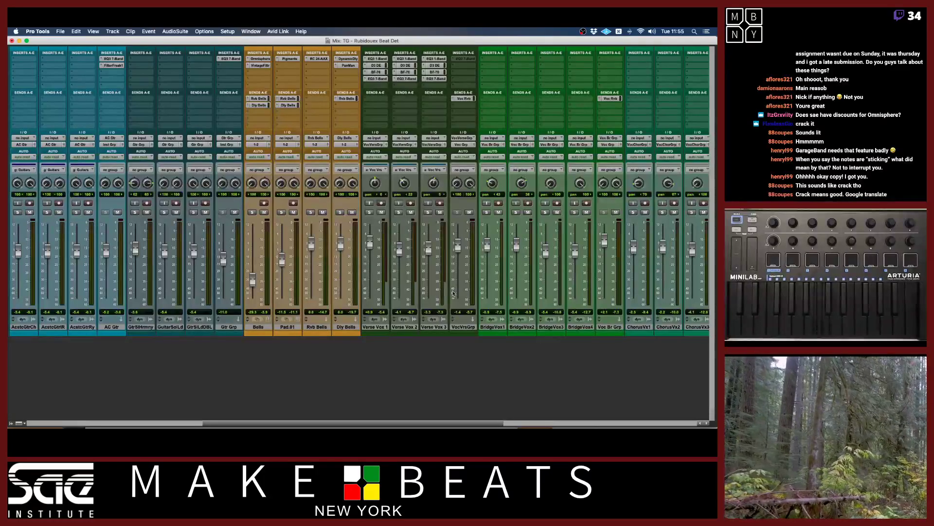
click(341, 328)
key(super+shift+n)
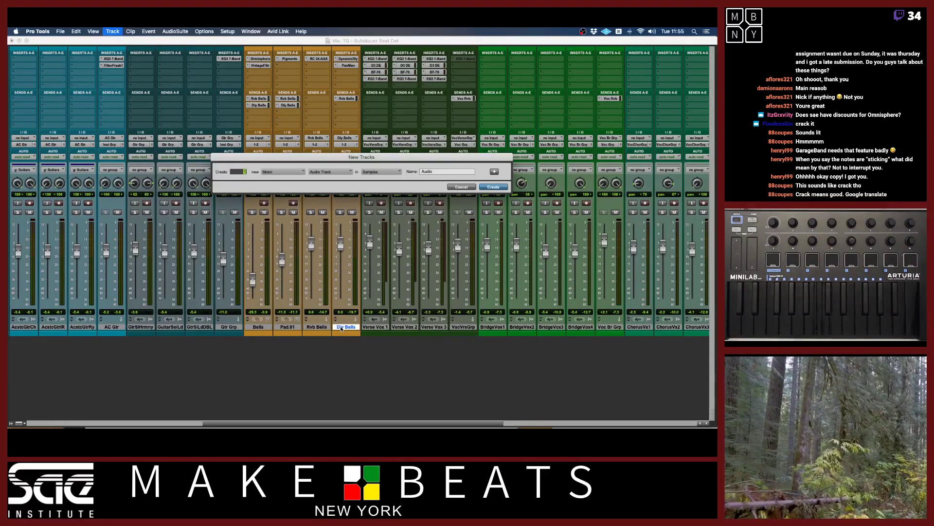
key(super+Down)
key(super+Right)
key(Tab)
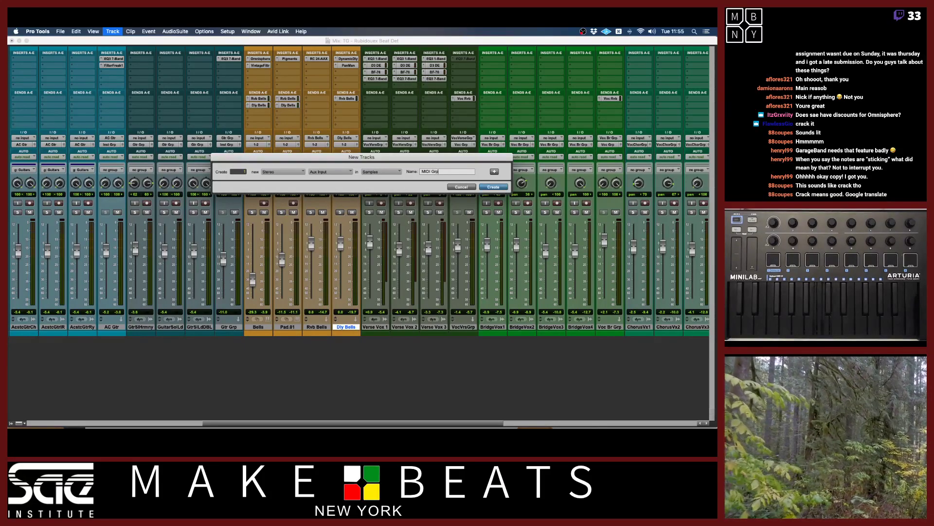
text(MIDI Grp)
key(Return)
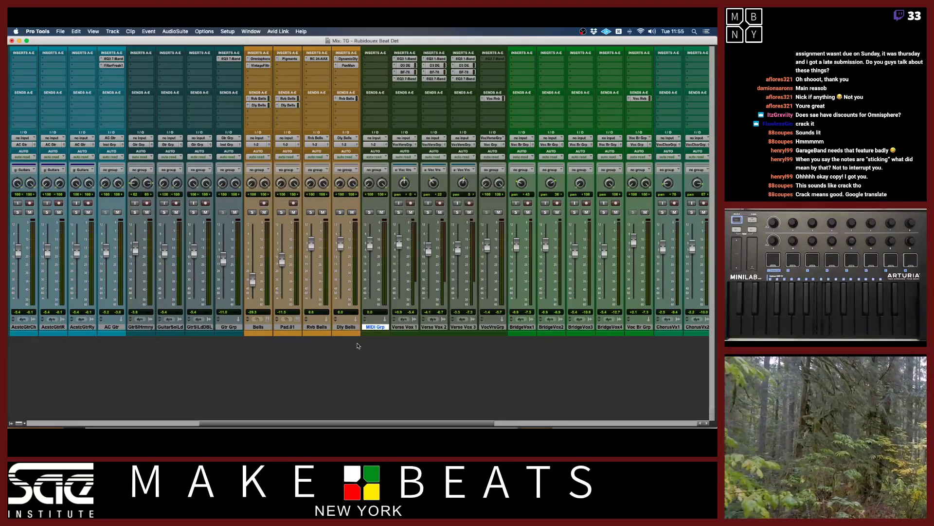
Route the outputs of the Bells, Pad.01, Rvb Bells and Dly Bells tracks together to the MIDI Grp track.
click(262, 327)
shift+click(345, 327)
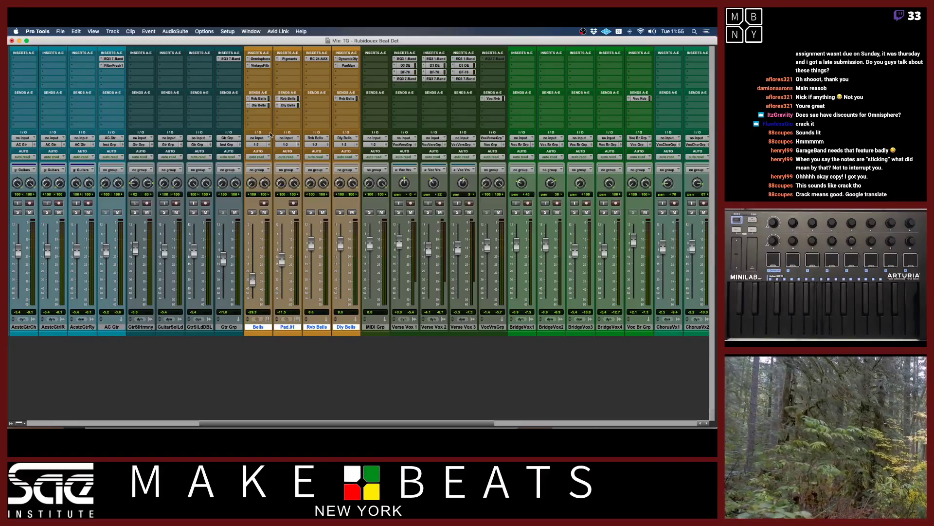
click(256, 144)
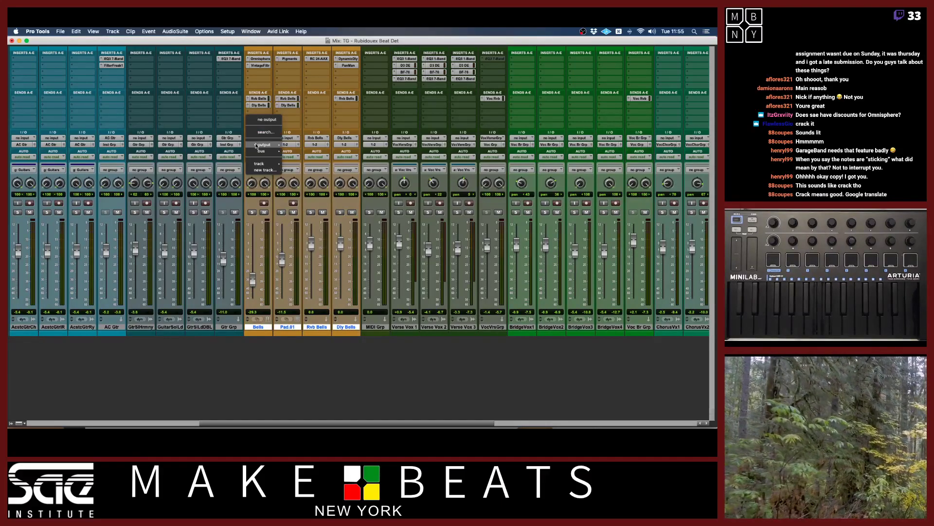
mouse_move(267, 166)
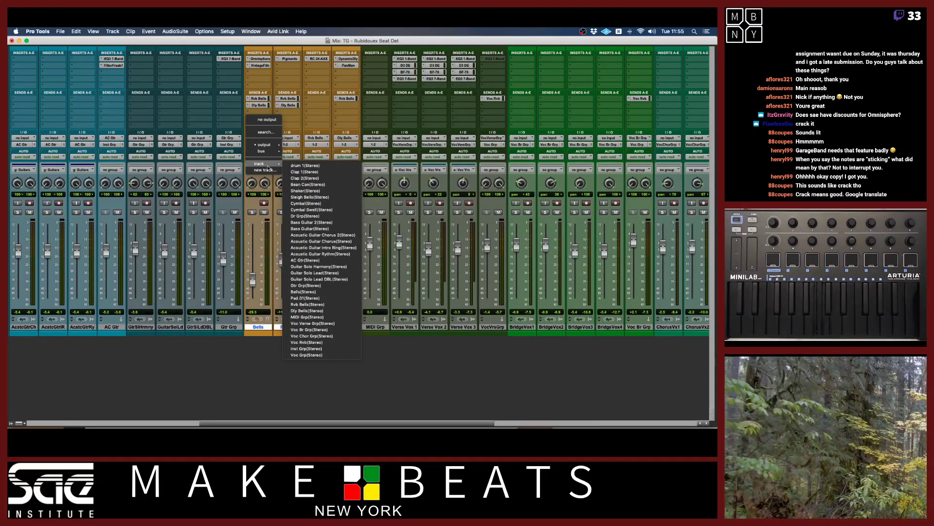
click(308, 317)
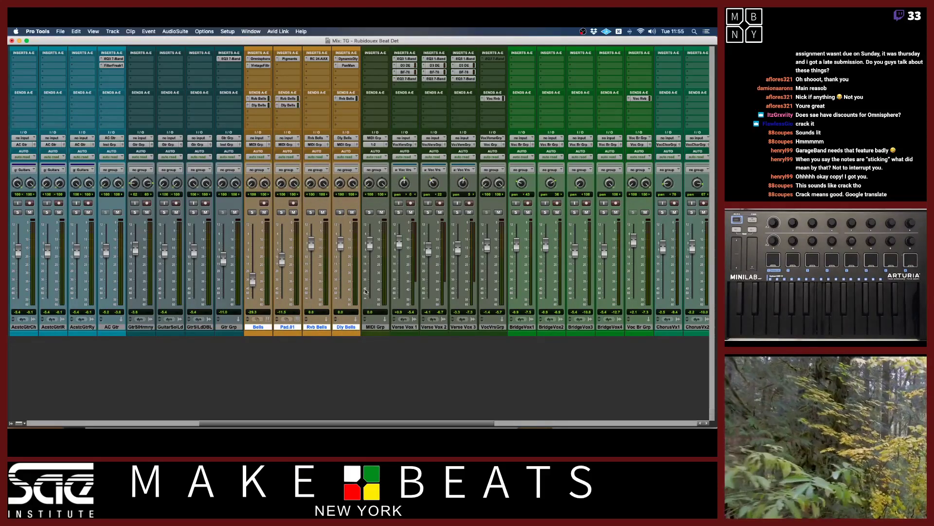
Route the MIDI Grp track's output to the stereo Inst Grp bus.
click(375, 145)
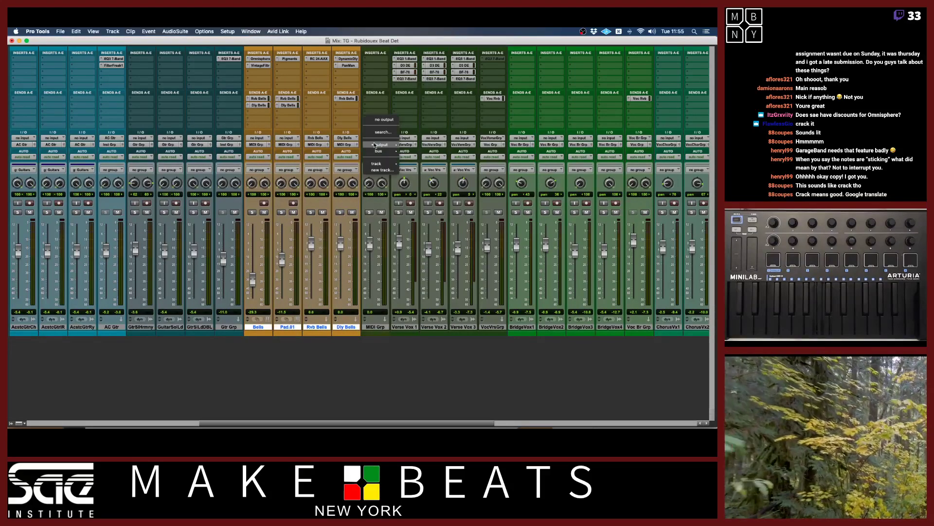
mouse_move(377, 154)
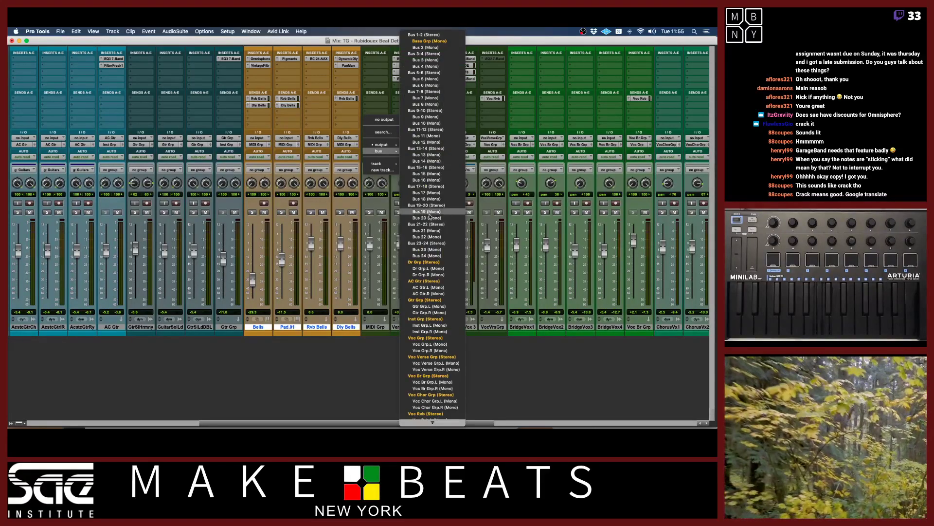
click(424, 319)
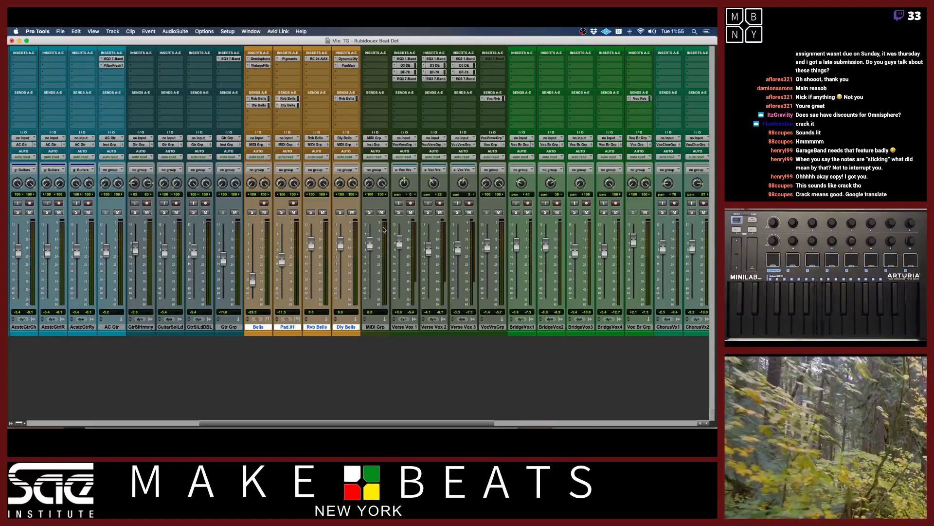
Give the MIDI Grp track the same orange colour as the Bells, Pad and effects tracks, and close the Color Palette.
scroll(384, 230, right, 3)
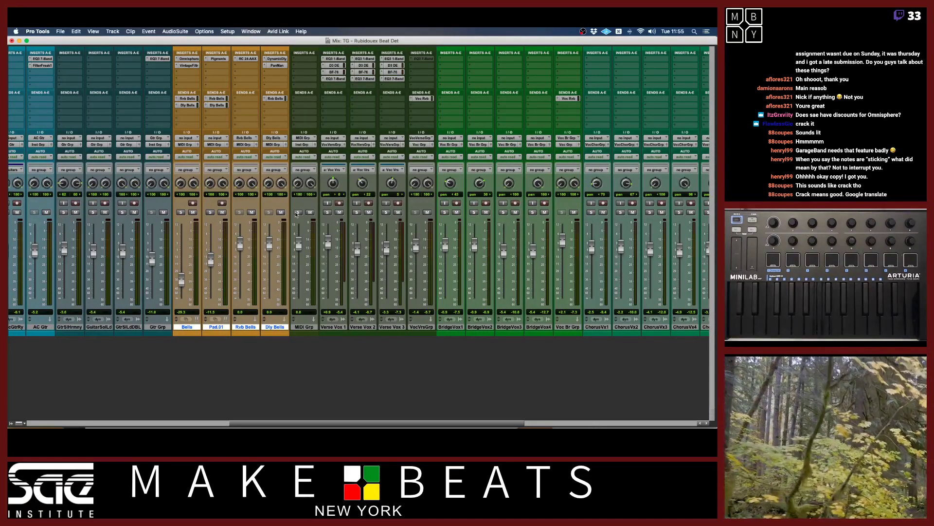
shift+click(294, 327)
click(247, 31)
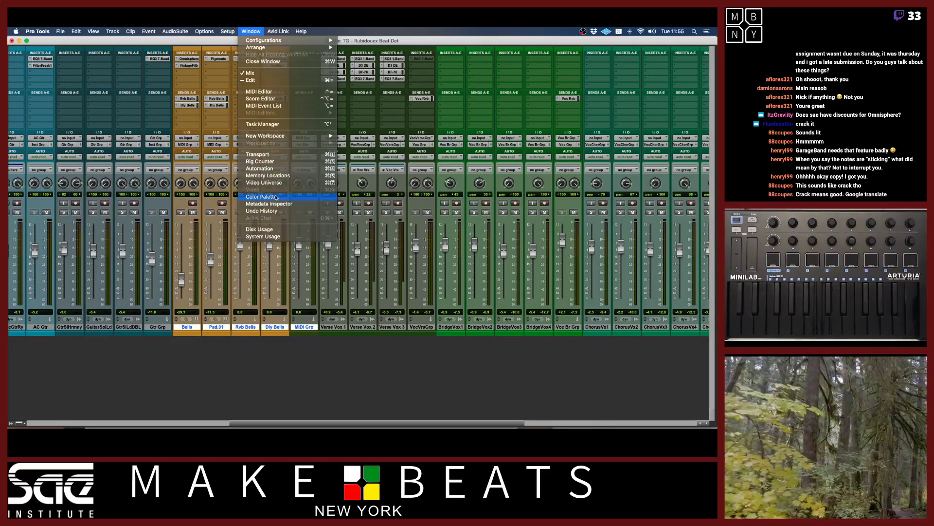
click(276, 197)
click(477, 90)
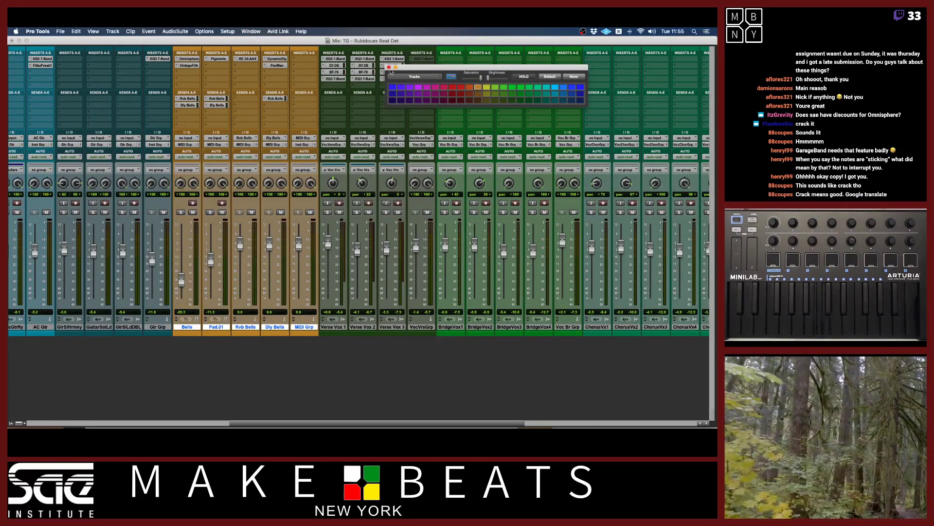
click(389, 68)
Locate the Inst Grp track near the end of the mixer, and return to the orange MIDI tracks.
scroll(415, 260, right, 10)
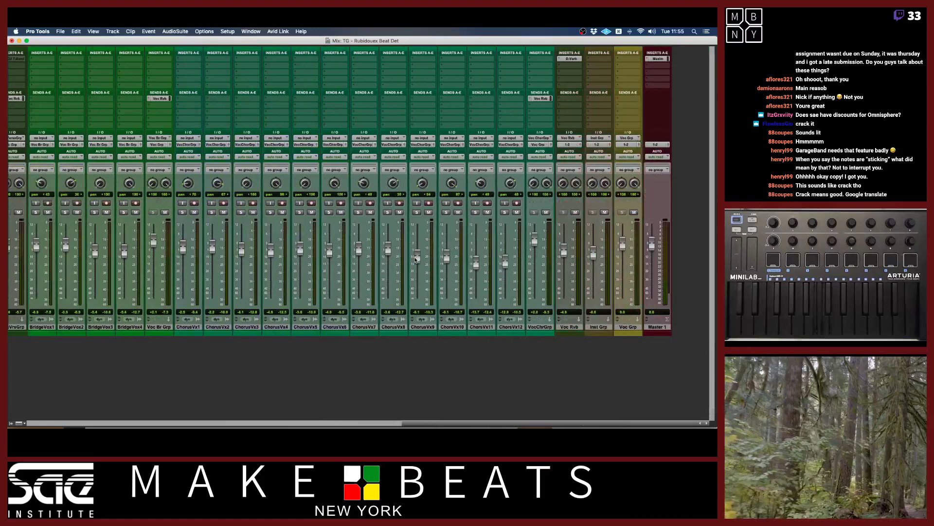
click(597, 327)
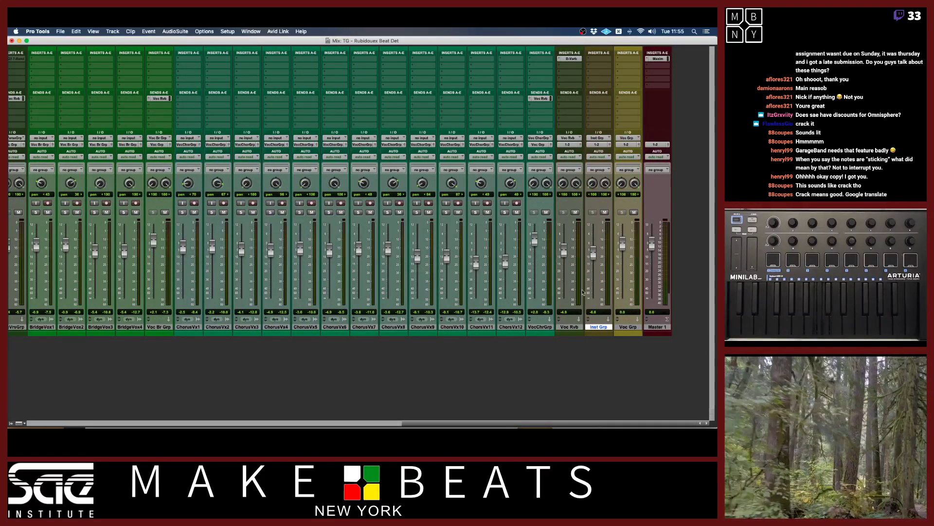
scroll(592, 151, left, 10)
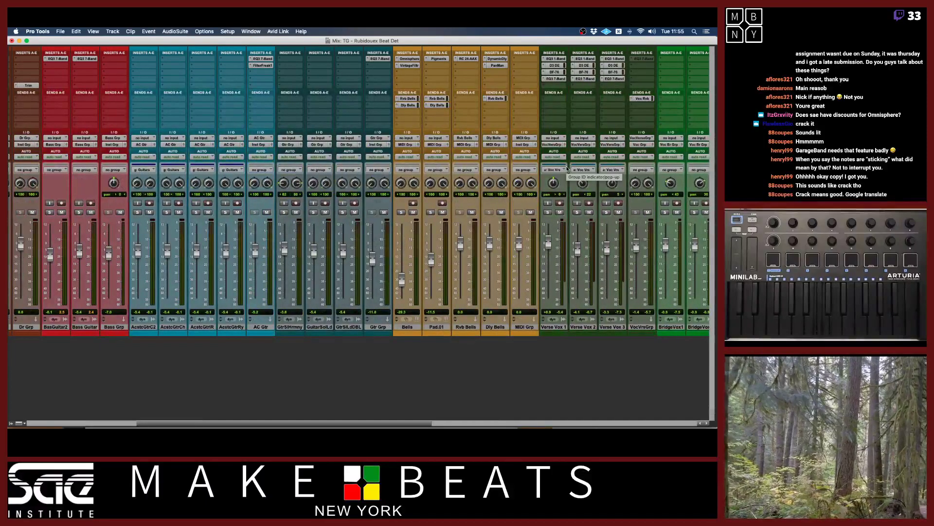
scroll(567, 168, right, 6)
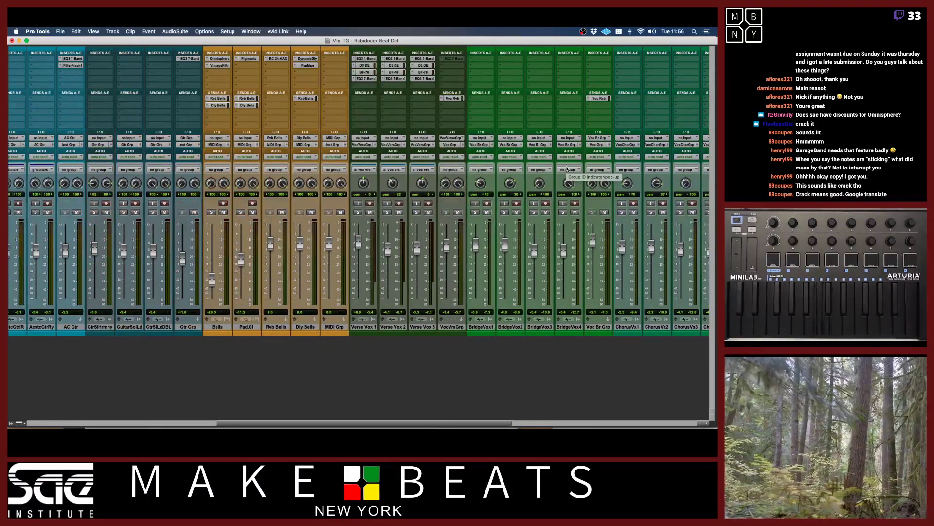
Check the PT Editing Project Milestone: MIDI assignment in Firefox, and select the Bells track back in Pro Tools.
key(super+Tab)
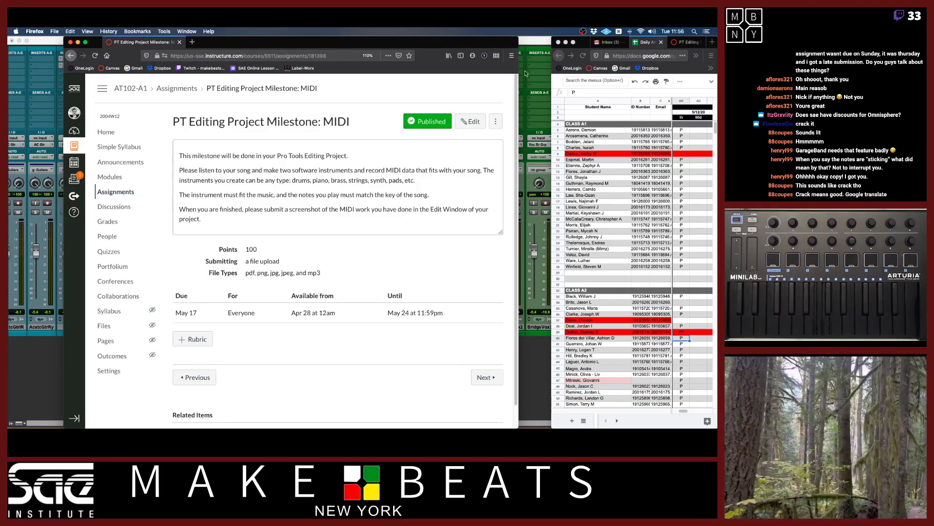
key(super+Tab)
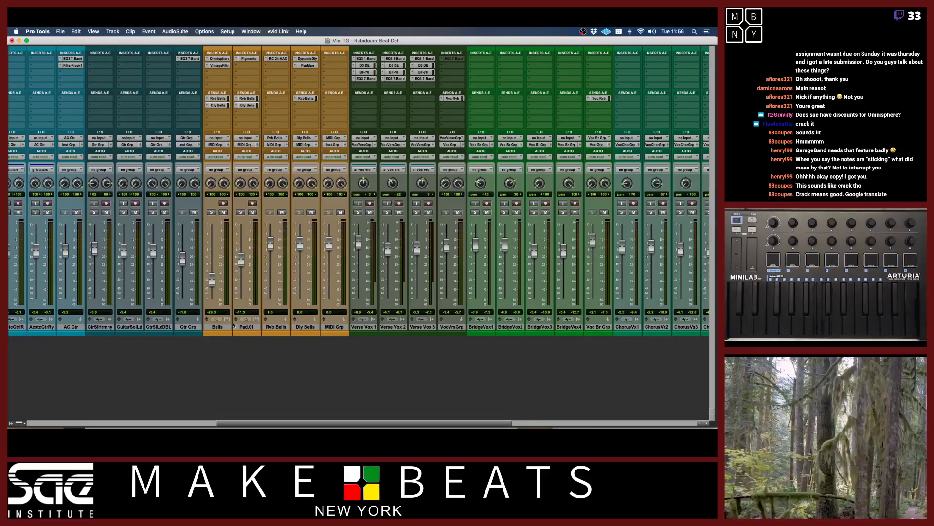
alt+click(219, 329)
click(217, 327)
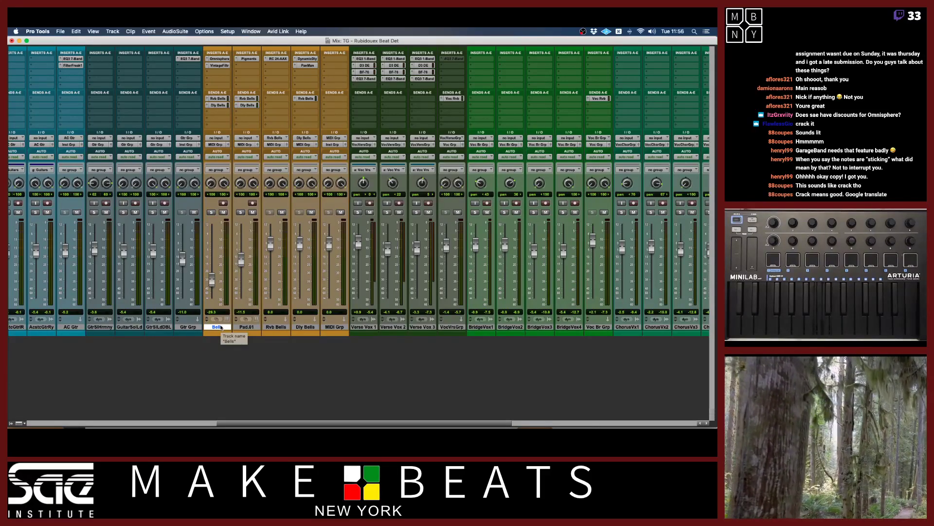
Switch to Finder and open the 2019 Class 1 Daily Notes Sm folder inside Teaching.
key(super+Tab)
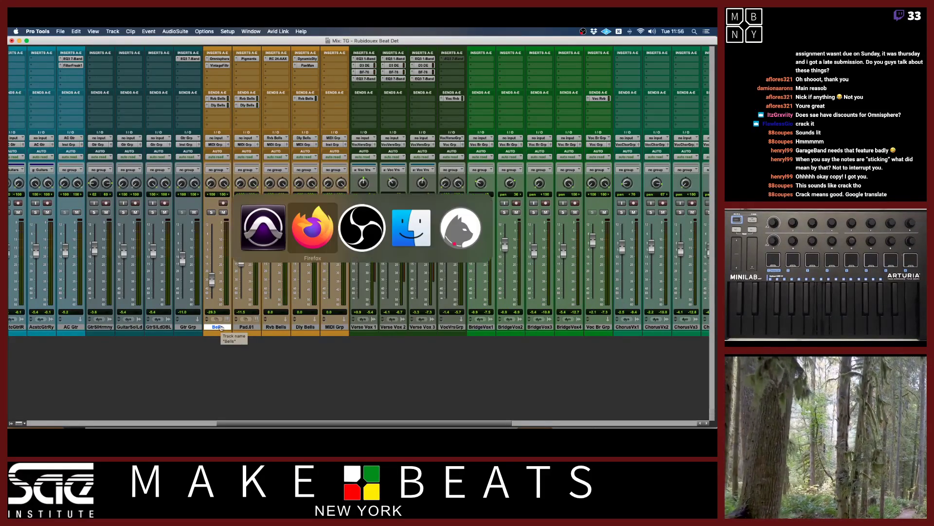
key(super+Tab)
key(super+Tab)
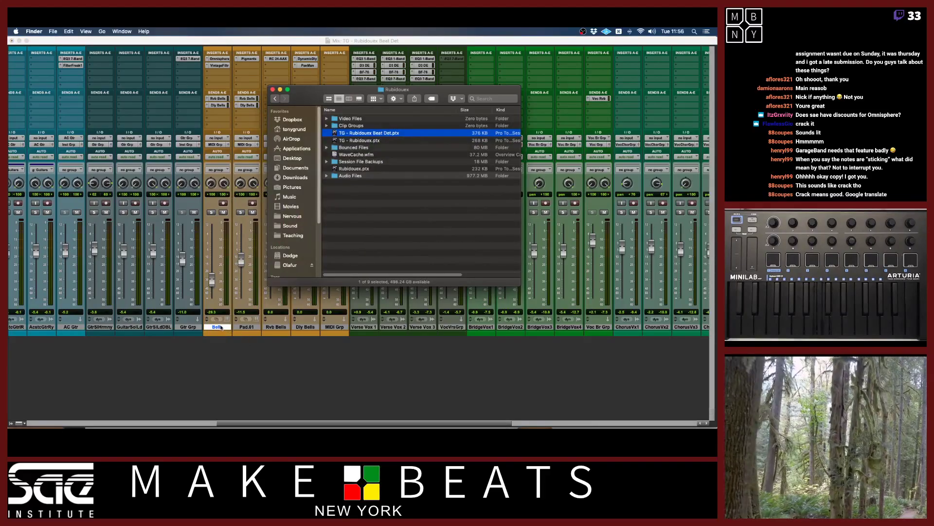
click(294, 235)
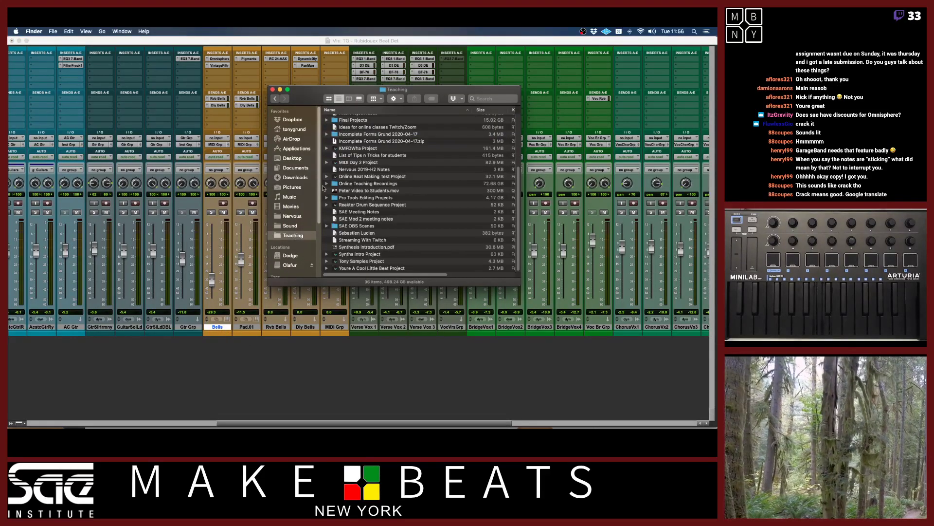
scroll(360, 177, up, 5)
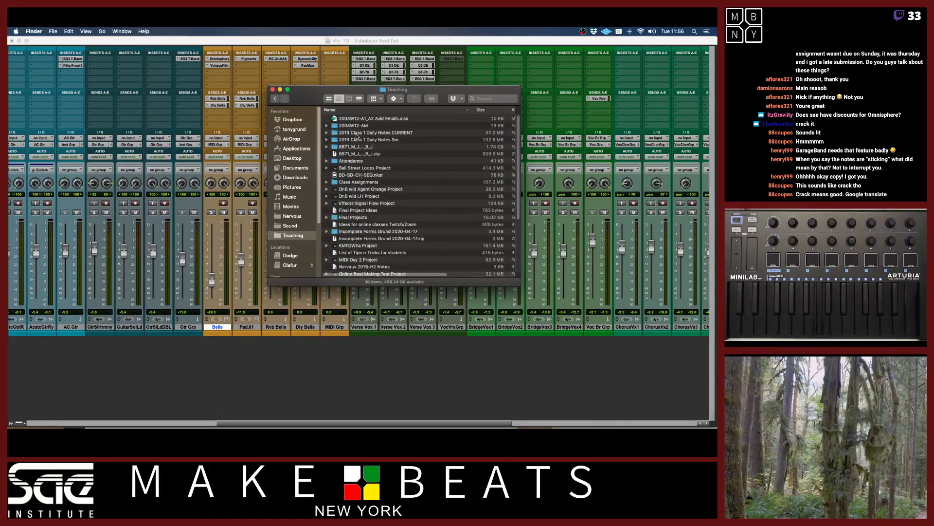
double_click(357, 140)
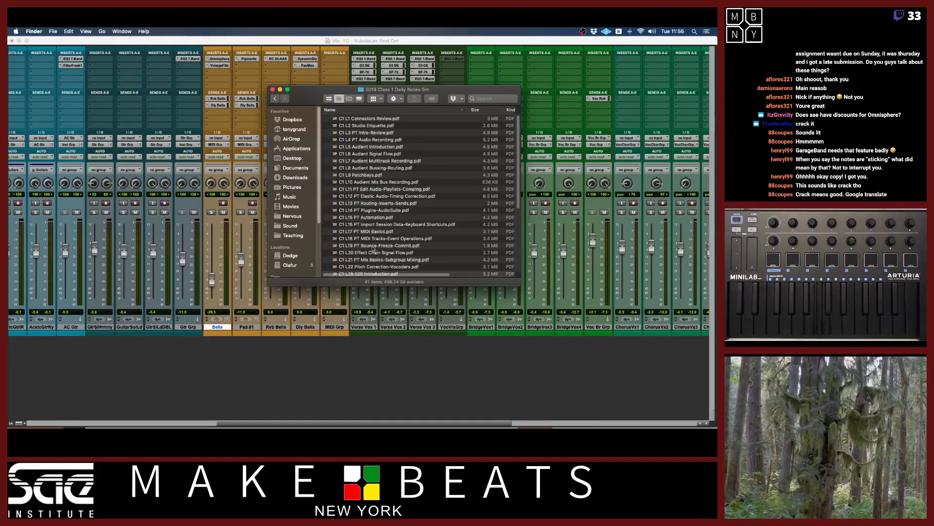
Find the Bounce-Freeze-Commit and Effect Chain Signal Flow lesson PDFs, close the folder window and return to Pro Tools.
click(373, 246)
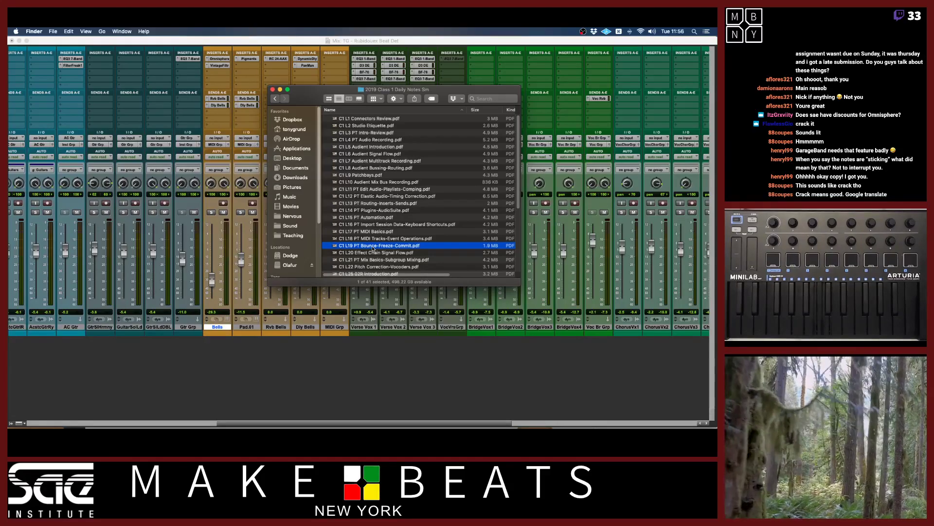
scroll(373, 249, down, 2)
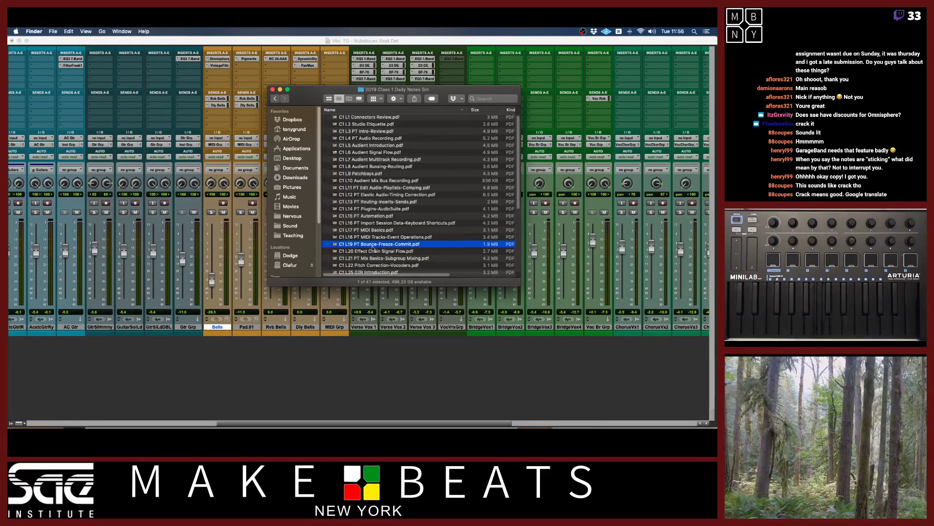
click(375, 241)
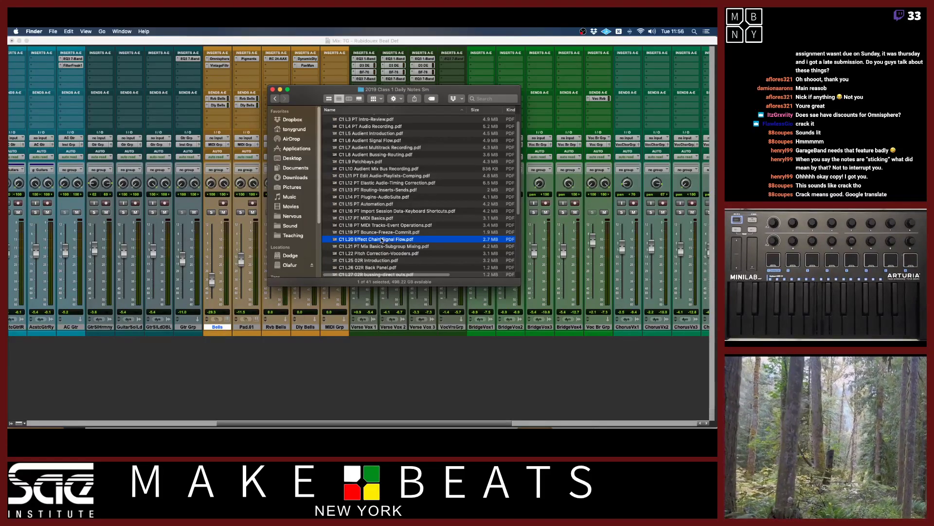
drag(311, 104, 317, 180)
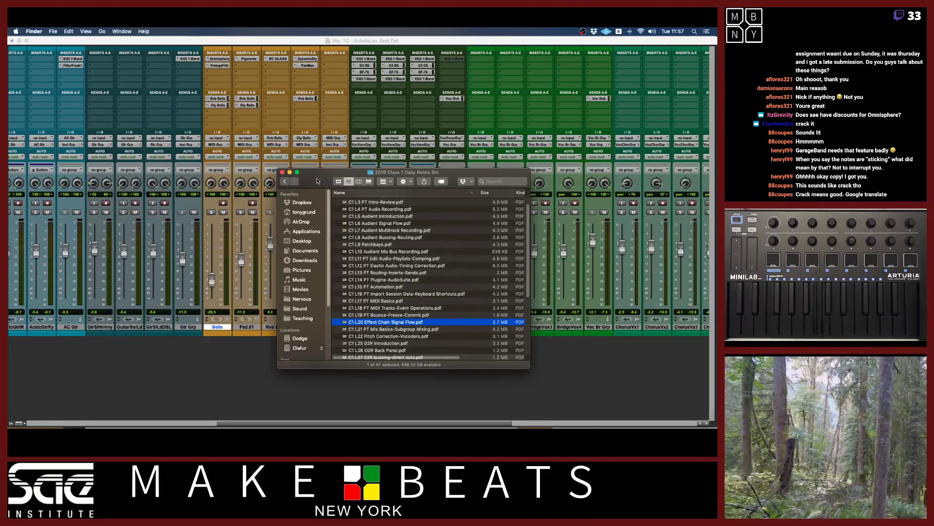
key(super+w)
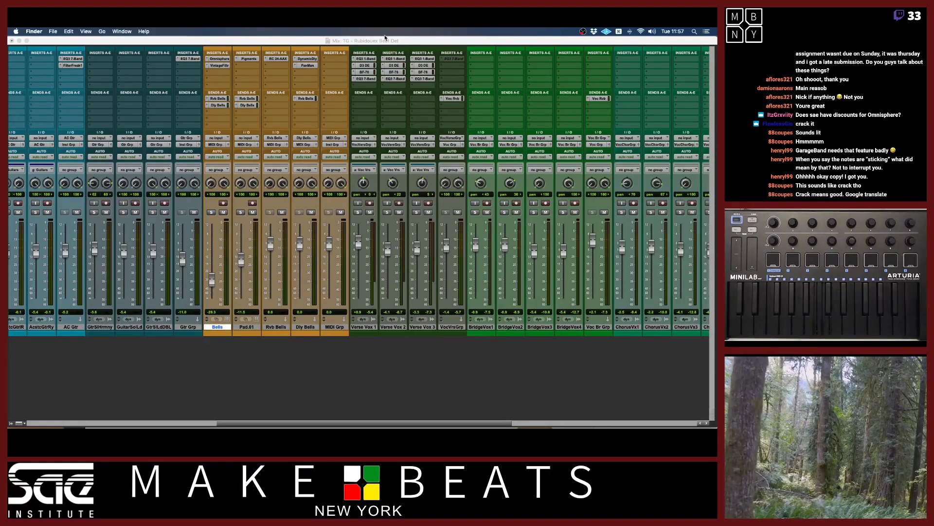
click(399, 41)
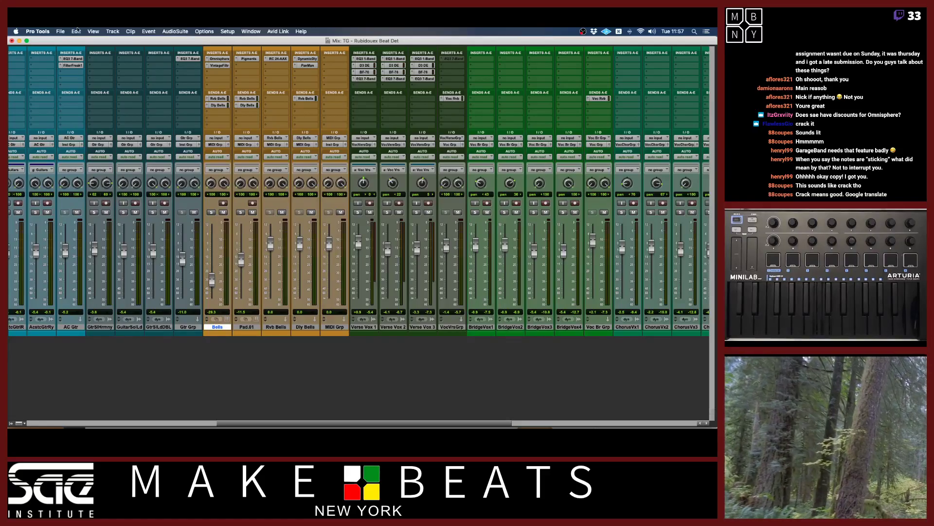
Save the session as a new file named TG - Rubidouex MIDI in the Rubidouex folder.
key(super+shift+s)
key(Right)
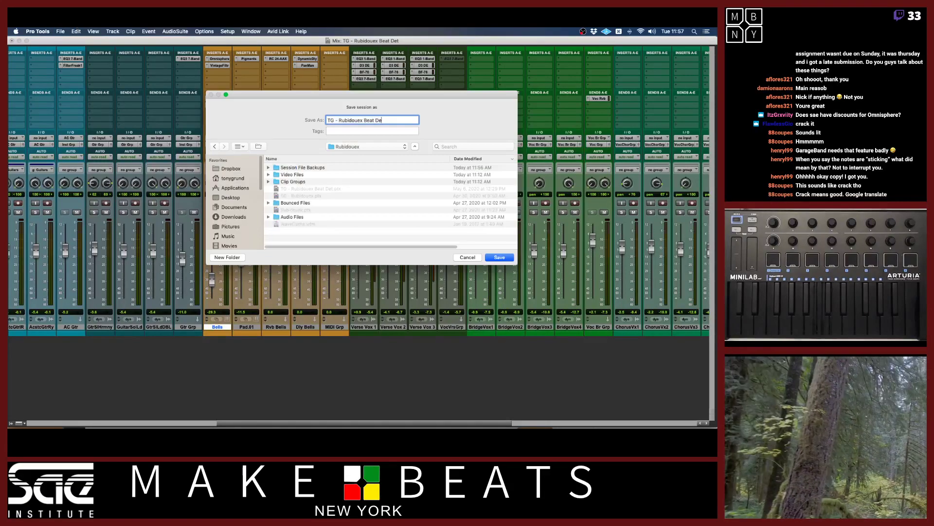
key(BackSpace)
key(BackSpace)
key(BackSpace)
key(BackSpace)
key(BackSpace)
key(BackSpace)
key(BackSpace)
key(BackSpace)
text(MIDI)
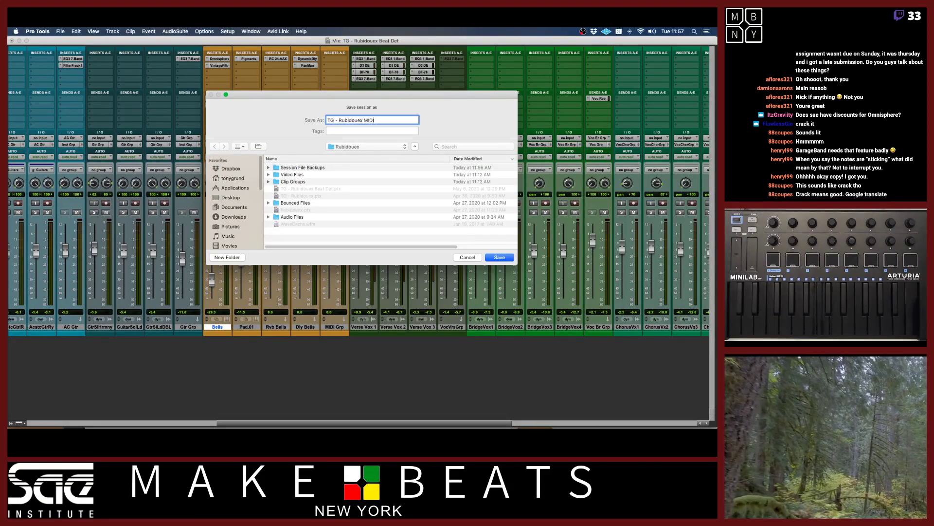
key(Return)
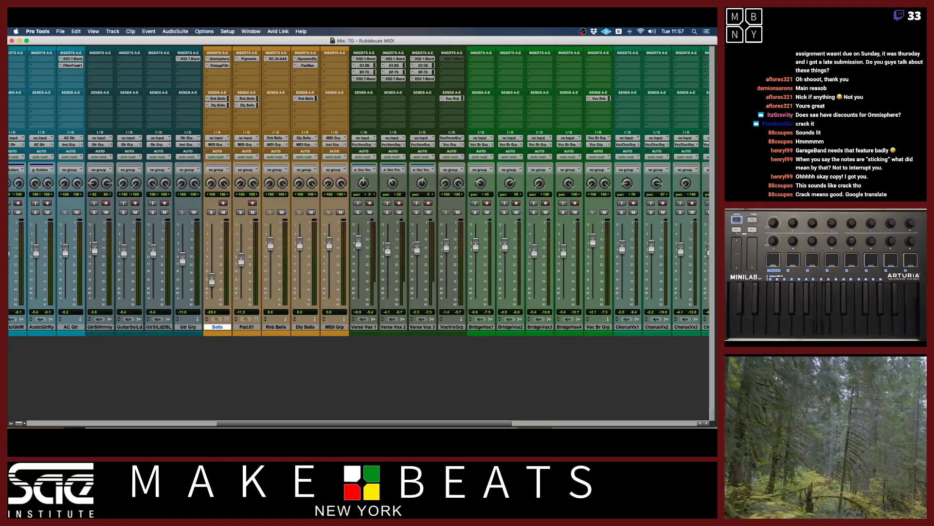